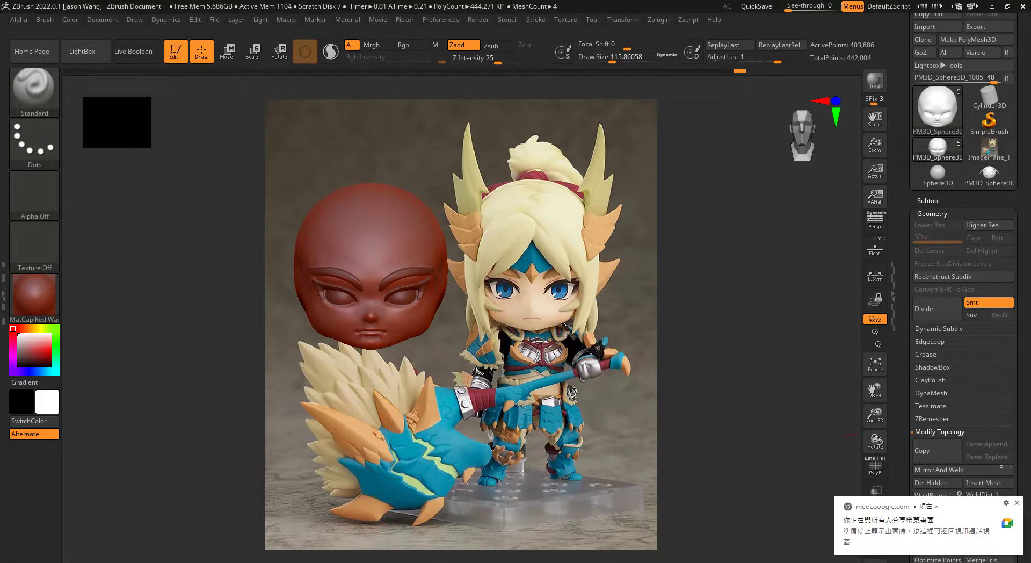
# Step: Dismiss the screen-sharing notice and zoom in closer on the head
pyautogui.click(1016, 503)
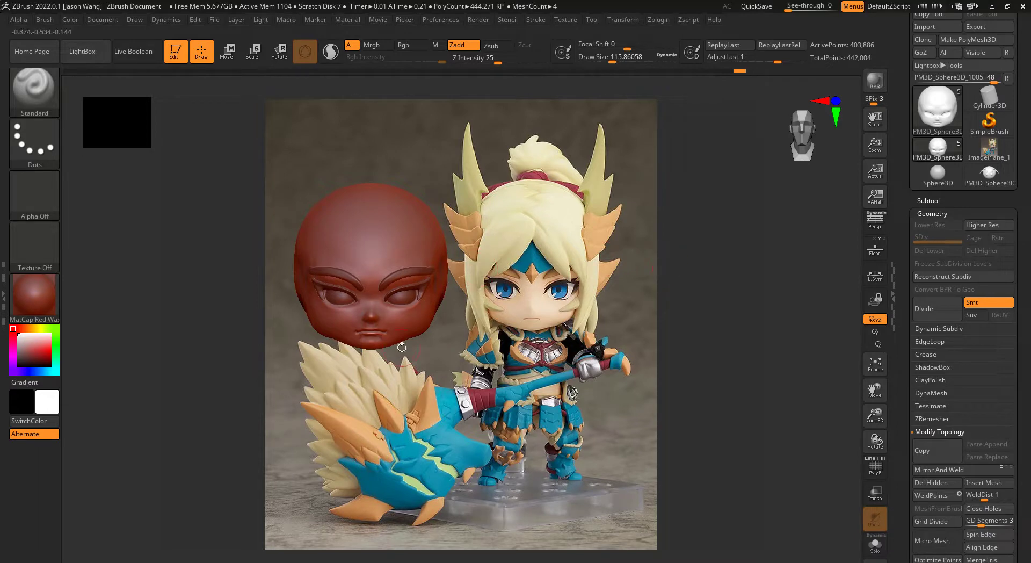
pyautogui.moveTo(743, 345)
pyautogui.mouseDown()
pyautogui.moveTo(682, 353)
pyautogui.moveTo(737, 349)
pyautogui.moveTo(721, 382)
pyautogui.moveTo(713, 327)
pyautogui.mouseUp()
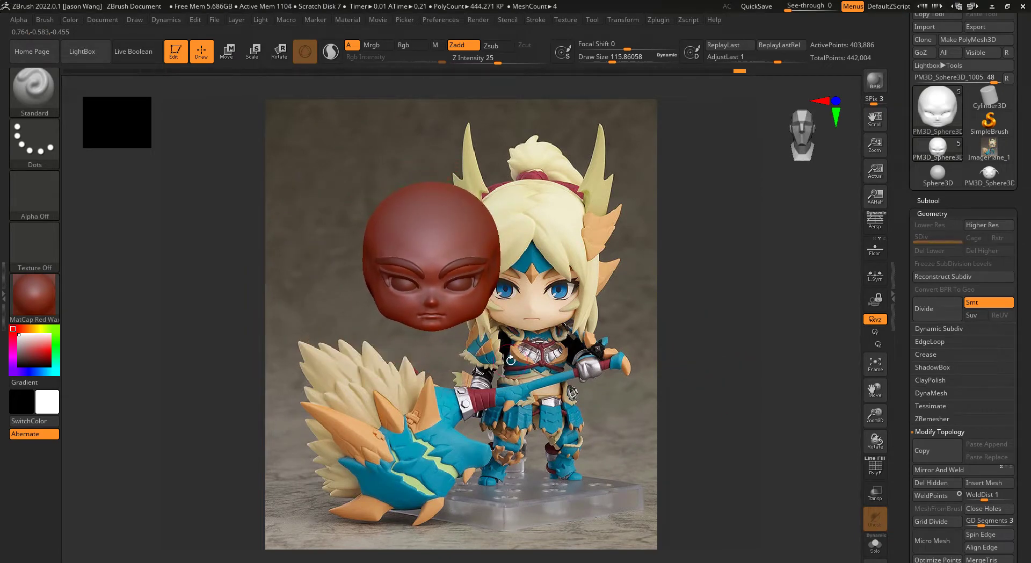
pyautogui.keyDown('alt'); pyautogui.moveTo(510, 361); pyautogui.dragTo(512, 377); pyautogui.keyUp('alt')
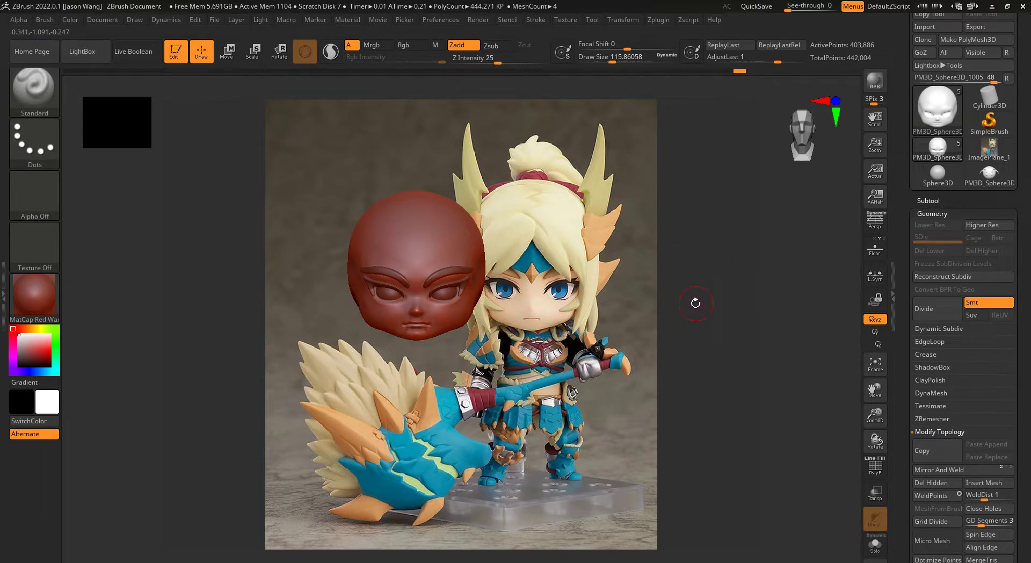
# Step: Show the PM3D_ZSphere1_2 body under the head, orbit to inspect it, then hide it again
pyautogui.click(928, 200)
pyautogui.moveTo(951, 218)
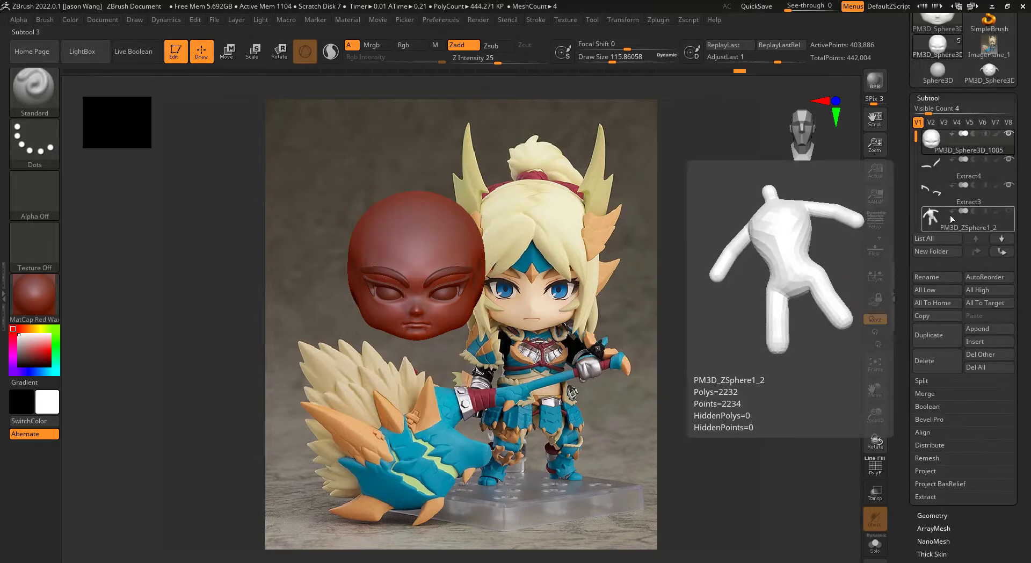
pyautogui.click(1010, 211)
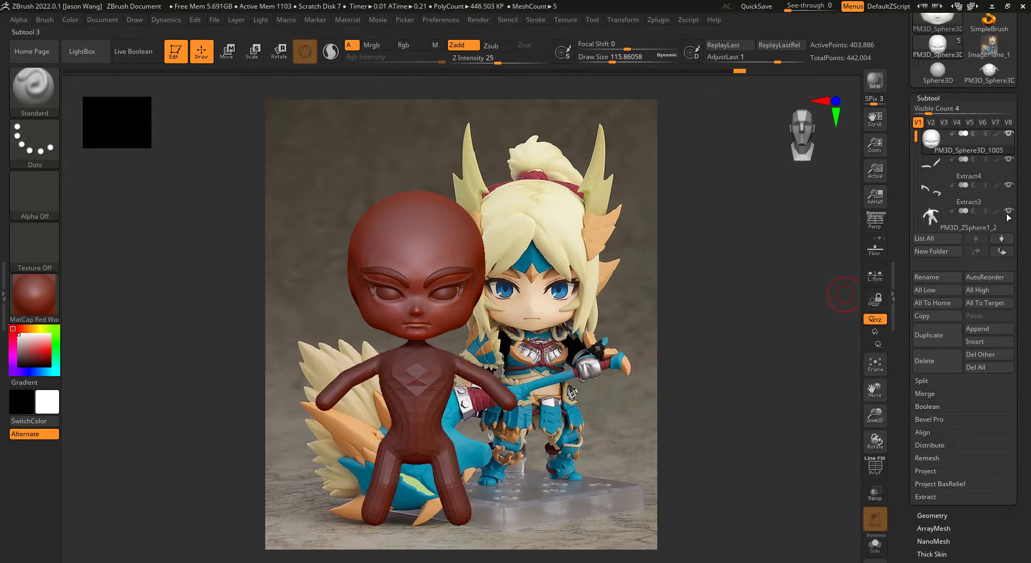
pyautogui.moveTo(743, 356)
pyautogui.mouseDown()
pyautogui.moveTo(669, 367)
pyautogui.moveTo(750, 349)
pyautogui.mouseUp()
pyautogui.moveTo(710, 383); pyautogui.dragTo(715, 365)
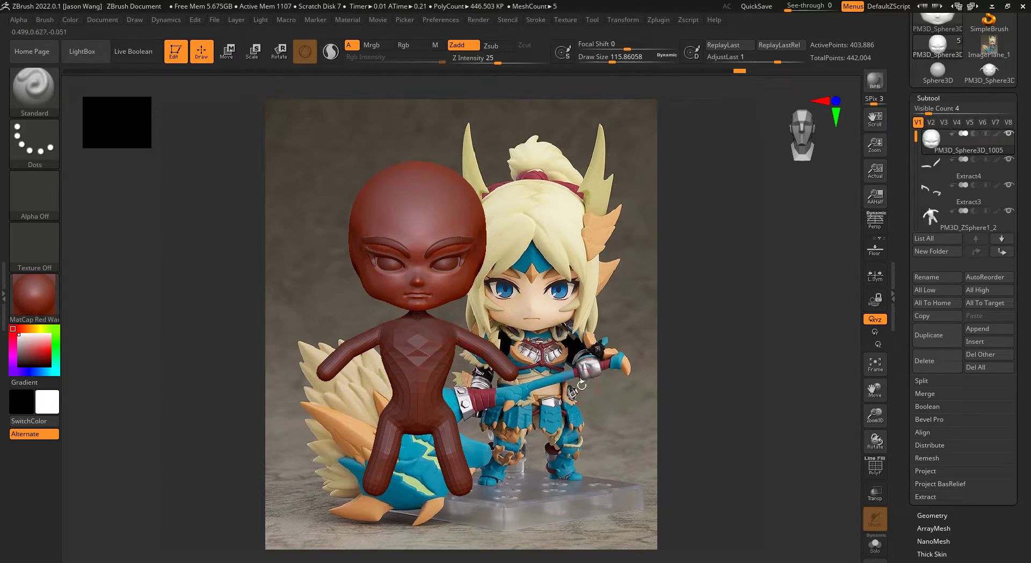
pyautogui.moveTo(646, 424)
pyautogui.mouseDown()
pyautogui.moveTo(617, 432)
pyautogui.moveTo(638, 427)
pyautogui.mouseUp()
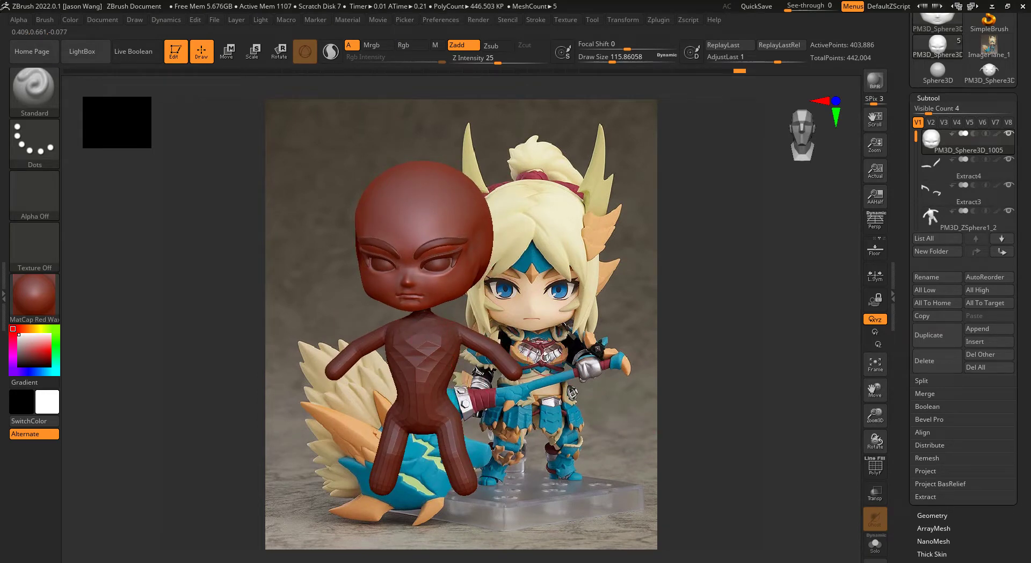
pyautogui.moveTo(700, 374); pyautogui.dragTo(677, 382)
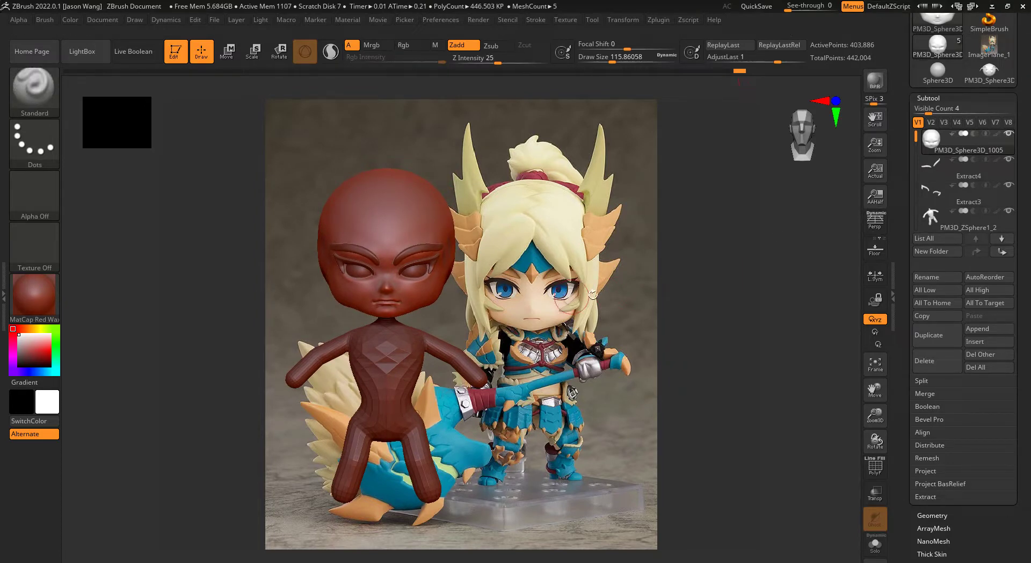
pyautogui.click(1009, 211)
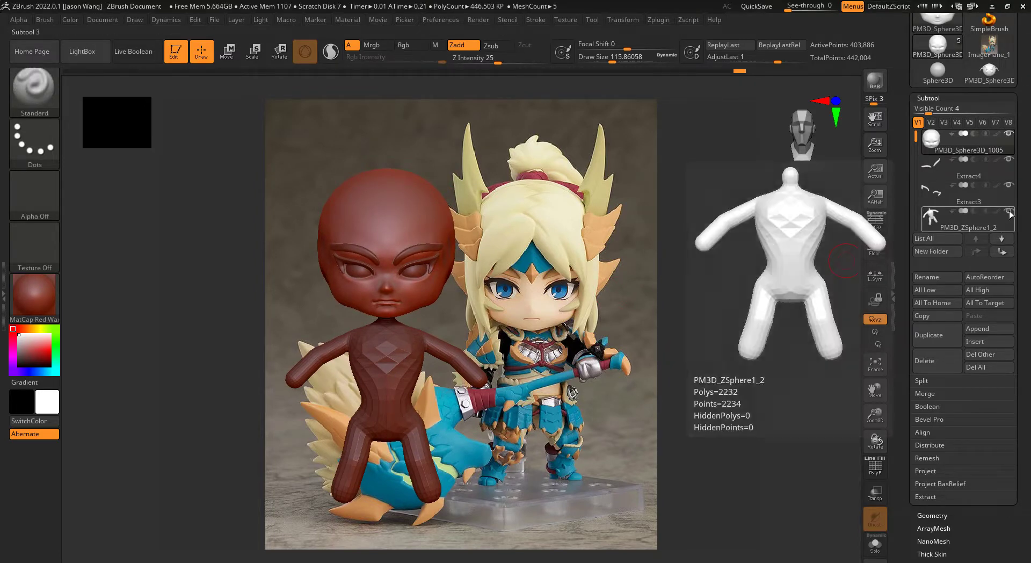
pyautogui.moveTo(717, 284); pyautogui.dragTo(532, 313)
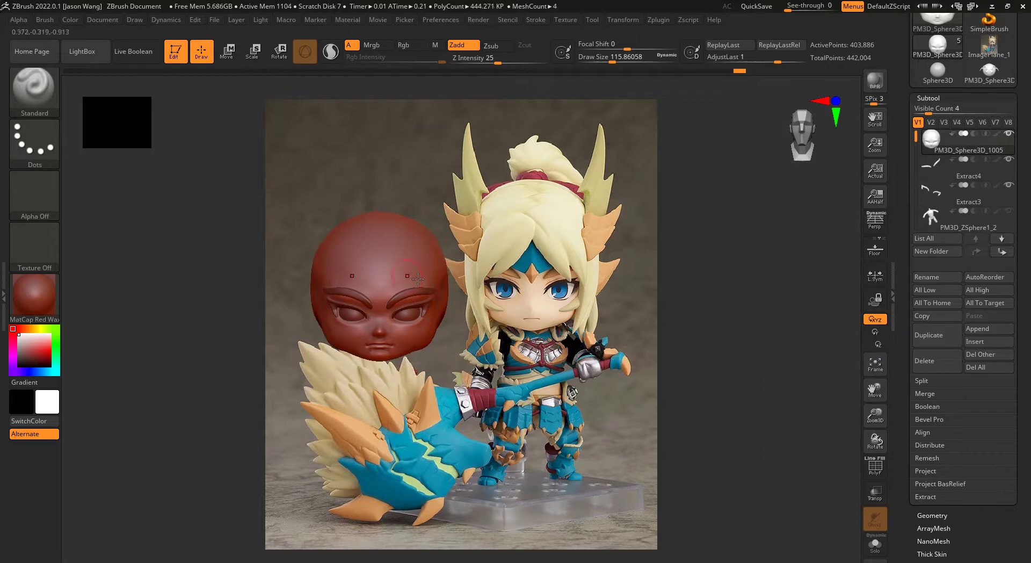
pyautogui.moveTo(603, 280)
pyautogui.mouseDown()
pyautogui.moveTo(616, 316)
pyautogui.moveTo(595, 322)
pyautogui.moveTo(638, 358)
pyautogui.moveTo(601, 399)
pyautogui.mouseUp()
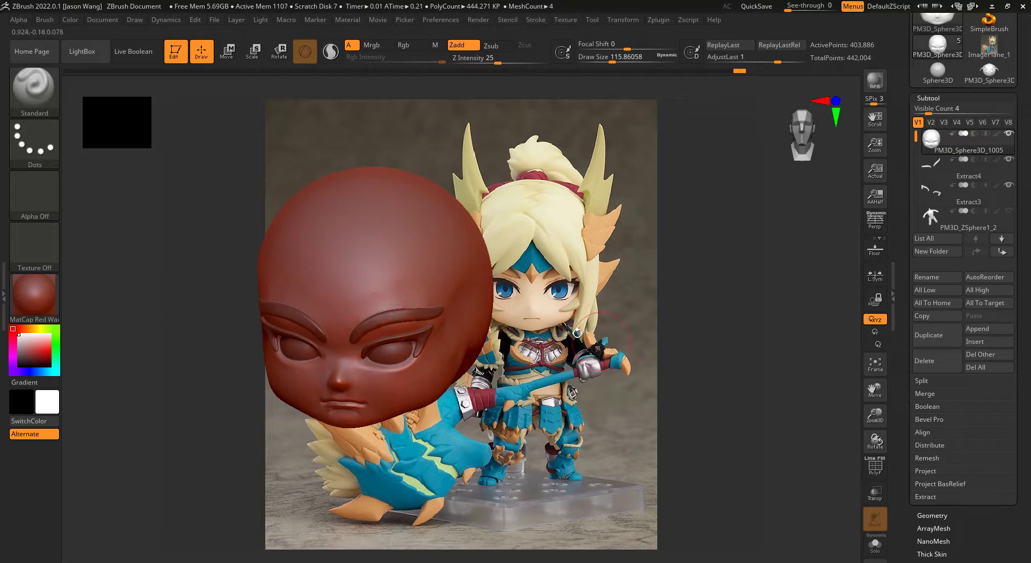
pyautogui.moveTo(483, 322); pyautogui.dragTo(561, 352)
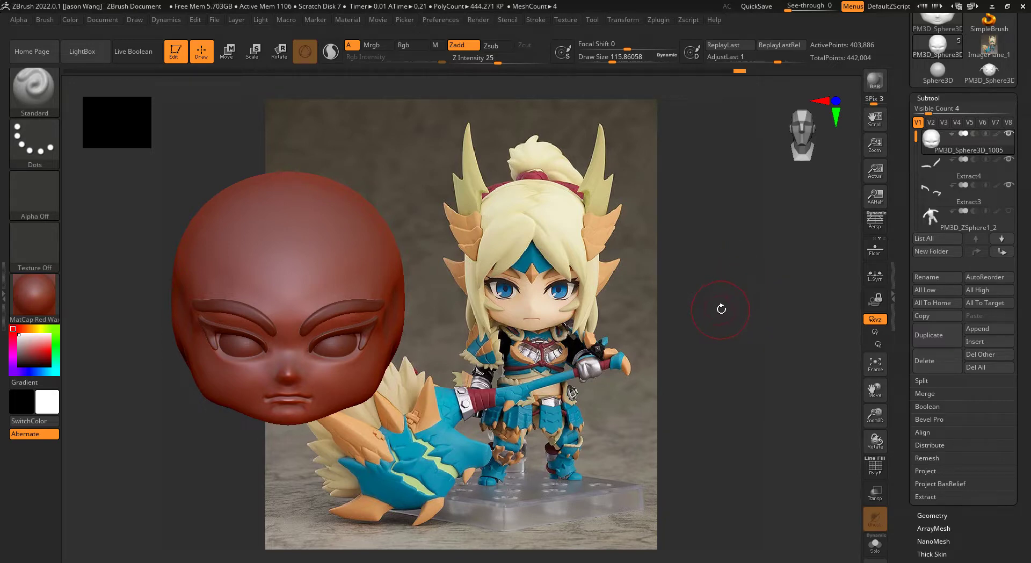
pyautogui.moveTo(688, 306)
pyautogui.mouseDown()
pyautogui.moveTo(756, 297)
pyautogui.moveTo(741, 306)
pyautogui.moveTo(671, 296)
pyautogui.moveTo(686, 297)
pyautogui.mouseUp()
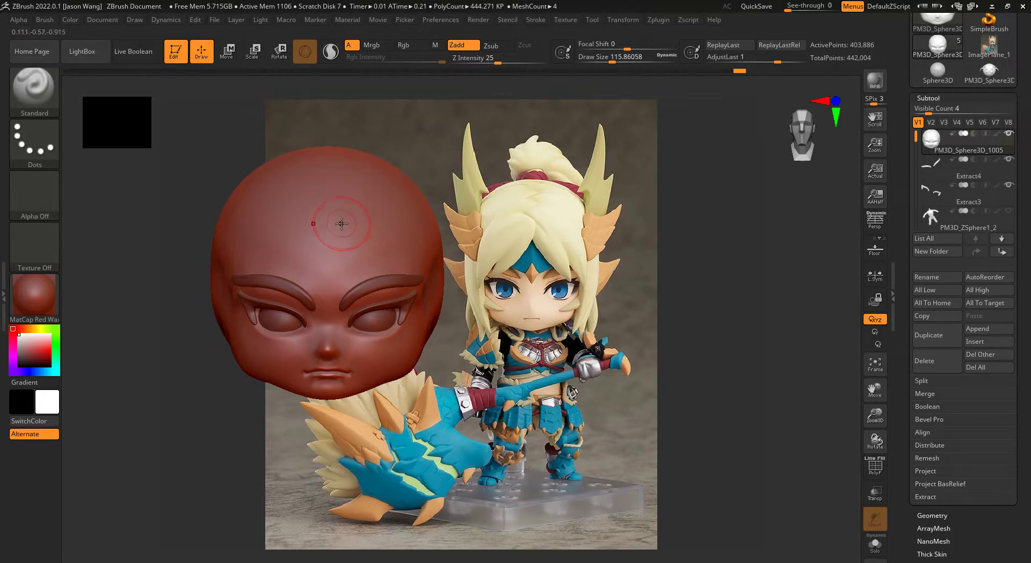
pyautogui.moveTo(690, 333); pyautogui.dragTo(678, 335)
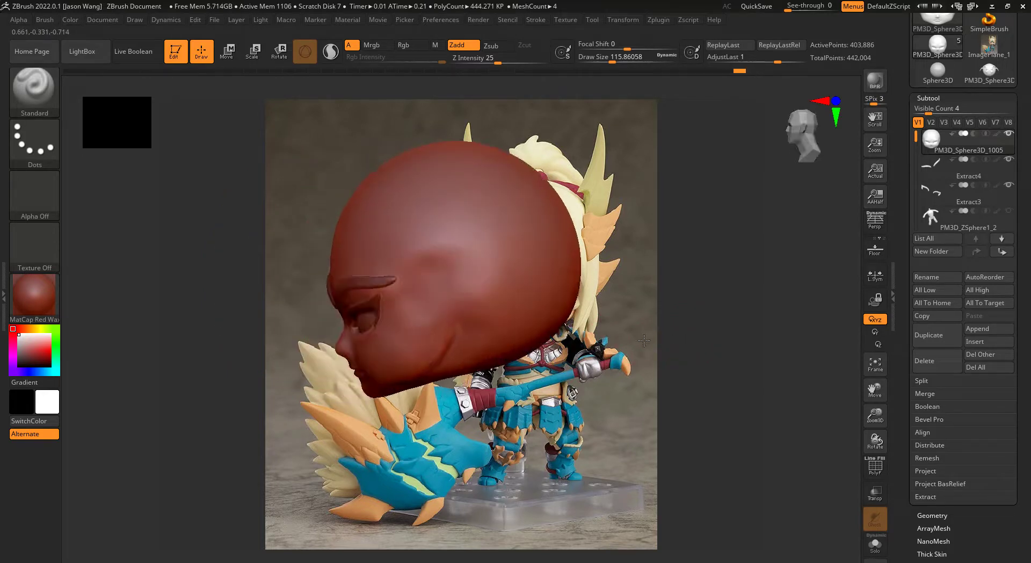
# Step: Mask the entire head with MaskPen after a first rough mask over the head top
pyautogui.press('ctrl')
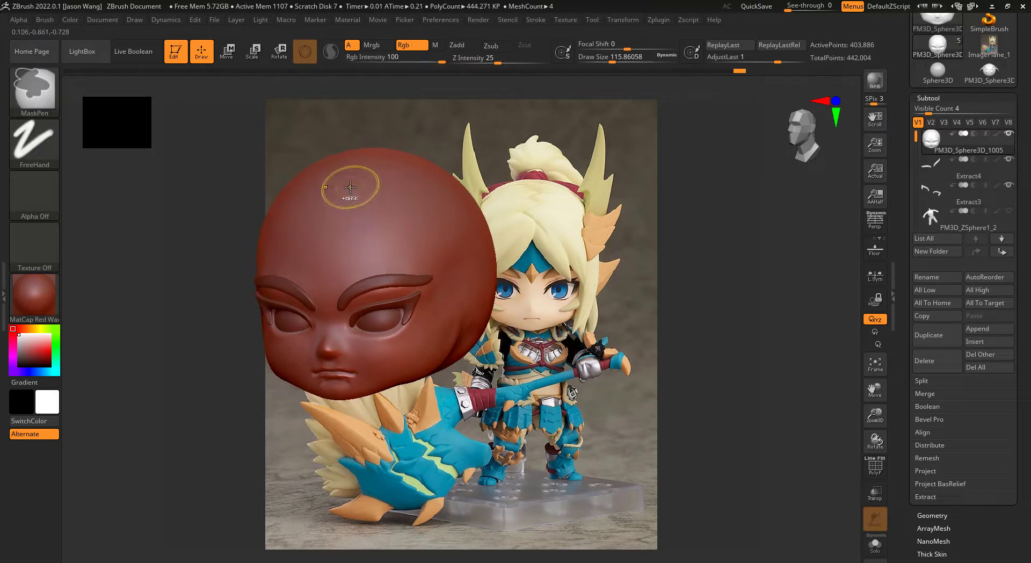
pyautogui.keyDown('ctrl'); pyautogui.moveTo(344, 194); pyautogui.dragTo(456, 287); pyautogui.keyUp('ctrl')
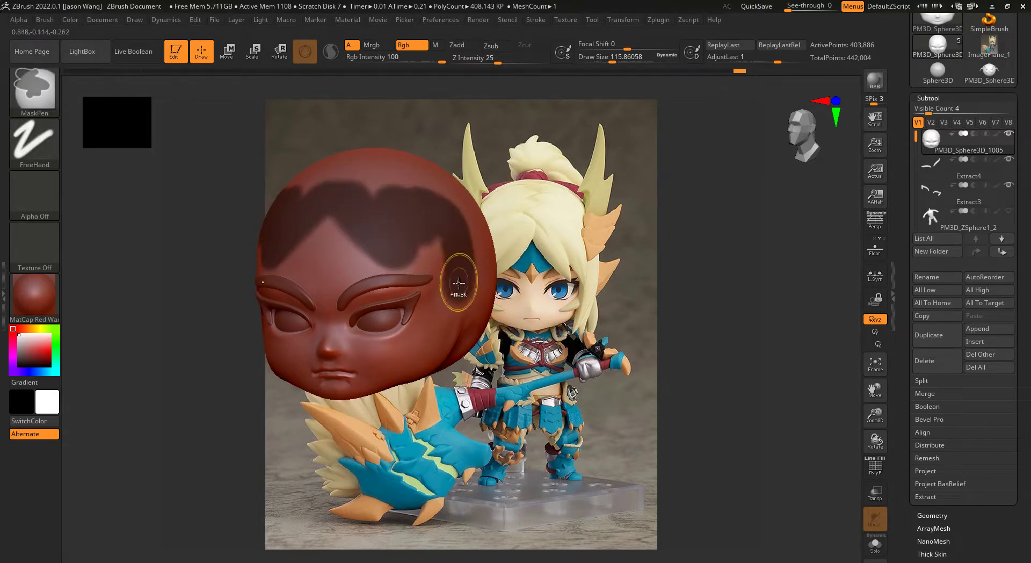
pyautogui.moveTo(671, 371)
pyautogui.mouseDown()
pyautogui.moveTo(642, 373)
pyautogui.moveTo(712, 389)
pyautogui.mouseUp()
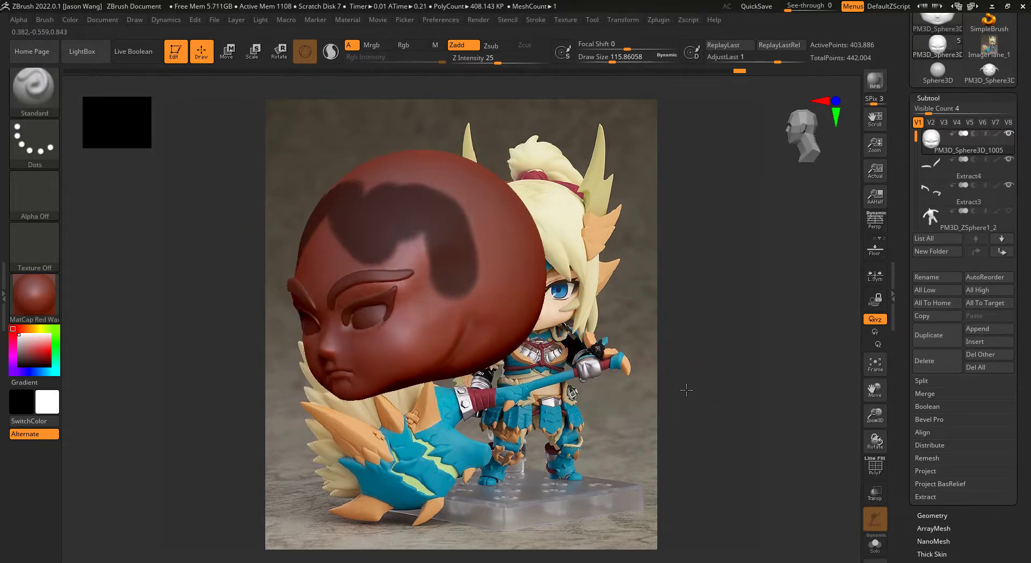
pyautogui.keyDown('ctrl'); pyautogui.moveTo(610, 380); pyautogui.dragTo(596, 389); pyautogui.keyUp('ctrl')
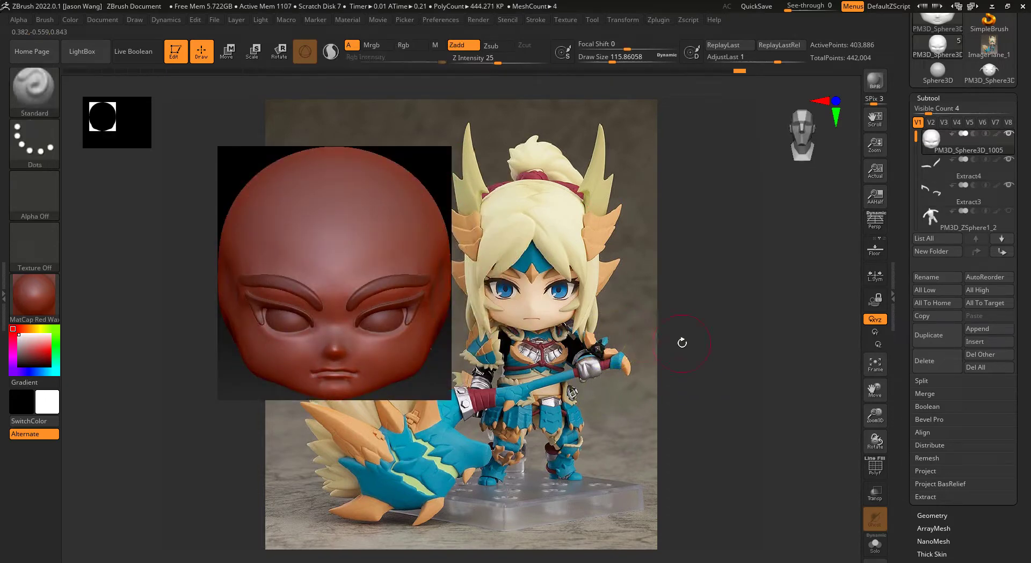
pyautogui.moveTo(672, 347); pyautogui.dragTo(711, 367)
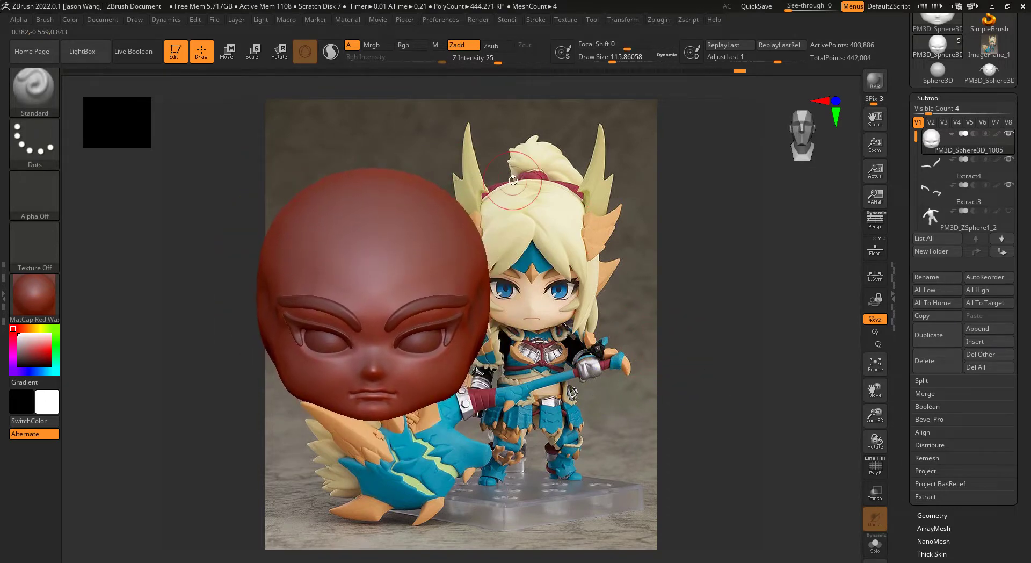
pyautogui.keyDown('ctrl'); pyautogui.moveTo(529, 136); pyautogui.dragTo(150, 483); pyautogui.keyUp('ctrl')
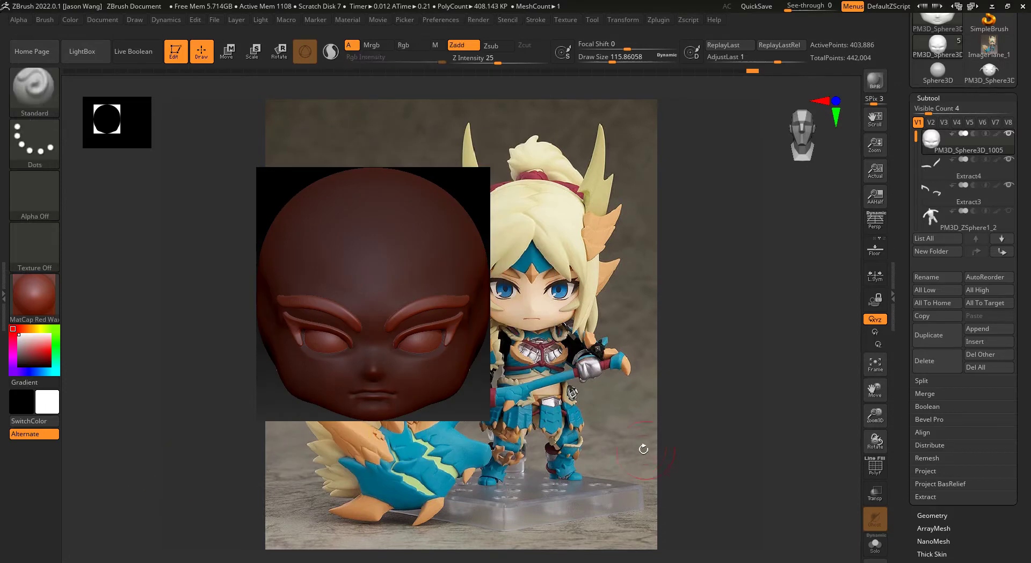
pyautogui.moveTo(695, 434)
pyautogui.mouseDown()
pyautogui.moveTo(702, 425)
pyautogui.moveTo(603, 423)
pyautogui.mouseUp()
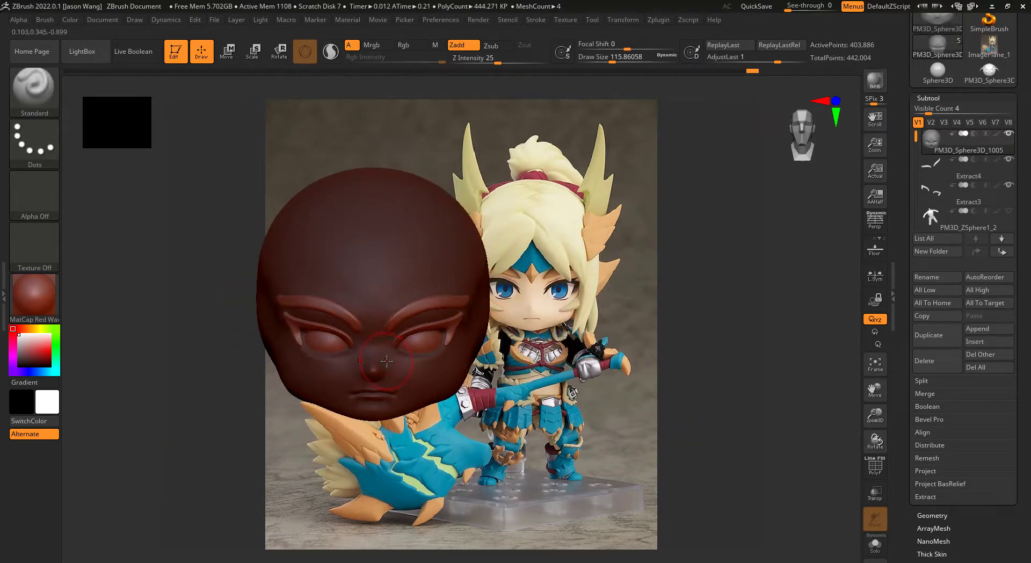
# Step: Erase the mask from the nose, brow, temple, outer eye corner, cheek and side of head
pyautogui.press('ctrl')
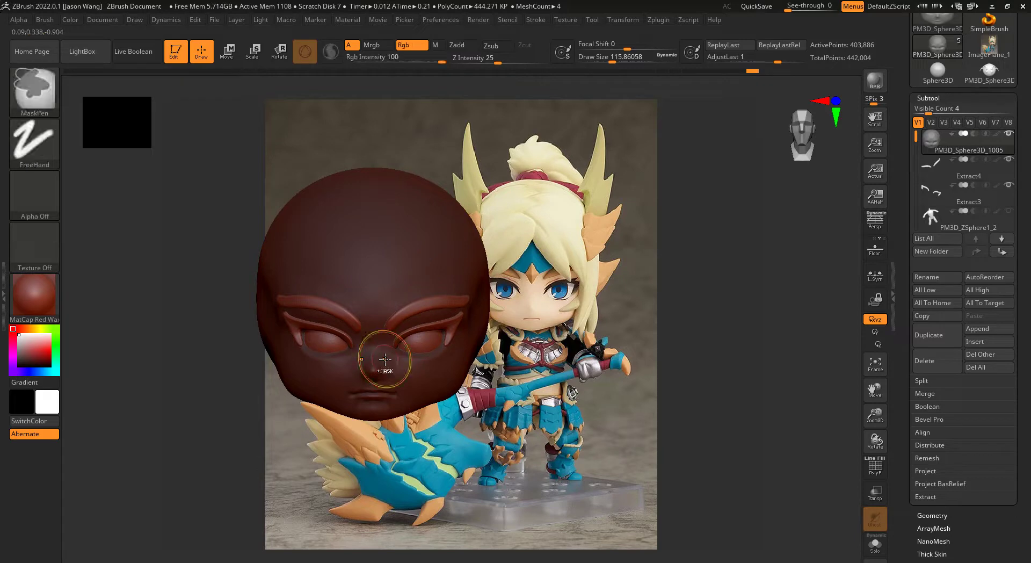
pyautogui.moveTo(385, 359)
pyautogui.keyDown('ctrl'); pyautogui.keyDown('alt'); pyautogui.mouseDown()
pyautogui.moveTo(375, 286)
pyautogui.moveTo(385, 278)
pyautogui.moveTo(377, 395)
pyautogui.moveTo(433, 390)
pyautogui.moveTo(455, 368)
pyautogui.moveTo(463, 332)
pyautogui.mouseUp(); pyautogui.keyUp('alt'); pyautogui.keyUp('ctrl')
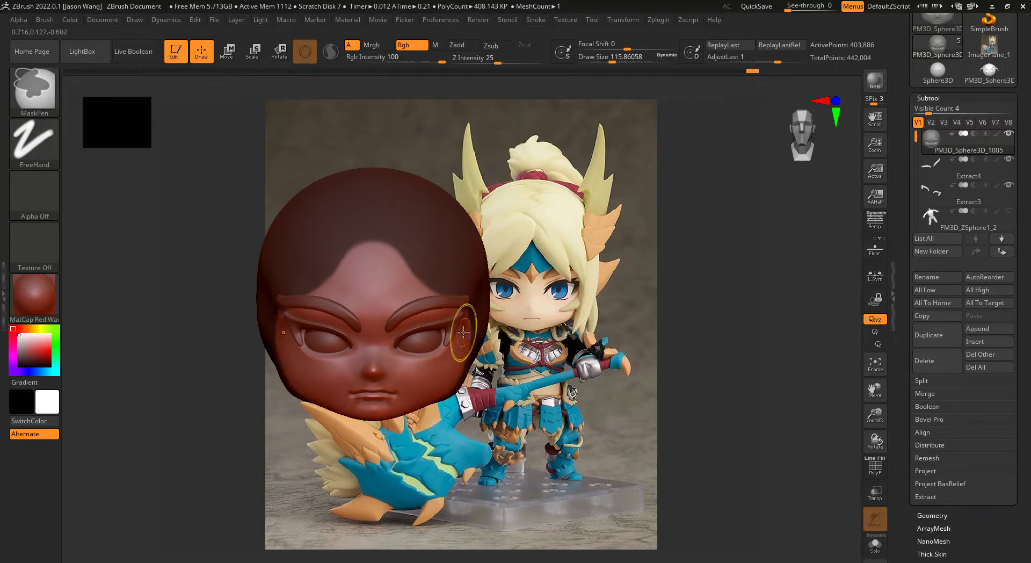
pyautogui.moveTo(771, 416)
pyautogui.mouseDown()
pyautogui.moveTo(626, 396)
pyautogui.moveTo(686, 428)
pyautogui.moveTo(691, 450)
pyautogui.mouseUp()
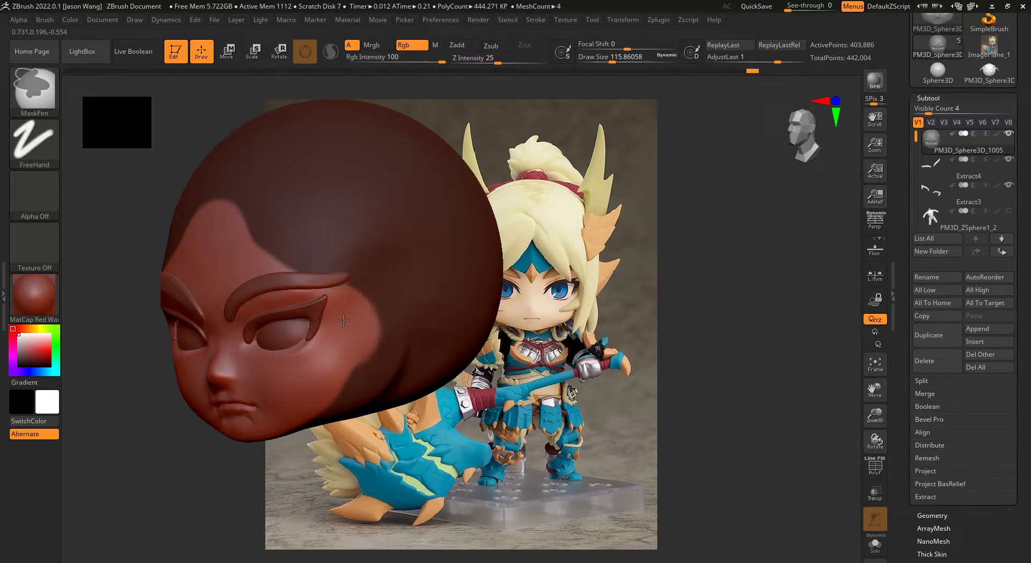
pyautogui.moveTo(343, 321)
pyautogui.keyDown('ctrl'); pyautogui.keyDown('alt'); pyautogui.mouseDown()
pyautogui.moveTo(376, 311)
pyautogui.moveTo(322, 271)
pyautogui.moveTo(273, 255)
pyautogui.moveTo(234, 261)
pyautogui.mouseUp(); pyautogui.keyUp('alt'); pyautogui.keyUp('ctrl')
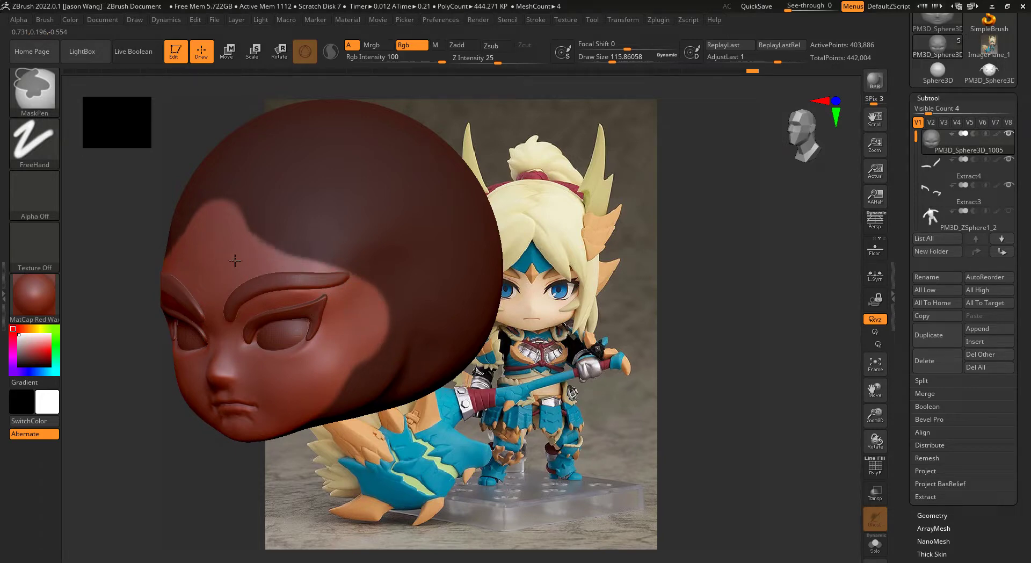
pyautogui.moveTo(398, 290)
pyautogui.keyDown('ctrl'); pyautogui.keyDown('alt'); pyautogui.mouseDown()
pyautogui.moveTo(396, 253)
pyautogui.moveTo(331, 411)
pyautogui.moveTo(301, 430)
pyautogui.mouseUp(); pyautogui.keyUp('alt'); pyautogui.keyUp('ctrl')
pyautogui.moveTo(752, 306); pyautogui.dragTo(705, 342)
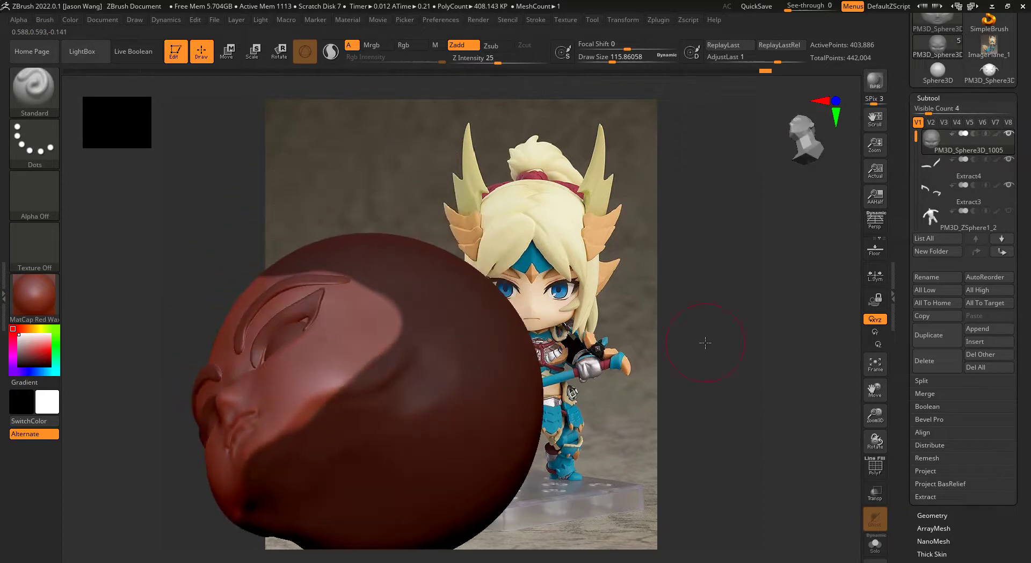
pyautogui.moveTo(372, 346)
pyautogui.keyDown('ctrl'); pyautogui.keyDown('alt'); pyautogui.mouseDown()
pyautogui.moveTo(344, 408)
pyautogui.moveTo(249, 465)
pyautogui.moveTo(328, 440)
pyautogui.moveTo(301, 489)
pyautogui.moveTo(349, 446)
pyautogui.moveTo(379, 494)
pyautogui.mouseUp(); pyautogui.keyUp('alt'); pyautogui.keyUp('ctrl')
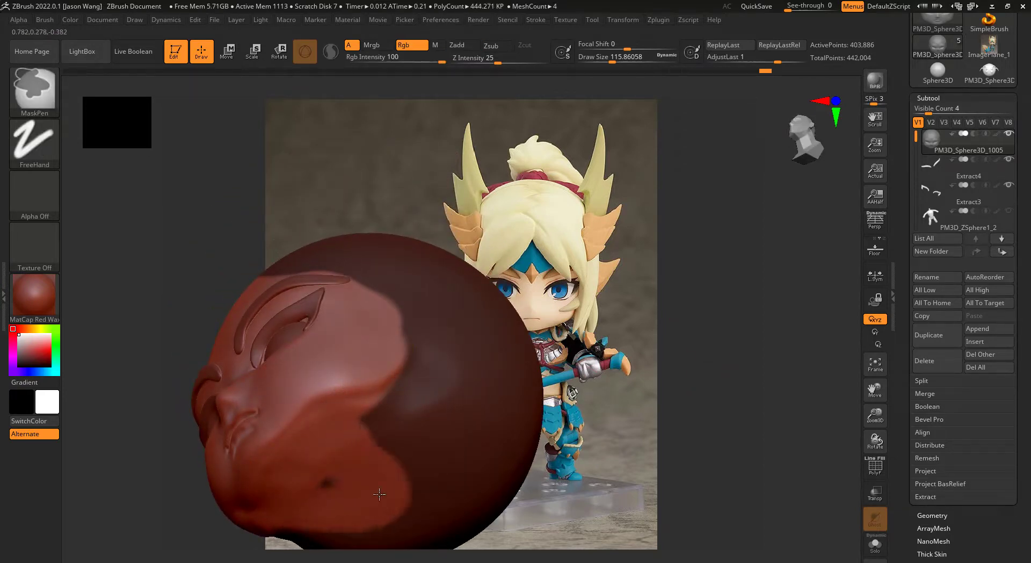
pyautogui.moveTo(326, 473)
pyautogui.keyDown('ctrl'); pyautogui.keyDown('alt'); pyautogui.mouseDown()
pyautogui.moveTo(424, 467)
pyautogui.moveTo(380, 417)
pyautogui.mouseUp(); pyautogui.keyUp('alt'); pyautogui.keyUp('ctrl')
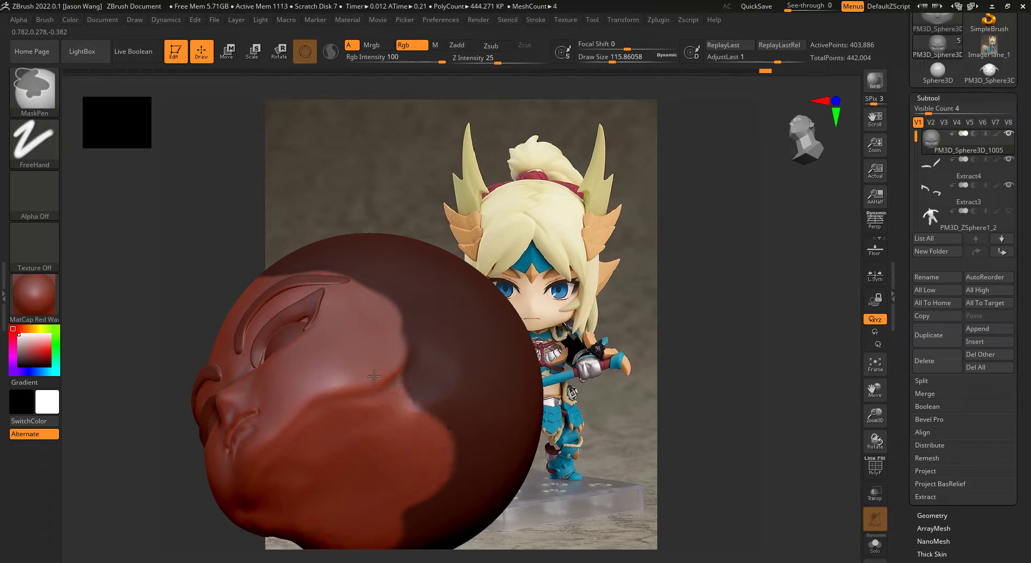
pyautogui.moveTo(374, 376)
pyautogui.keyDown('ctrl'); pyautogui.keyDown('alt'); pyautogui.mouseDown()
pyautogui.moveTo(430, 413)
pyautogui.moveTo(472, 468)
pyautogui.moveTo(426, 504)
pyautogui.moveTo(456, 502)
pyautogui.moveTo(470, 434)
pyautogui.moveTo(413, 388)
pyautogui.mouseUp(); pyautogui.keyUp('alt'); pyautogui.keyUp('ctrl')
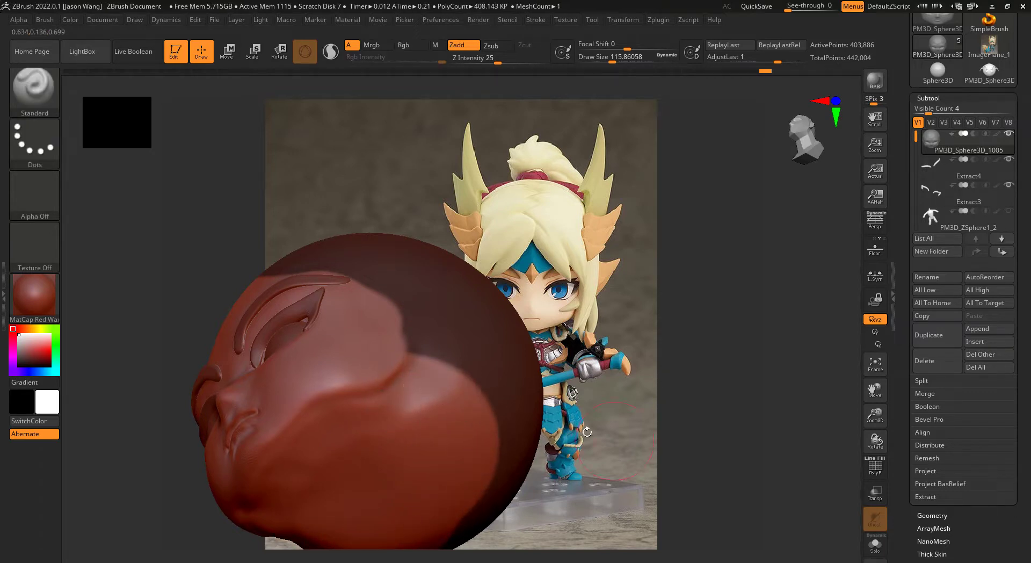
pyautogui.moveTo(587, 431)
pyautogui.mouseDown()
pyautogui.moveTo(718, 428)
pyautogui.moveTo(663, 456)
pyautogui.moveTo(697, 436)
pyautogui.moveTo(700, 456)
pyautogui.moveTo(739, 468)
pyautogui.moveTo(728, 429)
pyautogui.mouseUp()
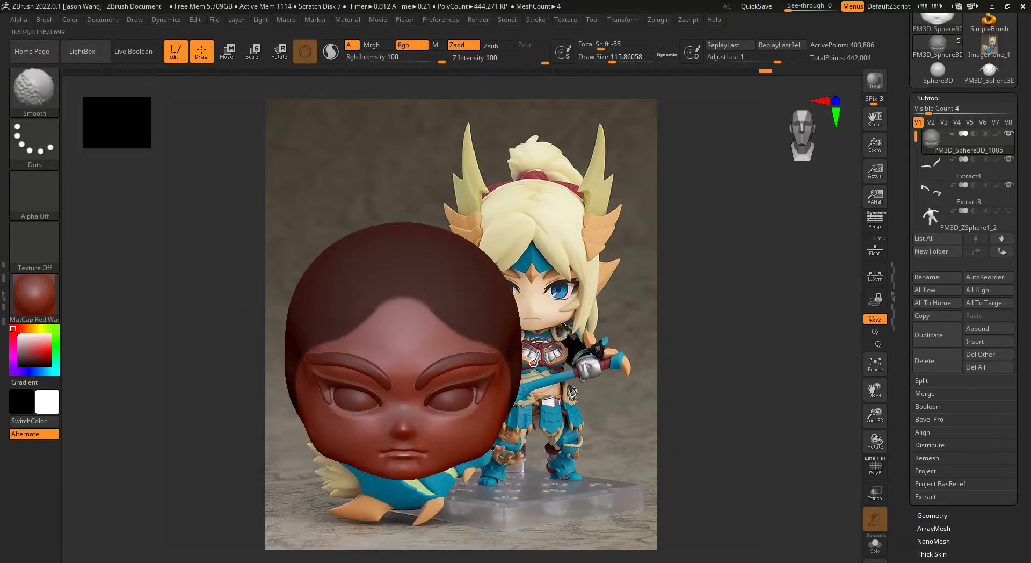
# Step: Mask the top of the head back in above the hairline and check it from the side
pyautogui.press('ctrl')
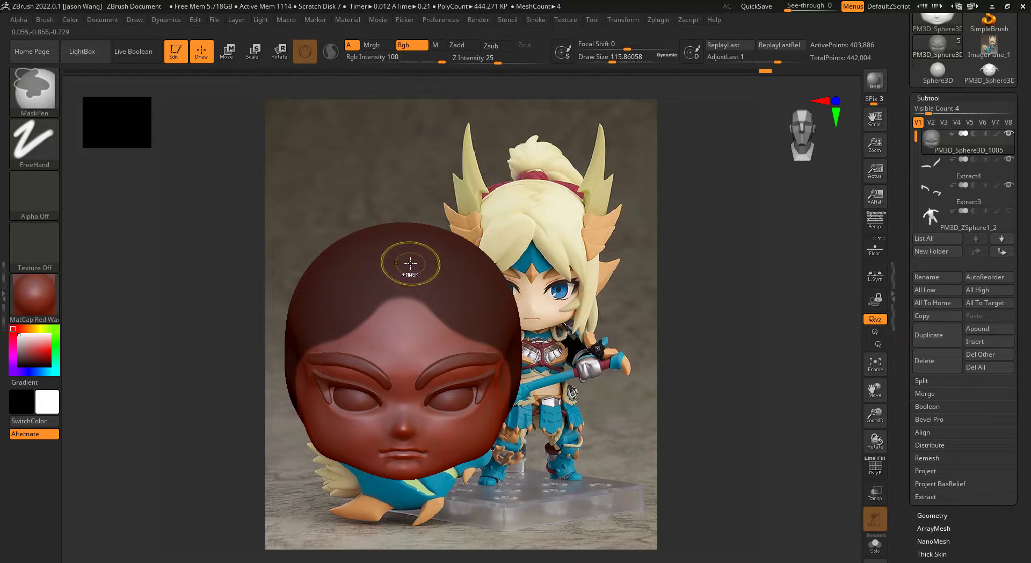
pyautogui.keyDown('ctrl'); pyautogui.moveTo(418, 280); pyautogui.dragTo(428, 287); pyautogui.keyUp('ctrl')
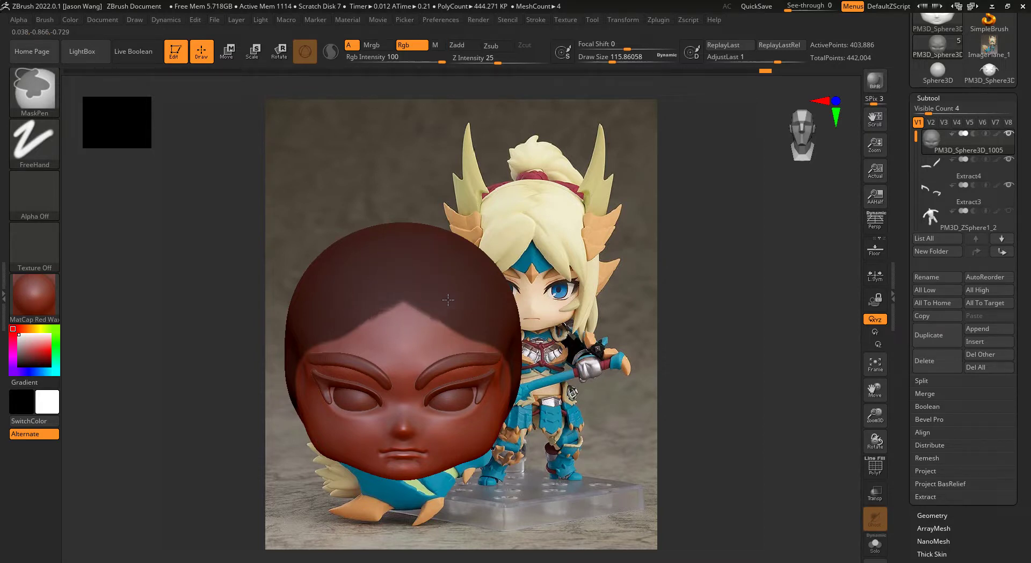
pyautogui.moveTo(693, 389)
pyautogui.mouseDown()
pyautogui.moveTo(699, 397)
pyautogui.moveTo(705, 358)
pyautogui.mouseUp()
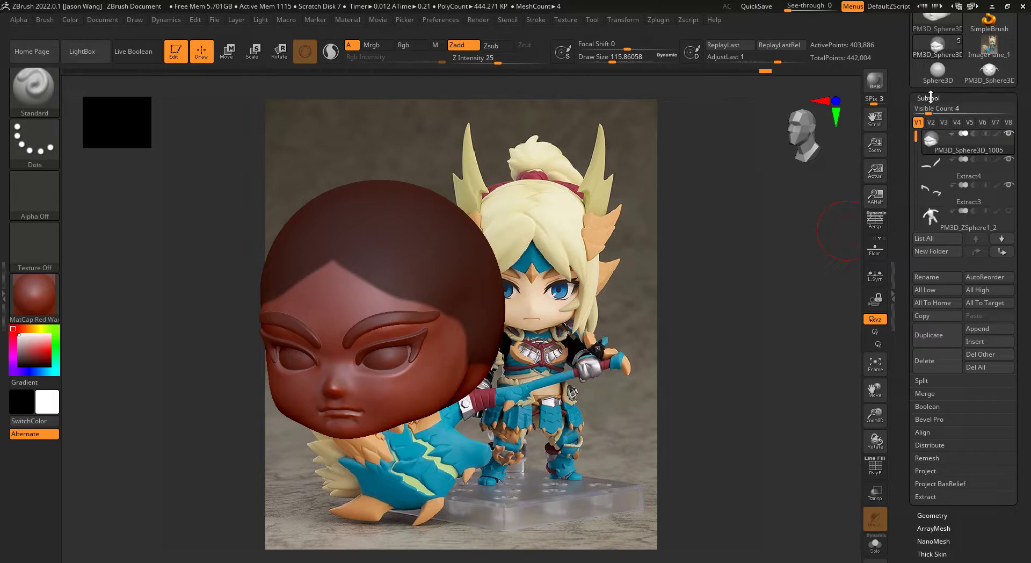
# Step: Extract a shell from the masked scalp with Thick 0.04176 and accept it as subtool Extract2
pyautogui.scroll(-2, 903, 111)
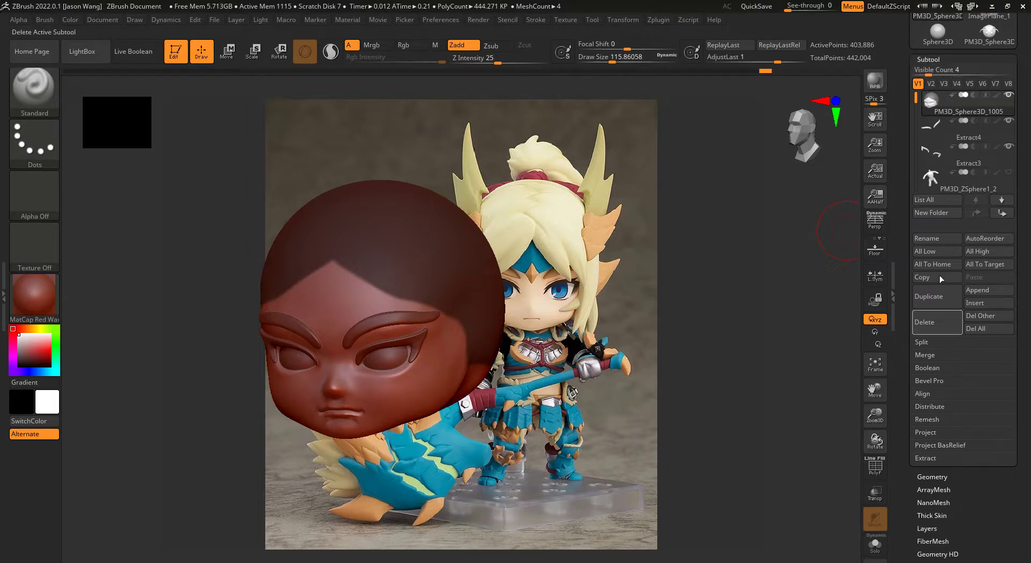
pyautogui.click(927, 458)
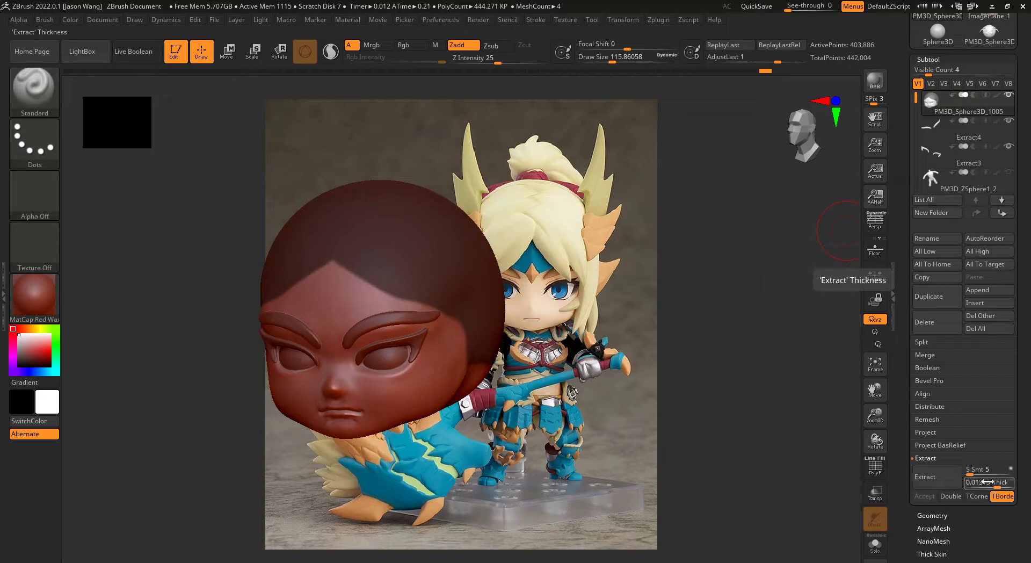
pyautogui.click(930, 476)
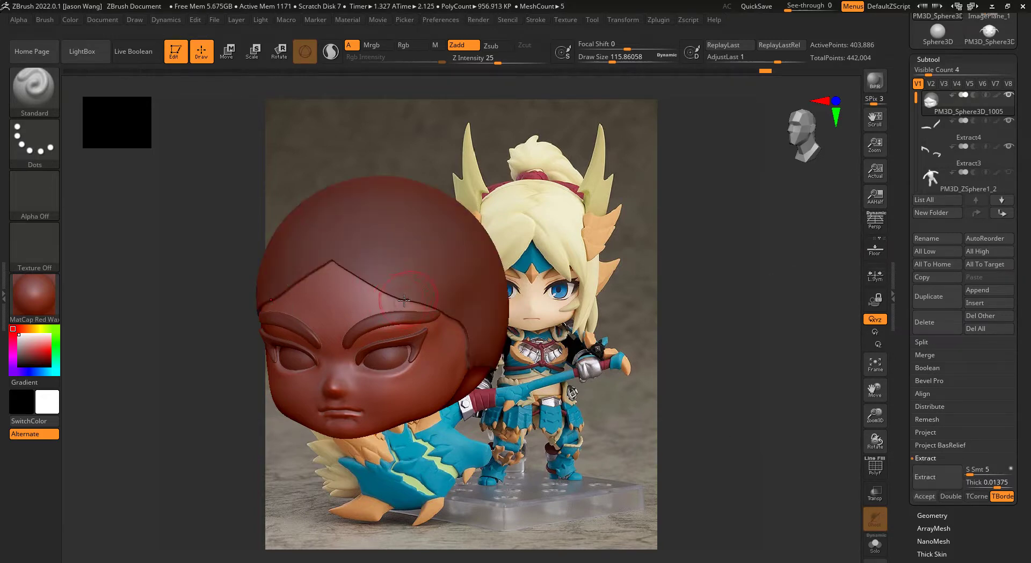
pyautogui.moveTo(726, 404)
pyautogui.mouseDown()
pyautogui.moveTo(727, 363)
pyautogui.moveTo(738, 364)
pyautogui.mouseUp()
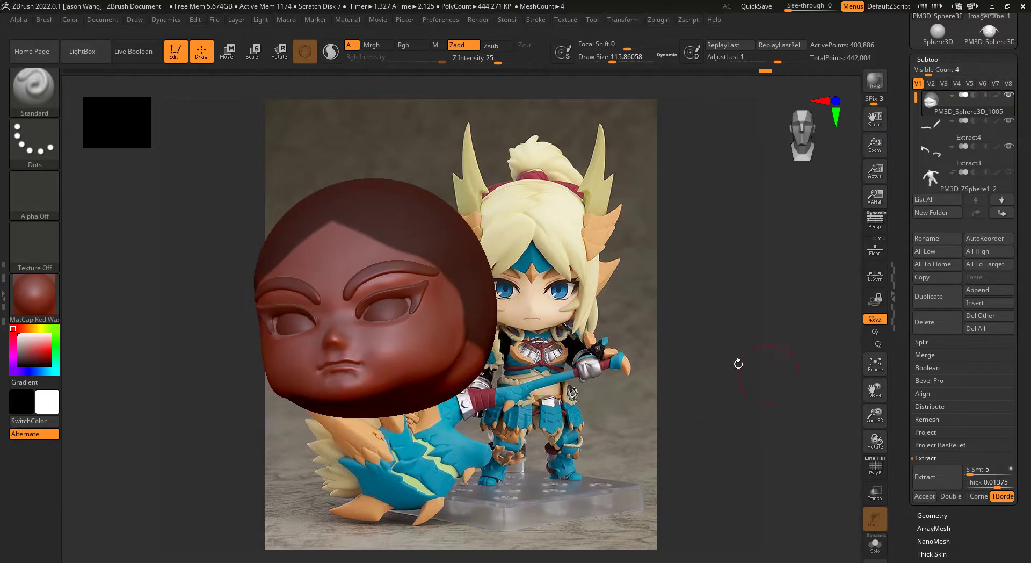
pyautogui.click(956, 480)
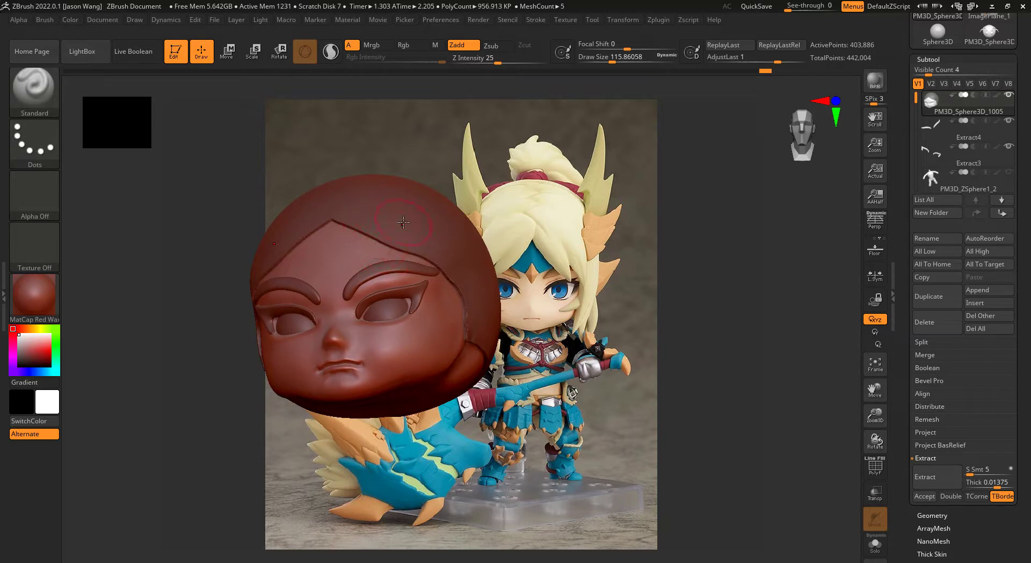
pyautogui.click(998, 483)
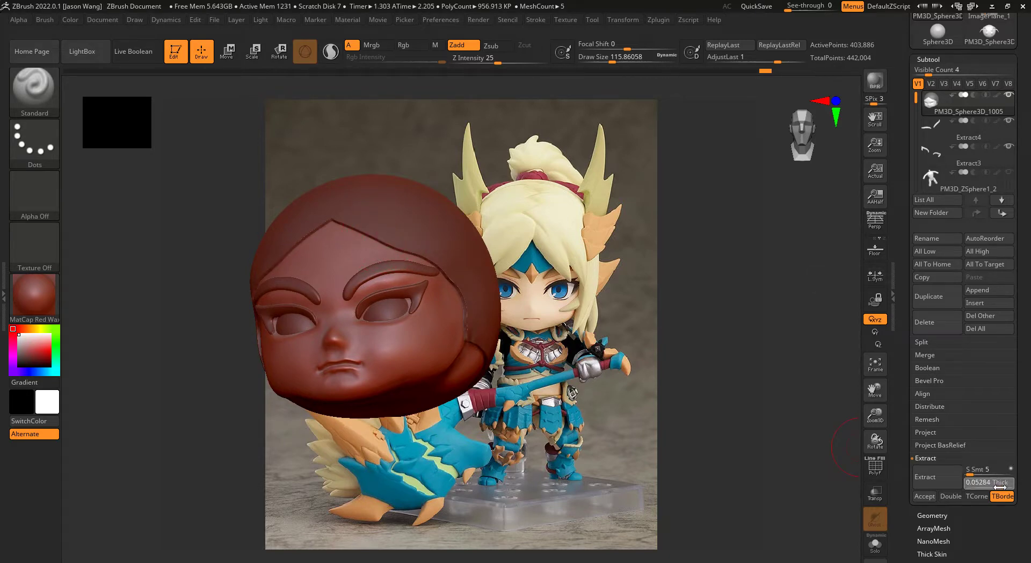
pyautogui.press('Return')
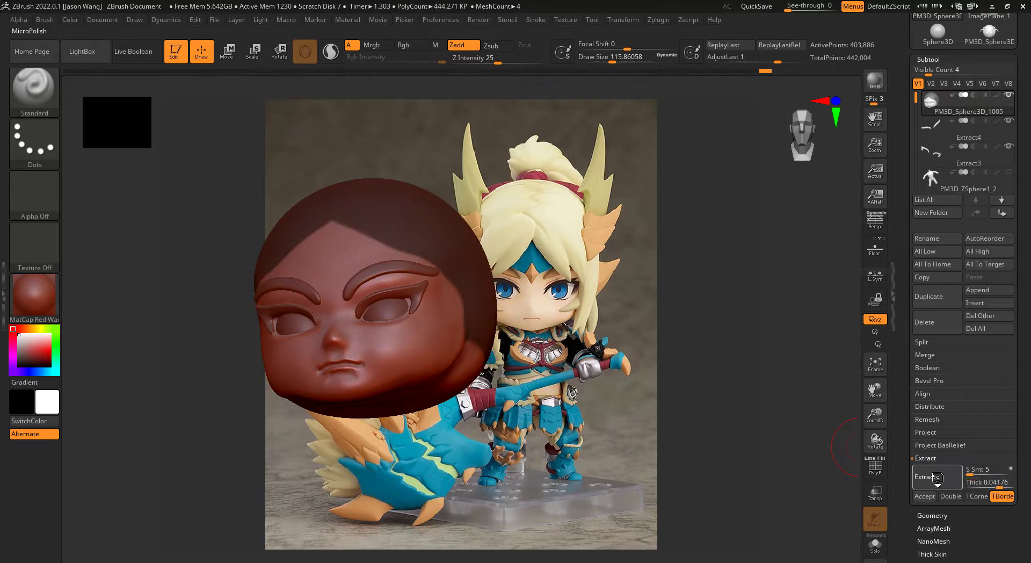
pyautogui.click(937, 475)
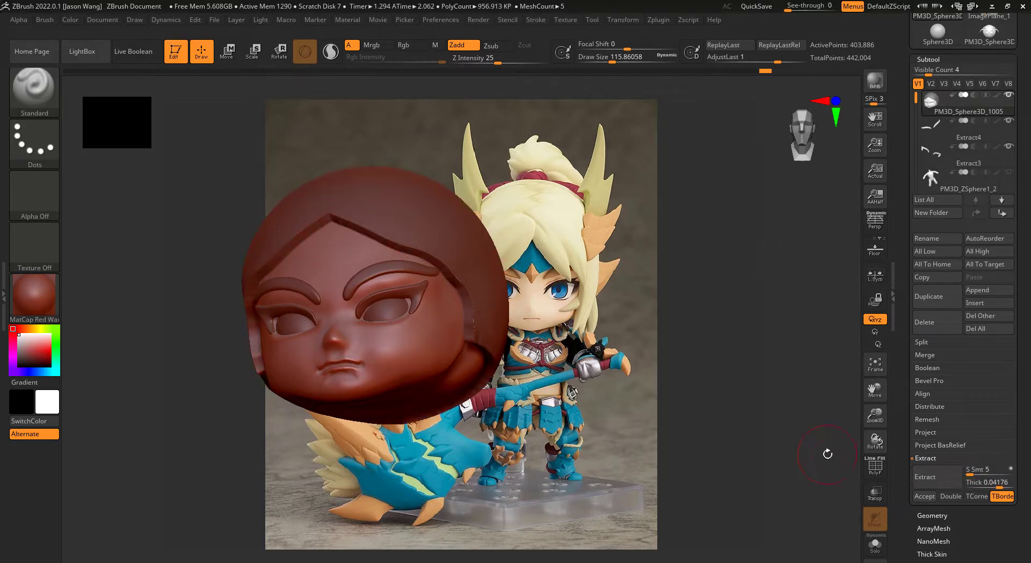
pyautogui.click(924, 498)
pyautogui.moveTo(693, 223)
pyautogui.mouseDown()
pyautogui.moveTo(719, 288)
pyautogui.moveTo(691, 278)
pyautogui.moveTo(732, 299)
pyautogui.mouseUp()
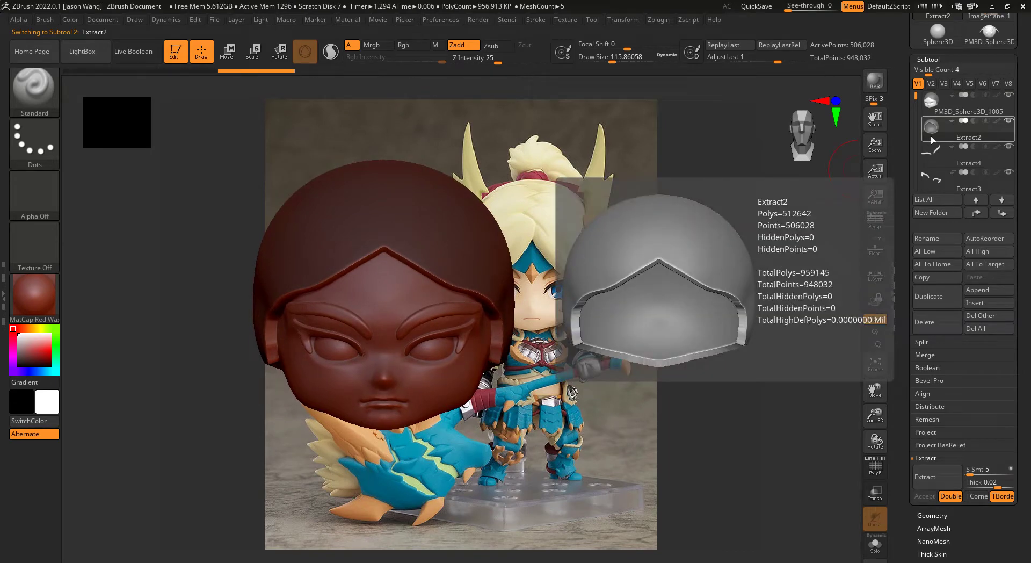
# Step: Clear the mask, make PM3D_Sphere3D_1005 active, and show the hair cap over the head
pyautogui.moveTo(672, 391)
pyautogui.keyDown('ctrl'); pyautogui.mouseDown()
pyautogui.moveTo(733, 310)
pyautogui.moveTo(719, 328)
pyautogui.mouseUp(); pyautogui.keyUp('ctrl')
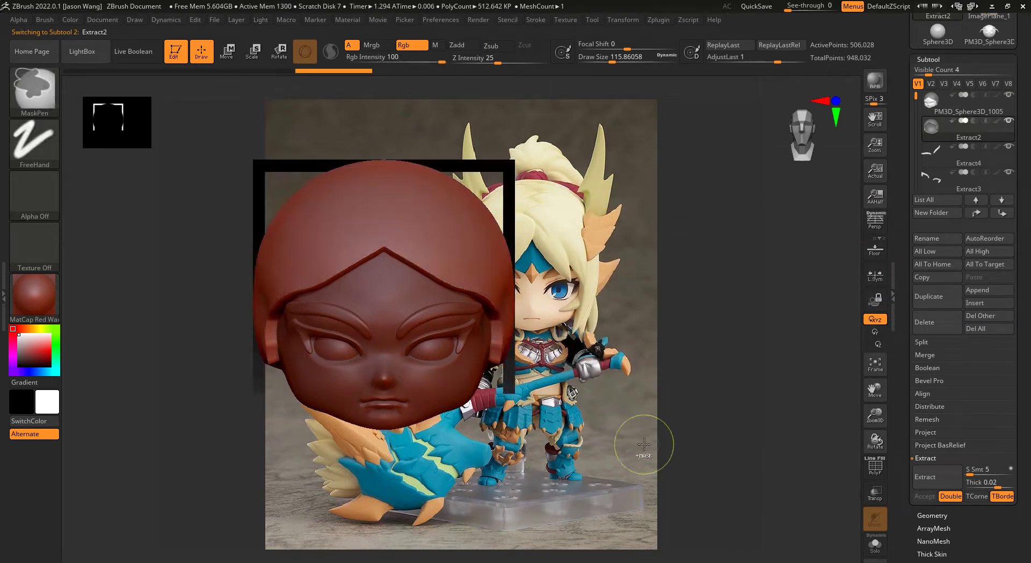
pyautogui.click(937, 98)
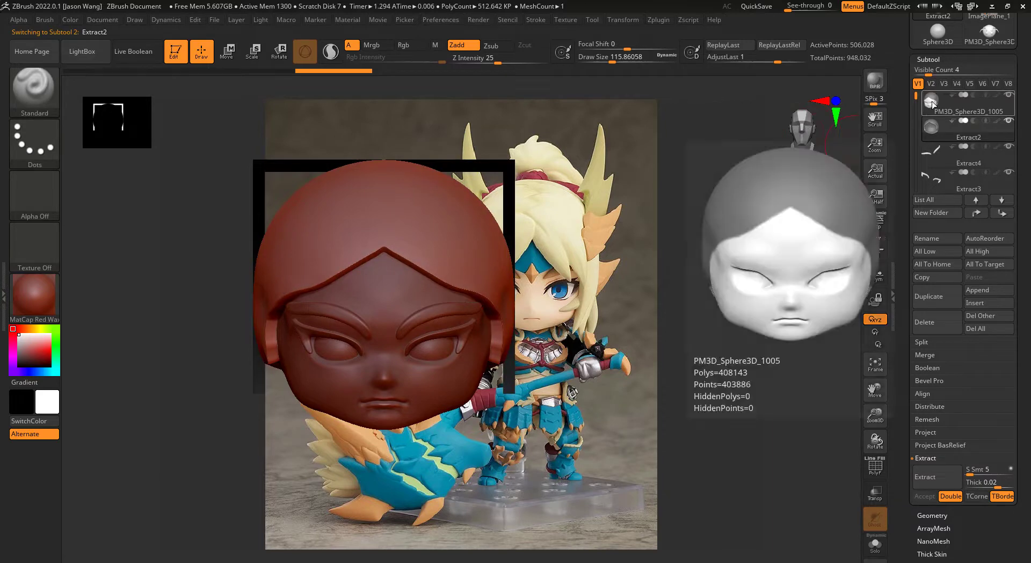
pyautogui.moveTo(759, 372)
pyautogui.mouseDown()
pyautogui.moveTo(747, 297)
pyautogui.moveTo(771, 293)
pyautogui.moveTo(761, 359)
pyautogui.mouseUp()
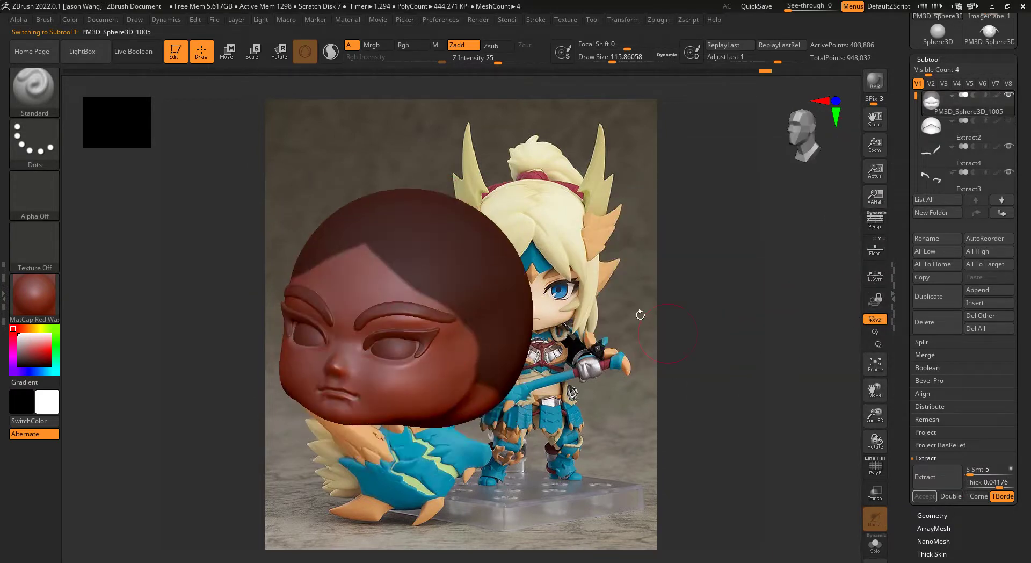
pyautogui.keyDown('ctrl'); pyautogui.keyDown('shift'); pyautogui.moveTo(631, 230); pyautogui.dragTo(725, 425); pyautogui.keyUp('shift'); pyautogui.keyUp('ctrl')
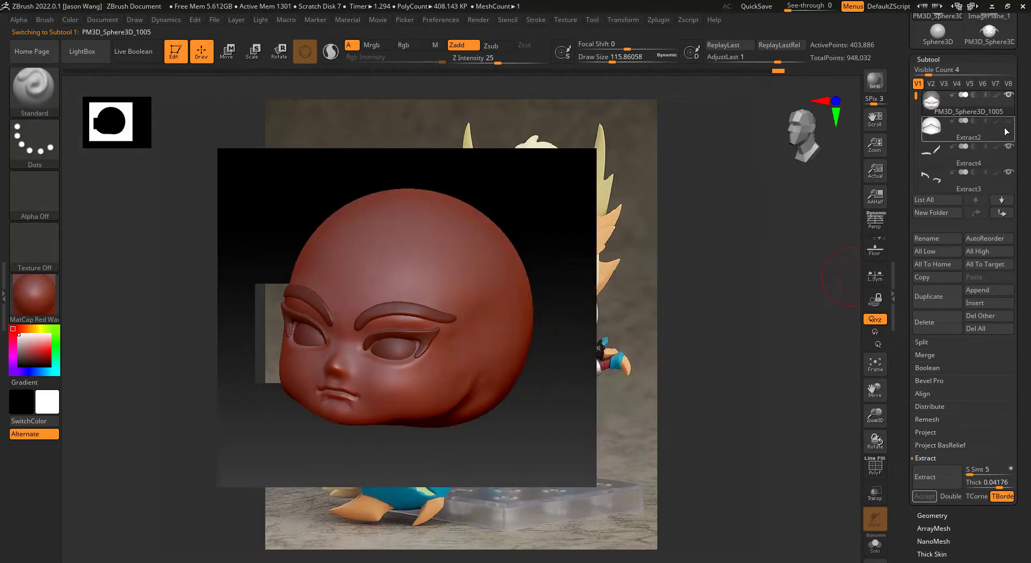
pyautogui.click(1009, 122)
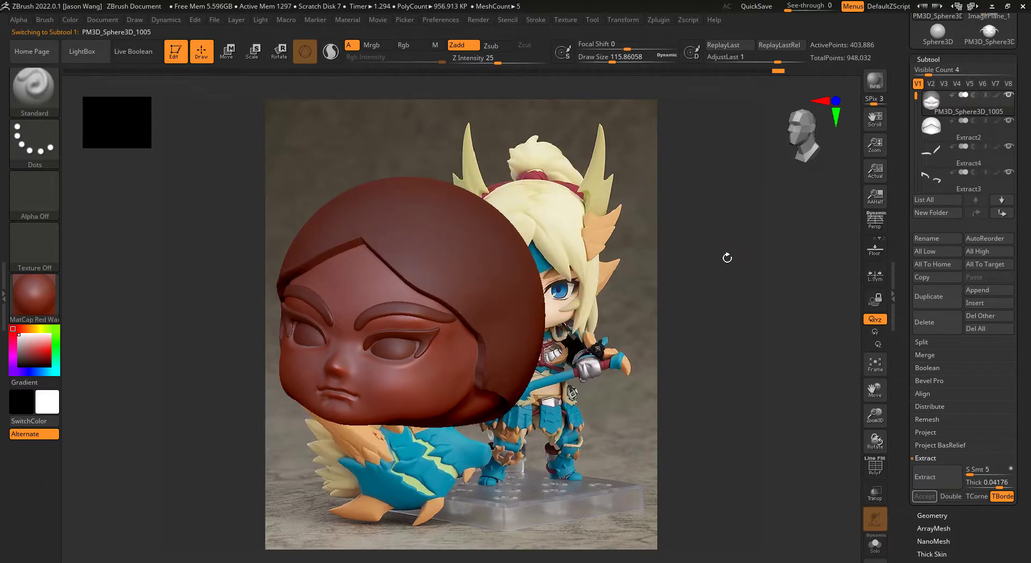
pyautogui.moveTo(791, 260)
pyautogui.mouseDown()
pyautogui.moveTo(681, 288)
pyautogui.moveTo(697, 324)
pyautogui.moveTo(690, 283)
pyautogui.moveTo(674, 325)
pyautogui.mouseUp()
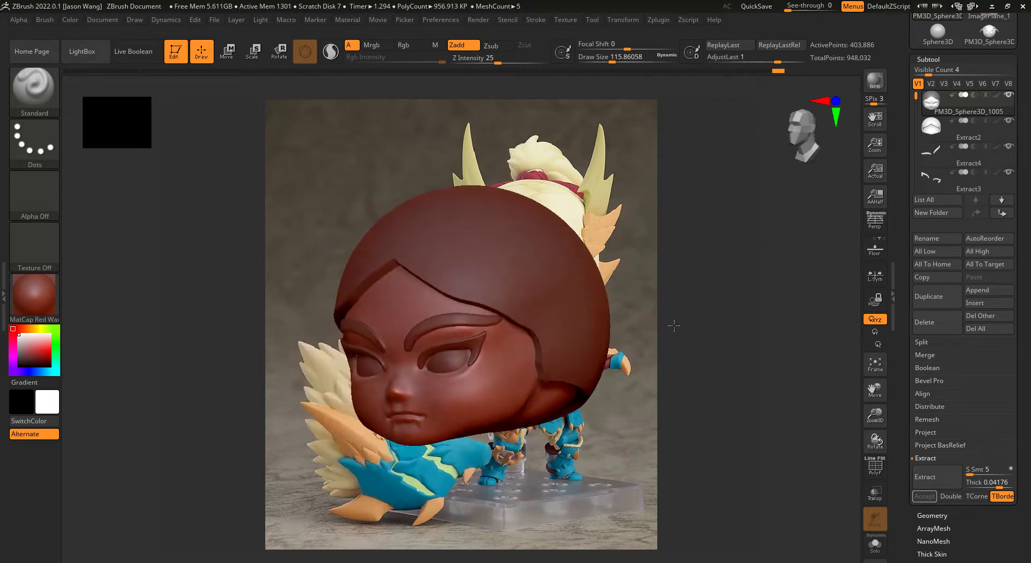
pyautogui.keyDown('shift'); pyautogui.moveTo(724, 299); pyautogui.dragTo(746, 297); pyautogui.keyUp('shift')
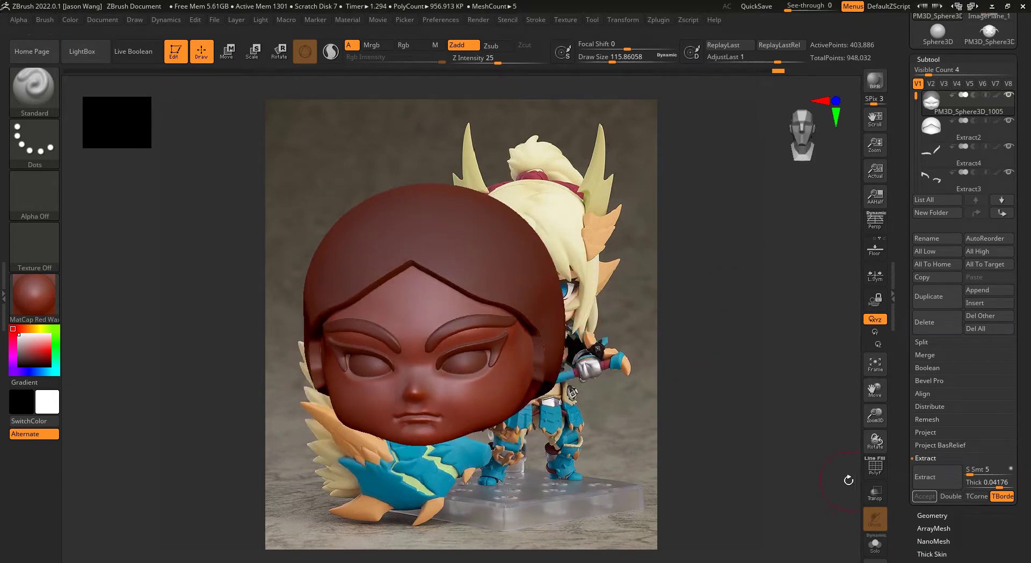
# Step: Turn on PolyF, select Extract2 and inspect it in Solo, then turn Solo off
pyautogui.click(878, 473)
pyautogui.keyDown('alt'); pyautogui.click(506, 258); pyautogui.keyUp('alt')
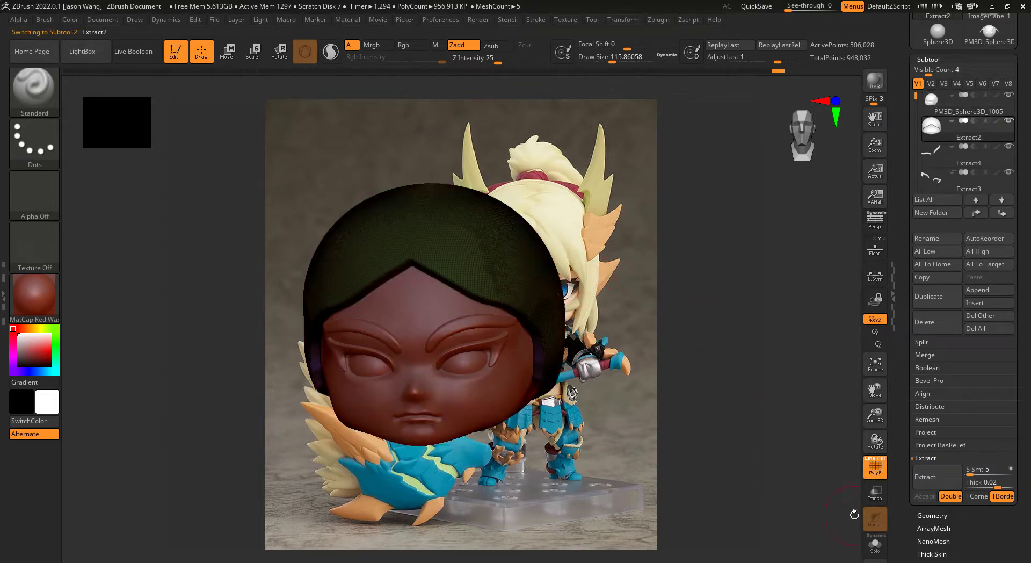
pyautogui.click(875, 543)
pyautogui.moveTo(725, 407)
pyautogui.mouseDown()
pyautogui.moveTo(714, 360)
pyautogui.moveTo(781, 274)
pyautogui.moveTo(711, 318)
pyautogui.mouseUp()
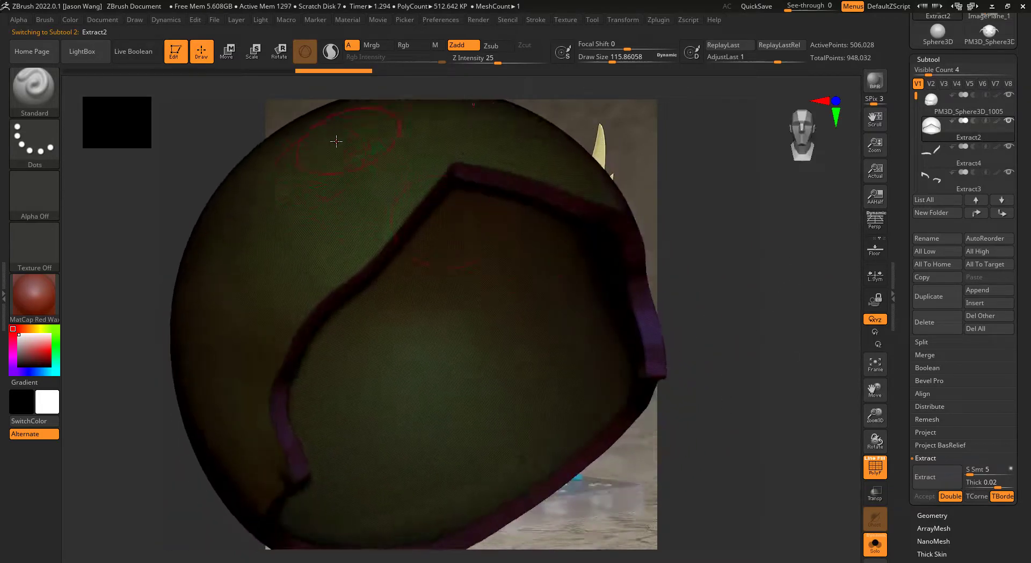
pyautogui.moveTo(781, 280)
pyautogui.mouseDown()
pyautogui.moveTo(744, 227)
pyautogui.moveTo(517, 161)
pyautogui.mouseUp()
pyautogui.keyDown('shift'); pyautogui.moveTo(748, 276); pyautogui.dragTo(352, 287); pyautogui.keyUp('shift')
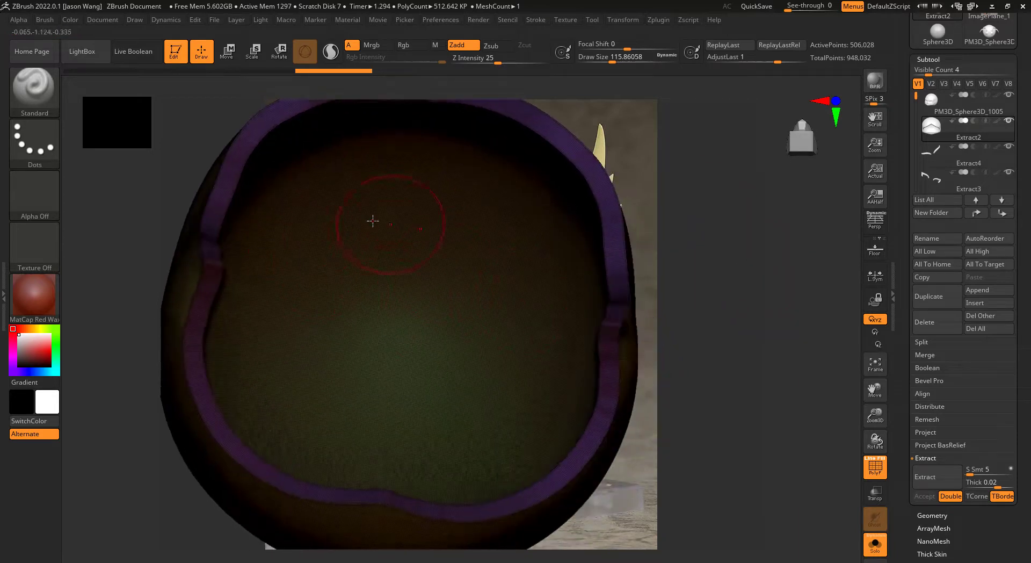
pyautogui.moveTo(628, 292); pyautogui.dragTo(439, 390)
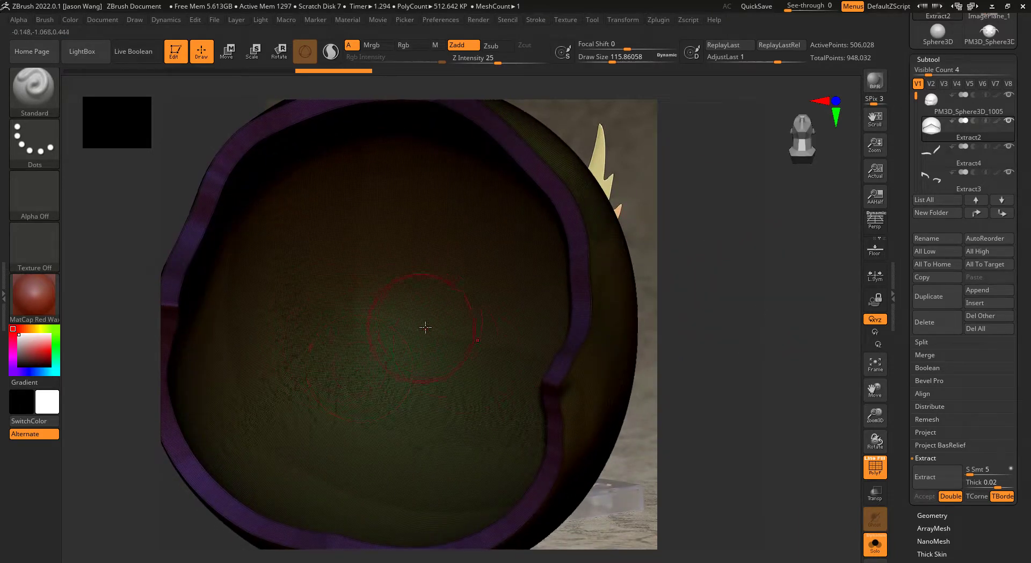
pyautogui.moveTo(770, 299)
pyautogui.mouseDown()
pyautogui.moveTo(782, 350)
pyautogui.moveTo(755, 350)
pyautogui.moveTo(714, 321)
pyautogui.mouseUp()
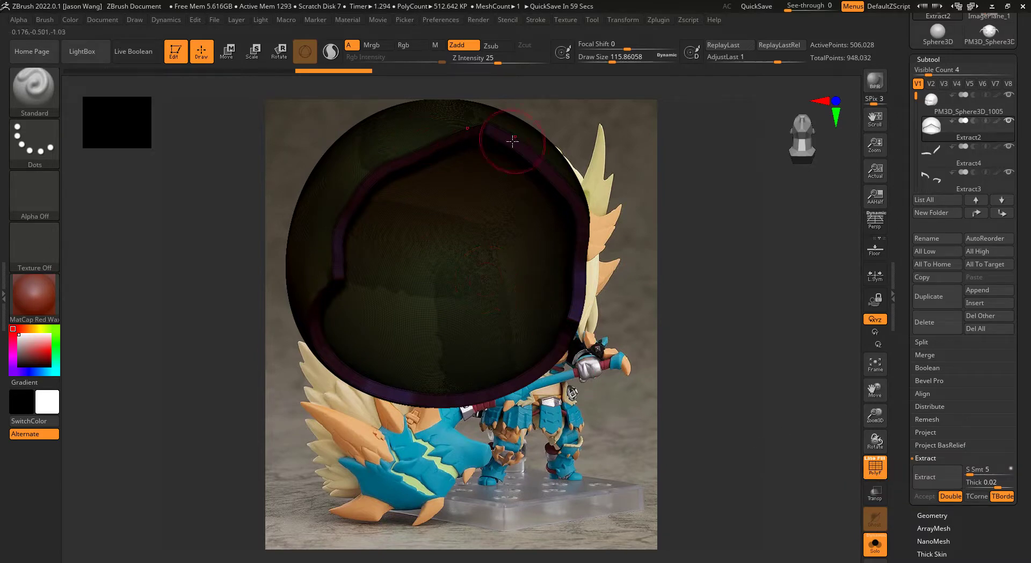
pyautogui.click(877, 553)
pyautogui.moveTo(739, 343)
pyautogui.mouseDown()
pyautogui.moveTo(749, 407)
pyautogui.moveTo(733, 375)
pyautogui.moveTo(730, 412)
pyautogui.moveTo(738, 400)
pyautogui.mouseUp()
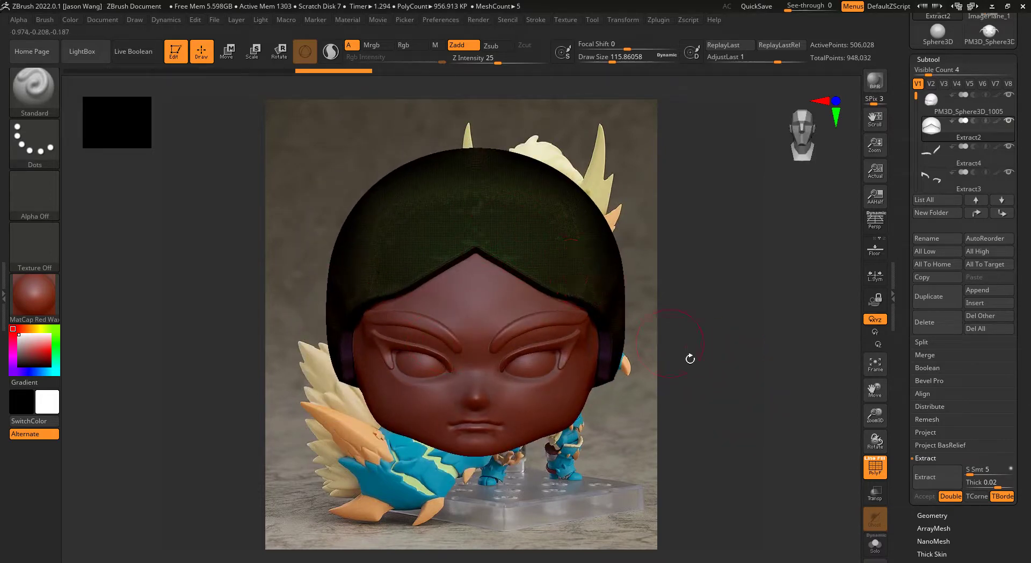
# Step: Turn off the PolyF wireframe and show the hair cap in Solo
pyautogui.click(875, 466)
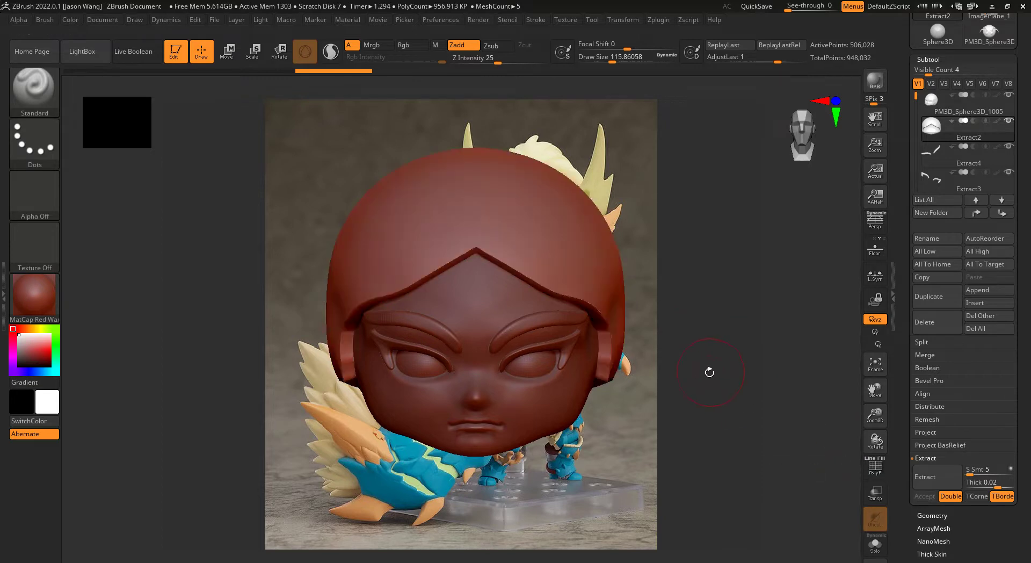
pyautogui.moveTo(720, 376); pyautogui.dragTo(696, 293)
pyautogui.moveTo(729, 338); pyautogui.dragTo(715, 298)
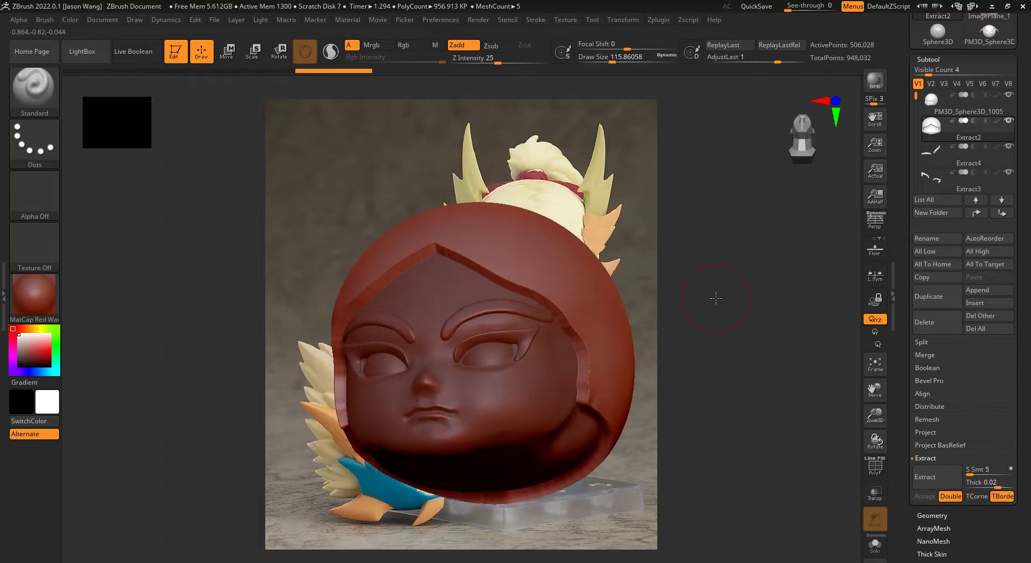
pyautogui.click(876, 544)
pyautogui.moveTo(755, 396)
pyautogui.mouseDown()
pyautogui.moveTo(752, 362)
pyautogui.moveTo(734, 343)
pyautogui.mouseUp()
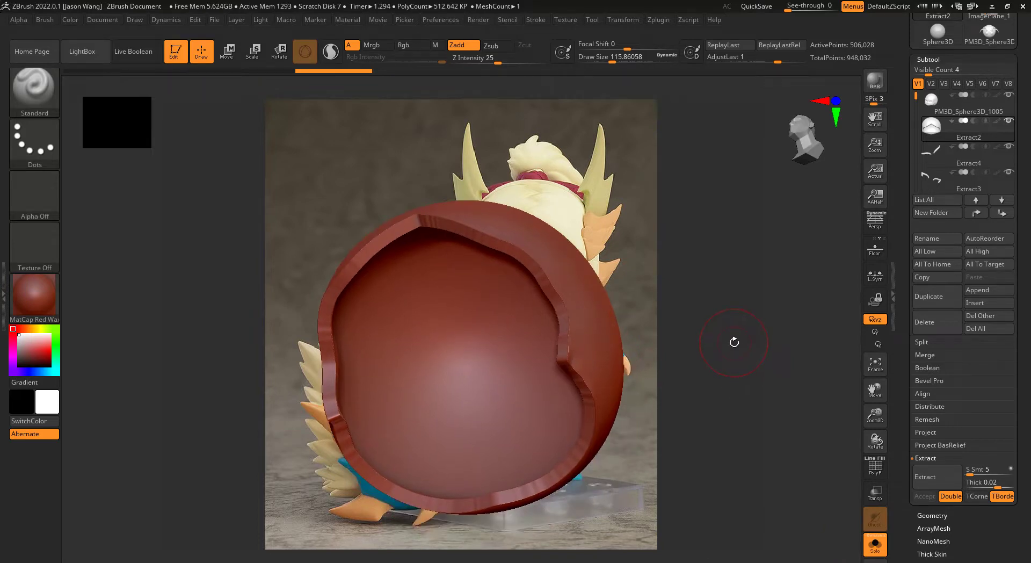
# Step: Isolate and restore polygroups with SelectRect, mask the sphere, and hide the figurine reference photo
pyautogui.keyDown('ctrl'); pyautogui.keyDown('shift'); pyautogui.click(49, 148); pyautogui.keyUp('shift'); pyautogui.keyUp('ctrl')
pyautogui.click(100, 151)
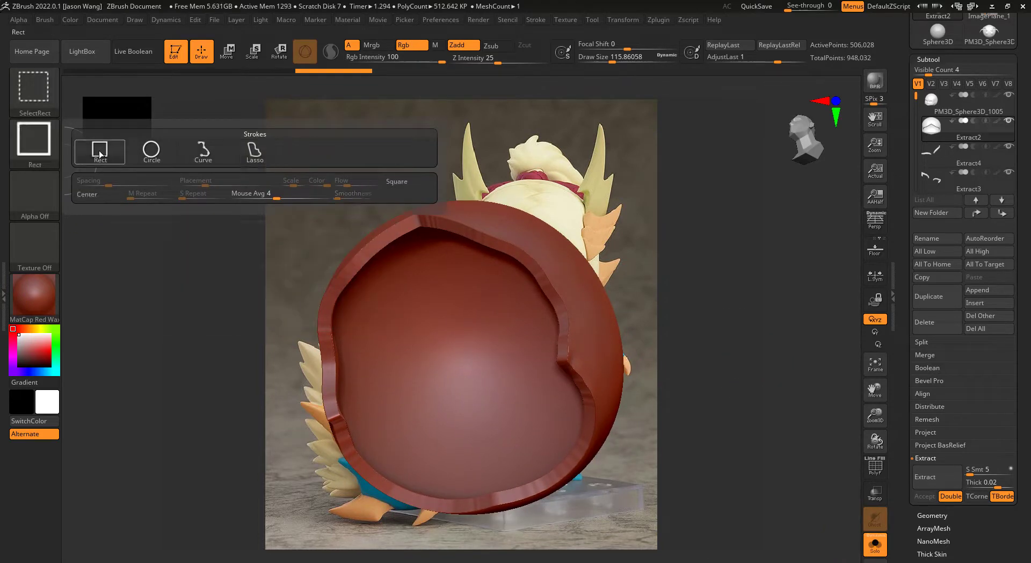
pyautogui.keyDown('ctrl'); pyautogui.keyDown('shift'); pyautogui.click(478, 351); pyautogui.keyUp('shift'); pyautogui.keyUp('ctrl')
pyautogui.moveTo(699, 276)
pyautogui.mouseDown()
pyautogui.moveTo(707, 320)
pyautogui.moveTo(721, 223)
pyautogui.mouseUp()
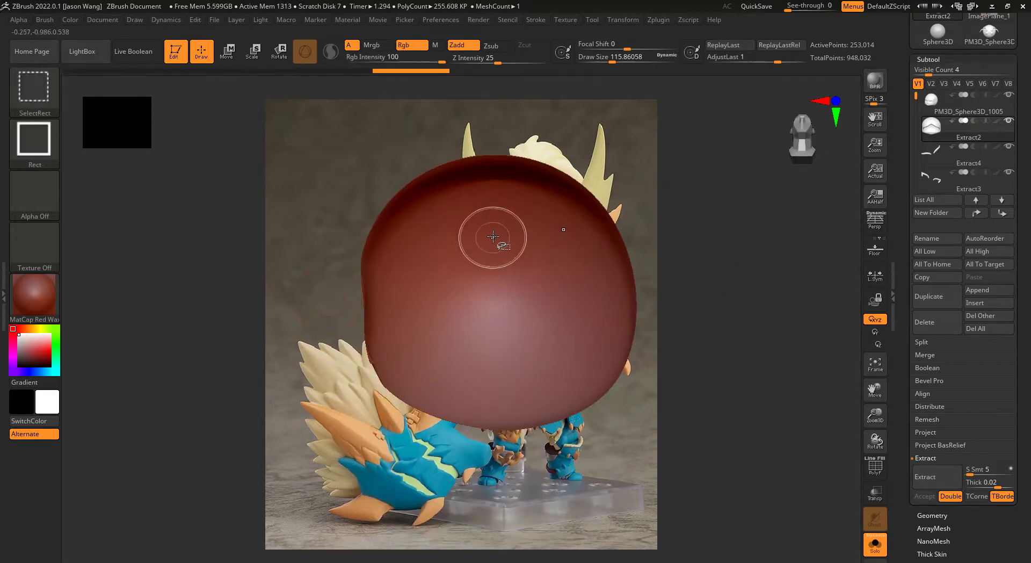
pyautogui.keyDown('ctrl'); pyautogui.keyDown('shift'); pyautogui.click(724, 355); pyautogui.keyUp('shift'); pyautogui.keyUp('ctrl')
pyautogui.keyDown('ctrl'); pyautogui.keyDown('shift'); pyautogui.moveTo(713, 340); pyautogui.dragTo(517, 299); pyautogui.keyUp('shift'); pyautogui.keyUp('ctrl')
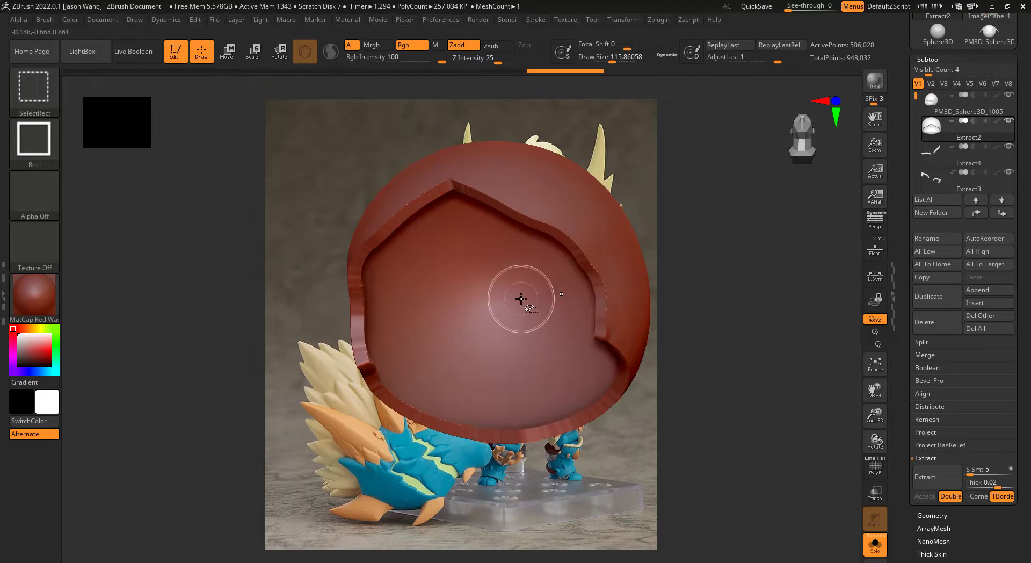
pyautogui.moveTo(725, 352)
pyautogui.mouseDown()
pyautogui.moveTo(712, 293)
pyautogui.moveTo(720, 361)
pyautogui.moveTo(720, 352)
pyautogui.mouseUp()
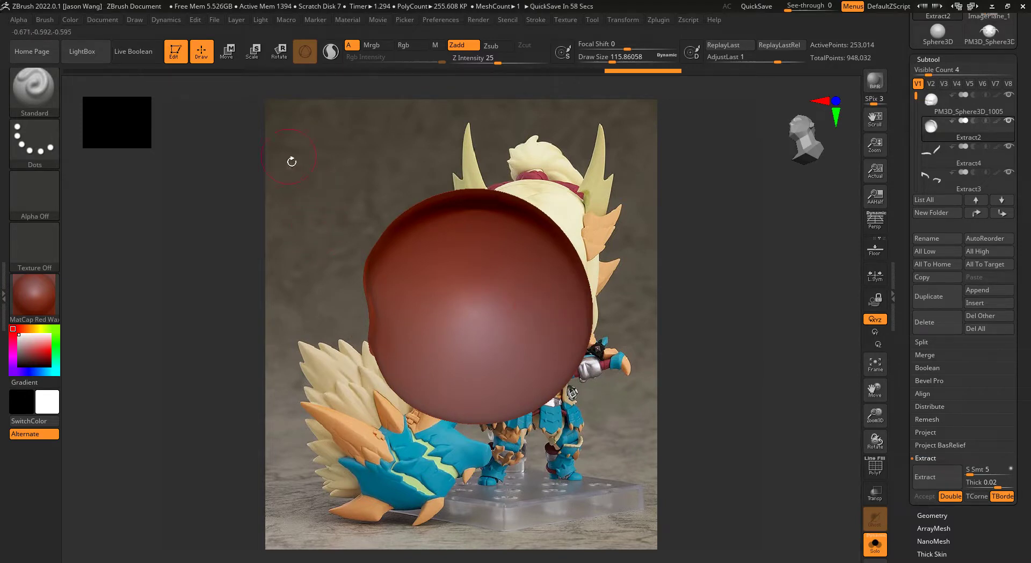
pyautogui.keyDown('ctrl'); pyautogui.moveTo(240, 104); pyautogui.dragTo(510, 400); pyautogui.keyUp('ctrl')
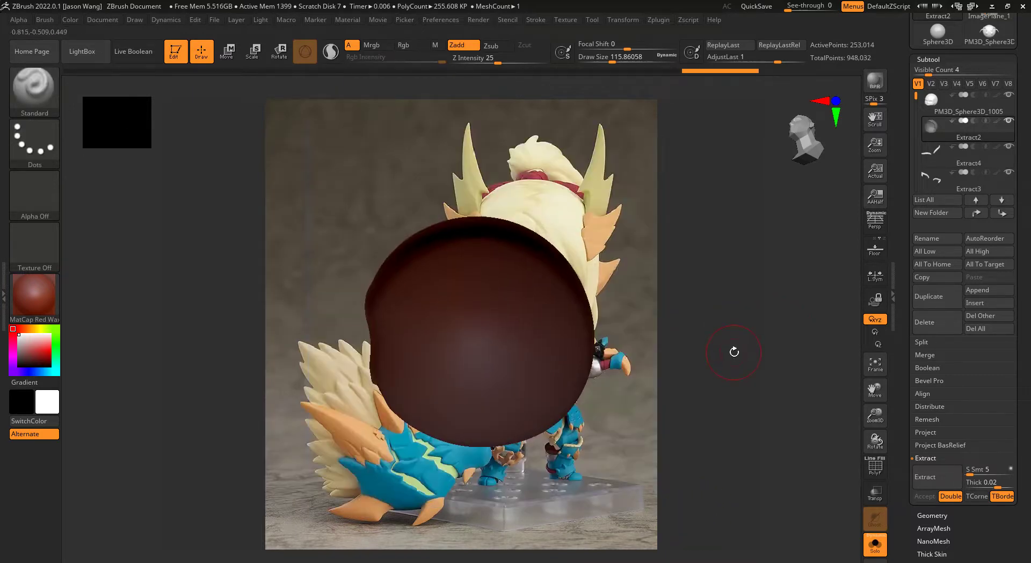
pyautogui.keyDown('ctrl'); pyautogui.click(734, 352); pyautogui.keyUp('ctrl')
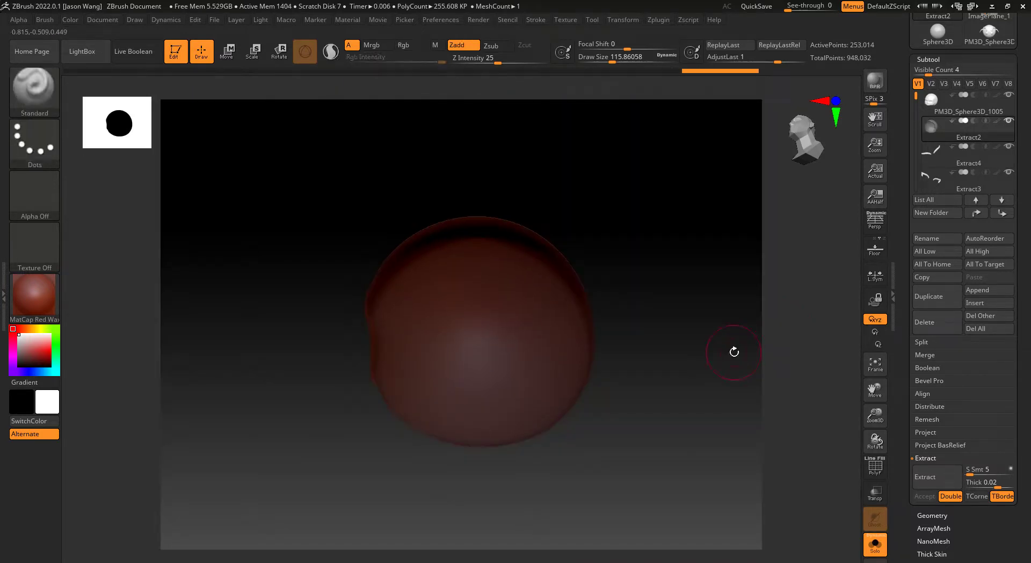
# Step: Orbit the isolated Extract2 hair shell round to the front to inspect its pointed rim
pyautogui.moveTo(725, 335); pyautogui.dragTo(655, 298)
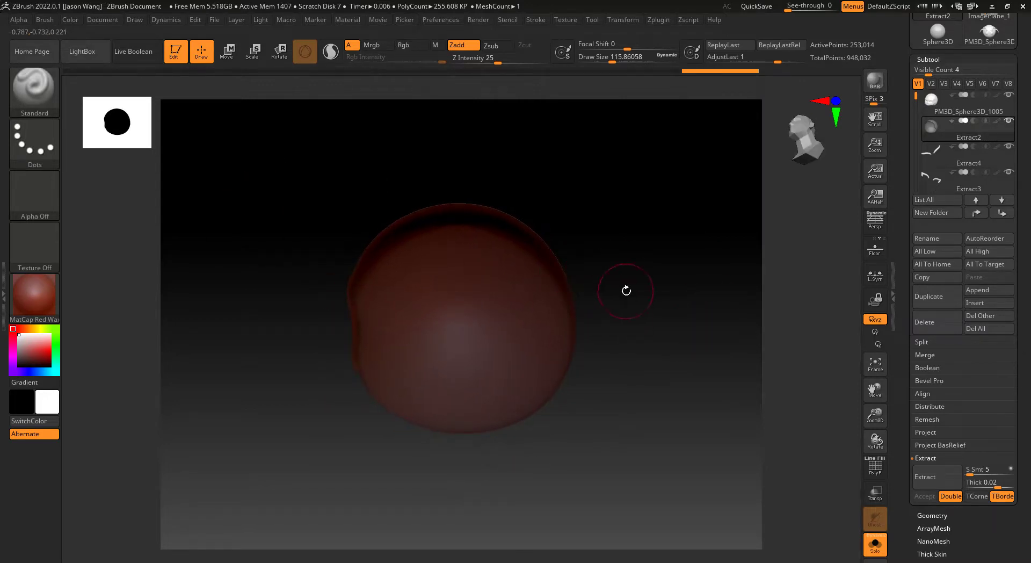
pyautogui.press('ctrl')
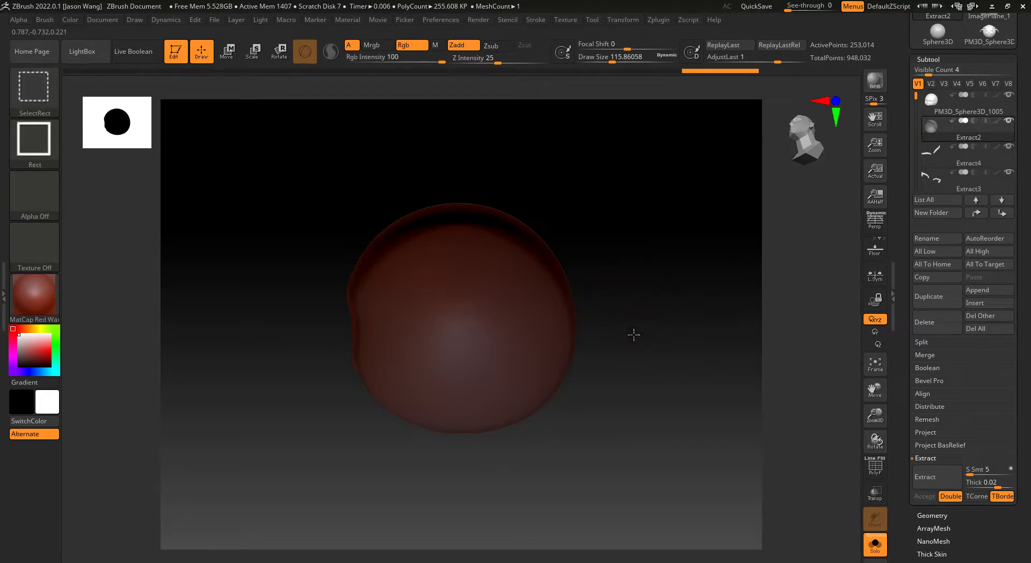
pyautogui.moveTo(659, 336)
pyautogui.mouseDown()
pyautogui.moveTo(675, 295)
pyautogui.moveTo(686, 380)
pyautogui.moveTo(663, 390)
pyautogui.moveTo(590, 387)
pyautogui.mouseUp()
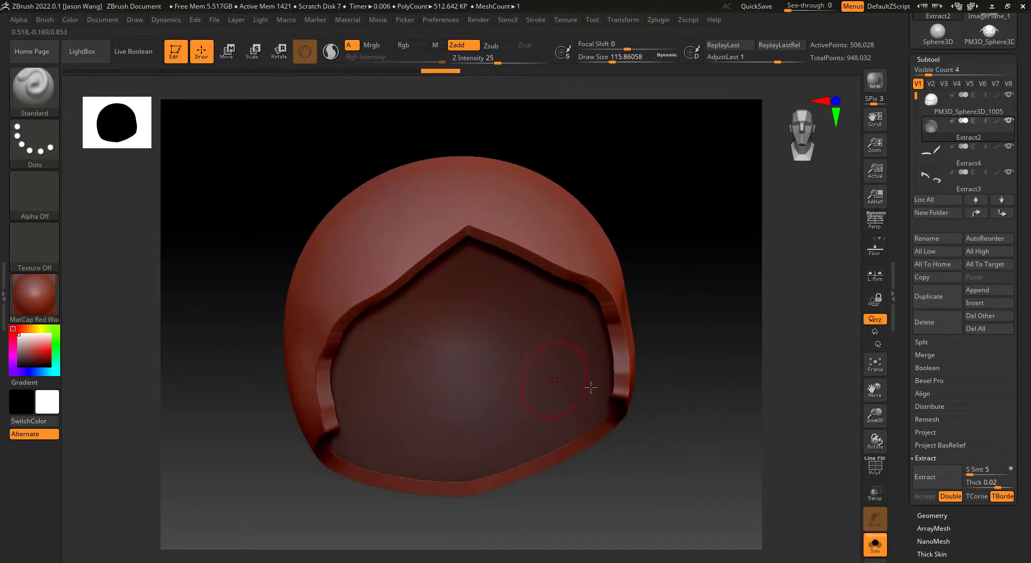
pyautogui.moveTo(719, 386); pyautogui.dragTo(724, 384)
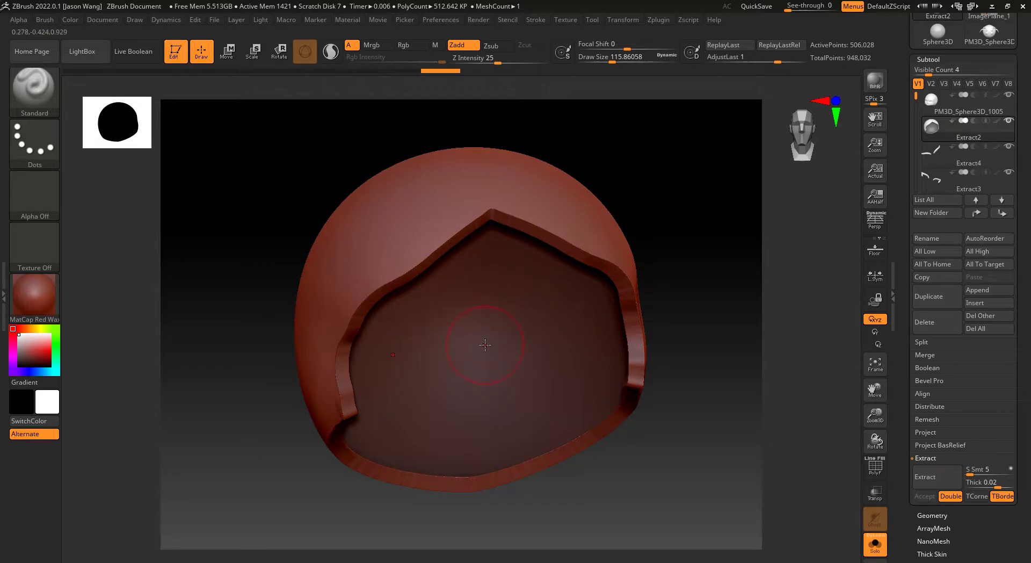
# Step: Turn Solo off and pull the cap's edges out symmetrically with the Move brush at size 217
pyautogui.click(875, 544)
pyautogui.keyDown('alt'); pyautogui.moveTo(783, 387); pyautogui.dragTo(95, 181); pyautogui.keyUp('alt')
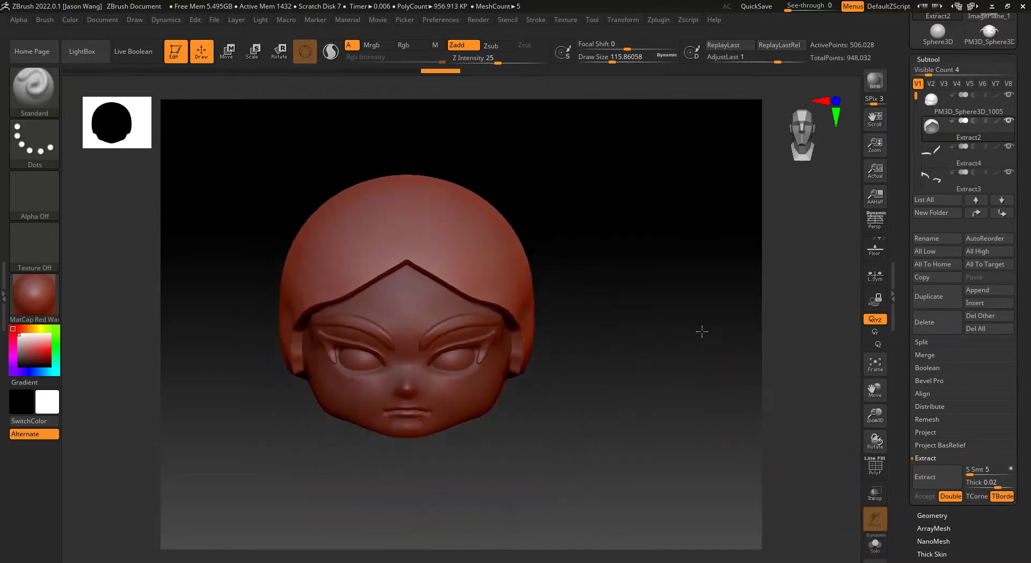
pyautogui.click(35, 86)
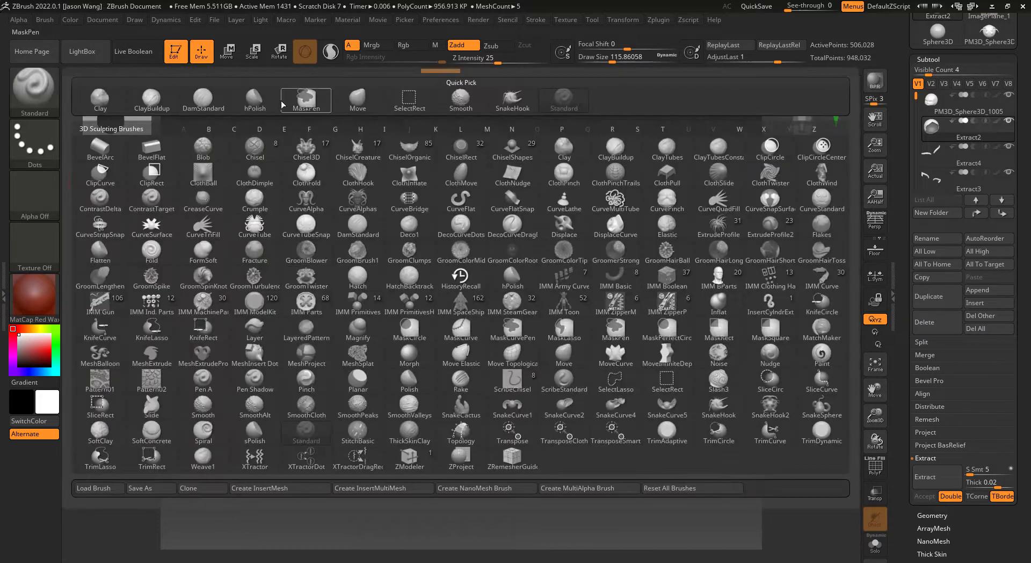
pyautogui.click(367, 102)
pyautogui.moveTo(474, 294); pyautogui.dragTo(474, 284)
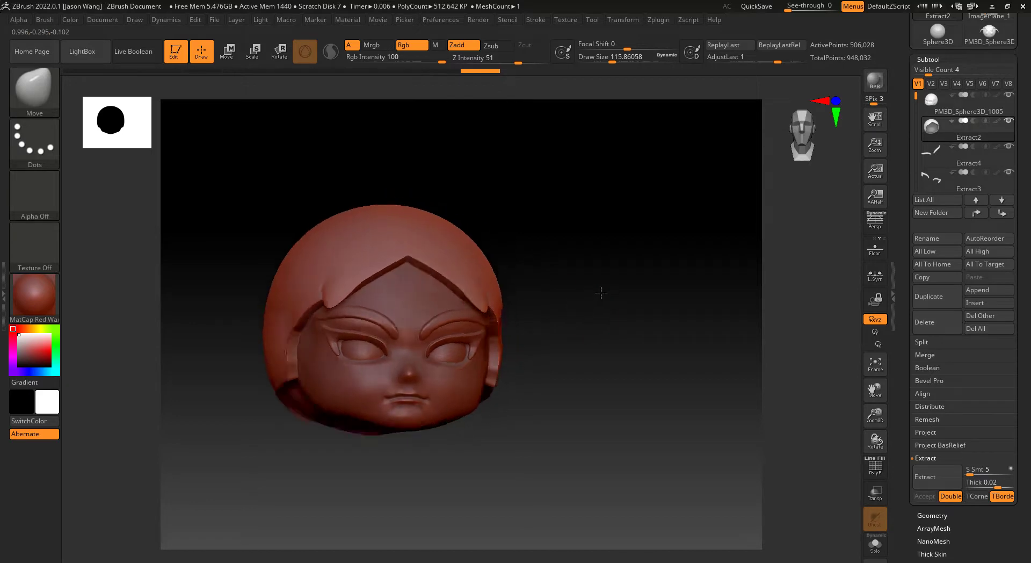
pyautogui.moveTo(601, 292); pyautogui.dragTo(602, 291)
pyautogui.press('s')
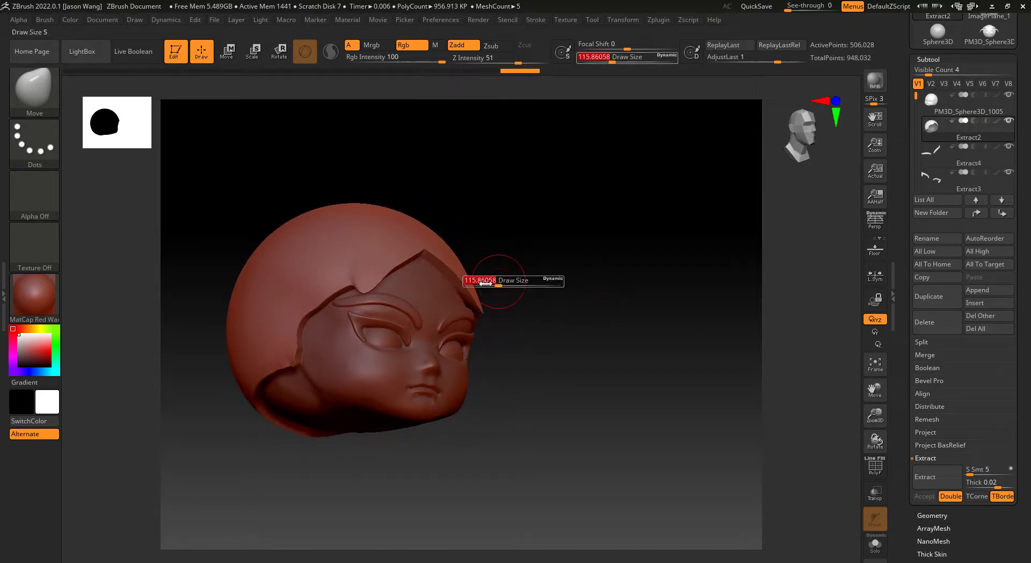
pyautogui.moveTo(494, 281)
pyautogui.mouseDown()
pyautogui.moveTo(509, 278)
pyautogui.moveTo(478, 268)
pyautogui.mouseUp()
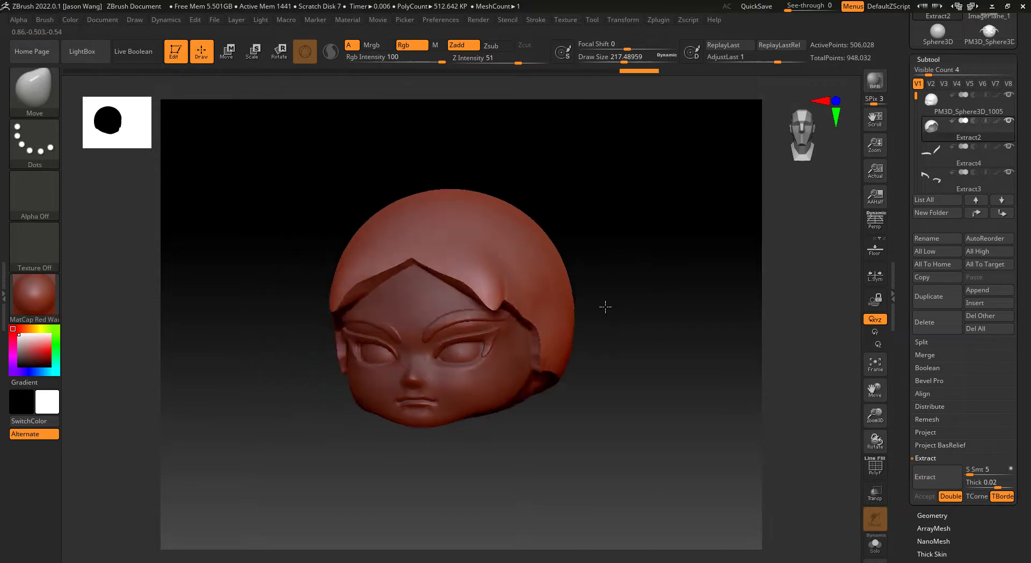
pyautogui.moveTo(606, 306); pyautogui.dragTo(555, 303)
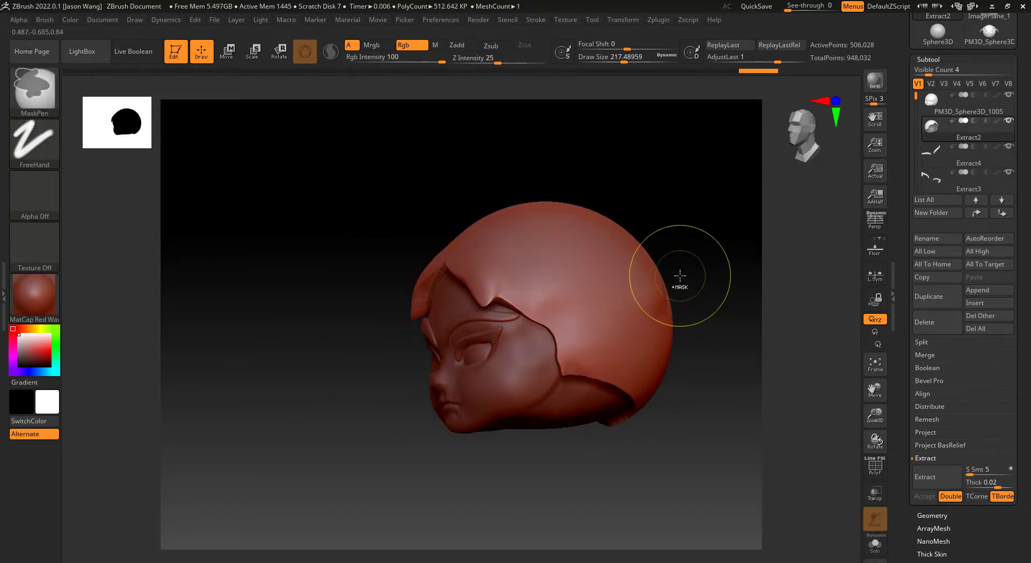
pyautogui.keyDown('shift'); pyautogui.moveTo(660, 211); pyautogui.dragTo(692, 292); pyautogui.keyUp('shift')
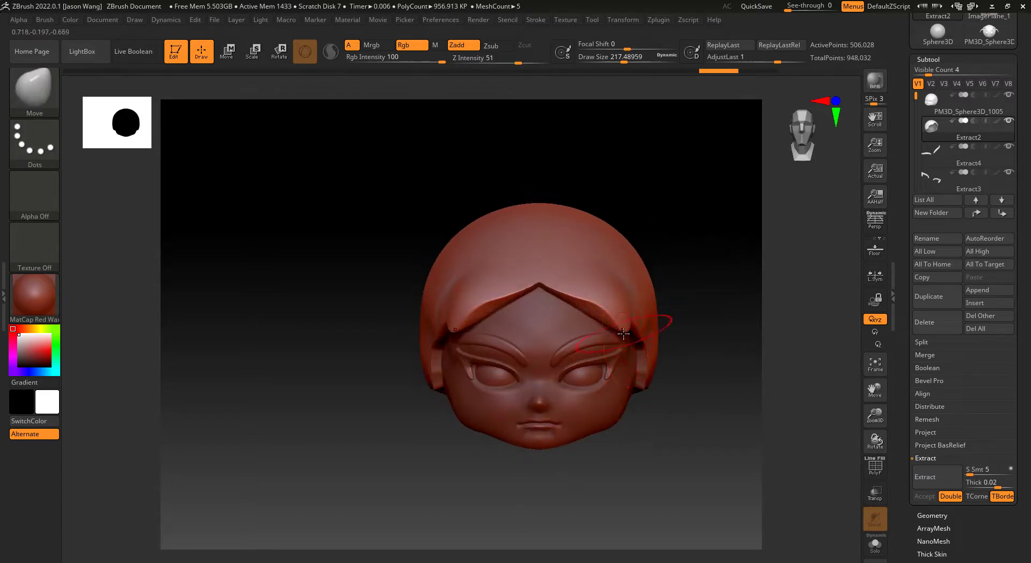
# Step: Reshape the hair band at the right temple and smooth the fringe ridge and band edges over the brow
pyautogui.moveTo(623, 333); pyautogui.dragTo(597, 347)
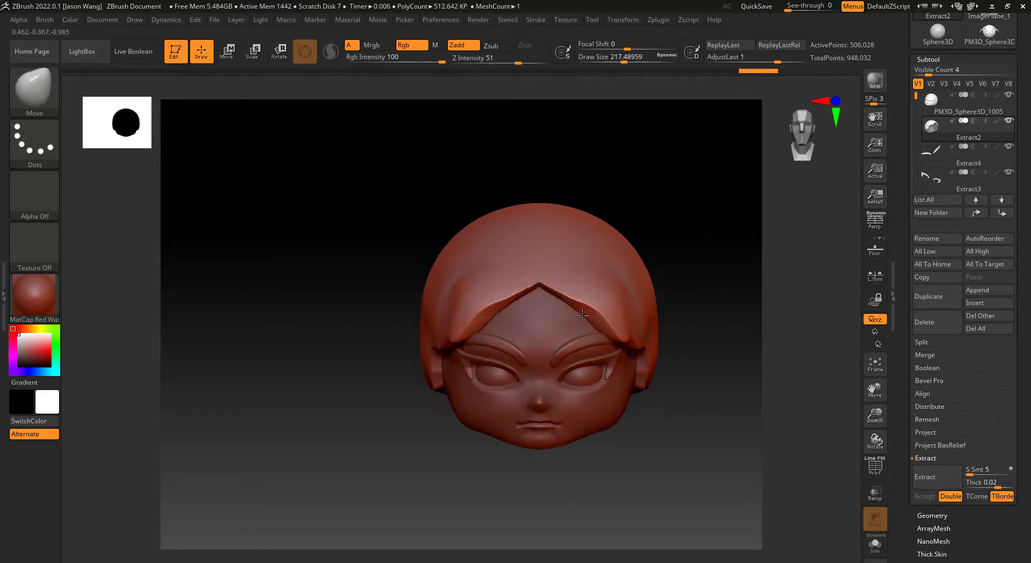
pyautogui.moveTo(582, 316); pyautogui.dragTo(564, 282, button='right')
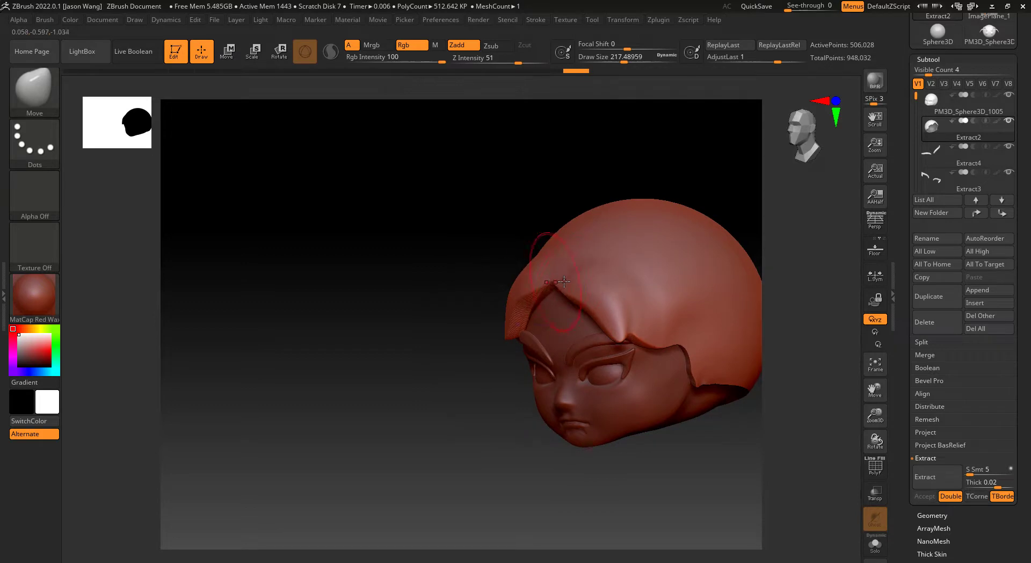
pyautogui.press('shift')
pyautogui.moveTo(501, 314)
pyautogui.keyDown('shift'); pyautogui.mouseDown(button='right')
pyautogui.moveTo(428, 335)
pyautogui.moveTo(472, 301)
pyautogui.moveTo(405, 315)
pyautogui.moveTo(642, 364)
pyautogui.moveTo(705, 399)
pyautogui.mouseUp(button='right'); pyautogui.keyUp('shift')
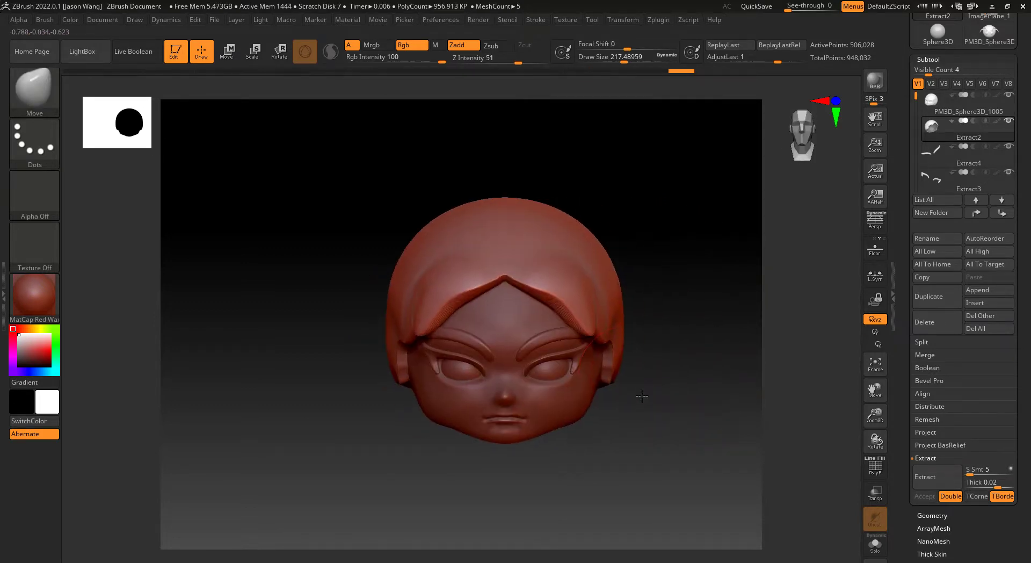
pyautogui.keyDown('ctrl'); pyautogui.moveTo(651, 428); pyautogui.dragTo(574, 299, button='right'); pyautogui.keyUp('ctrl')
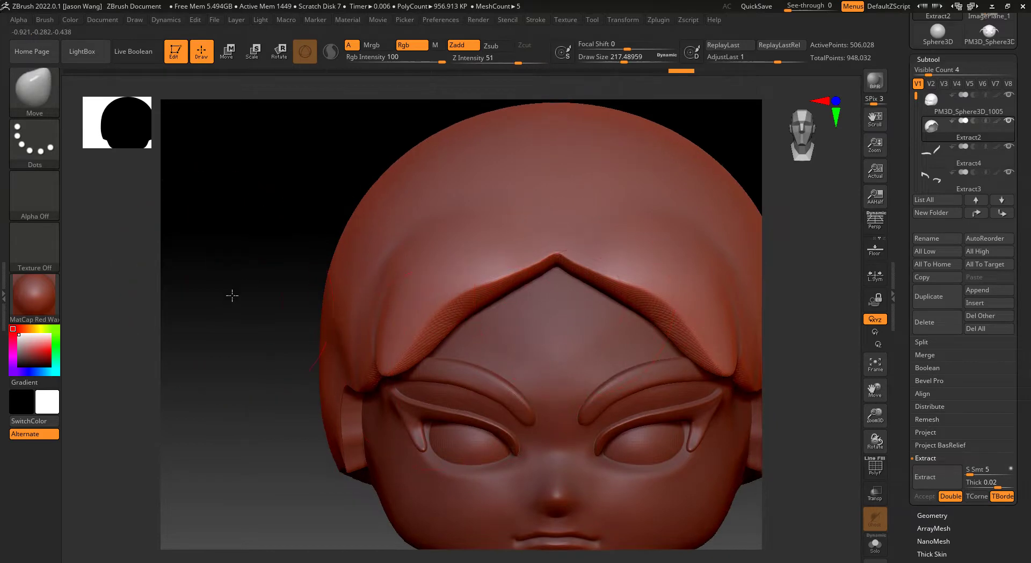
pyautogui.moveTo(229, 294); pyautogui.dragTo(258, 205, button='right')
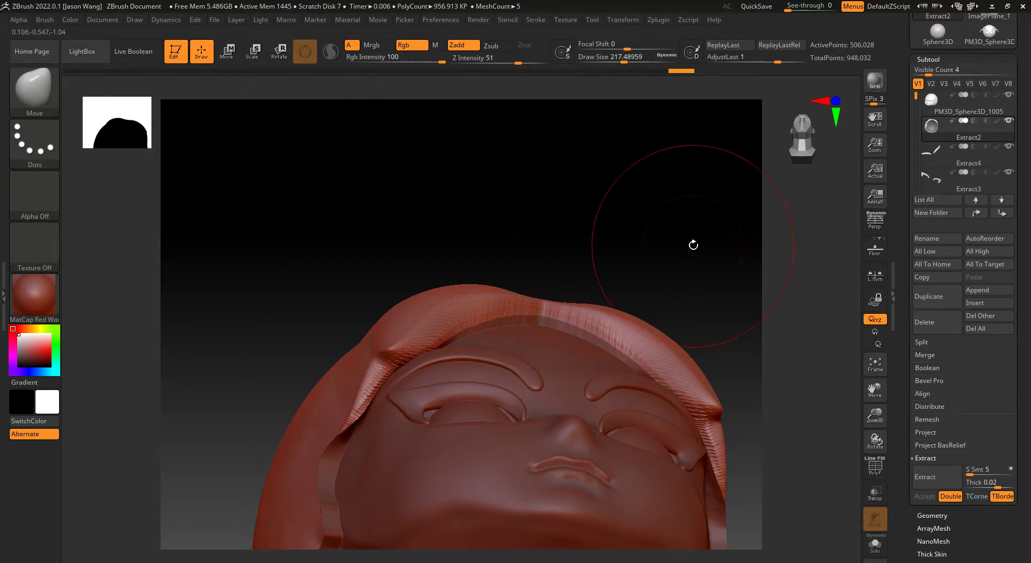
pyautogui.moveTo(691, 242)
pyautogui.keyDown('ctrl'); pyautogui.mouseDown(button='right')
pyautogui.moveTo(701, 243)
pyautogui.moveTo(682, 382)
pyautogui.moveTo(614, 364)
pyautogui.mouseUp(button='right'); pyautogui.keyUp('ctrl')
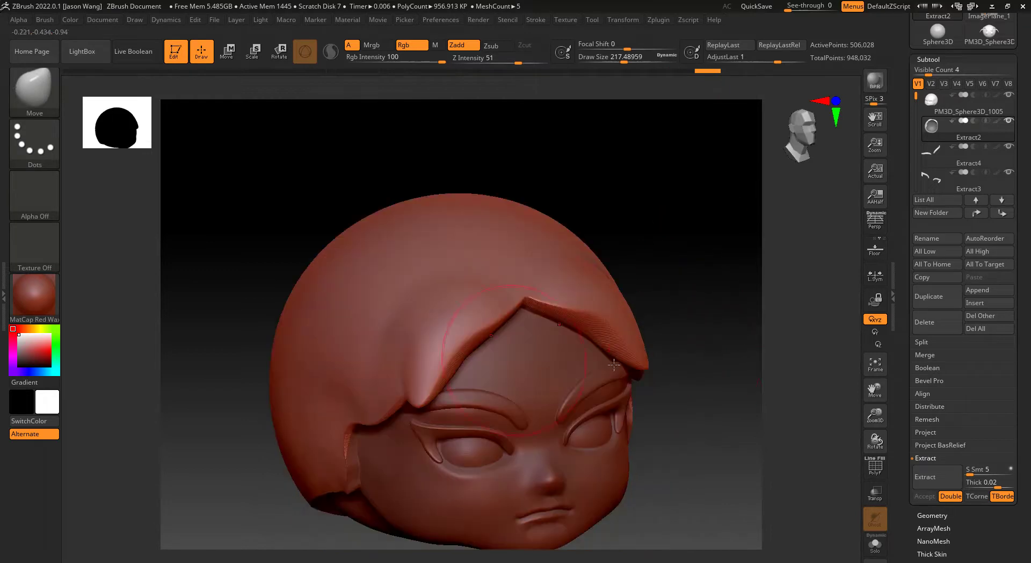
pyautogui.moveTo(687, 365); pyautogui.dragTo(684, 376, button='right')
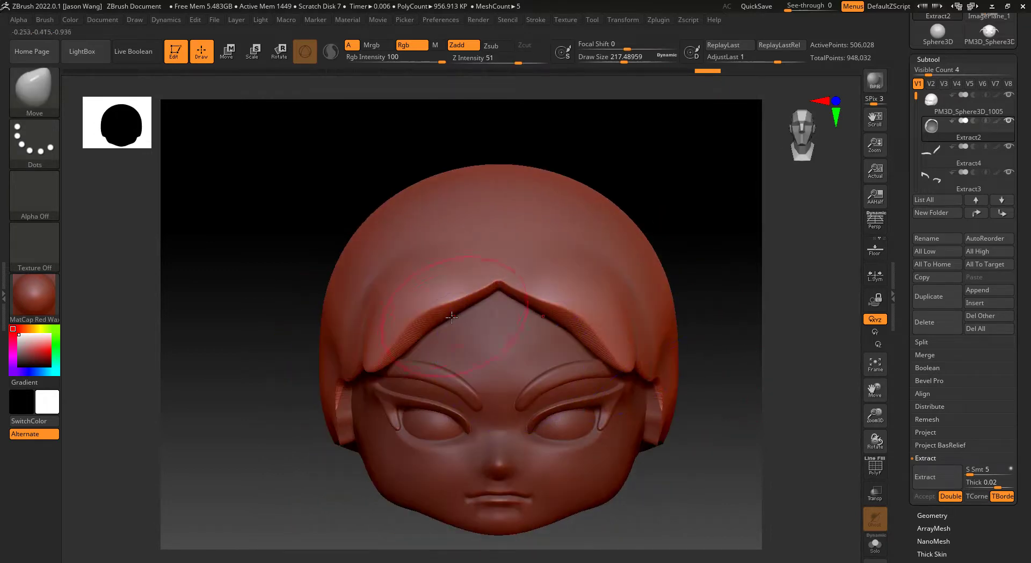
pyautogui.keyDown('shift'); pyautogui.moveTo(409, 327); pyautogui.dragTo(435, 340); pyautogui.keyUp('shift')
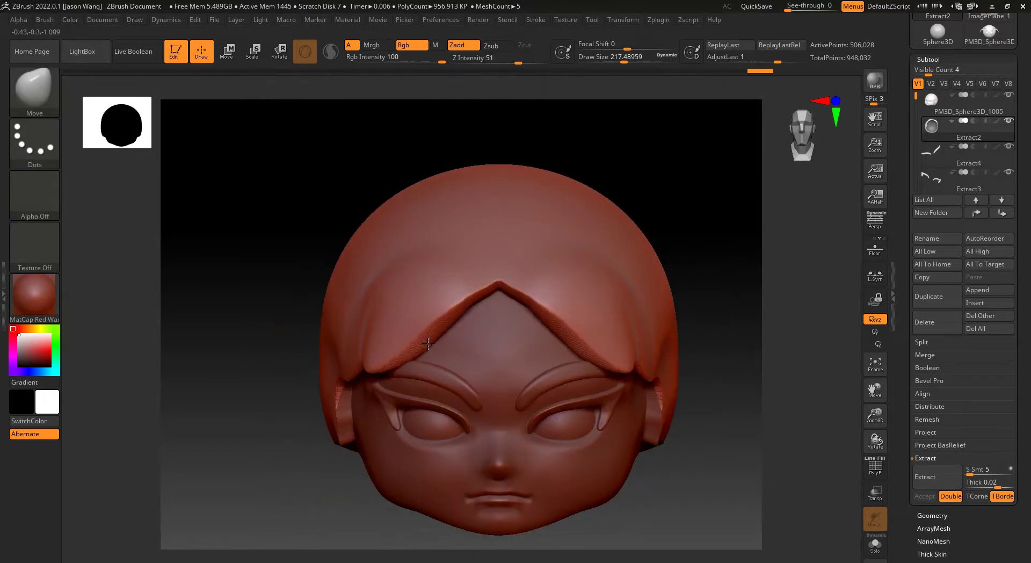
pyautogui.keyDown('shift'); pyautogui.moveTo(454, 305); pyautogui.dragTo(392, 365); pyautogui.keyUp('shift')
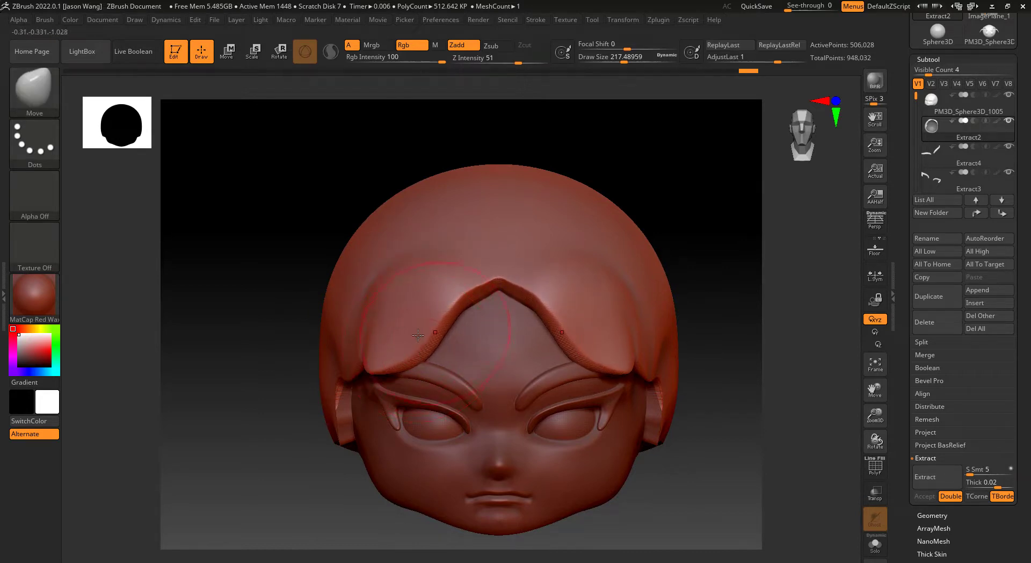
pyautogui.moveTo(712, 274); pyautogui.dragTo(219, 266)
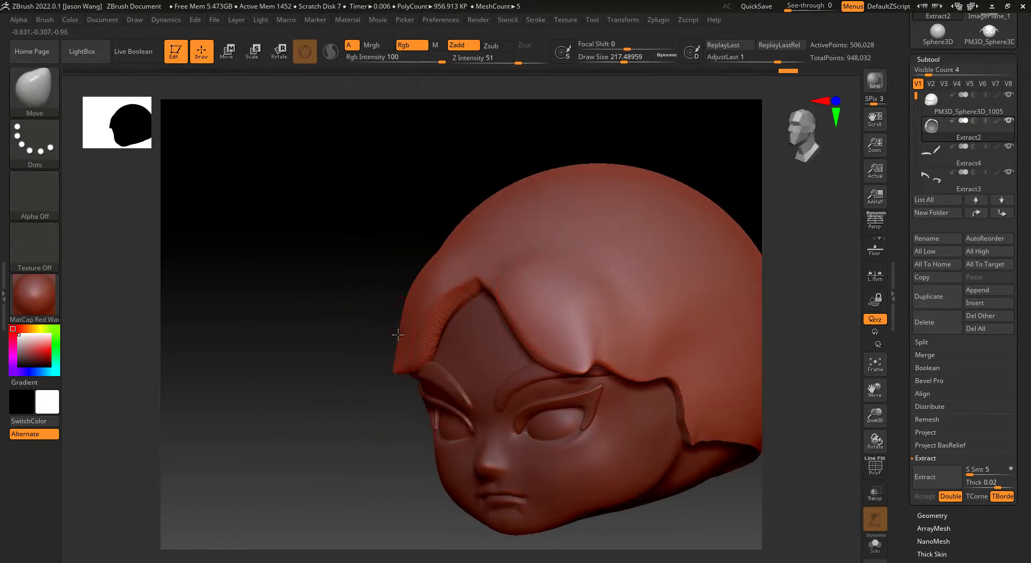
pyautogui.moveTo(397, 337)
pyautogui.keyDown('shift'); pyautogui.mouseDown()
pyautogui.moveTo(407, 331)
pyautogui.moveTo(363, 386)
pyautogui.mouseUp(); pyautogui.keyUp('shift')
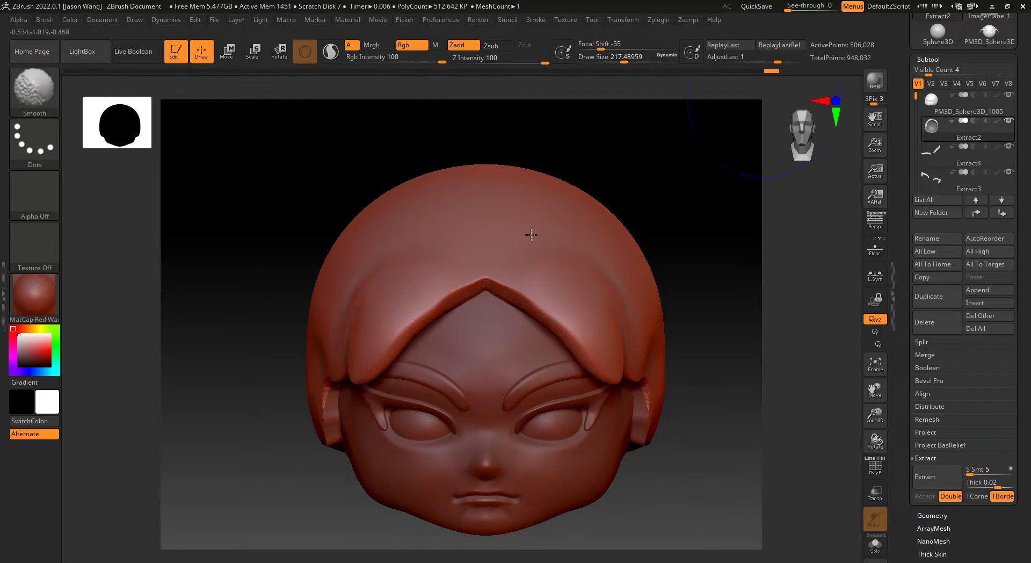
pyautogui.press('shift')
pyautogui.moveTo(795, 8); pyautogui.dragTo(788, 9)
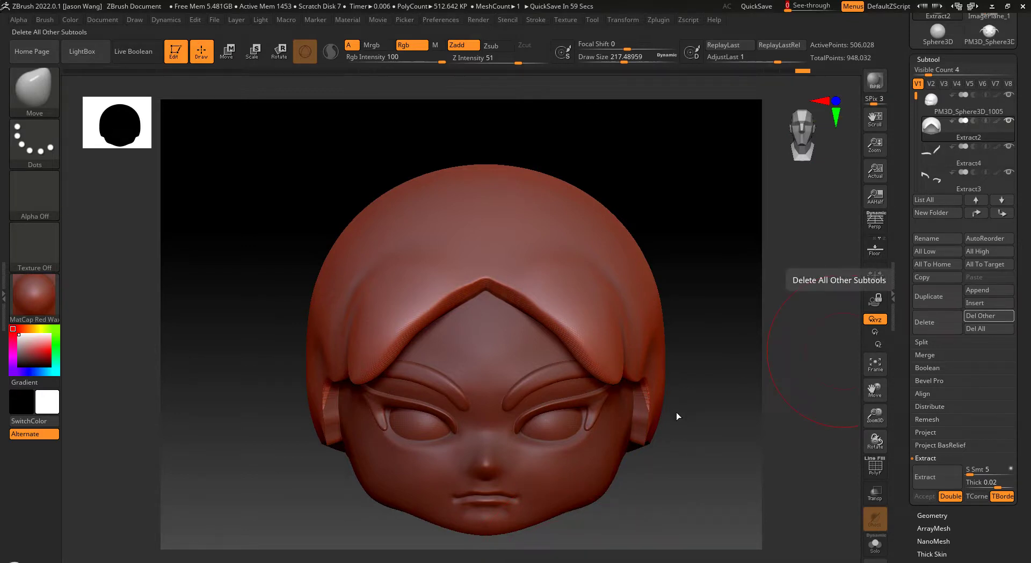
pyautogui.hotkey('alt', 'Tab')
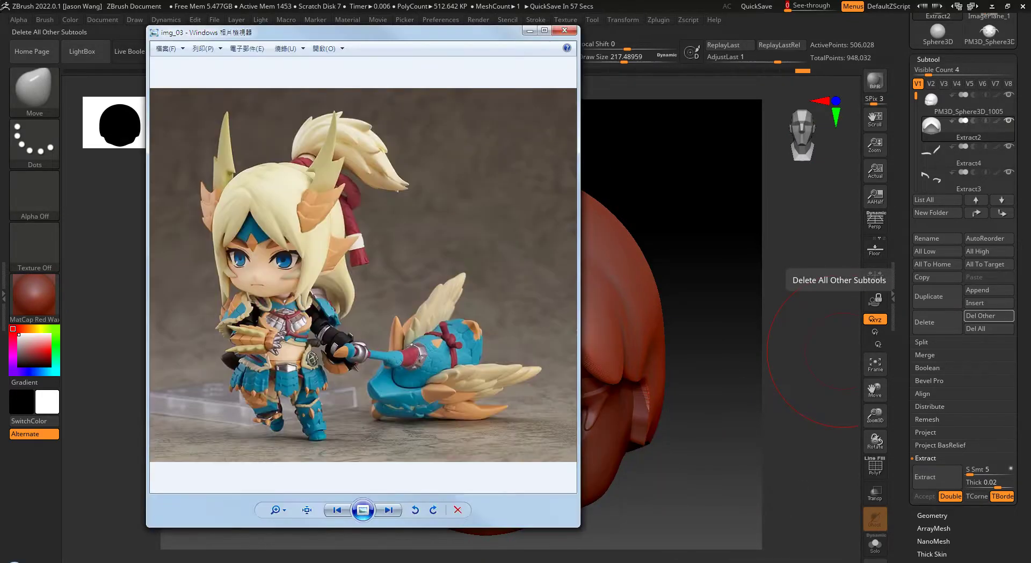
pyautogui.hotkey('alt', 'Tab')
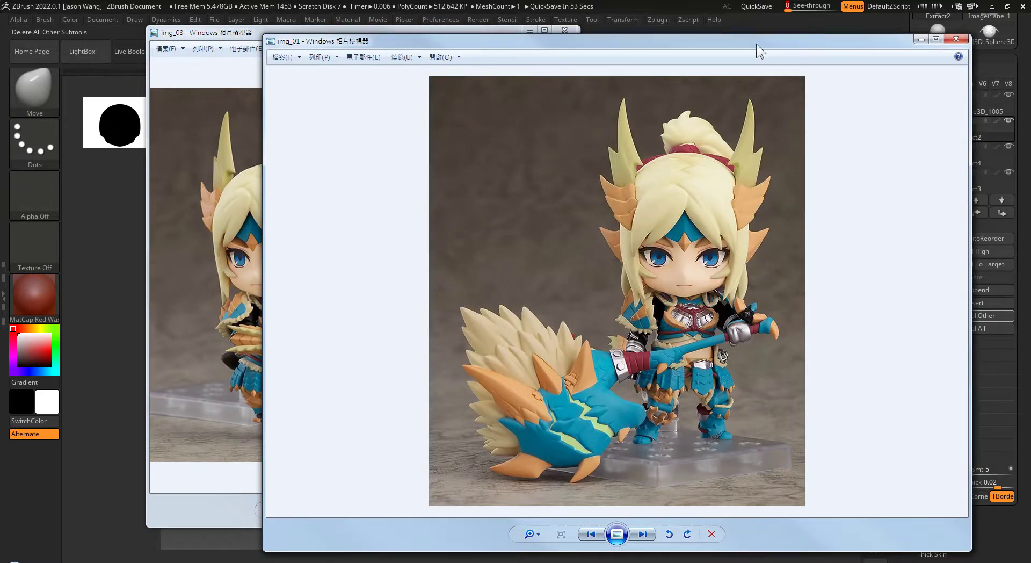
pyautogui.moveTo(751, 43); pyautogui.dragTo(1030, 18)
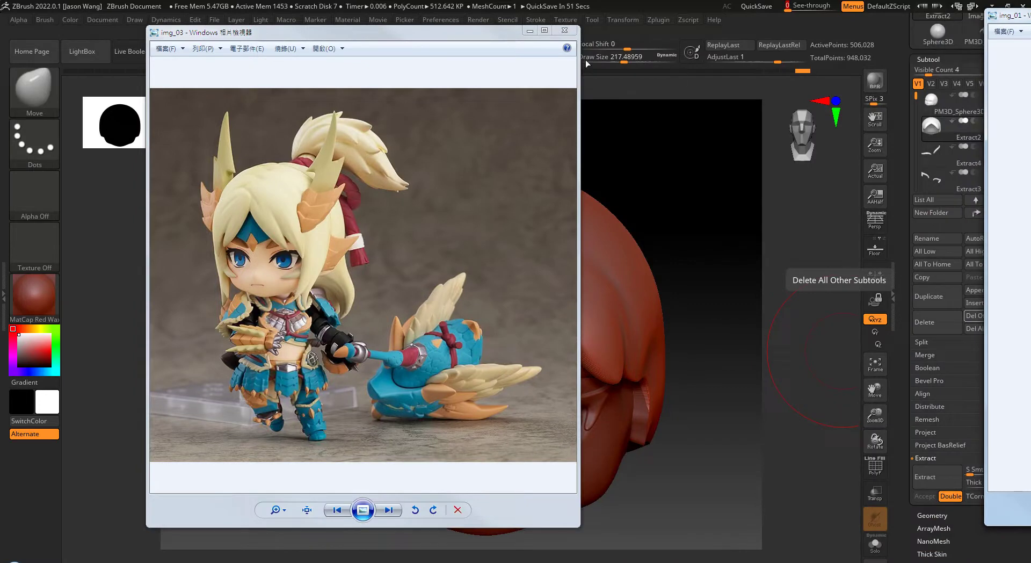
pyautogui.click(534, 30)
pyautogui.click(708, 260)
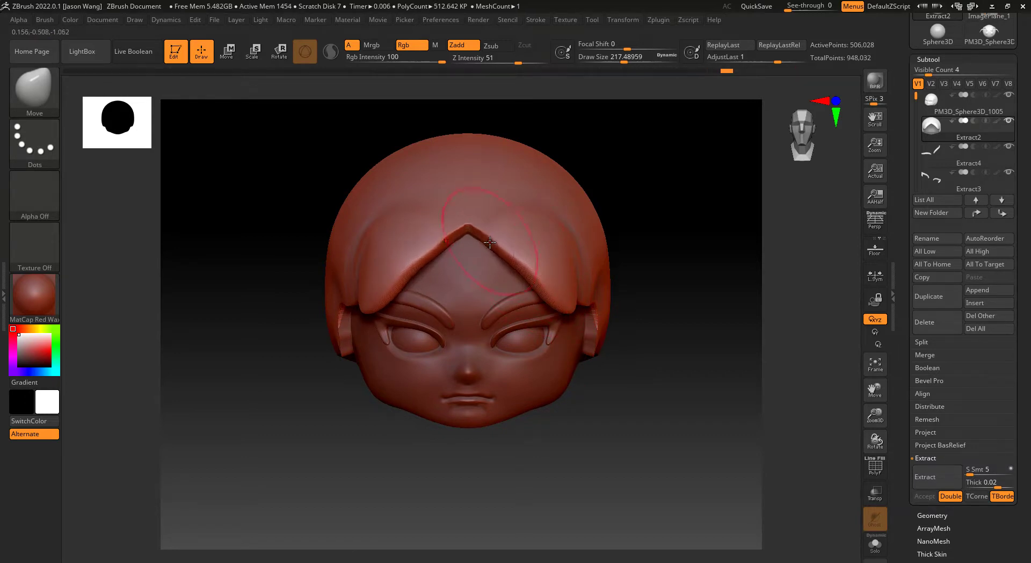
# Step: Refine the peaked bang tip and the bangs beside it at the forehead
pyautogui.moveTo(484, 244); pyautogui.dragTo(476, 246)
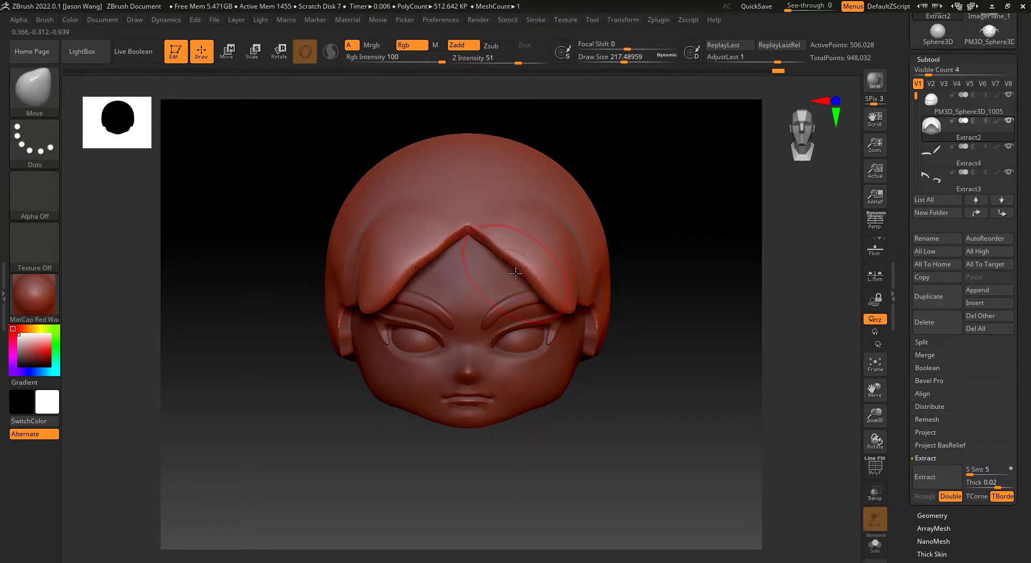
pyautogui.moveTo(517, 281)
pyautogui.mouseDown()
pyautogui.moveTo(506, 272)
pyautogui.moveTo(565, 320)
pyautogui.moveTo(547, 304)
pyautogui.mouseUp()
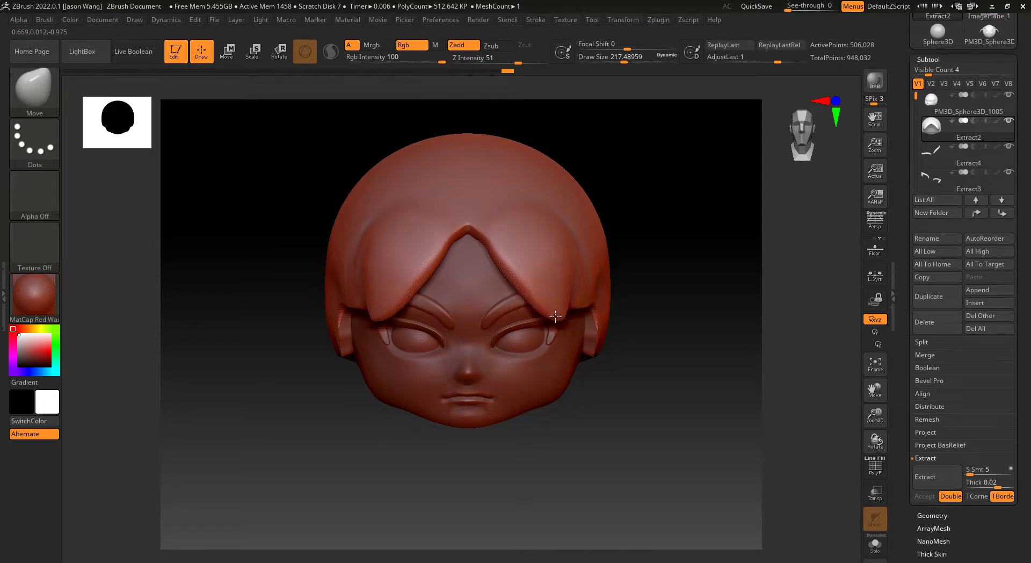
pyautogui.moveTo(700, 377); pyautogui.dragTo(586, 285)
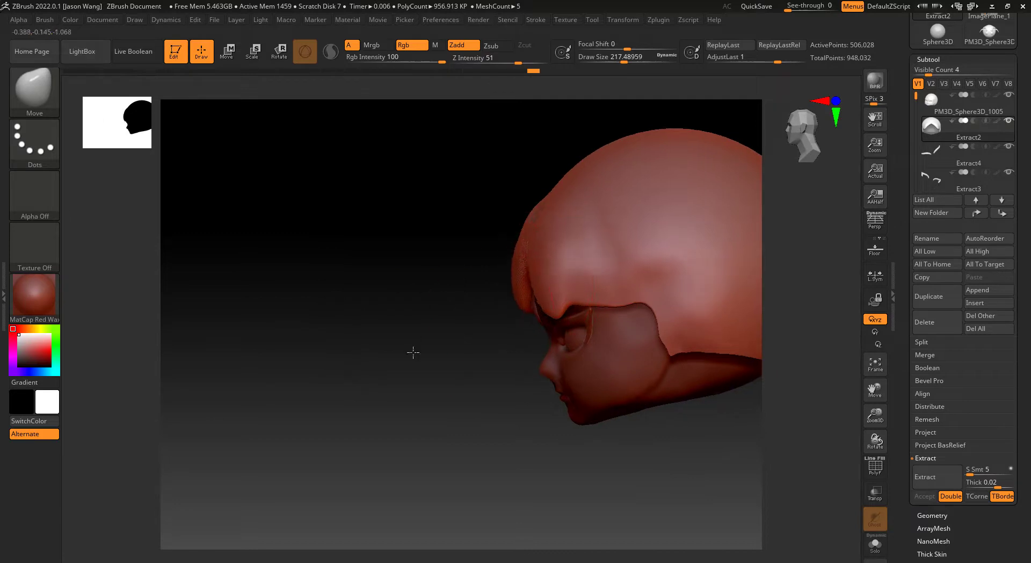
pyautogui.moveTo(412, 352)
pyautogui.keyDown('shift'); pyautogui.mouseDown()
pyautogui.moveTo(511, 261)
pyautogui.moveTo(643, 268)
pyautogui.mouseUp(); pyautogui.keyUp('shift')
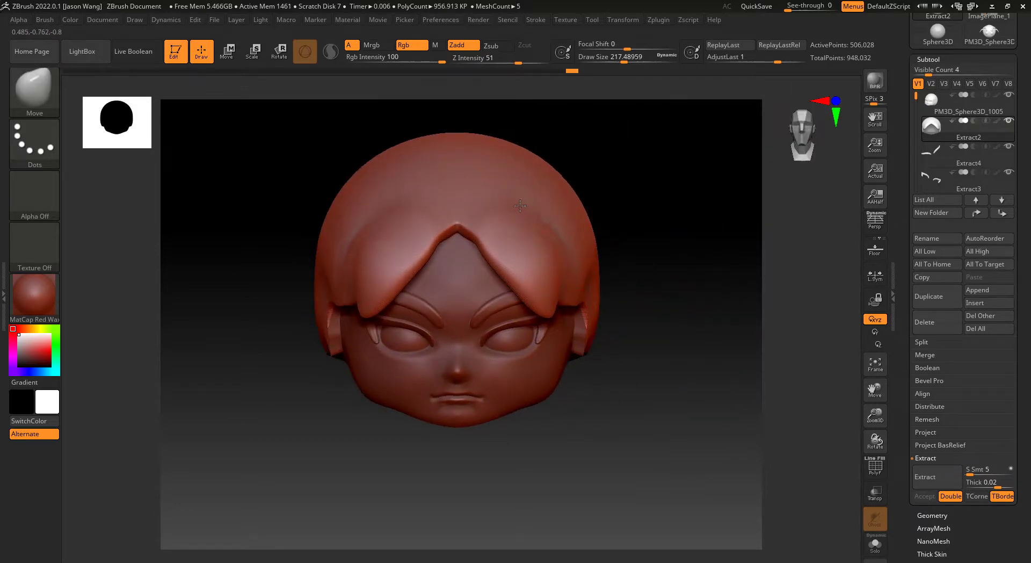
# Step: At the back of the head, pull the hair shell's right and back edges down into hanging flaps
pyautogui.press('shift')
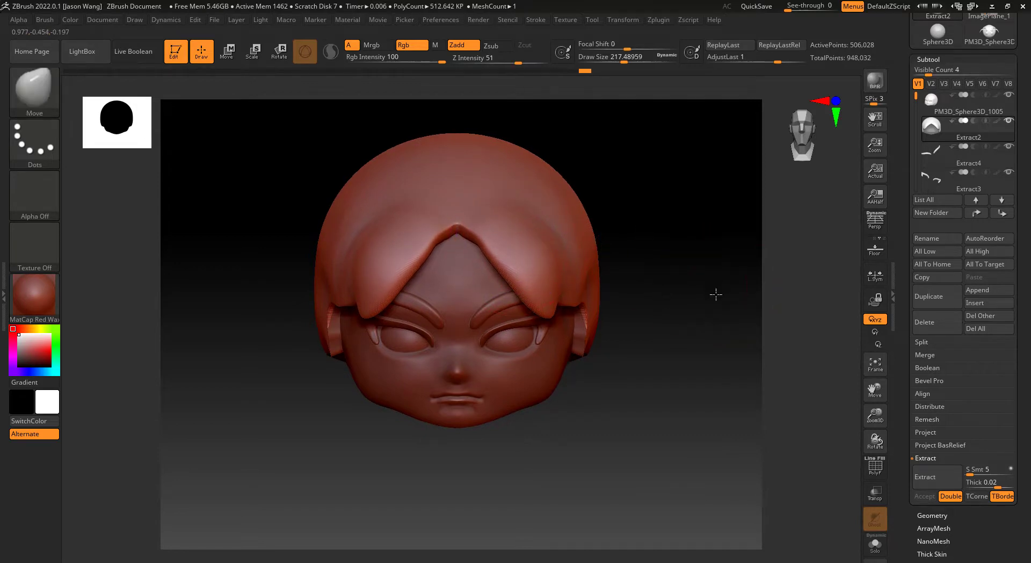
pyautogui.keyDown('alt'); pyautogui.moveTo(716, 294); pyautogui.dragTo(701, 303); pyautogui.keyUp('alt')
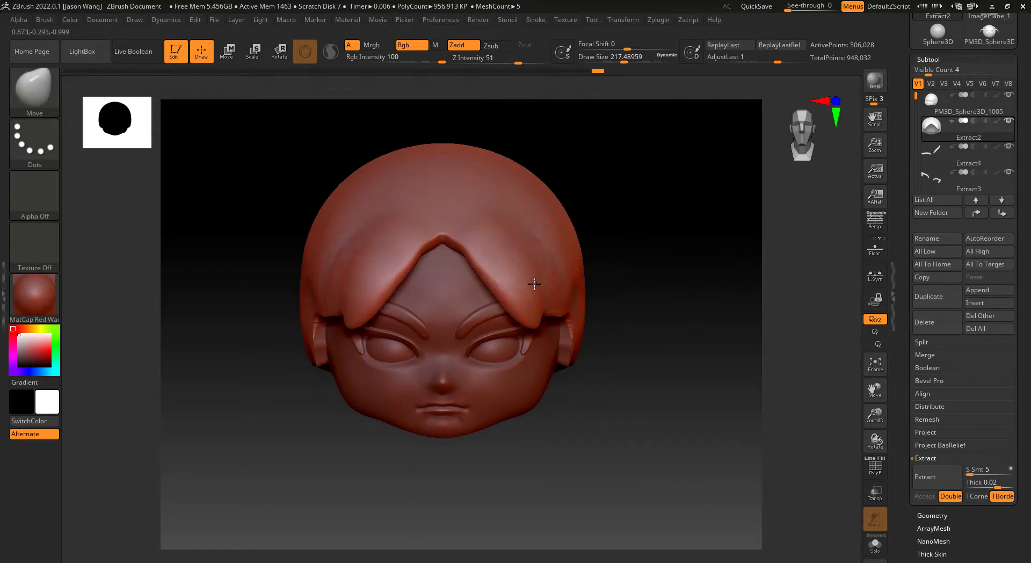
pyautogui.moveTo(668, 353); pyautogui.dragTo(575, 325)
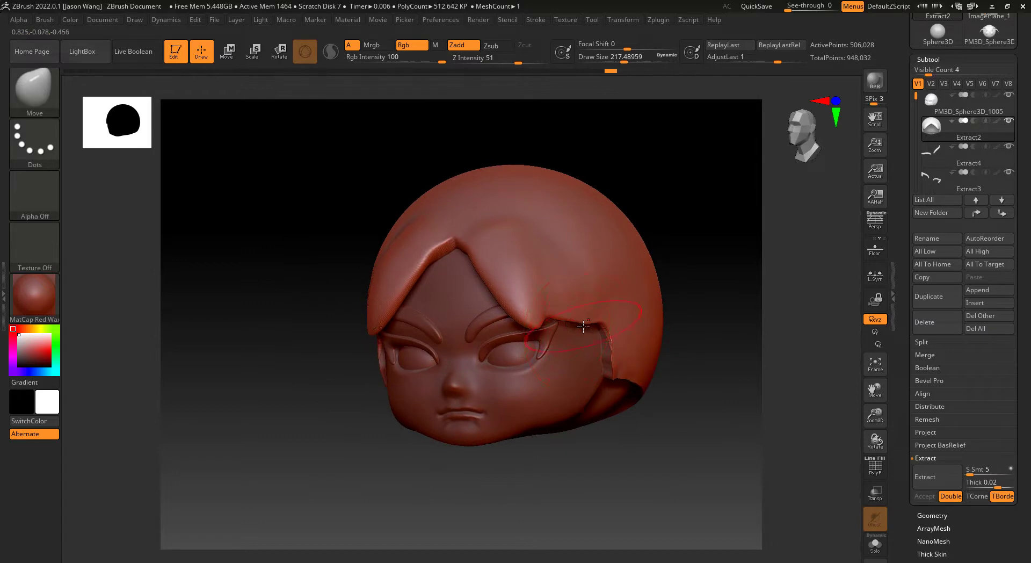
pyautogui.moveTo(768, 387)
pyautogui.mouseDown()
pyautogui.moveTo(737, 392)
pyautogui.moveTo(670, 375)
pyautogui.moveTo(582, 321)
pyautogui.moveTo(566, 350)
pyautogui.mouseUp()
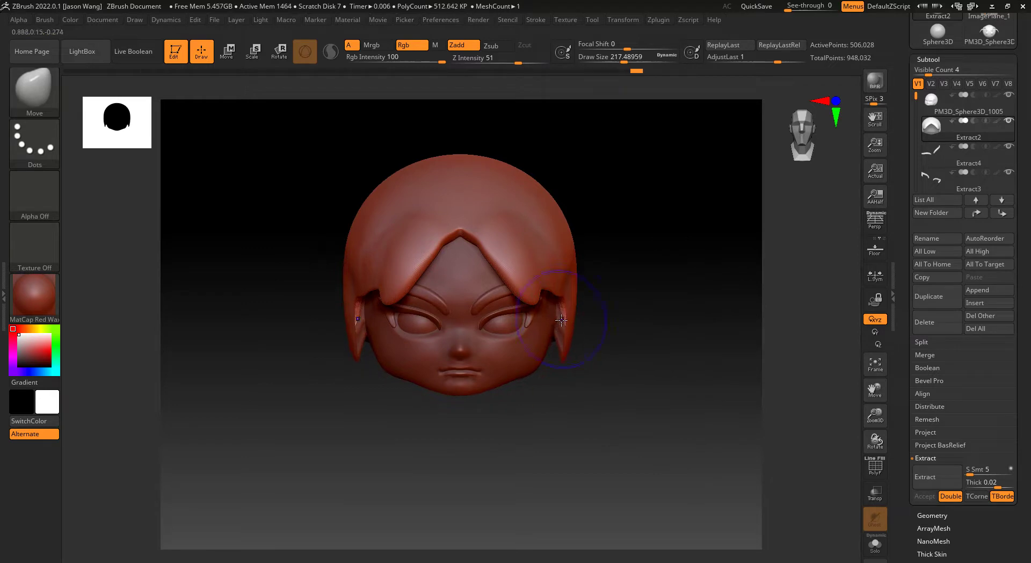
pyautogui.moveTo(580, 421); pyautogui.dragTo(634, 356)
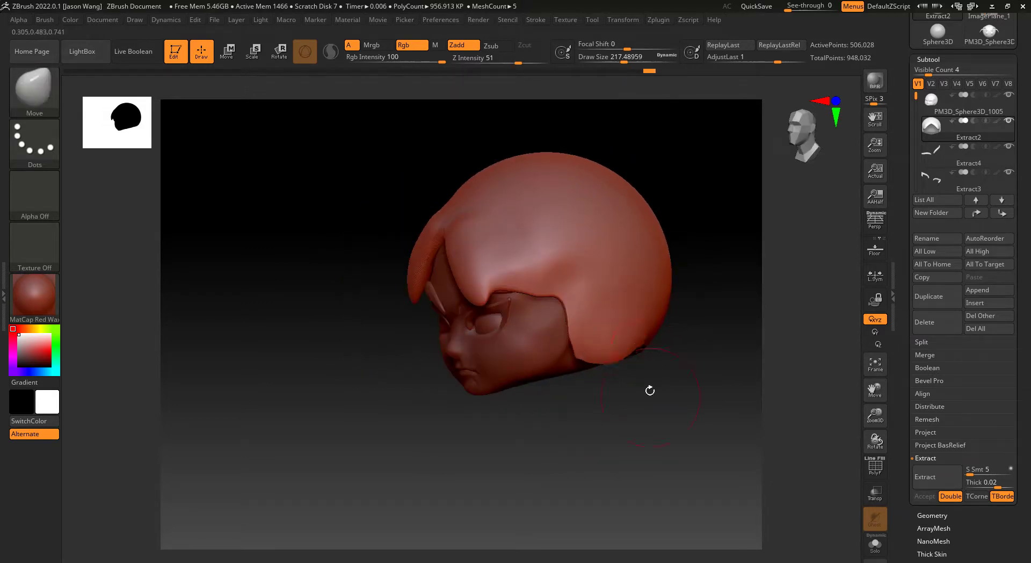
pyautogui.moveTo(650, 390); pyautogui.dragTo(594, 396)
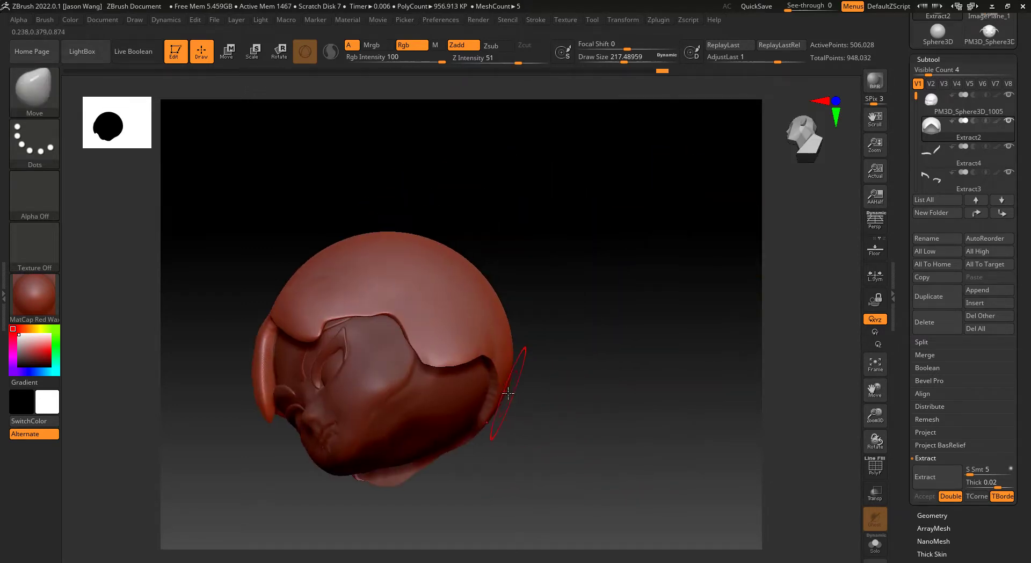
pyautogui.moveTo(505, 388)
pyautogui.mouseDown()
pyautogui.moveTo(537, 344)
pyautogui.moveTo(591, 421)
pyautogui.moveTo(559, 441)
pyautogui.moveTo(622, 408)
pyautogui.moveTo(643, 459)
pyautogui.mouseUp()
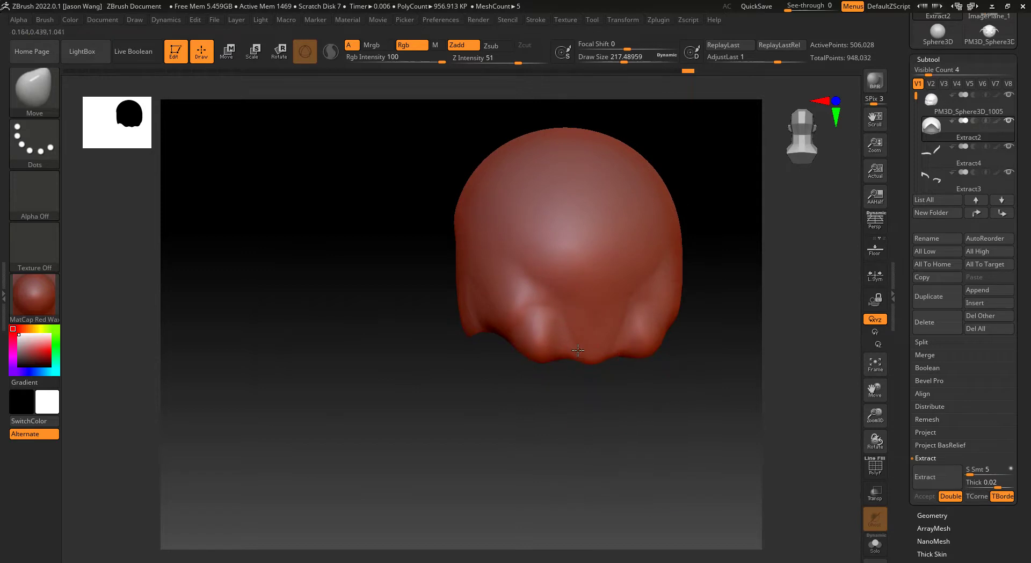
pyautogui.moveTo(578, 350); pyautogui.dragTo(589, 376)
pyautogui.moveTo(536, 357); pyautogui.dragTo(531, 363)
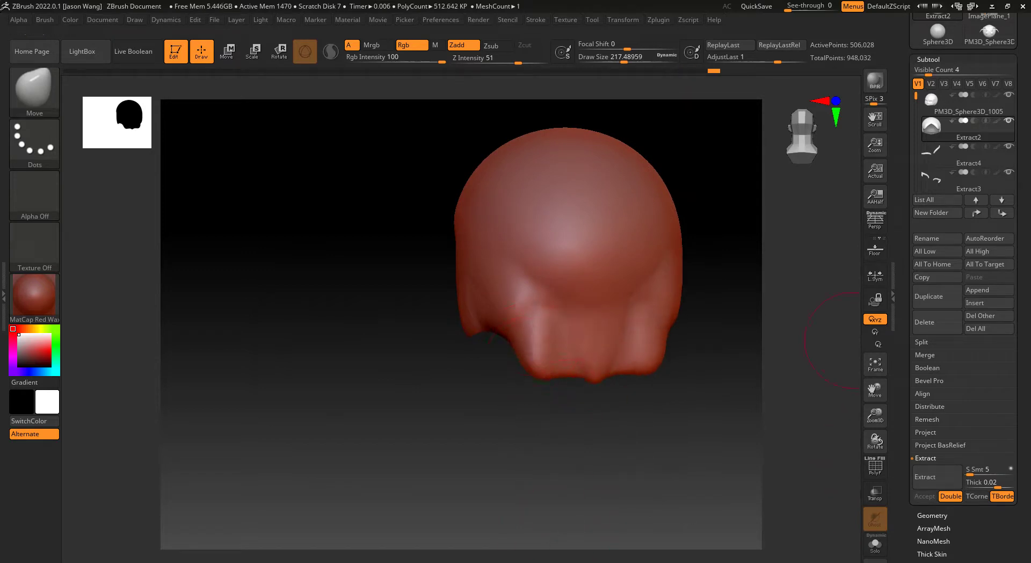
pyautogui.hotkey('alt', 'Tab')
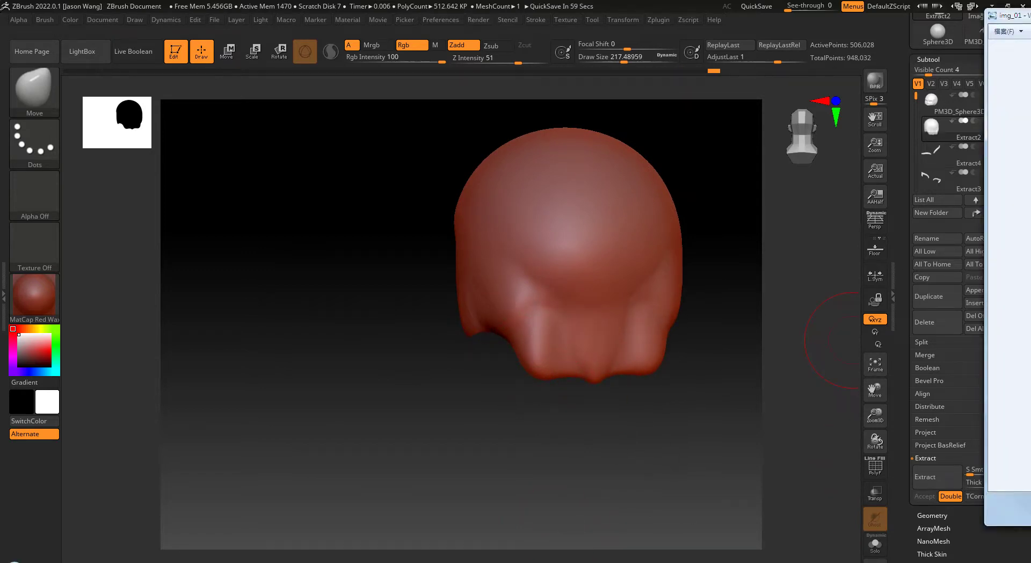
pyautogui.hotkey('alt', 'Tab')
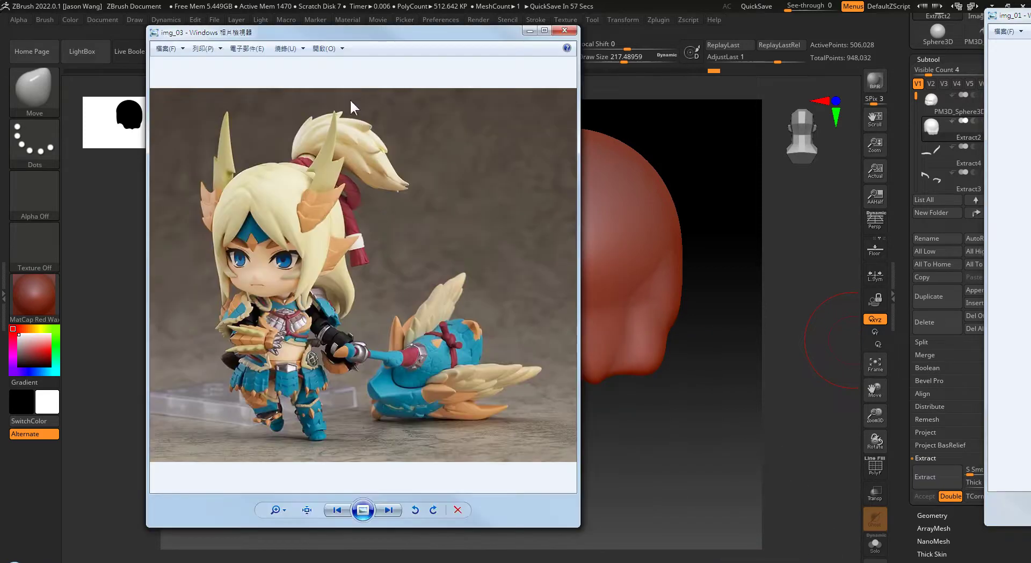
pyautogui.hotkey('alt', 'F4')
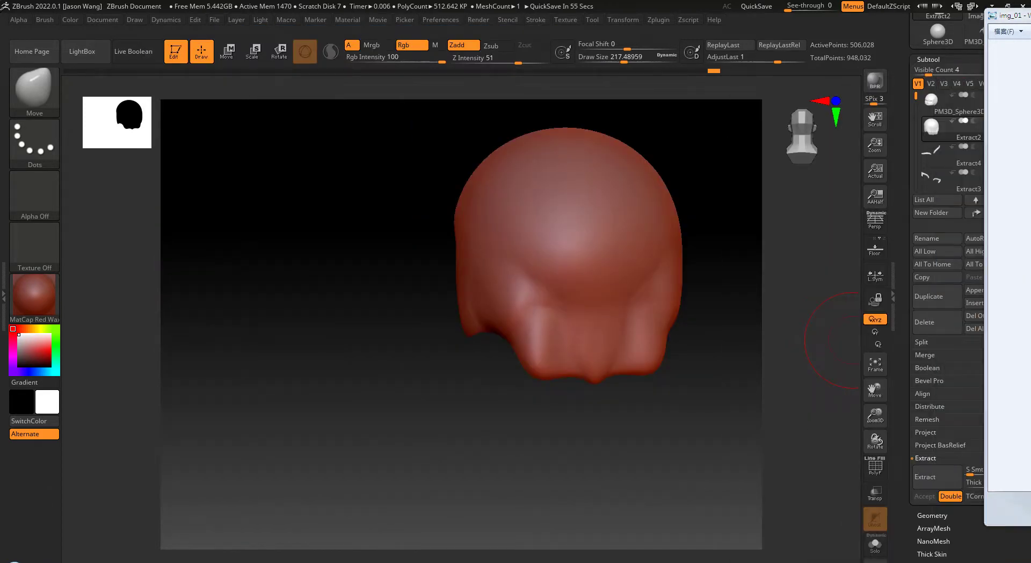
pyautogui.hotkey('alt', 'F4')
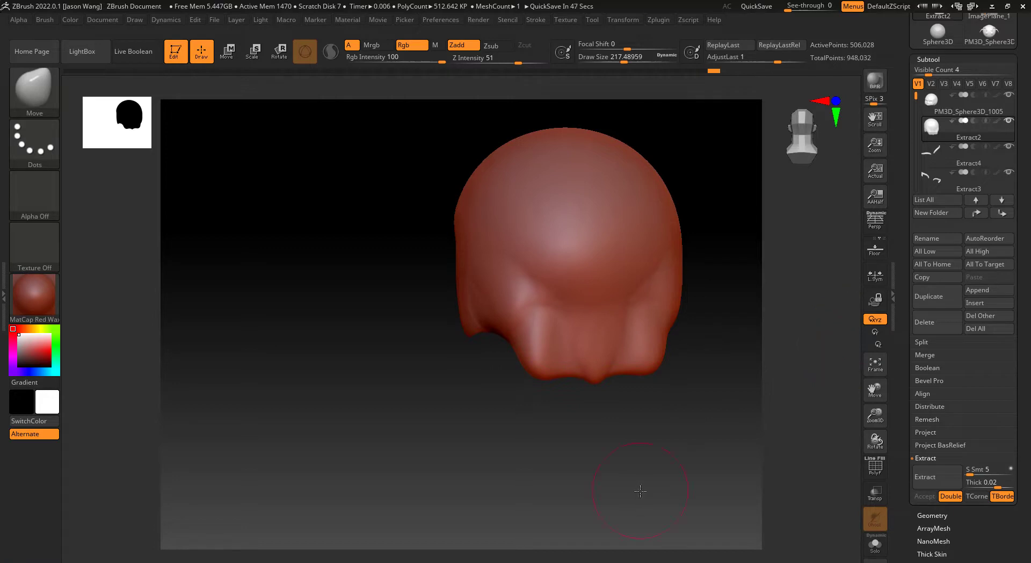
# Step: Reshape the lower back hair flap and draw its bottom out into a pointed tip
pyautogui.moveTo(640, 490)
pyautogui.mouseDown()
pyautogui.moveTo(649, 442)
pyautogui.moveTo(674, 448)
pyautogui.mouseUp()
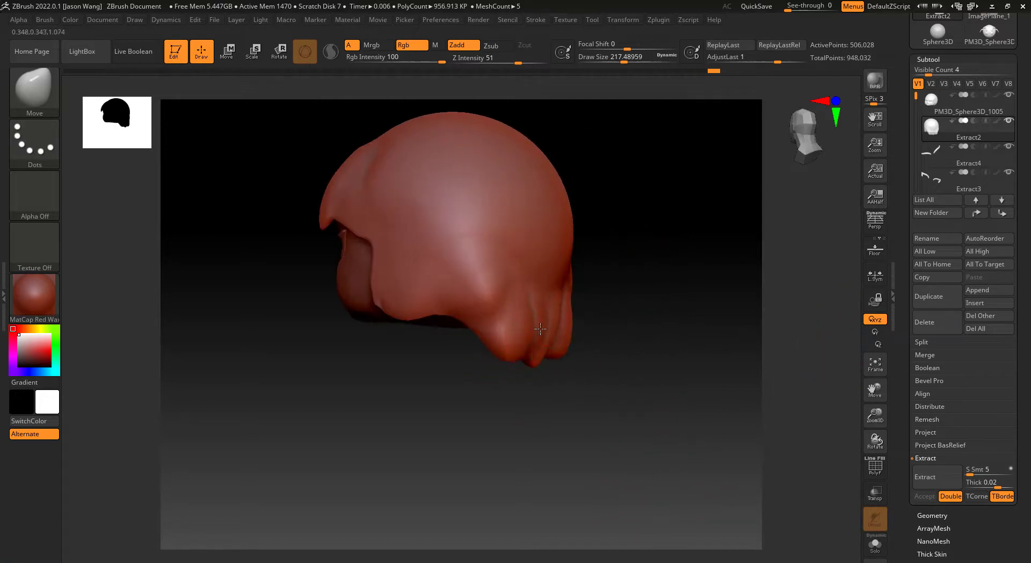
pyautogui.moveTo(532, 339)
pyautogui.mouseDown()
pyautogui.moveTo(532, 299)
pyautogui.moveTo(553, 333)
pyautogui.moveTo(544, 330)
pyautogui.mouseUp()
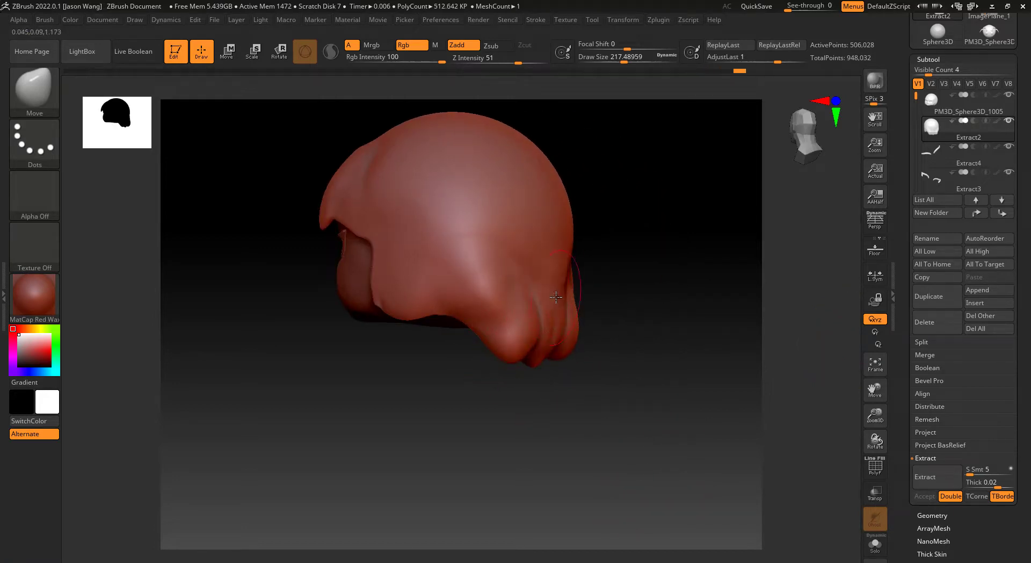
pyautogui.moveTo(515, 400)
pyautogui.mouseDown()
pyautogui.moveTo(598, 414)
pyautogui.moveTo(620, 381)
pyautogui.mouseUp()
pyautogui.moveTo(608, 343)
pyautogui.mouseDown()
pyautogui.moveTo(613, 360)
pyautogui.moveTo(575, 360)
pyautogui.moveTo(566, 333)
pyautogui.mouseUp()
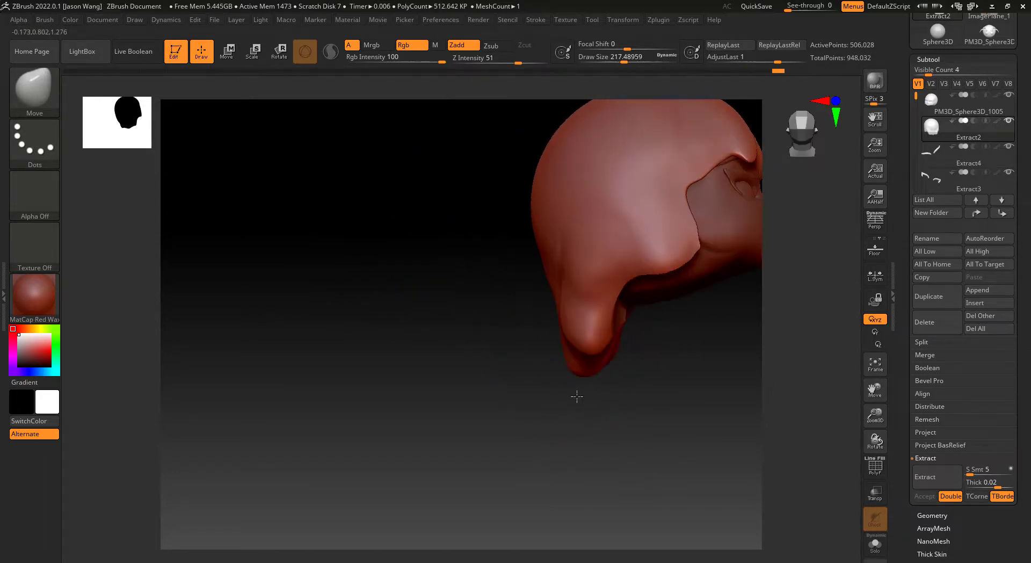
pyautogui.moveTo(559, 375)
pyautogui.mouseDown()
pyautogui.moveTo(559, 386)
pyautogui.moveTo(612, 361)
pyautogui.moveTo(605, 351)
pyautogui.mouseUp()
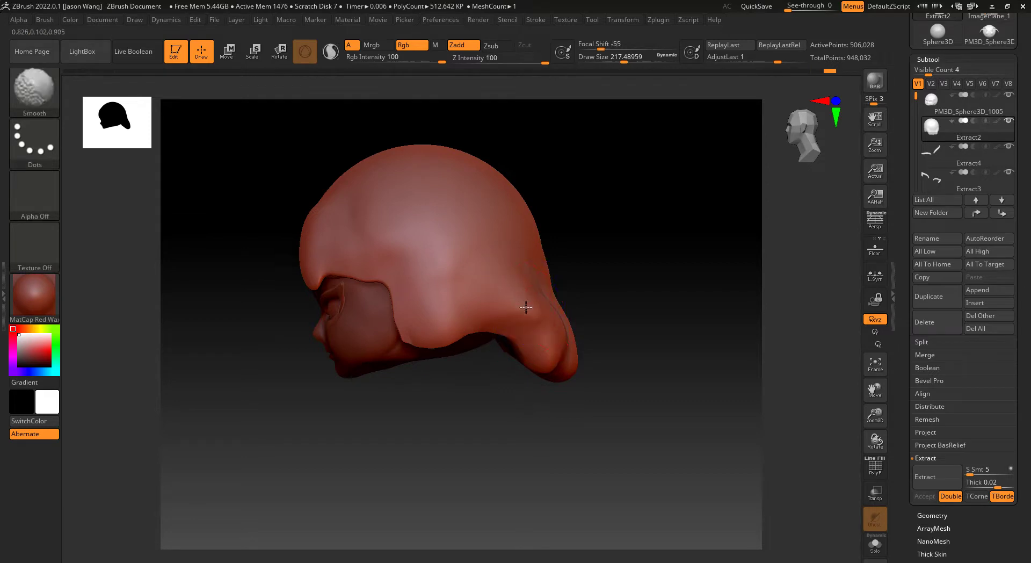
pyautogui.moveTo(546, 408)
pyautogui.keyDown('shift'); pyautogui.mouseDown()
pyautogui.moveTo(522, 437)
pyautogui.moveTo(515, 335)
pyautogui.moveTo(526, 329)
pyautogui.moveTo(505, 369)
pyautogui.mouseUp(); pyautogui.keyUp('shift')
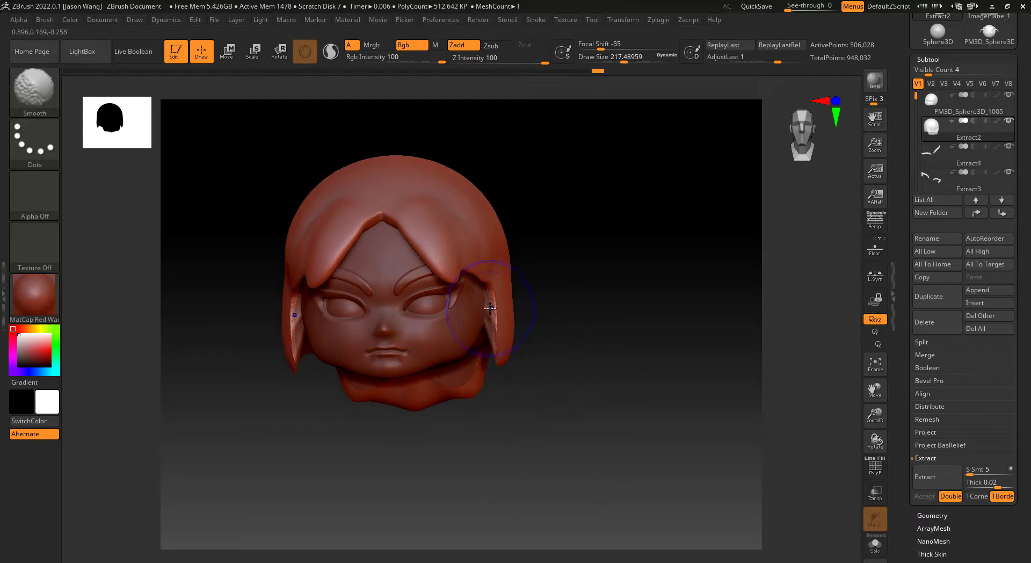
pyautogui.moveTo(539, 382); pyautogui.dragTo(503, 348)
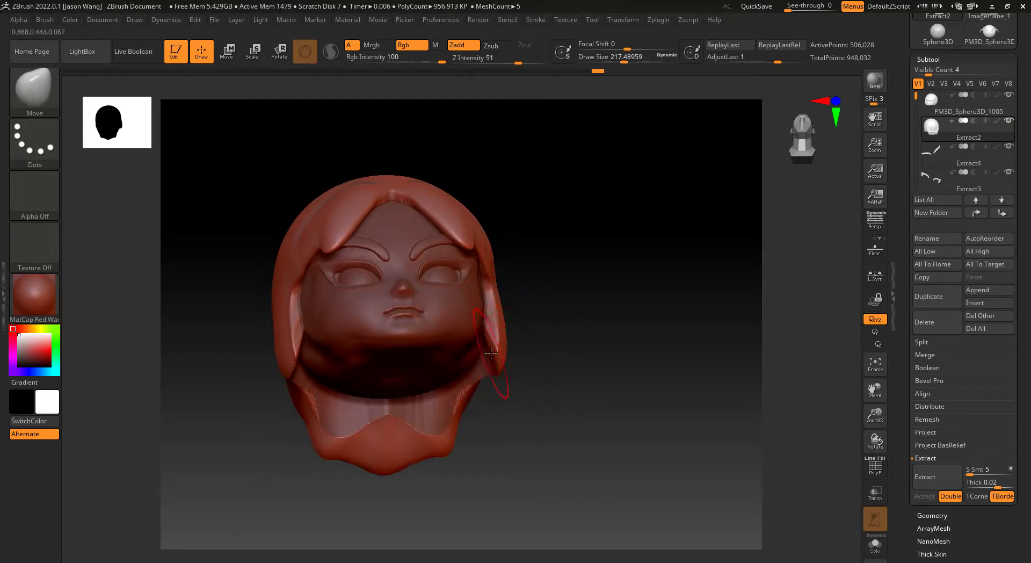
pyautogui.moveTo(598, 402)
pyautogui.mouseDown()
pyautogui.moveTo(584, 448)
pyautogui.moveTo(584, 405)
pyautogui.mouseUp()
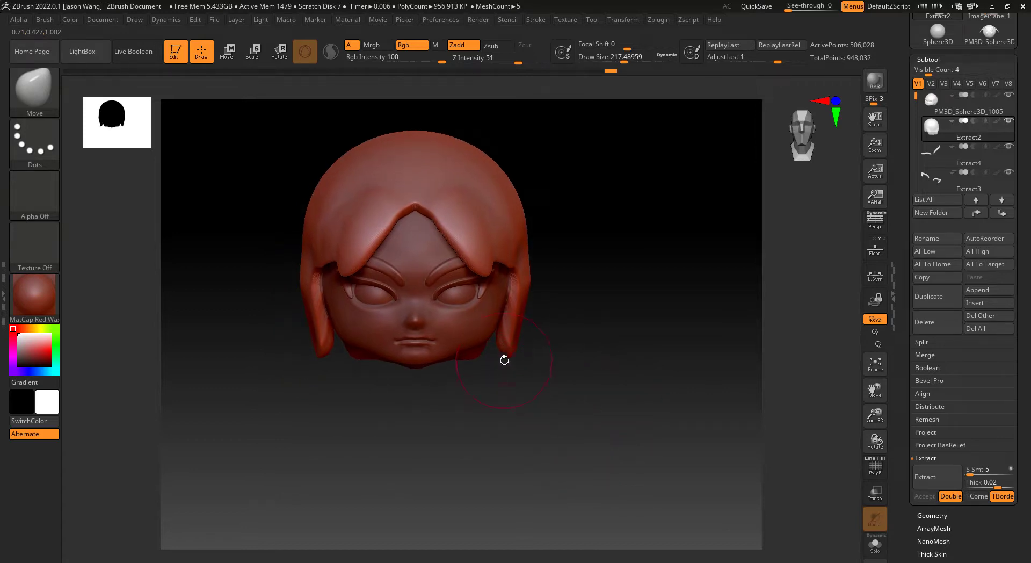
# Step: Pull both side locks down past the chin and smooth the strands and neck area
pyautogui.moveTo(493, 396); pyautogui.dragTo(493, 429)
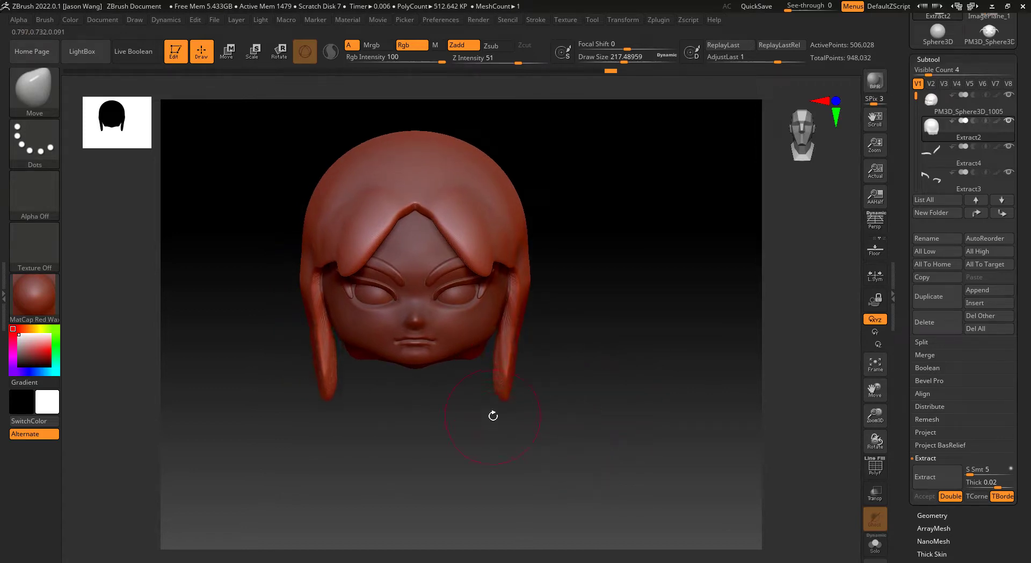
pyautogui.moveTo(499, 368)
pyautogui.keyDown('shift'); pyautogui.mouseDown()
pyautogui.moveTo(506, 348)
pyautogui.moveTo(534, 451)
pyautogui.moveTo(534, 363)
pyautogui.mouseUp(); pyautogui.keyUp('shift')
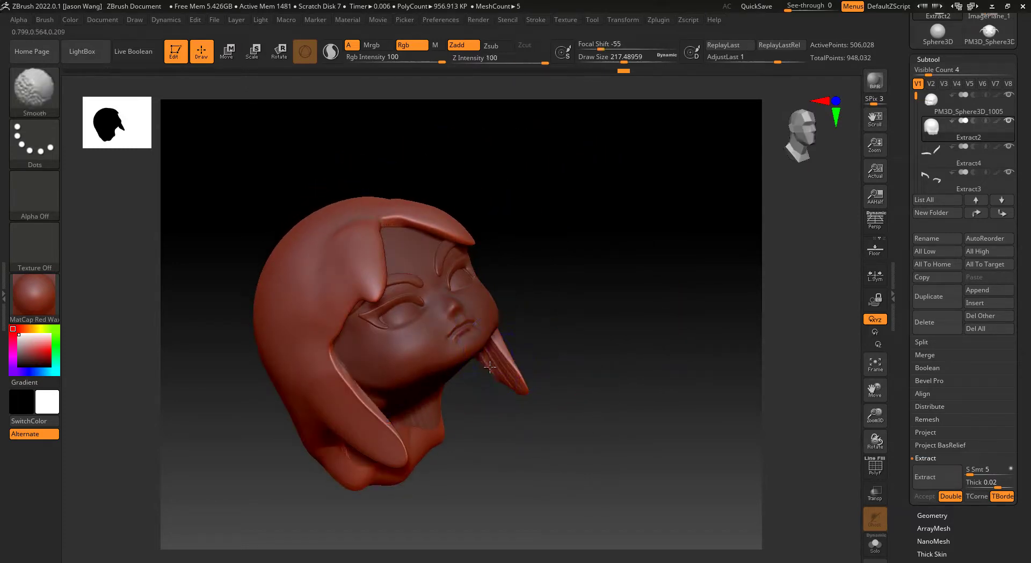
pyautogui.moveTo(619, 393); pyautogui.dragTo(515, 376)
pyautogui.keyDown('shift'); pyautogui.moveTo(328, 435); pyautogui.dragTo(446, 408); pyautogui.keyUp('shift')
pyautogui.keyDown('shift'); pyautogui.moveTo(376, 441); pyautogui.dragTo(451, 409); pyautogui.keyUp('shift')
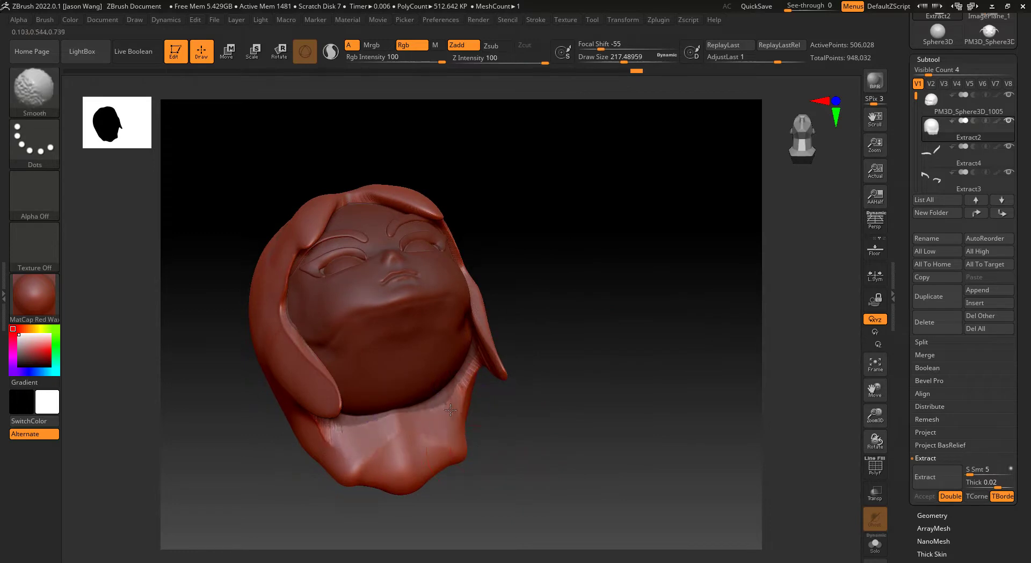
pyautogui.keyDown('shift'); pyautogui.moveTo(559, 443); pyautogui.dragTo(456, 460); pyautogui.keyUp('shift')
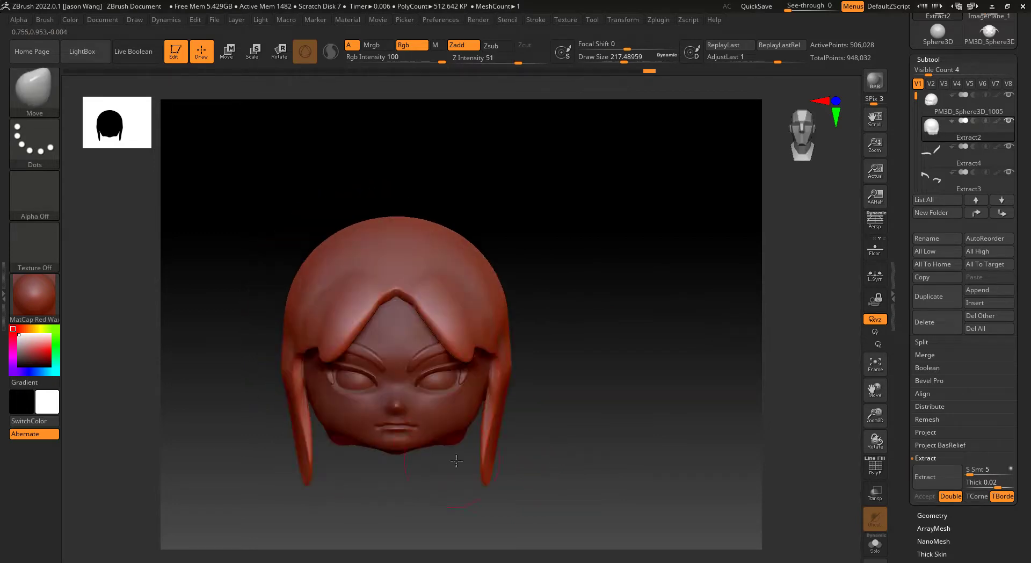
pyautogui.moveTo(579, 489); pyautogui.dragTo(408, 429)
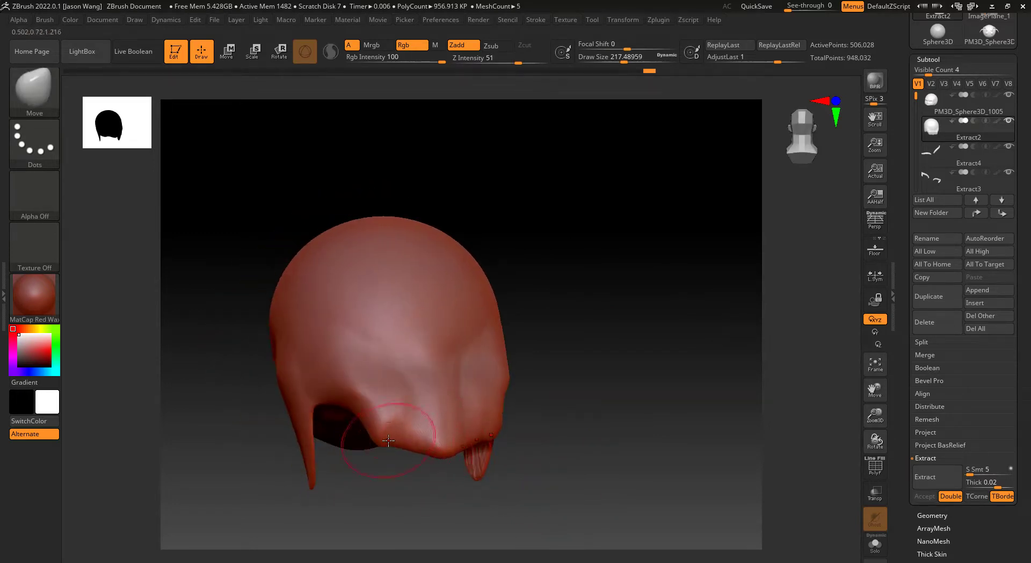
pyautogui.moveTo(590, 375)
pyautogui.mouseDown()
pyautogui.moveTo(598, 383)
pyautogui.moveTo(621, 301)
pyautogui.moveTo(612, 336)
pyautogui.moveTo(472, 246)
pyautogui.mouseUp()
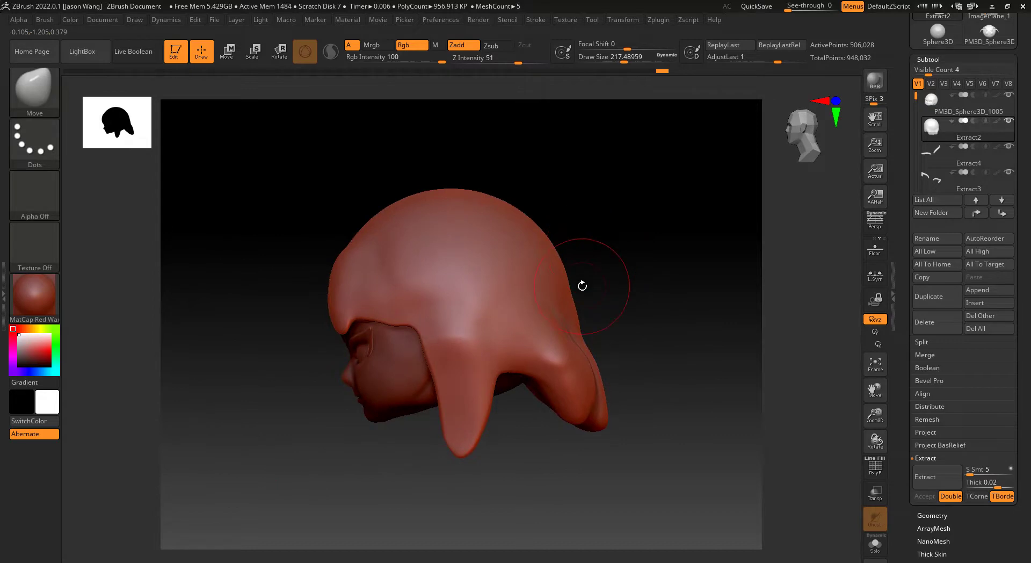
# Step: Enlarge the Move brush to about 324 and pull the front hair drip down and left
pyautogui.press('s')
pyautogui.moveTo(569, 329); pyautogui.dragTo(586, 329)
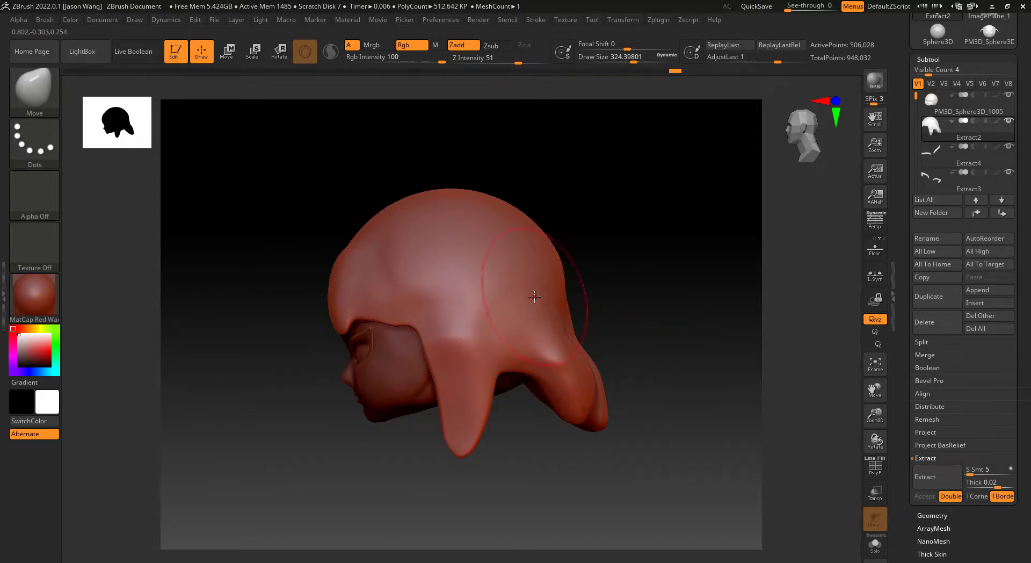
pyautogui.moveTo(464, 370); pyautogui.dragTo(438, 406)
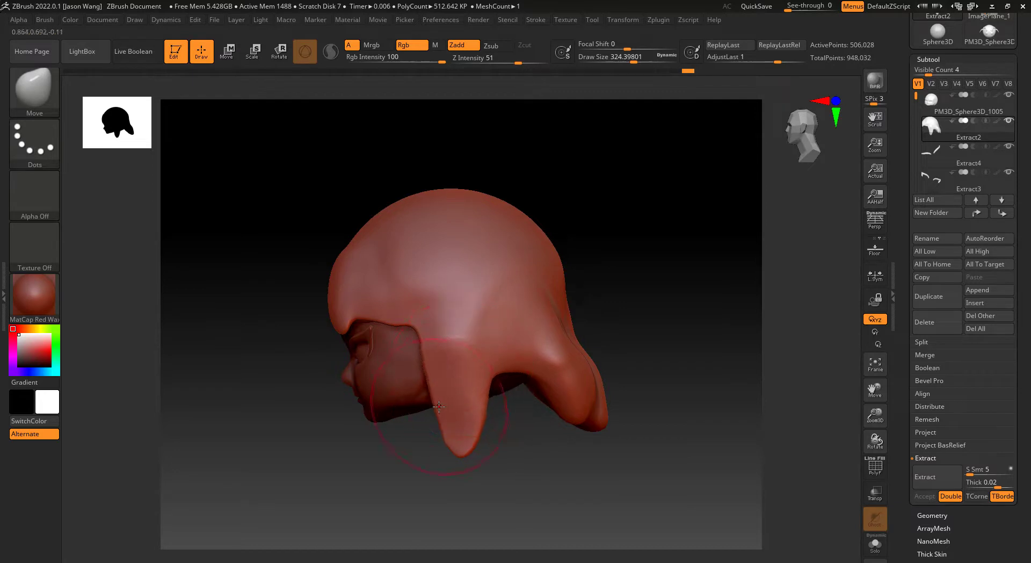
pyautogui.moveTo(462, 455)
pyautogui.mouseDown()
pyautogui.moveTo(419, 465)
pyautogui.moveTo(405, 426)
pyautogui.mouseUp()
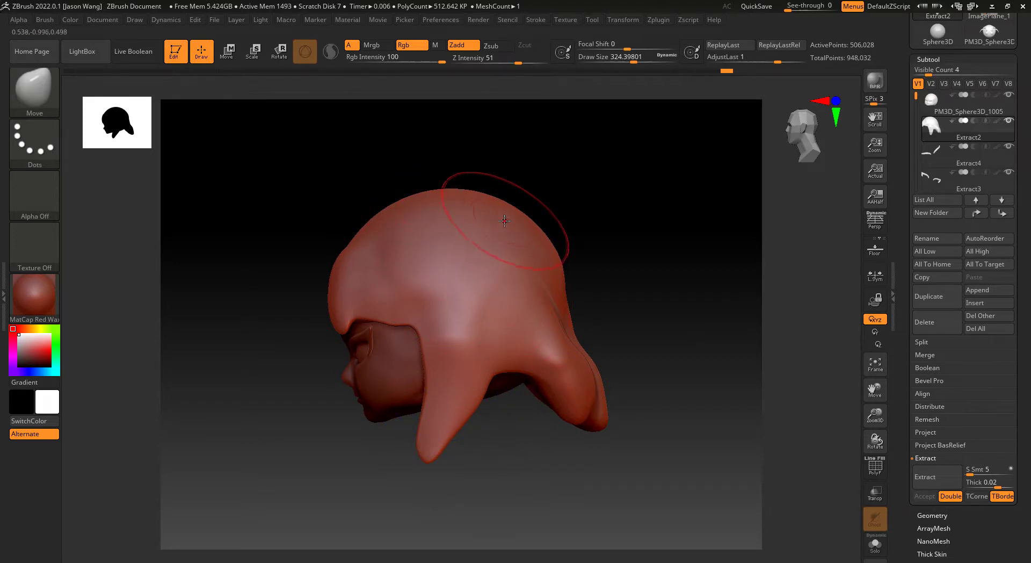
# Step: Pull the hood's lower flap down over the gap and reshape the back hood lobe
pyautogui.moveTo(637, 276)
pyautogui.mouseDown()
pyautogui.moveTo(596, 279)
pyautogui.moveTo(599, 316)
pyautogui.moveTo(637, 301)
pyautogui.mouseUp()
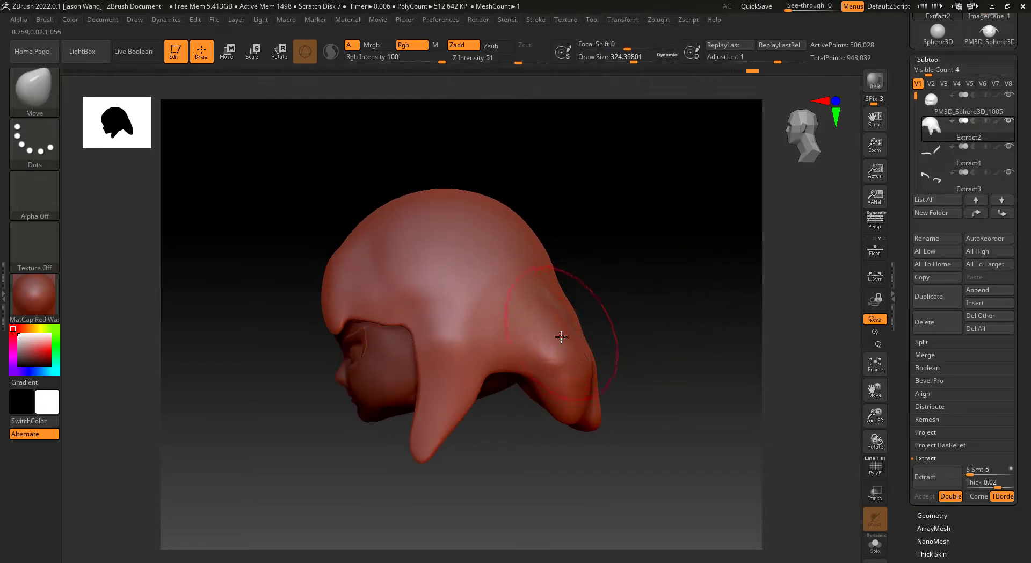
pyautogui.moveTo(545, 382)
pyautogui.mouseDown()
pyautogui.moveTo(546, 402)
pyautogui.moveTo(611, 476)
pyautogui.moveTo(574, 436)
pyautogui.moveTo(669, 420)
pyautogui.moveTo(651, 427)
pyautogui.mouseUp()
pyautogui.moveTo(589, 393)
pyautogui.mouseDown()
pyautogui.moveTo(608, 399)
pyautogui.moveTo(596, 434)
pyautogui.moveTo(586, 376)
pyautogui.mouseUp()
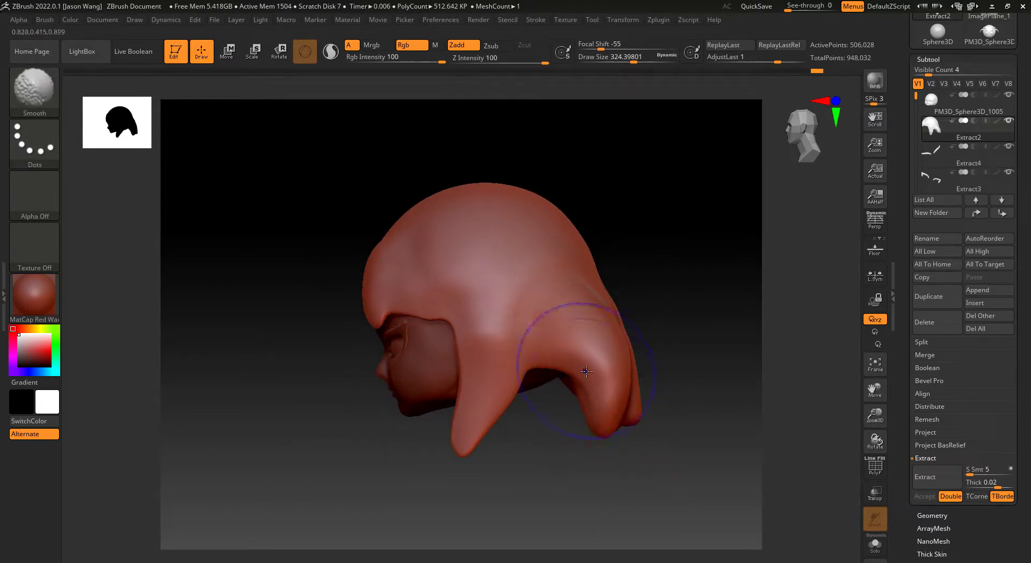
pyautogui.moveTo(578, 469)
pyautogui.mouseDown()
pyautogui.moveTo(561, 382)
pyautogui.moveTo(518, 386)
pyautogui.mouseUp()
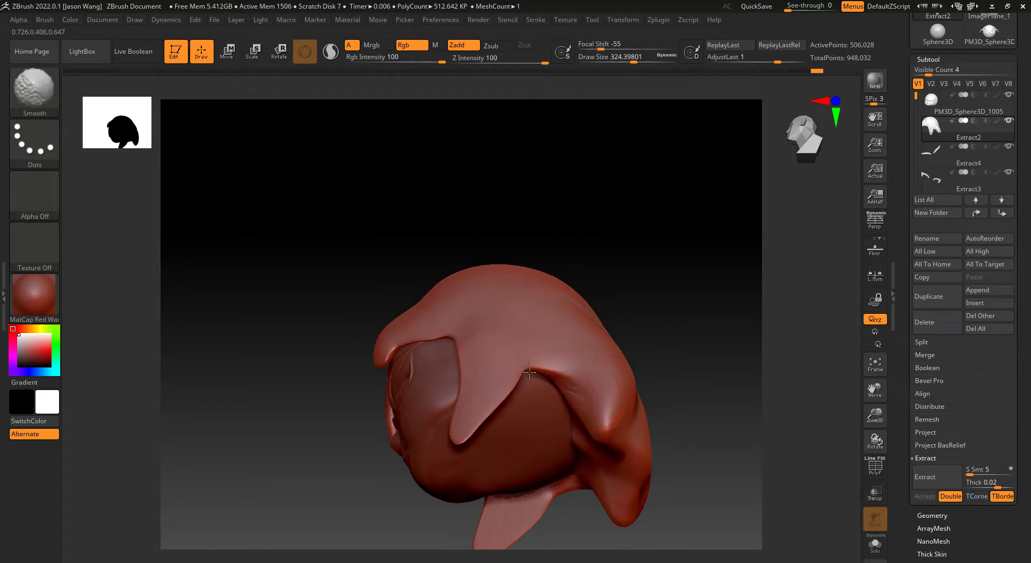
pyautogui.moveTo(654, 345)
pyautogui.mouseDown()
pyautogui.moveTo(649, 267)
pyautogui.moveTo(677, 434)
pyautogui.moveTo(679, 338)
pyautogui.moveTo(677, 398)
pyautogui.moveTo(584, 353)
pyautogui.moveTo(561, 359)
pyautogui.moveTo(659, 399)
pyautogui.moveTo(610, 402)
pyautogui.mouseUp()
# Step: Shrink the brush and check the hanging locks from the front, below and behind
pyautogui.press('s')
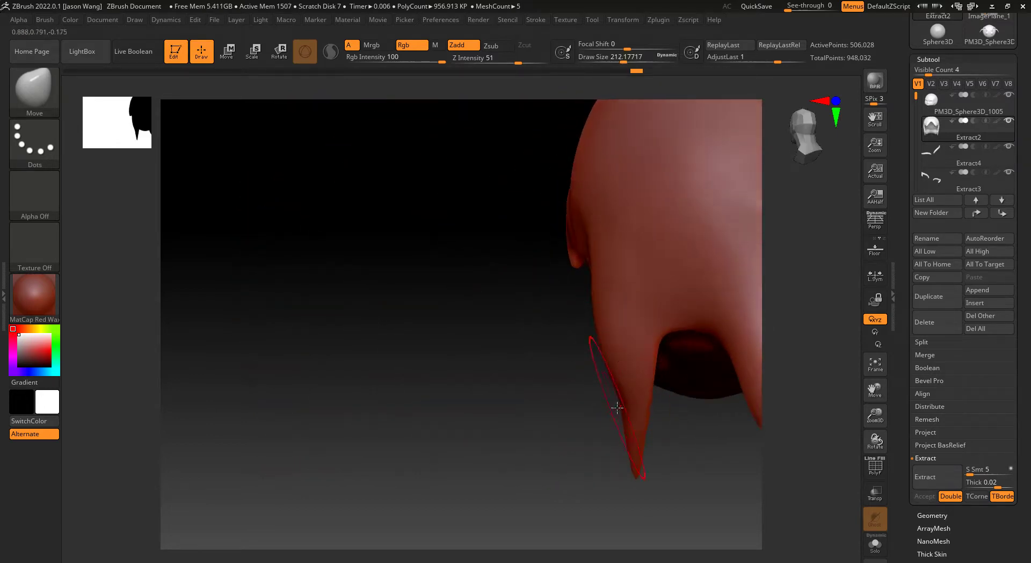
pyautogui.moveTo(621, 407)
pyautogui.keyDown('shift'); pyautogui.mouseDown()
pyautogui.moveTo(708, 369)
pyautogui.moveTo(718, 328)
pyautogui.moveTo(615, 392)
pyautogui.moveTo(693, 402)
pyautogui.moveTo(621, 402)
pyautogui.mouseUp(); pyautogui.keyUp('shift')
pyautogui.moveTo(672, 435)
pyautogui.mouseDown()
pyautogui.moveTo(638, 338)
pyautogui.moveTo(690, 379)
pyautogui.moveTo(639, 365)
pyautogui.mouseUp()
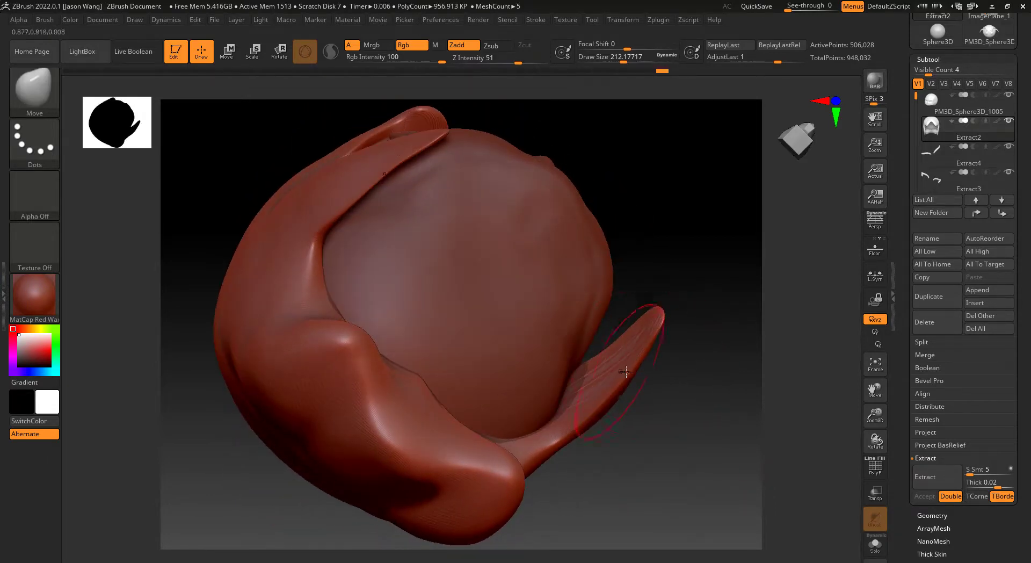
pyautogui.moveTo(717, 408)
pyautogui.mouseDown()
pyautogui.moveTo(702, 463)
pyautogui.moveTo(681, 421)
pyautogui.moveTo(674, 436)
pyautogui.moveTo(603, 439)
pyautogui.mouseUp()
pyautogui.moveTo(607, 482)
pyautogui.mouseDown()
pyautogui.moveTo(585, 423)
pyautogui.moveTo(596, 478)
pyautogui.moveTo(617, 494)
pyautogui.moveTo(637, 428)
pyautogui.moveTo(654, 398)
pyautogui.moveTo(656, 421)
pyautogui.moveTo(680, 352)
pyautogui.mouseUp()
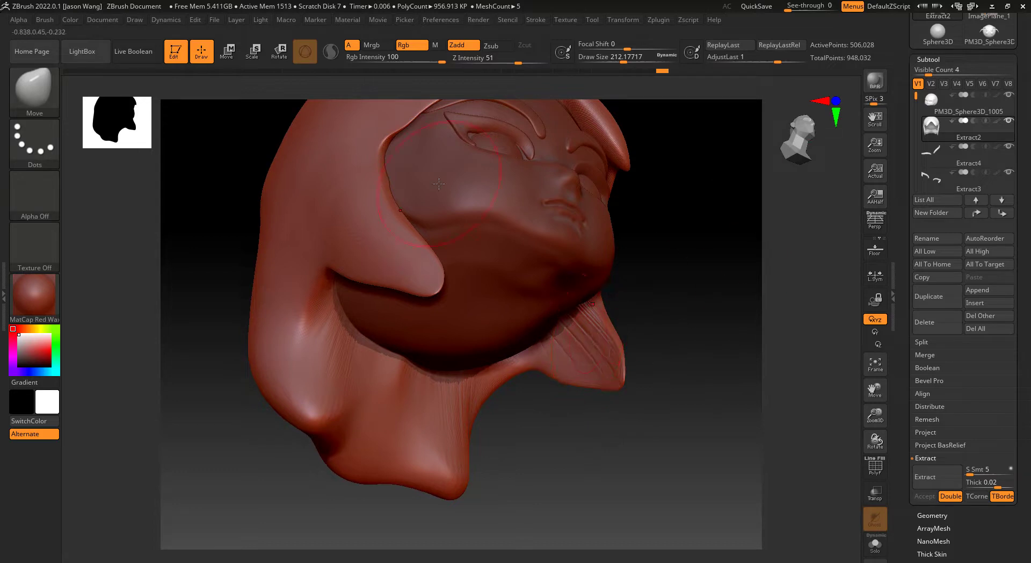
# Step: Inflate the sideburn flap beside the chin with the Inflat brush, then check it from the front
pyautogui.click(46, 82)
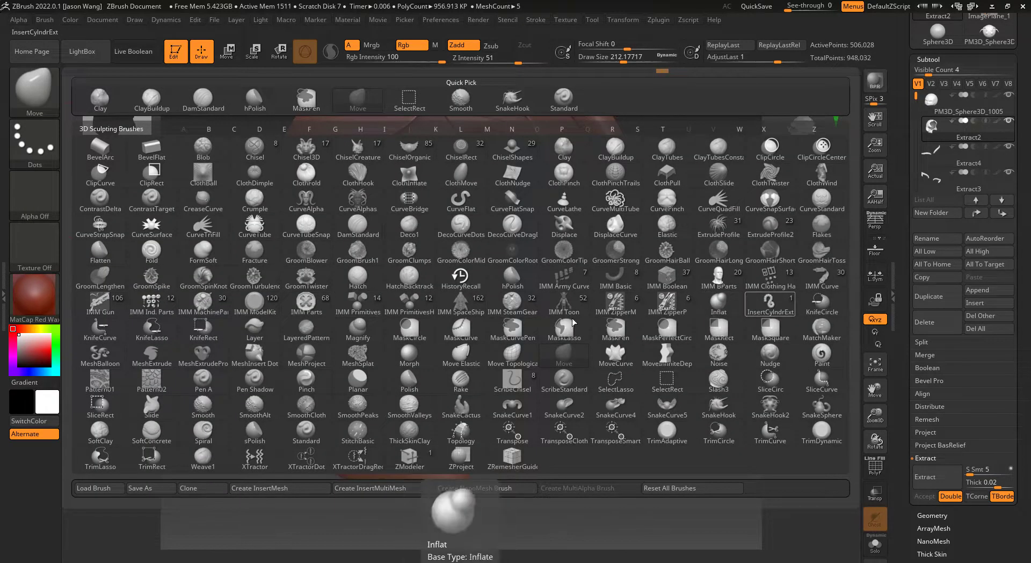
pyautogui.click(718, 304)
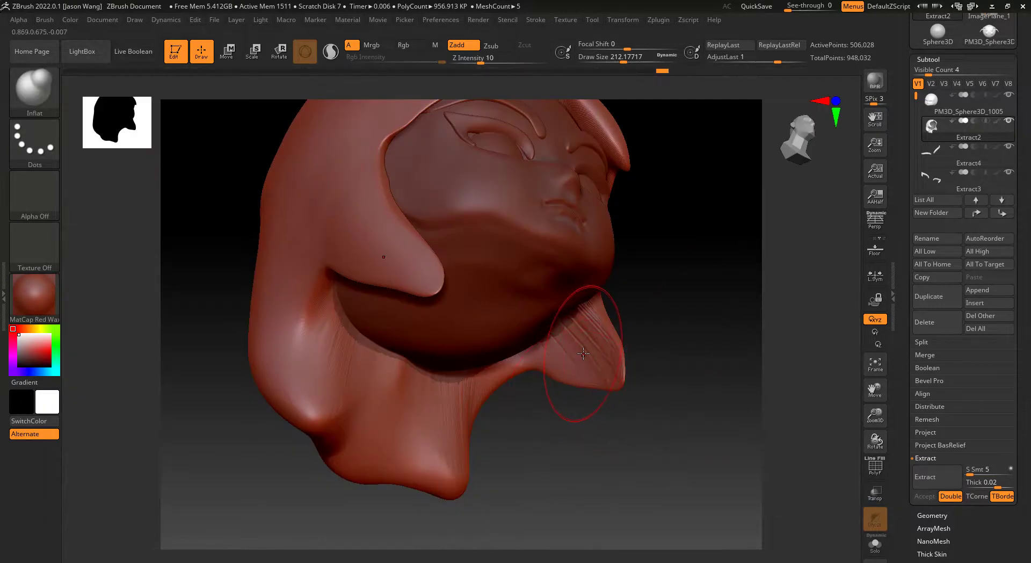
pyautogui.moveTo(582, 364)
pyautogui.mouseDown()
pyautogui.moveTo(596, 379)
pyautogui.moveTo(588, 400)
pyautogui.moveTo(598, 366)
pyautogui.mouseUp()
pyautogui.moveTo(704, 416)
pyautogui.mouseDown()
pyautogui.moveTo(681, 435)
pyautogui.moveTo(687, 441)
pyautogui.moveTo(702, 421)
pyautogui.mouseUp()
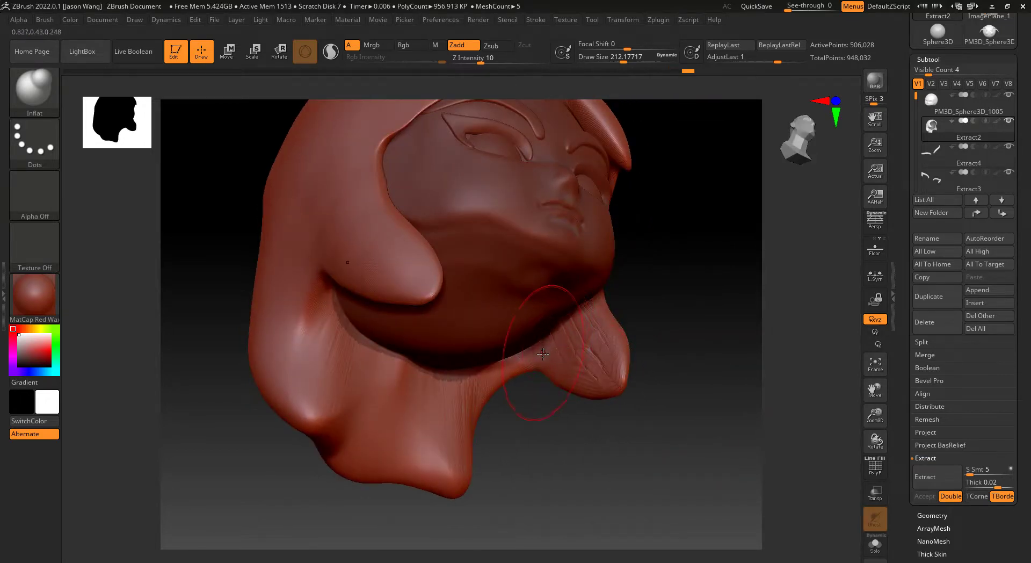
pyautogui.moveTo(536, 414)
pyautogui.mouseDown()
pyautogui.moveTo(651, 457)
pyautogui.moveTo(693, 425)
pyautogui.moveTo(691, 448)
pyautogui.moveTo(694, 365)
pyautogui.moveTo(698, 424)
pyautogui.mouseUp()
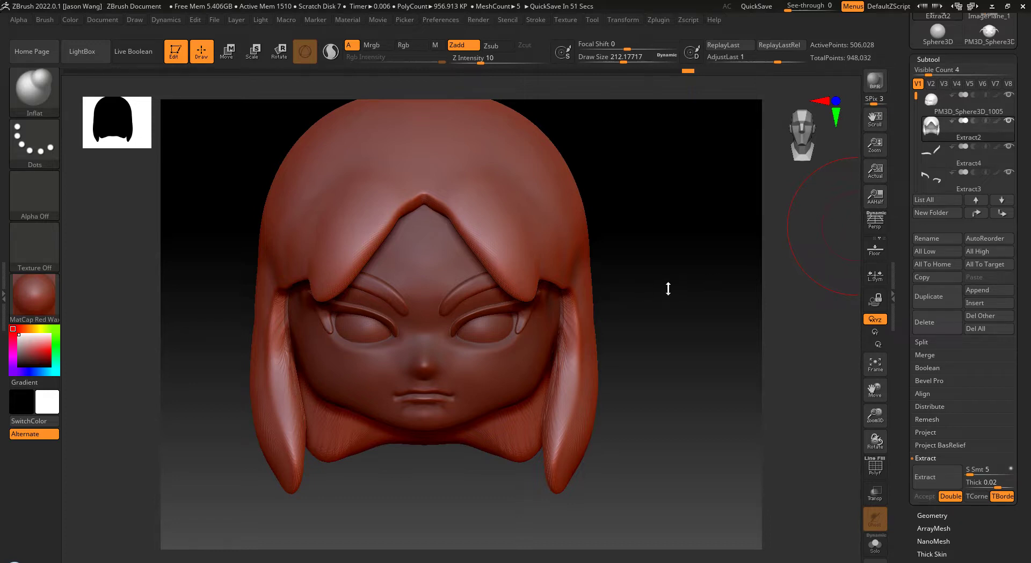
# Step: Round out the hair tail tip with Inflat, then pull it left with Move and smooth it
pyautogui.moveTo(688, 332)
pyautogui.keyDown('alt'); pyautogui.mouseDown()
pyautogui.moveTo(702, 289)
pyautogui.moveTo(681, 337)
pyautogui.mouseUp(); pyautogui.keyUp('alt')
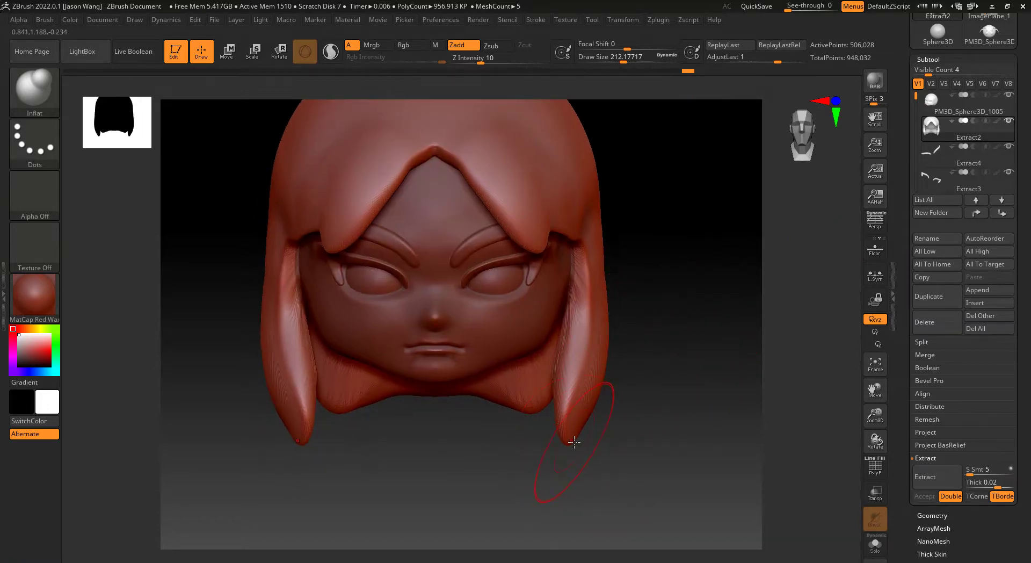
pyautogui.moveTo(574, 442)
pyautogui.mouseDown()
pyautogui.moveTo(608, 462)
pyautogui.moveTo(582, 471)
pyautogui.mouseUp()
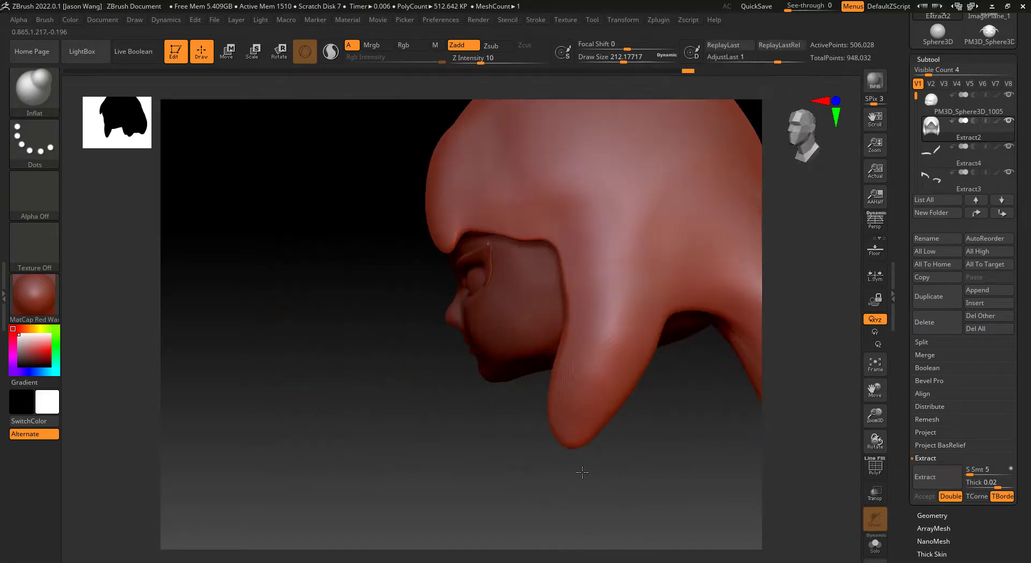
pyautogui.moveTo(571, 437); pyautogui.dragTo(577, 444)
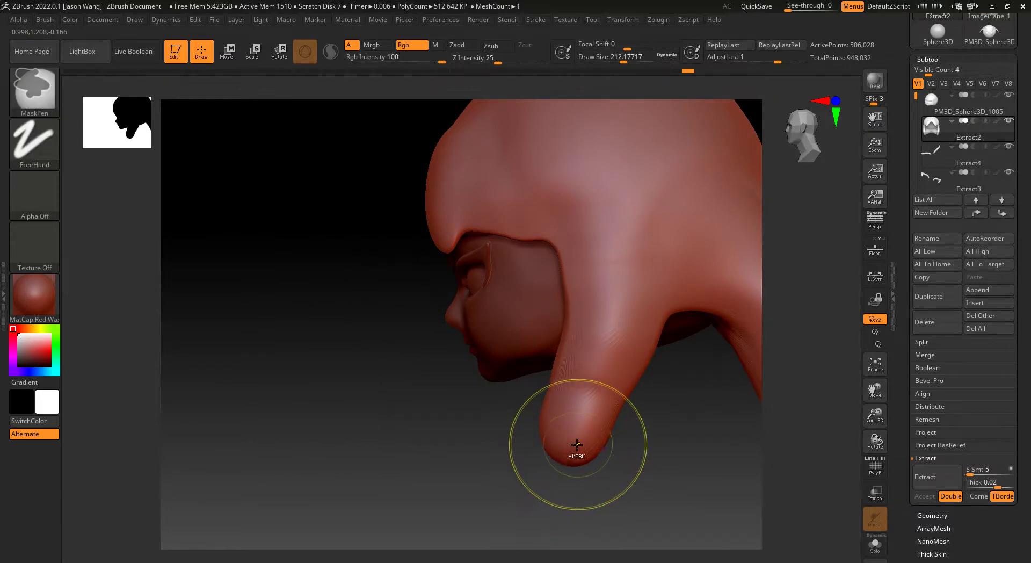
pyautogui.click(44, 94)
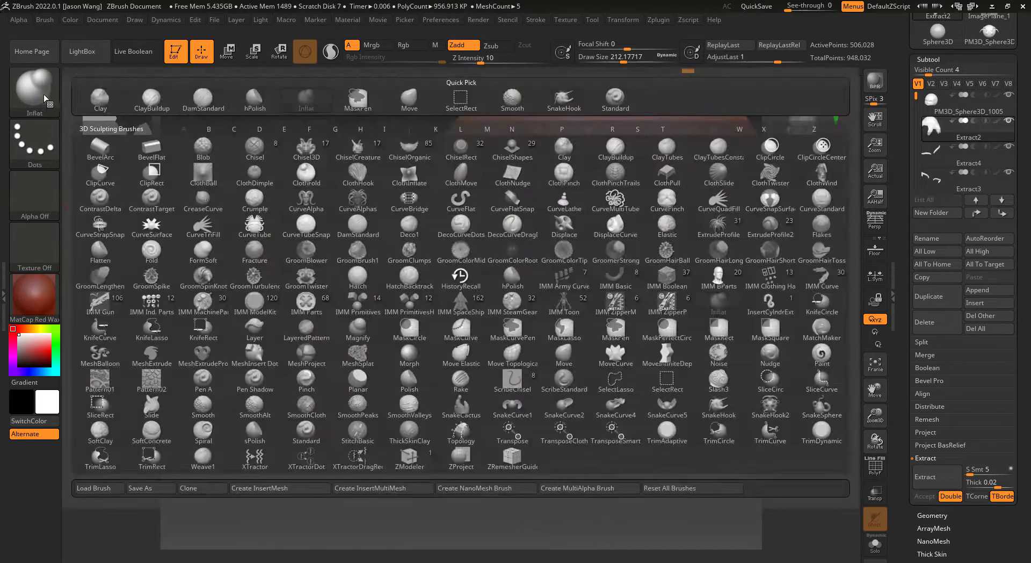
pyautogui.click(409, 97)
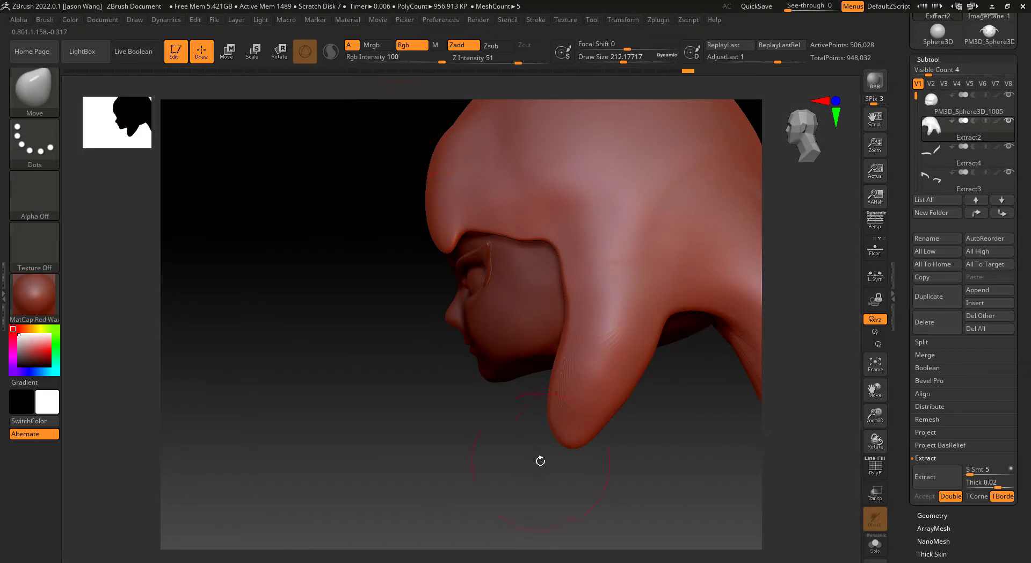
pyautogui.moveTo(577, 447); pyautogui.dragTo(545, 445)
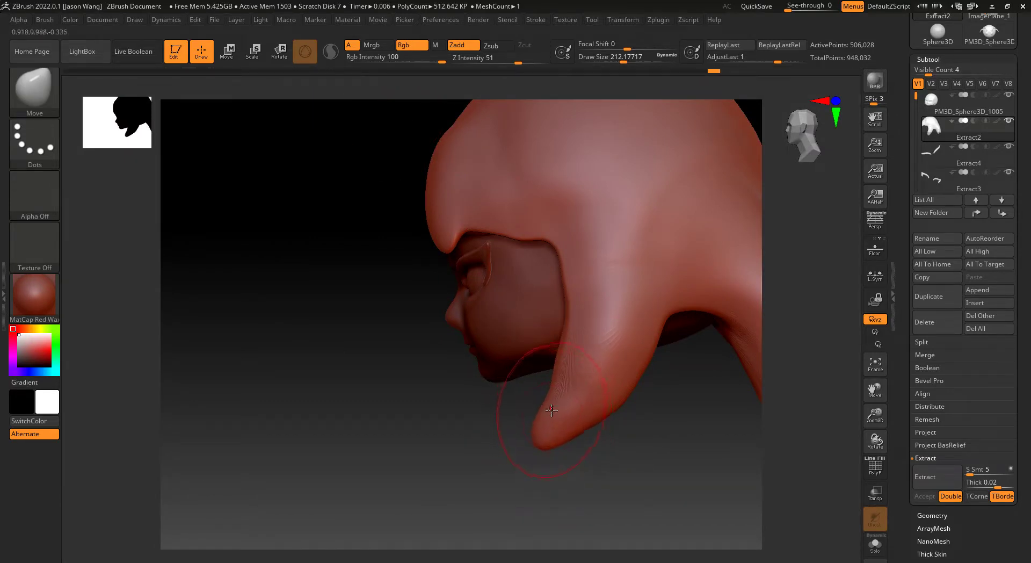
pyautogui.keyDown('shift'); pyautogui.moveTo(554, 379); pyautogui.dragTo(565, 382); pyautogui.keyUp('shift')
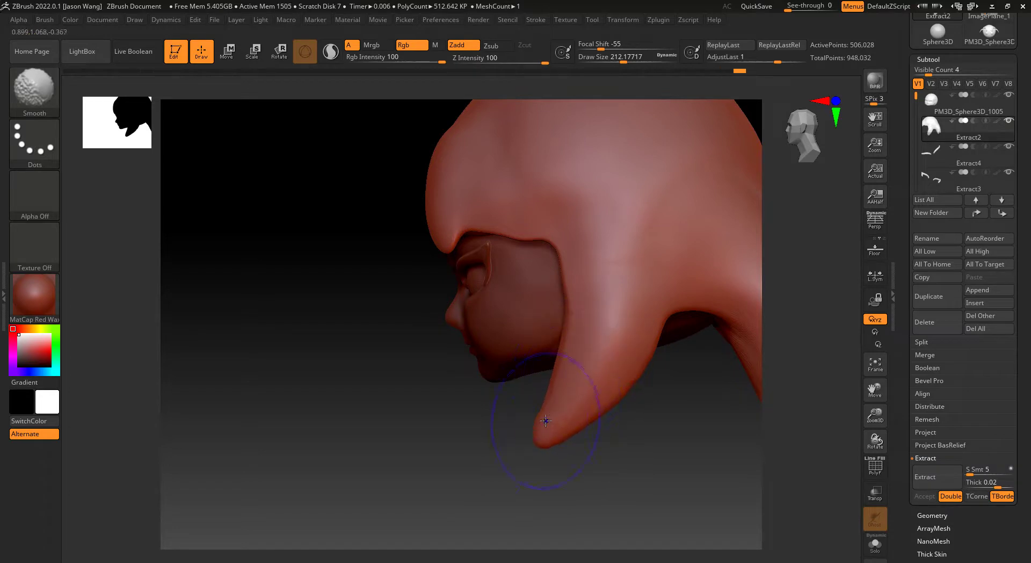
# Step: Reshape the hood over the forehead and top with Move, then bring up the brush library
pyautogui.moveTo(530, 426)
pyautogui.mouseDown()
pyautogui.moveTo(630, 325)
pyautogui.moveTo(606, 316)
pyautogui.mouseUp()
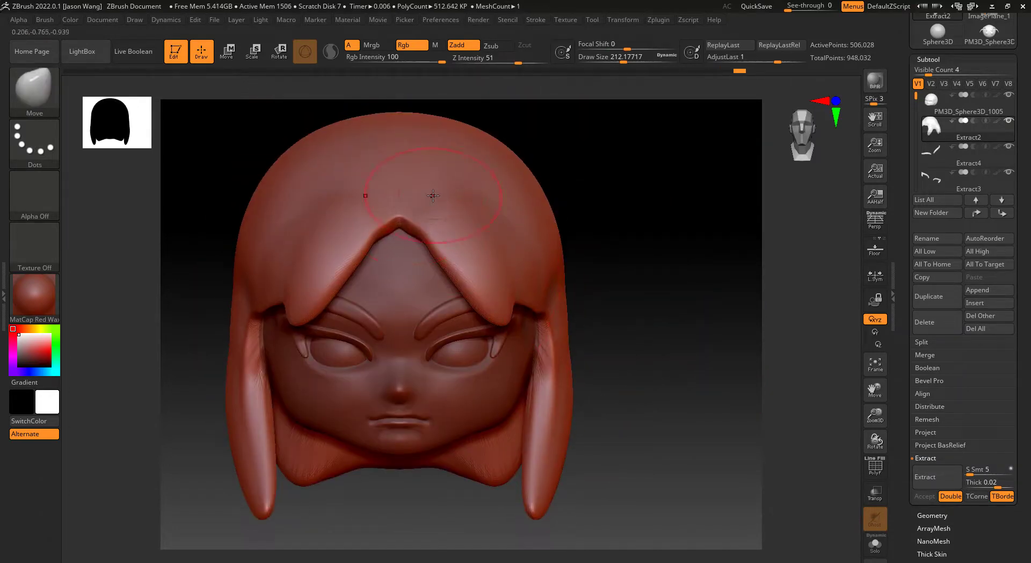
pyautogui.moveTo(434, 198); pyautogui.dragTo(426, 194)
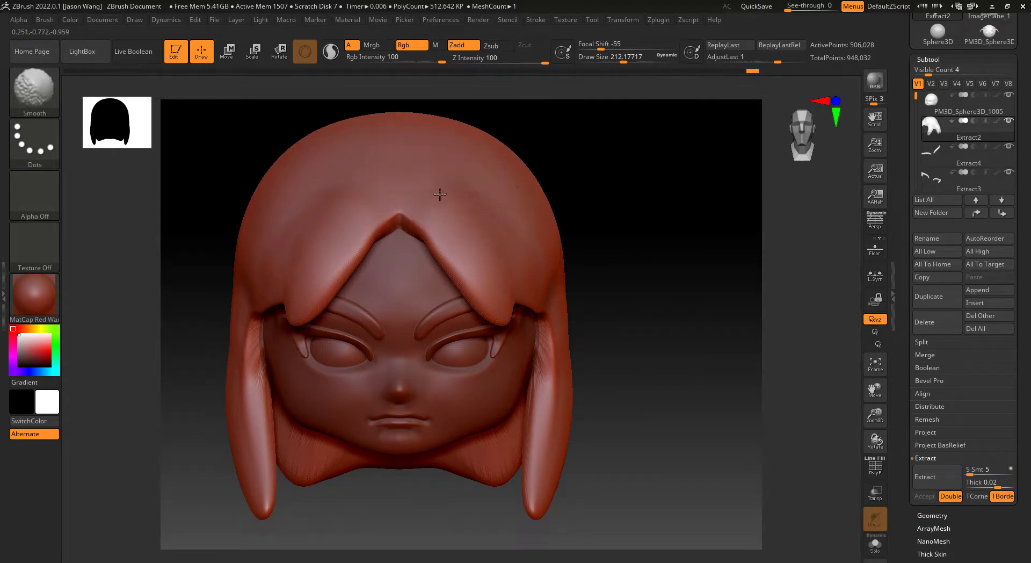
pyautogui.moveTo(617, 242); pyautogui.dragTo(543, 214)
pyautogui.moveTo(514, 184); pyautogui.dragTo(524, 223)
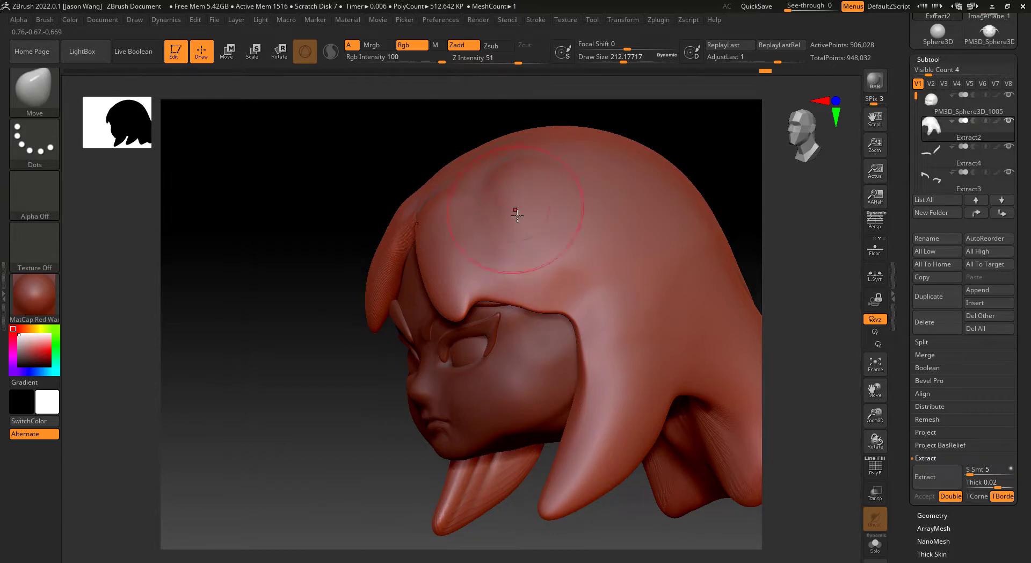
pyautogui.moveTo(511, 213)
pyautogui.mouseDown()
pyautogui.moveTo(355, 179)
pyautogui.moveTo(652, 191)
pyautogui.moveTo(464, 224)
pyautogui.mouseUp()
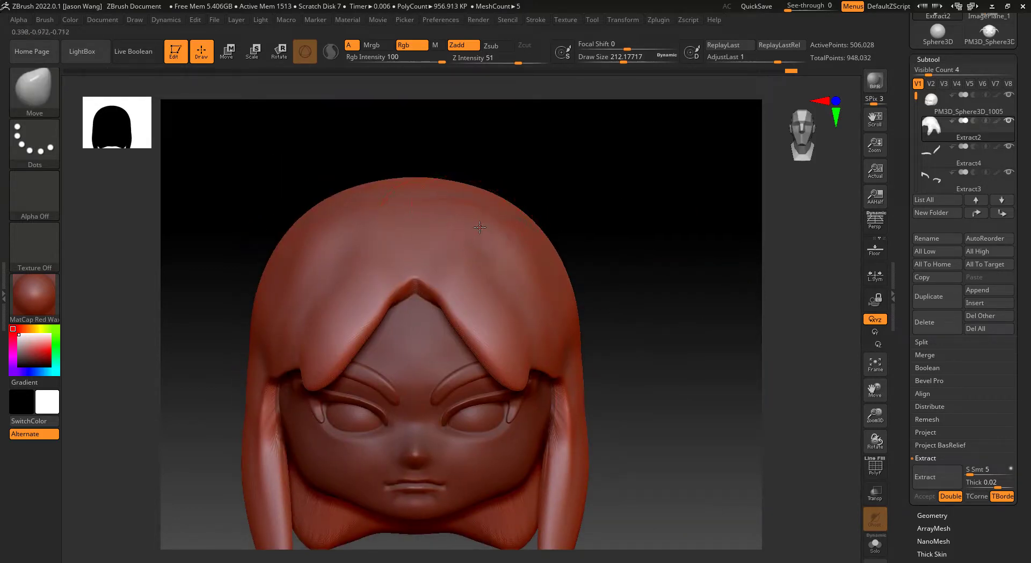
pyautogui.moveTo(598, 241); pyautogui.dragTo(510, 212)
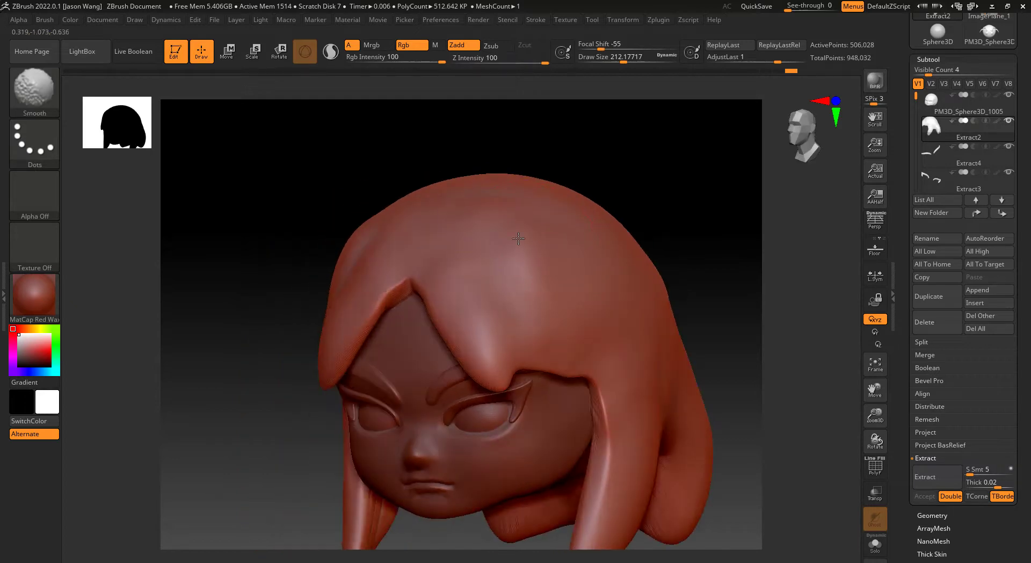
pyautogui.moveTo(691, 260); pyautogui.dragTo(716, 257)
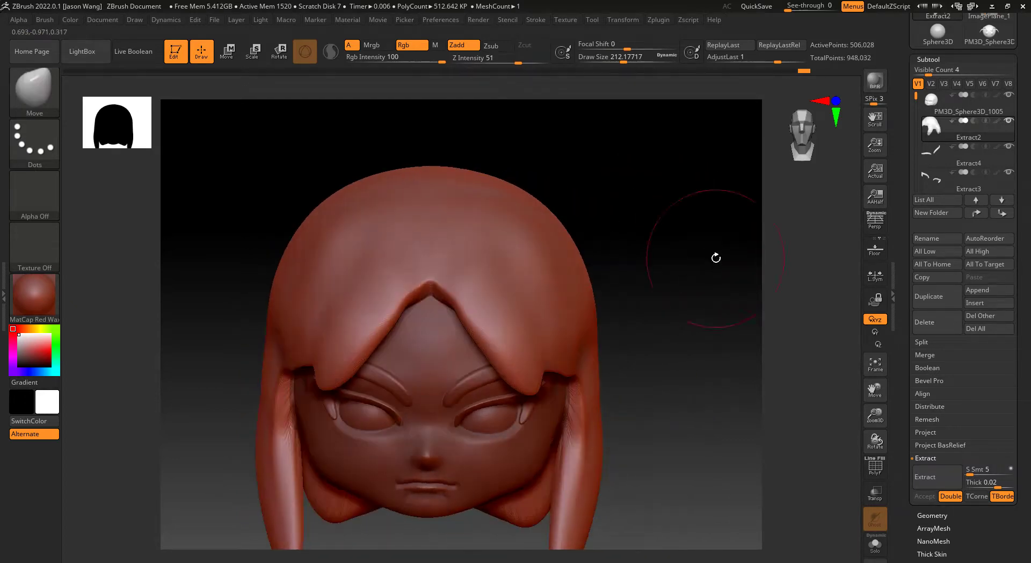
pyautogui.click(33, 99)
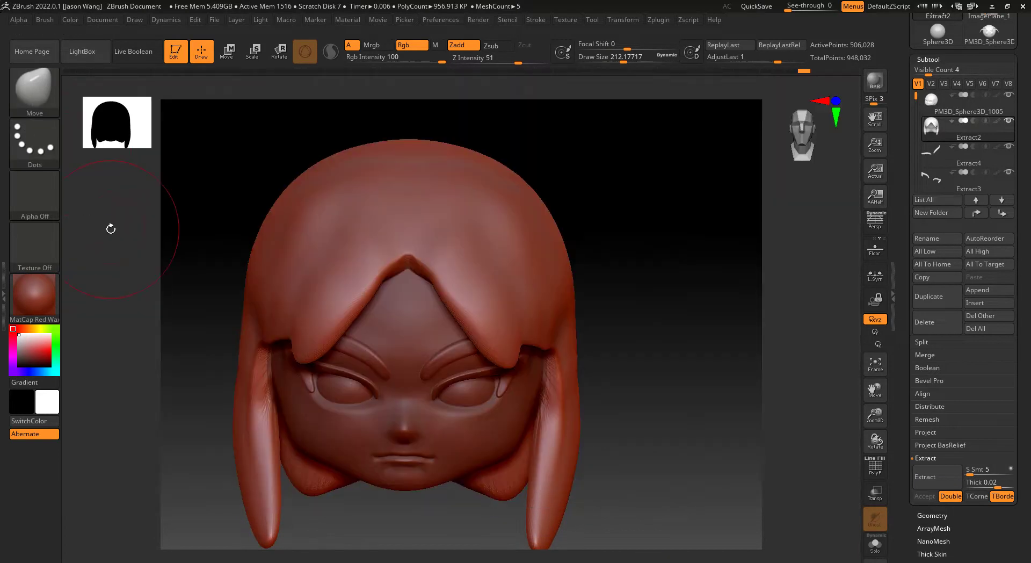
pyautogui.click(35, 100)
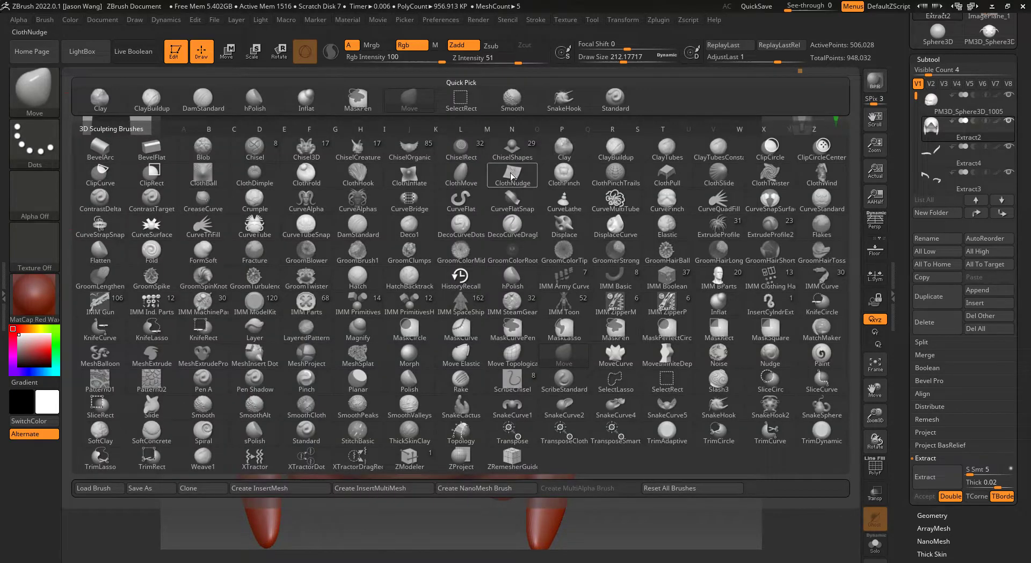
# Step: Carve DamStandard strand grooves at brush size about 149 across the hair crown and fringe
pyautogui.click(358, 224)
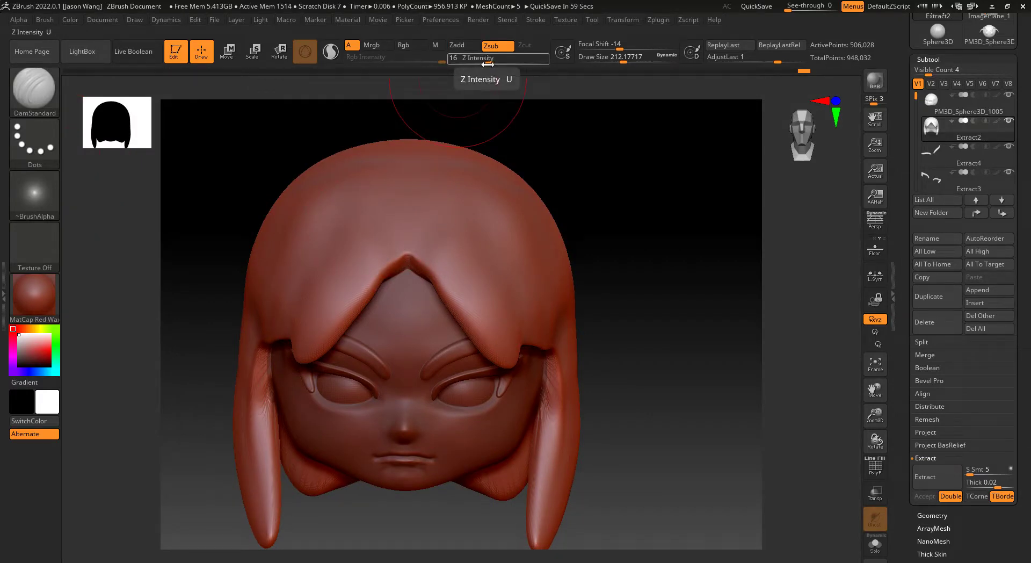
pyautogui.moveTo(698, 319)
pyautogui.mouseDown()
pyautogui.moveTo(719, 318)
pyautogui.moveTo(698, 313)
pyautogui.mouseUp()
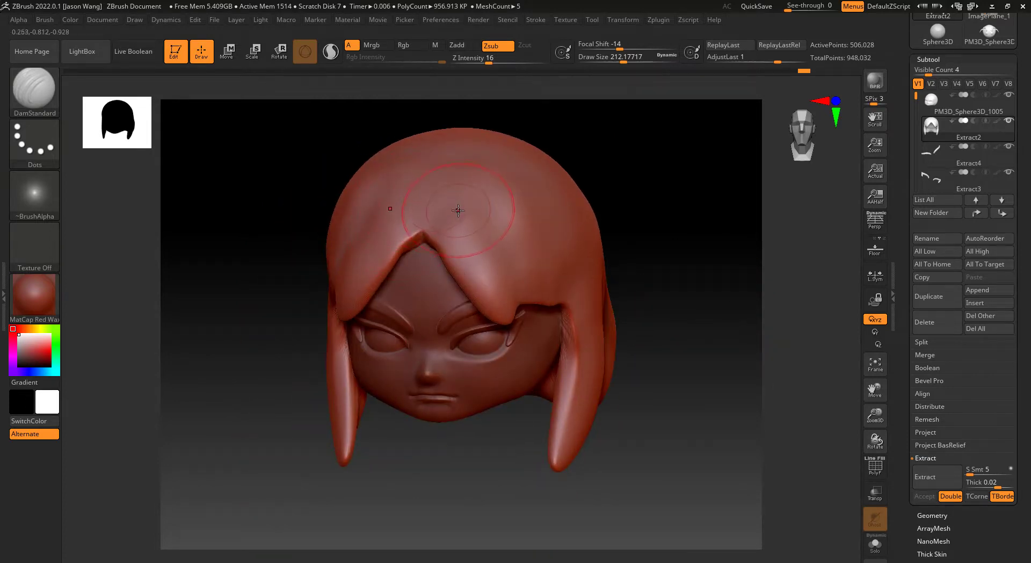
pyautogui.press('s')
pyautogui.moveTo(458, 210); pyautogui.dragTo(470, 213)
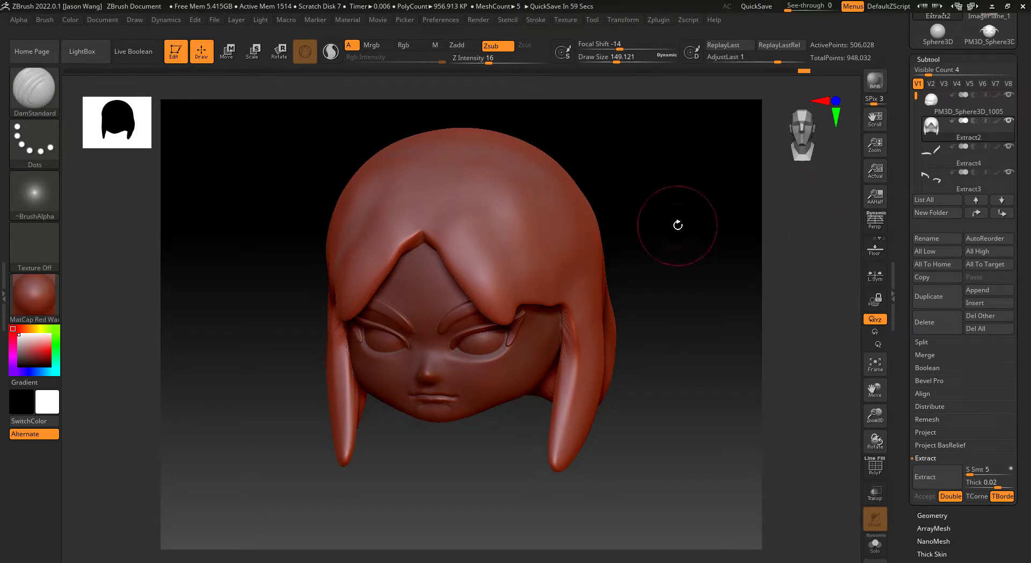
pyautogui.moveTo(677, 224); pyautogui.dragTo(679, 210)
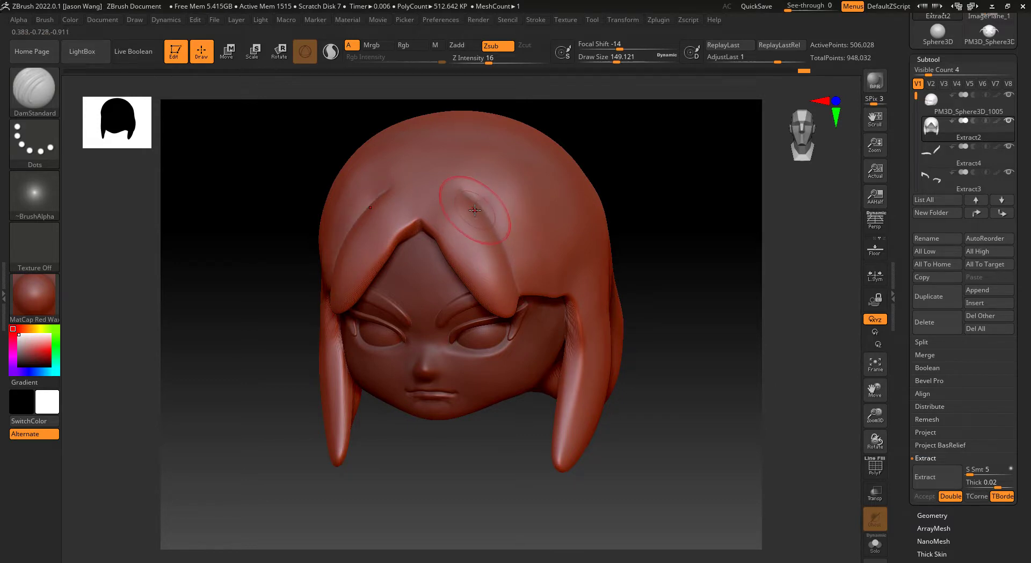
pyautogui.moveTo(465, 195); pyautogui.dragTo(524, 282)
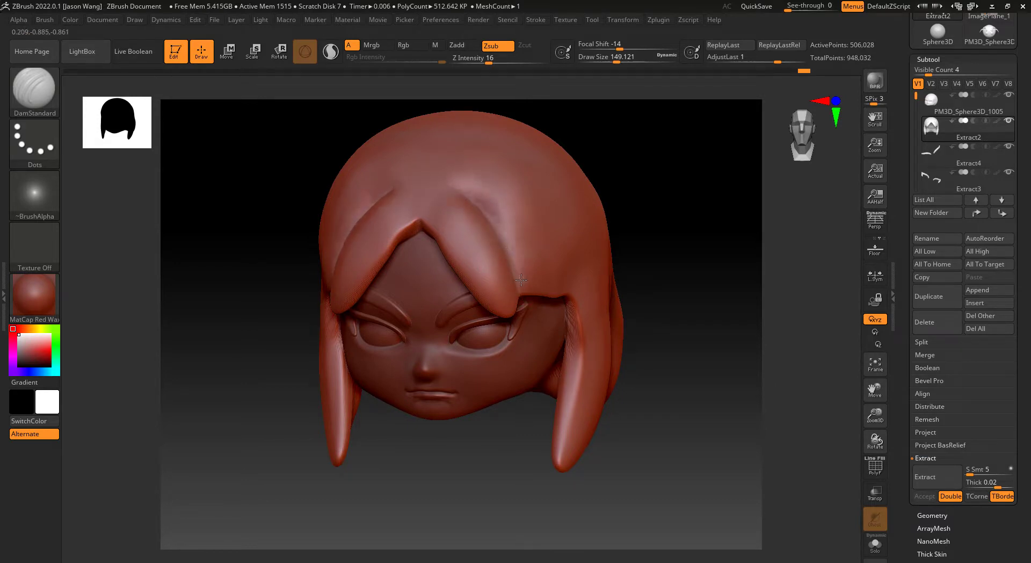
pyautogui.moveTo(699, 271)
pyautogui.mouseDown()
pyautogui.moveTo(725, 239)
pyautogui.moveTo(684, 291)
pyautogui.moveTo(660, 270)
pyautogui.moveTo(691, 269)
pyautogui.moveTo(695, 257)
pyautogui.mouseUp()
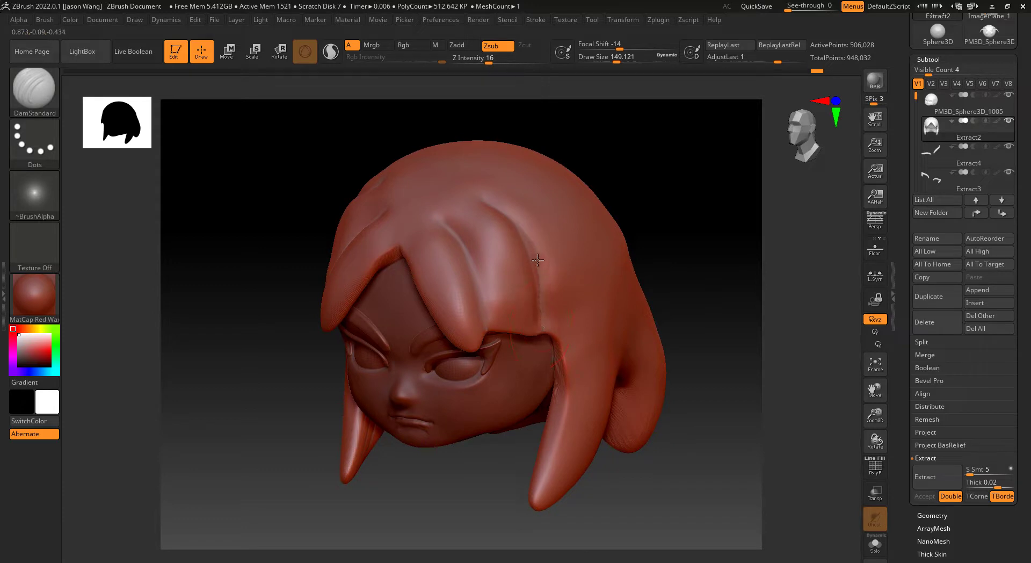
pyautogui.moveTo(538, 260)
pyautogui.mouseDown()
pyautogui.moveTo(519, 215)
pyautogui.moveTo(541, 285)
pyautogui.mouseUp()
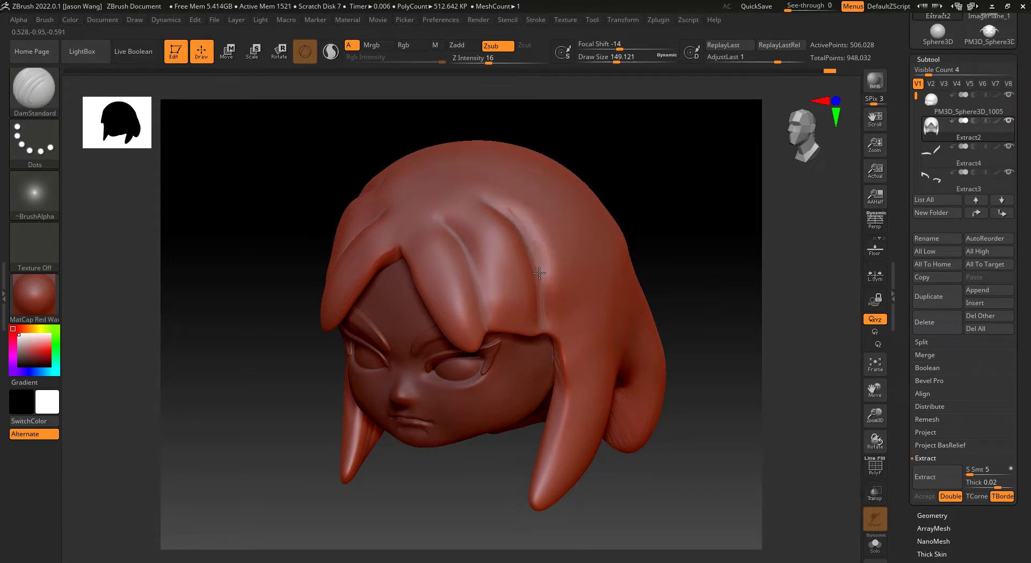
pyautogui.keyDown('alt'); pyautogui.moveTo(537, 242); pyautogui.dragTo(520, 199); pyautogui.keyUp('alt')
pyautogui.moveTo(665, 236)
pyautogui.mouseDown()
pyautogui.moveTo(697, 248)
pyautogui.moveTo(695, 258)
pyautogui.moveTo(667, 253)
pyautogui.moveTo(593, 281)
pyautogui.mouseUp()
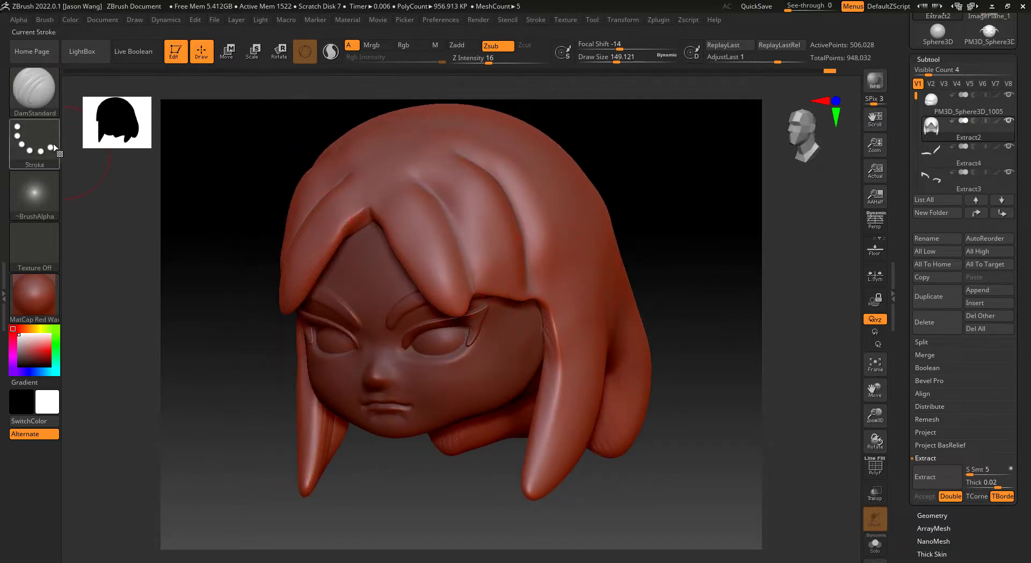
pyautogui.click(37, 95)
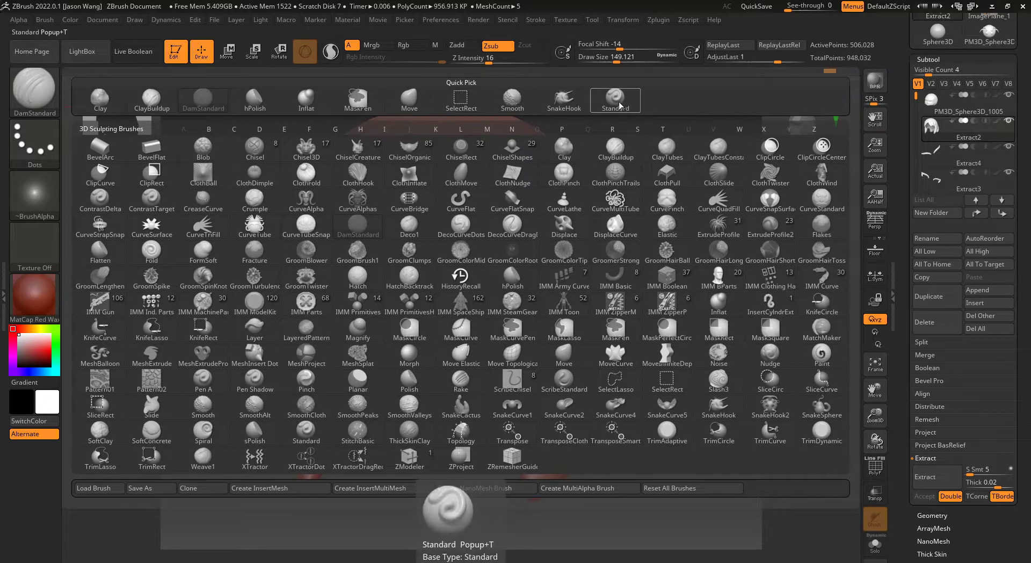
# Step: Switch to SnakeHook, dismiss the SculptrisPro notice, and settle the brush size at about 77
pyautogui.click(567, 110)
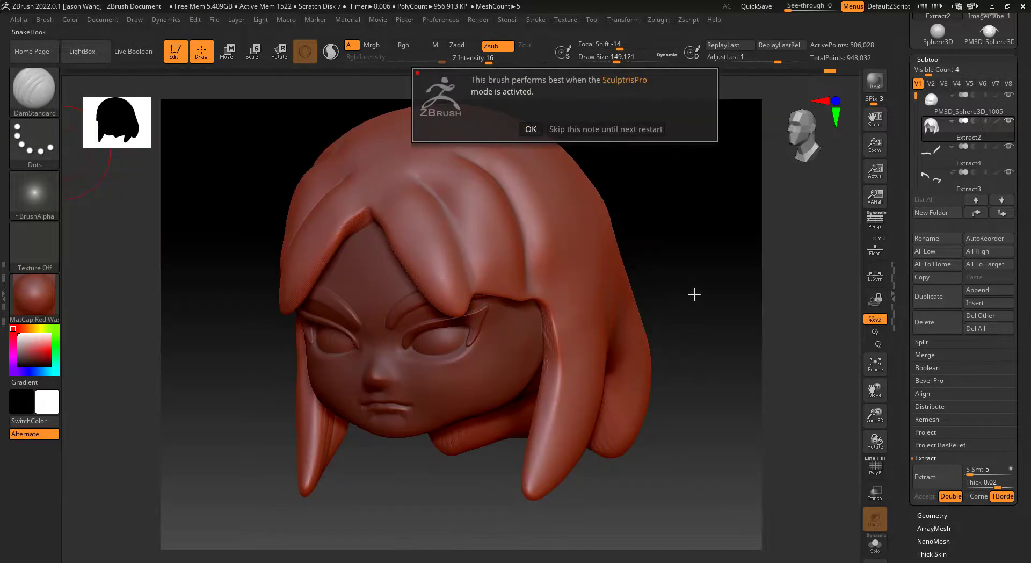
pyautogui.click(532, 130)
pyautogui.moveTo(686, 265); pyautogui.dragTo(707, 230)
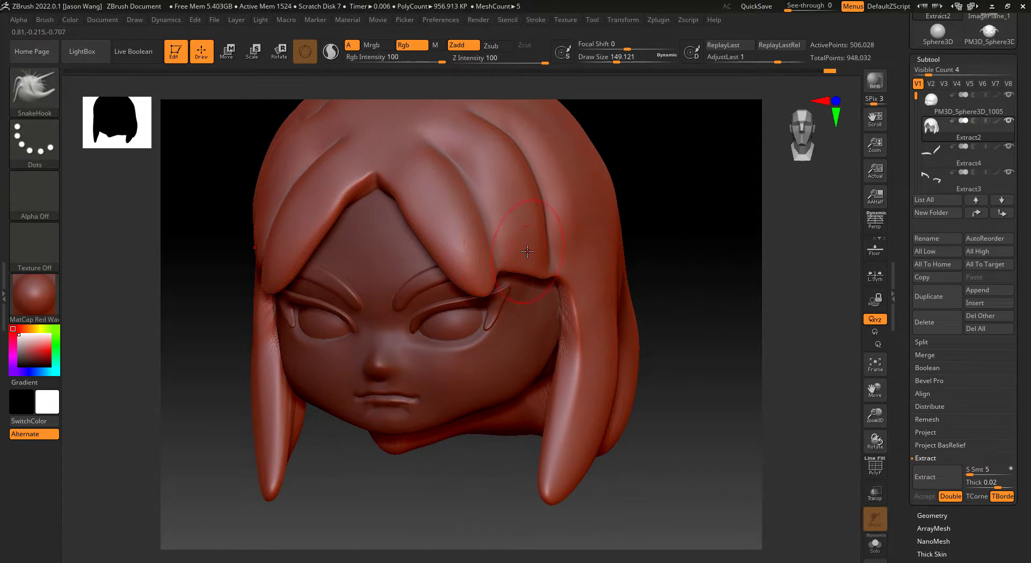
pyautogui.press('s')
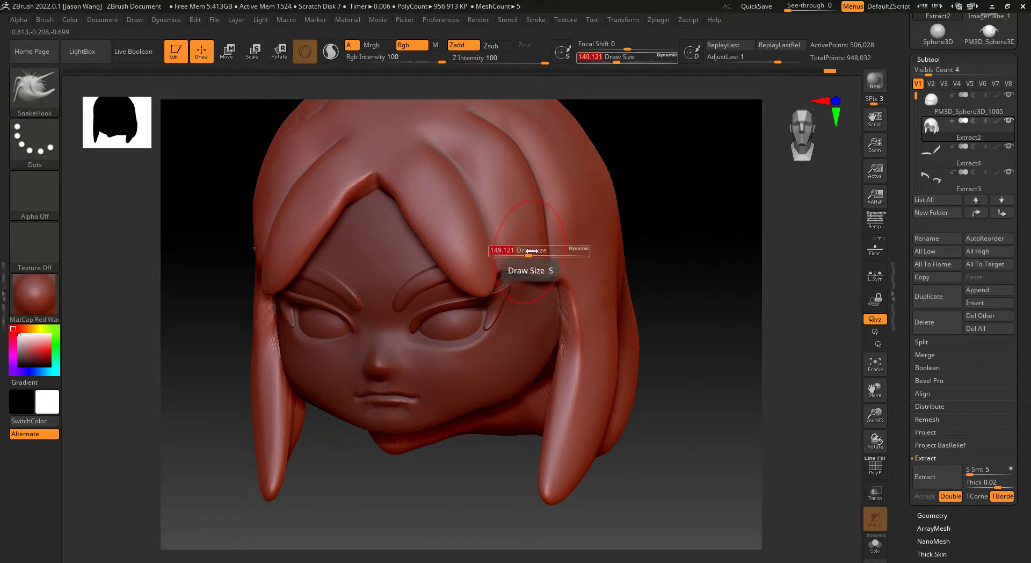
pyautogui.moveTo(529, 251); pyautogui.dragTo(523, 252)
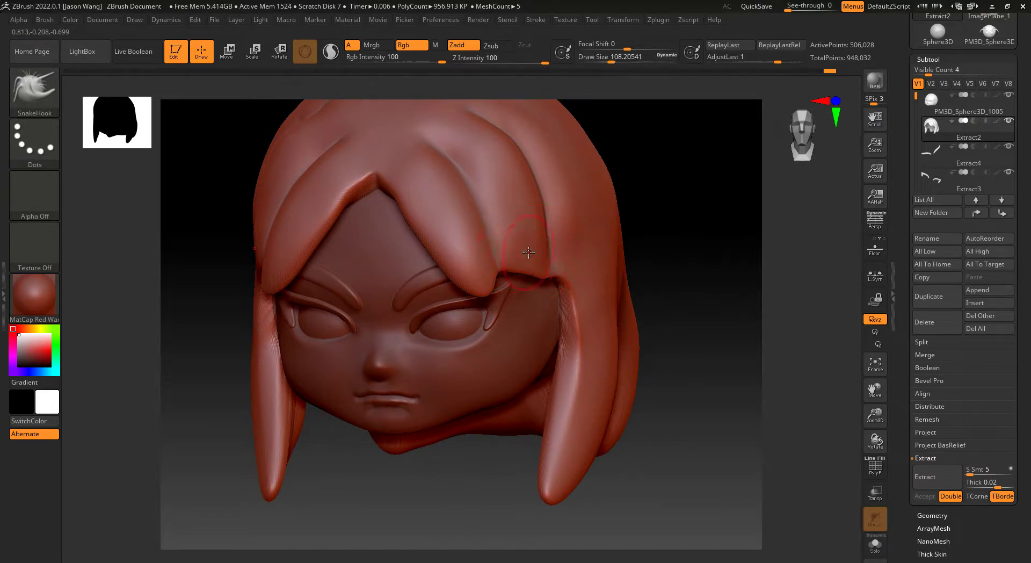
pyautogui.press('s')
pyautogui.moveTo(529, 252); pyautogui.dragTo(532, 249)
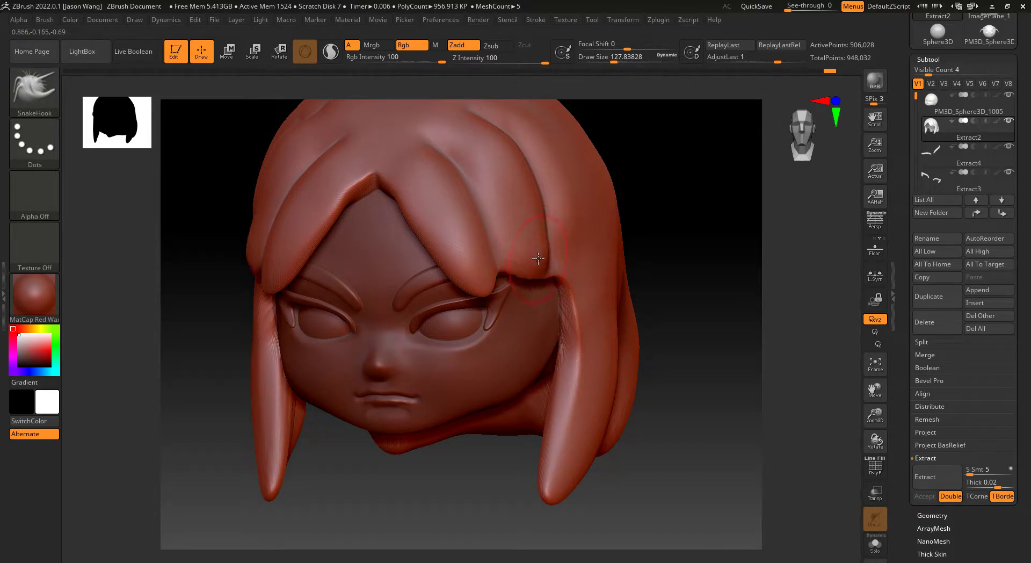
pyautogui.press('s')
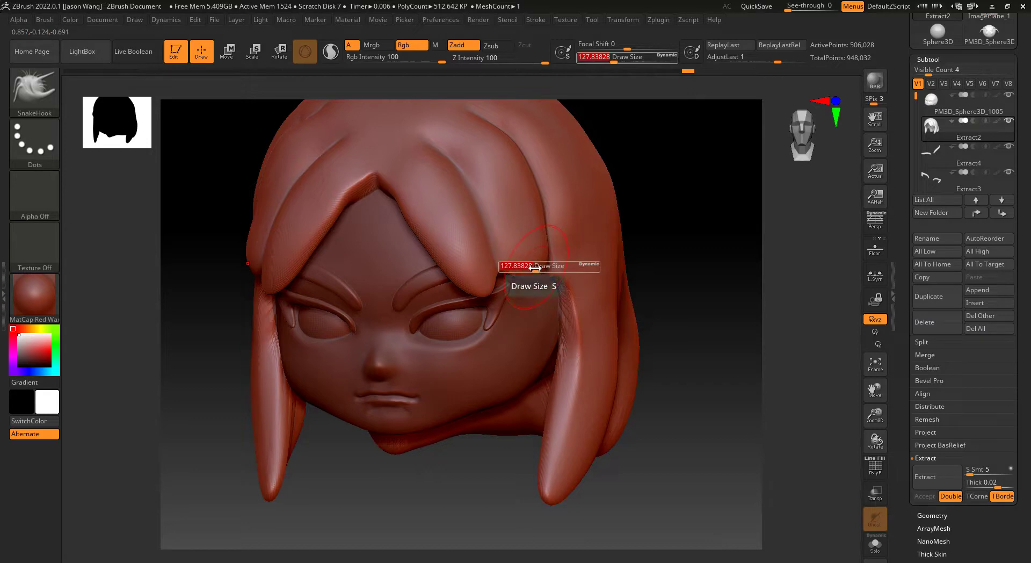
pyautogui.moveTo(539, 267); pyautogui.dragTo(534, 285)
pyautogui.press('s')
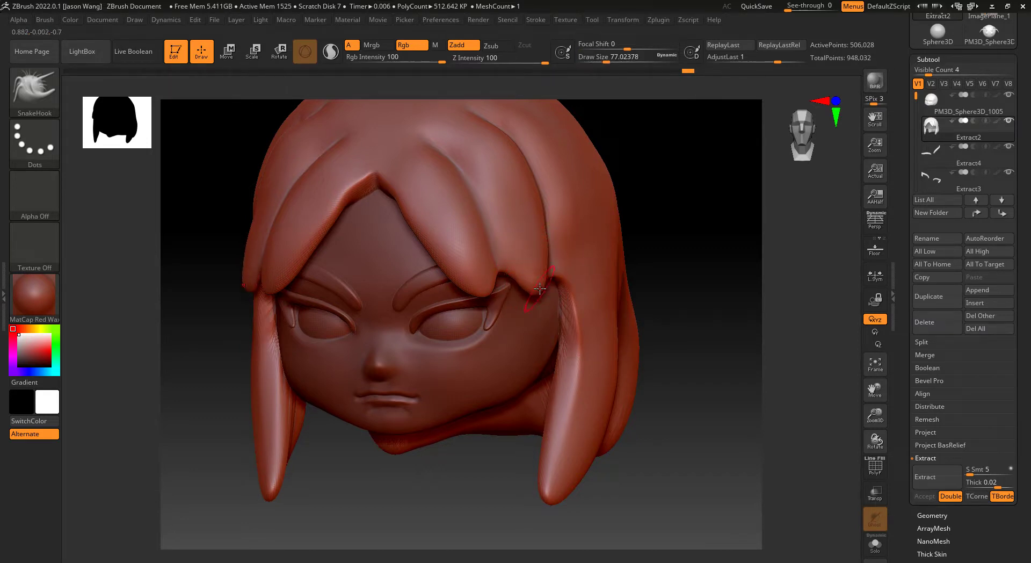
# Step: Smooth the pointed side lock tips, checking them from side, front and three-quarter views
pyautogui.moveTo(694, 318); pyautogui.dragTo(532, 282)
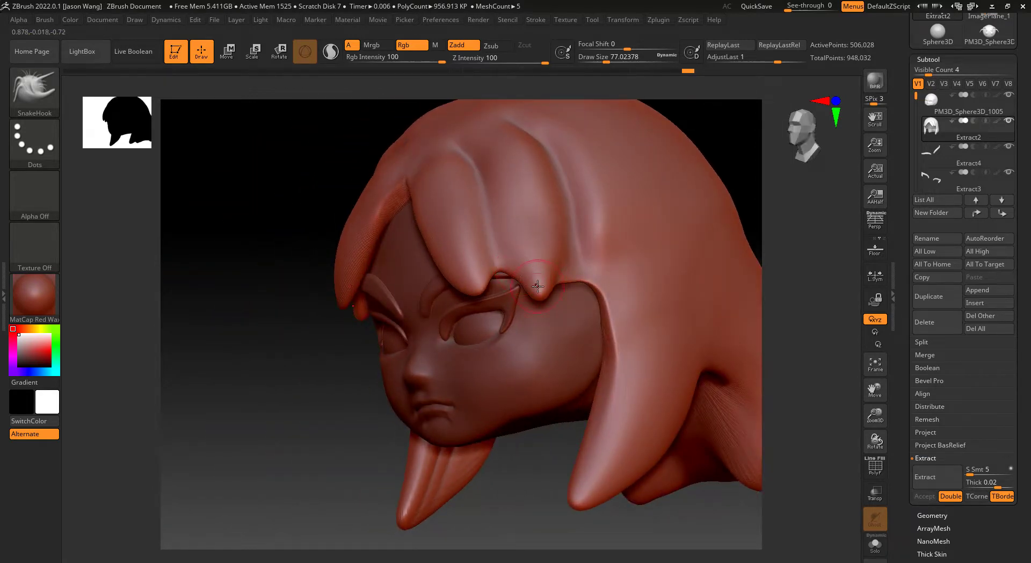
pyautogui.press('shift')
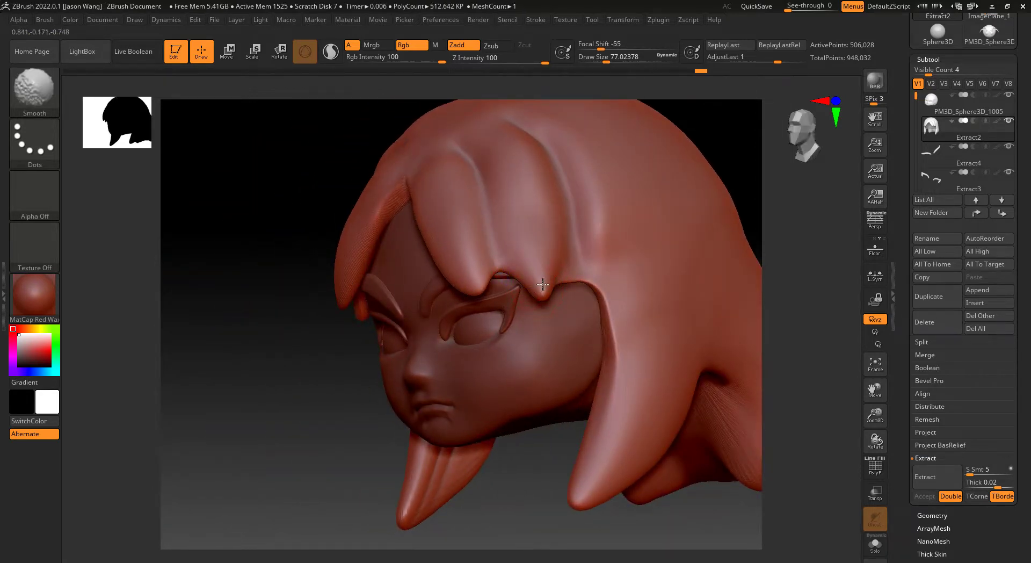
pyautogui.moveTo(248, 319)
pyautogui.mouseDown()
pyautogui.moveTo(262, 349)
pyautogui.moveTo(457, 321)
pyautogui.mouseUp()
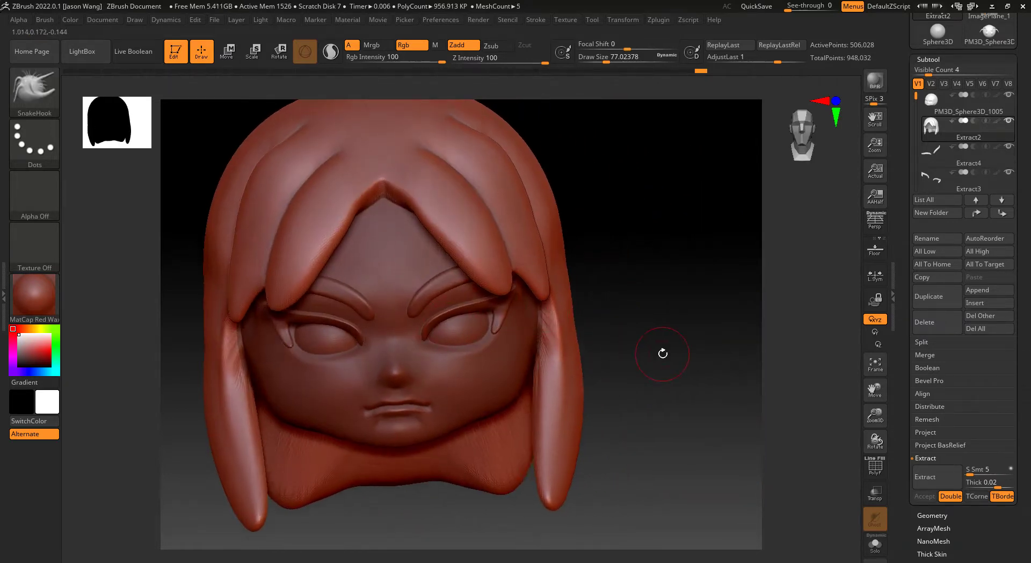
pyautogui.moveTo(663, 353); pyautogui.dragTo(511, 298)
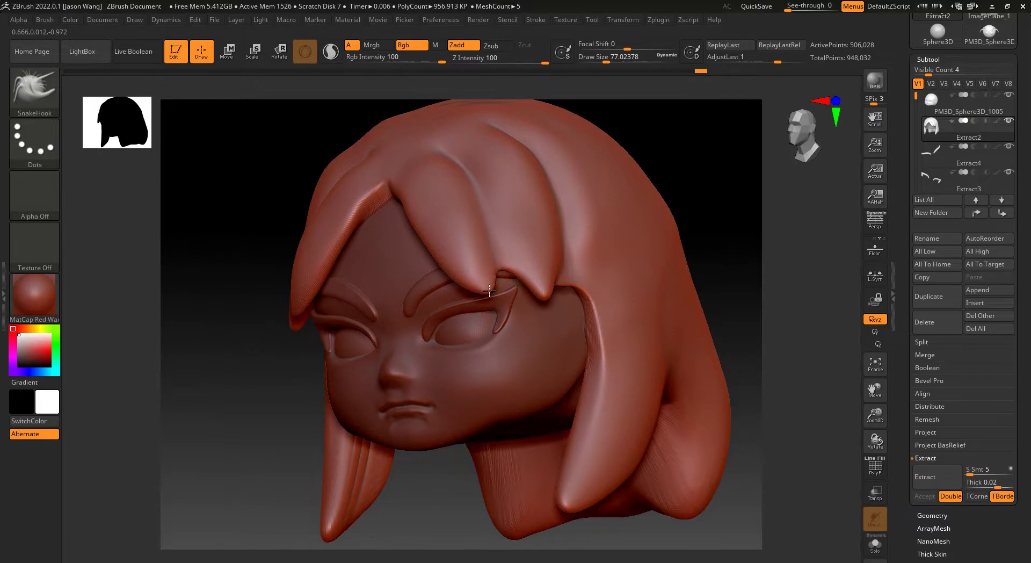
pyautogui.press('shift')
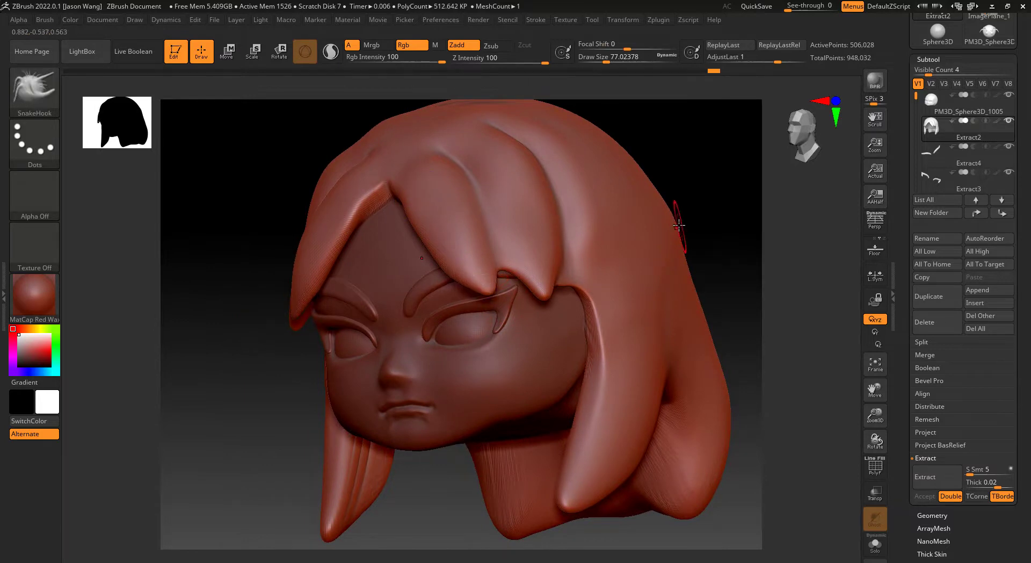
pyautogui.keyDown('shift'); pyautogui.moveTo(720, 220); pyautogui.dragTo(734, 239); pyautogui.keyUp('shift')
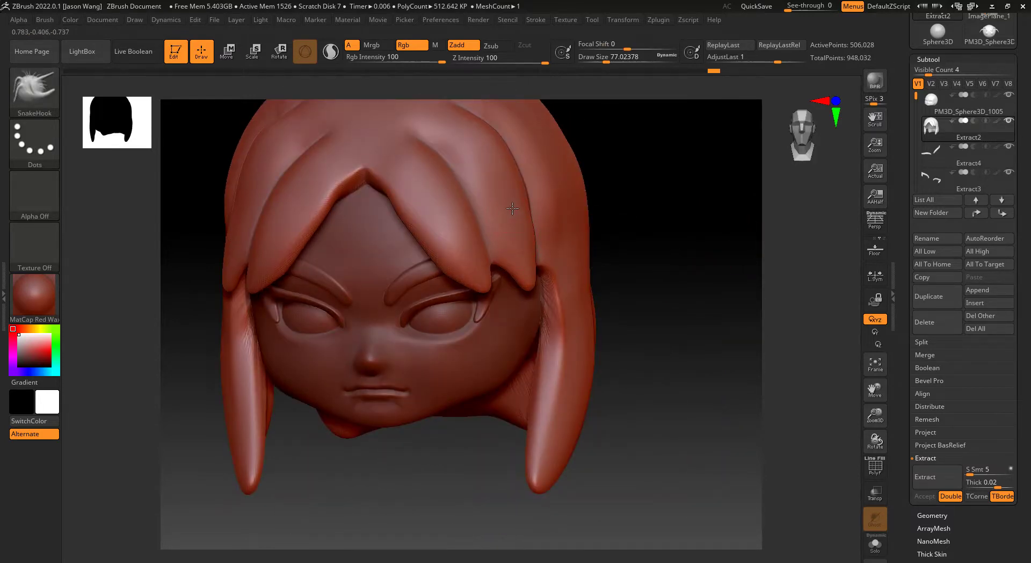
pyautogui.press('shift')
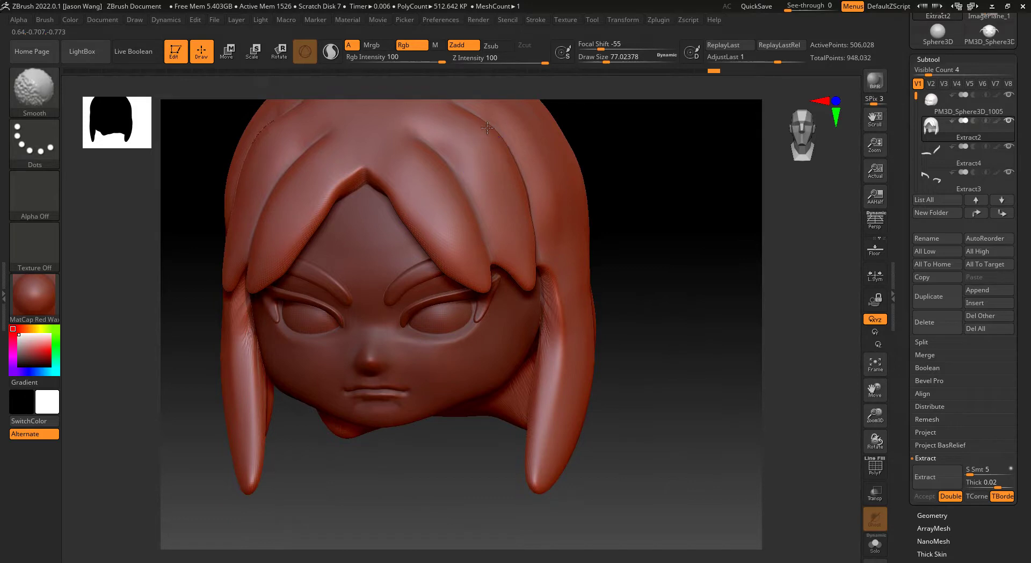
pyautogui.moveTo(649, 294)
pyautogui.keyDown('alt'); pyautogui.mouseDown()
pyautogui.moveTo(663, 286)
pyautogui.moveTo(633, 334)
pyautogui.moveTo(564, 352)
pyautogui.moveTo(561, 375)
pyautogui.moveTo(629, 452)
pyautogui.moveTo(591, 374)
pyautogui.moveTo(591, 390)
pyautogui.moveTo(507, 312)
pyautogui.moveTo(522, 299)
pyautogui.mouseUp(); pyautogui.keyUp('alt')
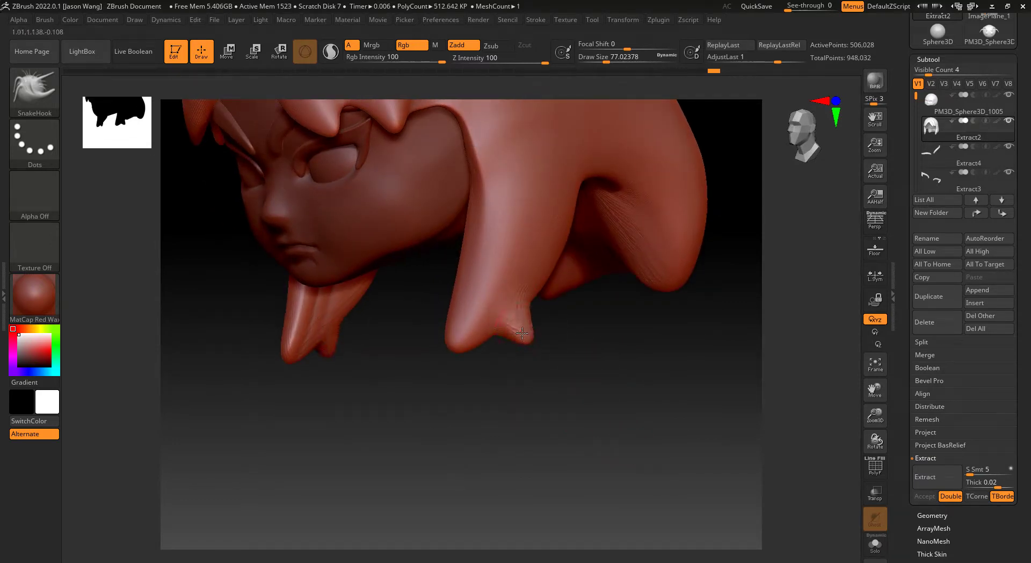
# Step: Pull a hair tip further down, smooth it at size 140, and show the PolyF wireframe
pyautogui.moveTo(531, 376)
pyautogui.mouseDown()
pyautogui.moveTo(580, 384)
pyautogui.moveTo(525, 307)
pyautogui.mouseUp()
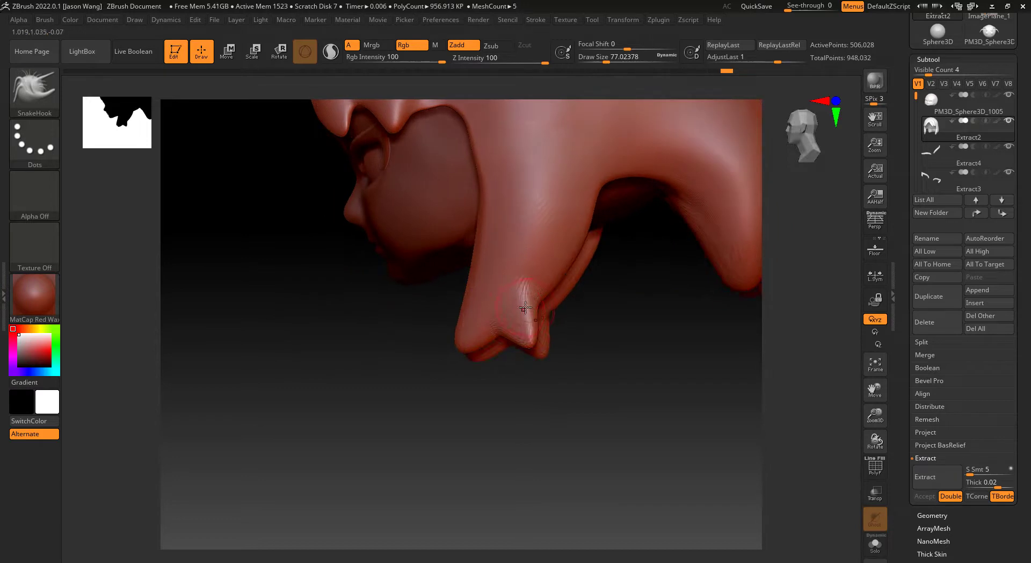
pyautogui.moveTo(543, 370); pyautogui.dragTo(594, 363)
pyautogui.moveTo(518, 320)
pyautogui.mouseDown()
pyautogui.moveTo(615, 416)
pyautogui.moveTo(631, 396)
pyautogui.moveTo(636, 434)
pyautogui.mouseUp()
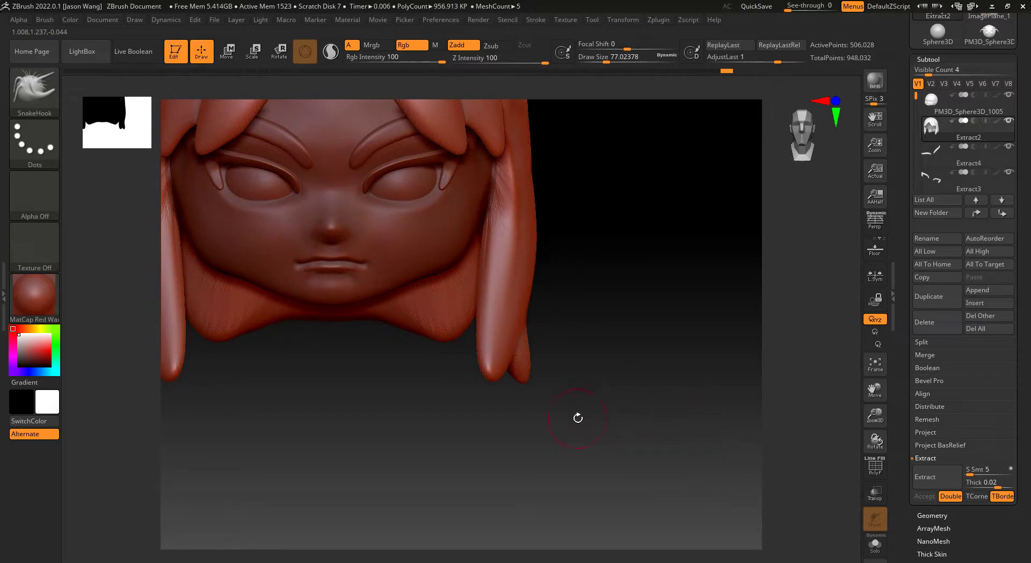
pyautogui.press('s')
pyautogui.moveTo(579, 429); pyautogui.dragTo(525, 370)
pyautogui.moveTo(593, 413); pyautogui.dragTo(540, 368)
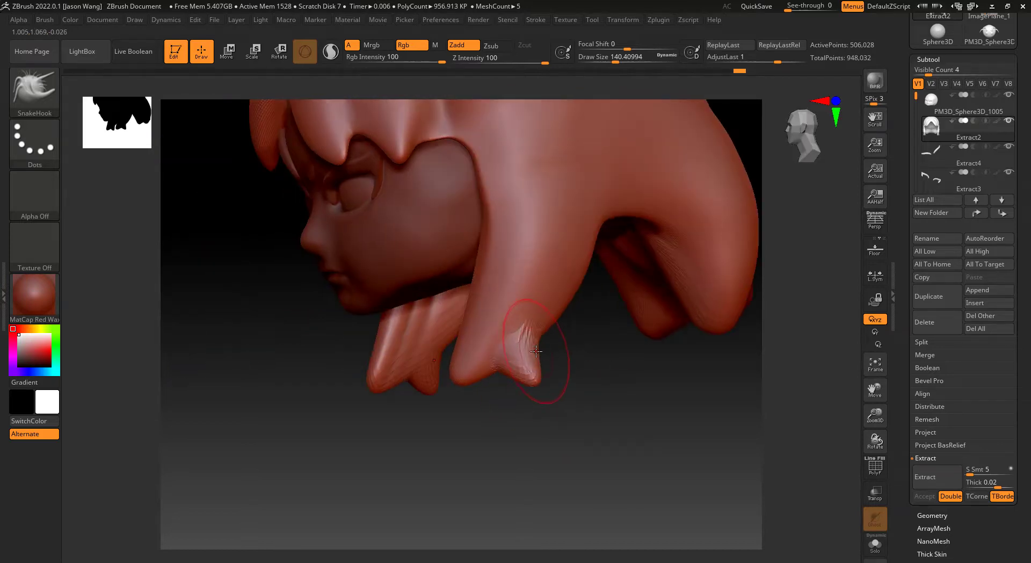
pyautogui.press('shift')
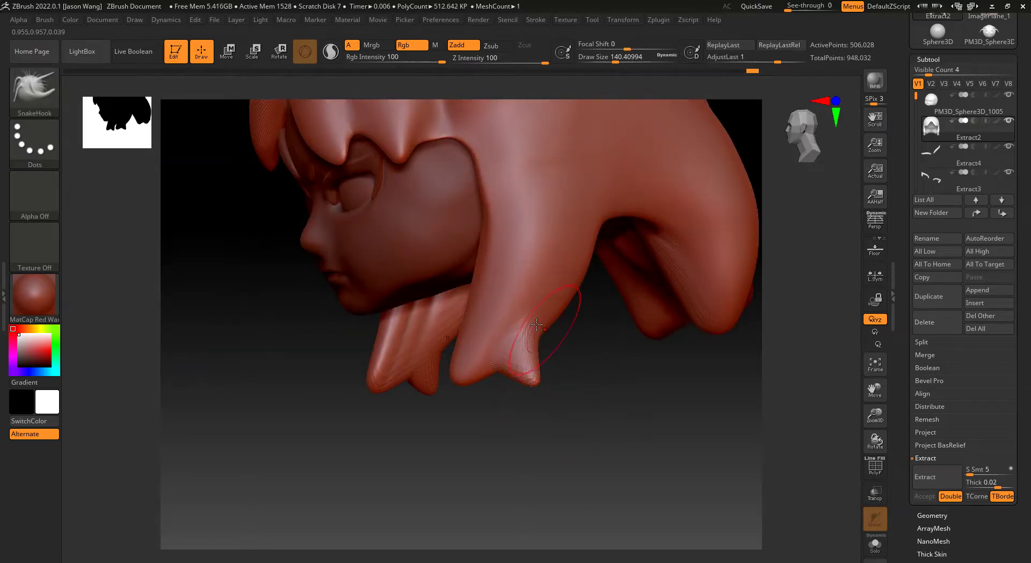
pyautogui.click(874, 466)
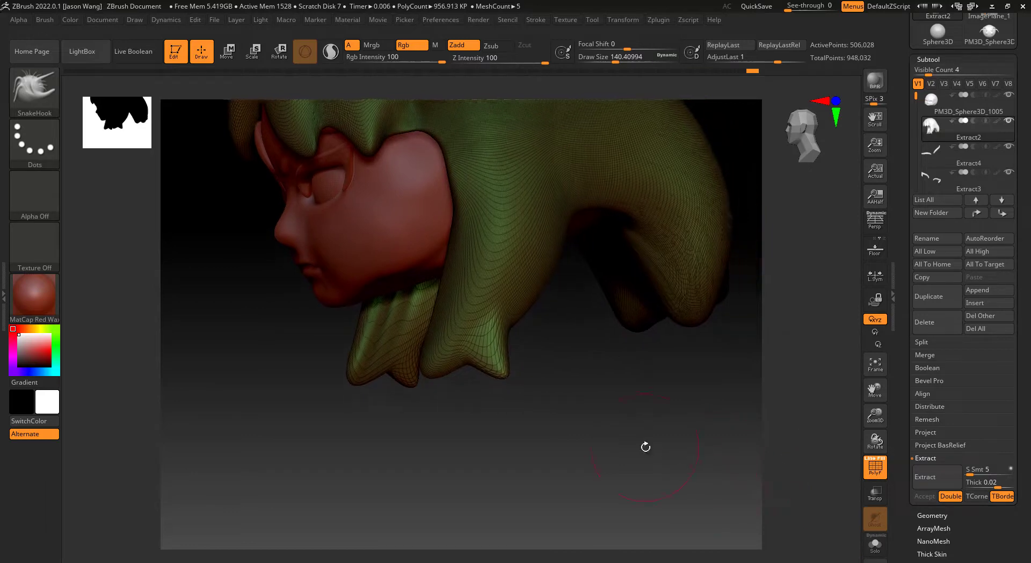
# Step: Hide the wireframe, set the brush size to about 108, and turn the head to face front
pyautogui.scroll(3, 446, 376)
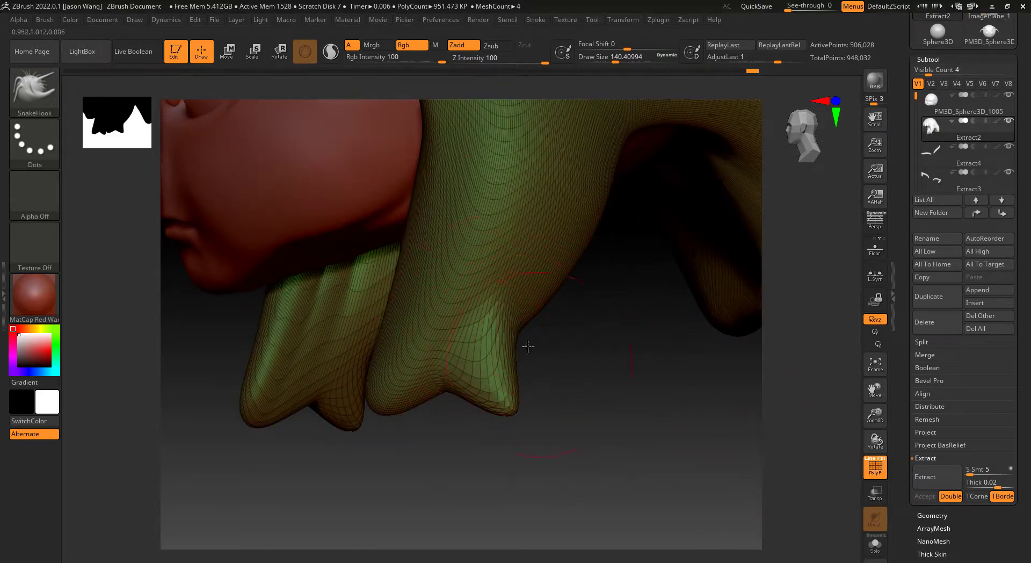
pyautogui.click(875, 466)
pyautogui.moveTo(714, 413)
pyautogui.mouseDown()
pyautogui.moveTo(643, 484)
pyautogui.moveTo(662, 452)
pyautogui.moveTo(669, 466)
pyautogui.moveTo(608, 417)
pyautogui.mouseUp()
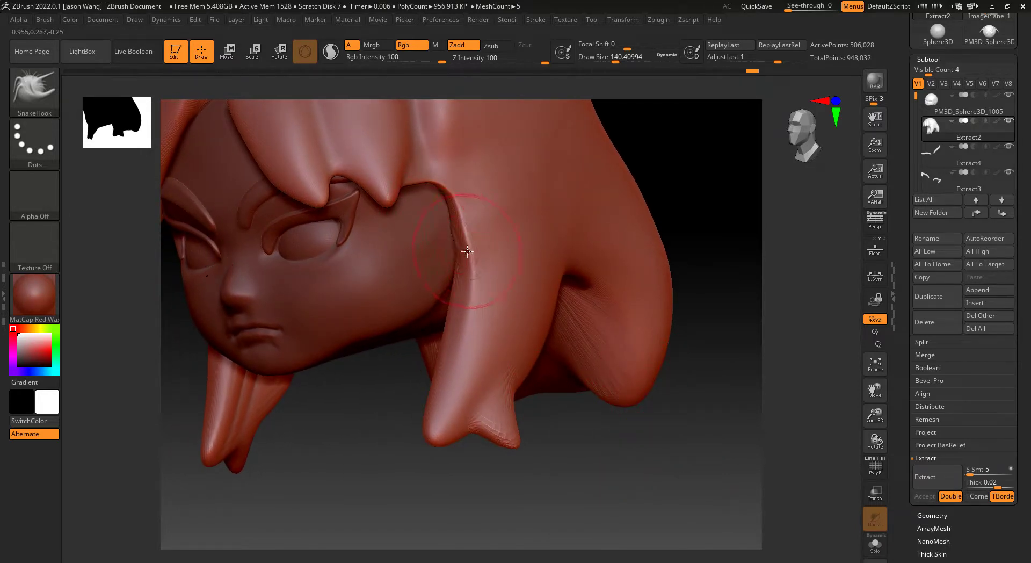
pyautogui.press('s')
pyautogui.moveTo(468, 252); pyautogui.dragTo(463, 252)
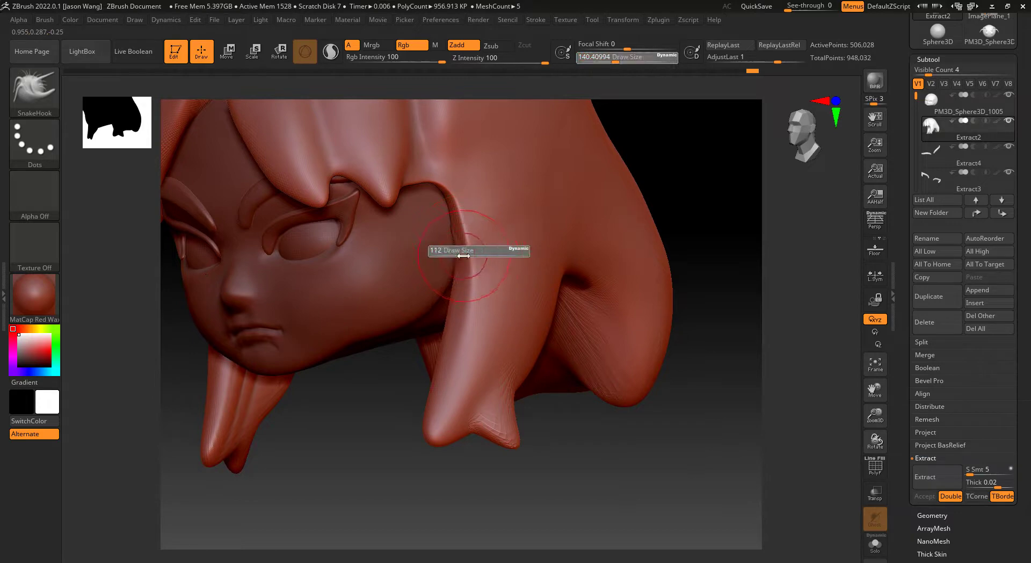
pyautogui.moveTo(605, 472); pyautogui.dragTo(823, 306)
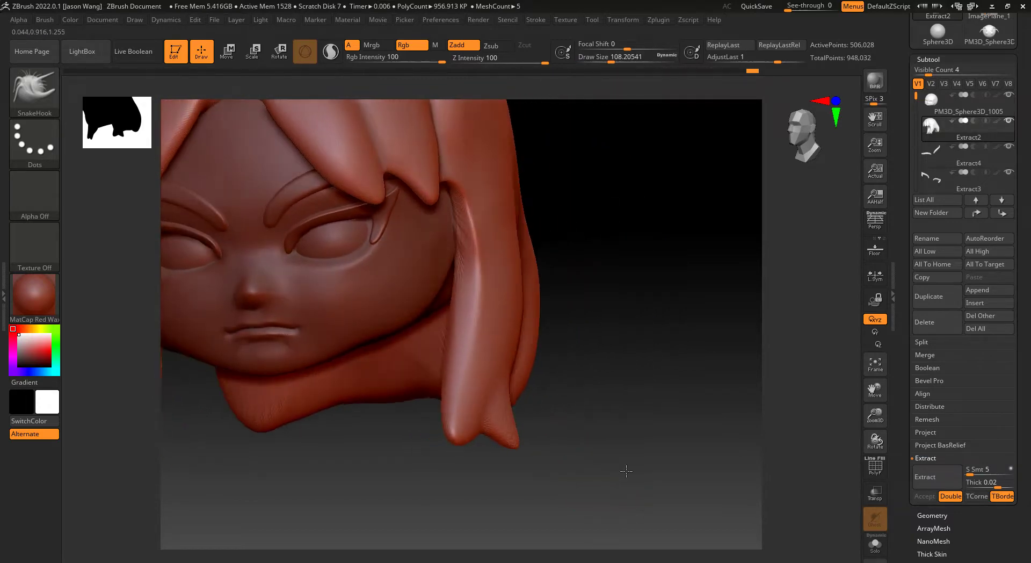
# Step: Bring up the chibi figure reference photo over the sculpt, then return to ZBrush
pyautogui.hotkey('alt', 'Tab')
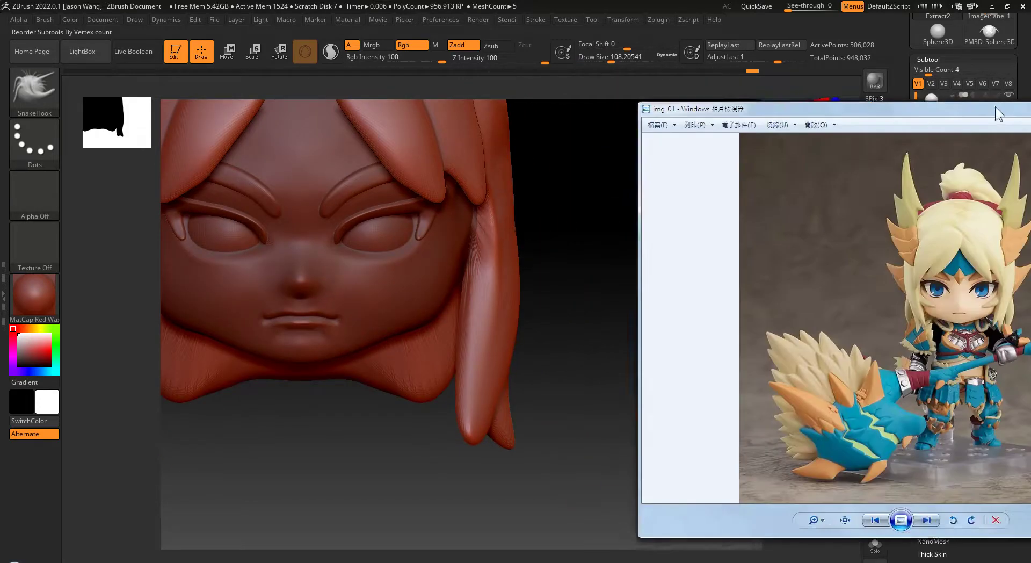
pyautogui.moveTo(1000, 115); pyautogui.dragTo(800, 81)
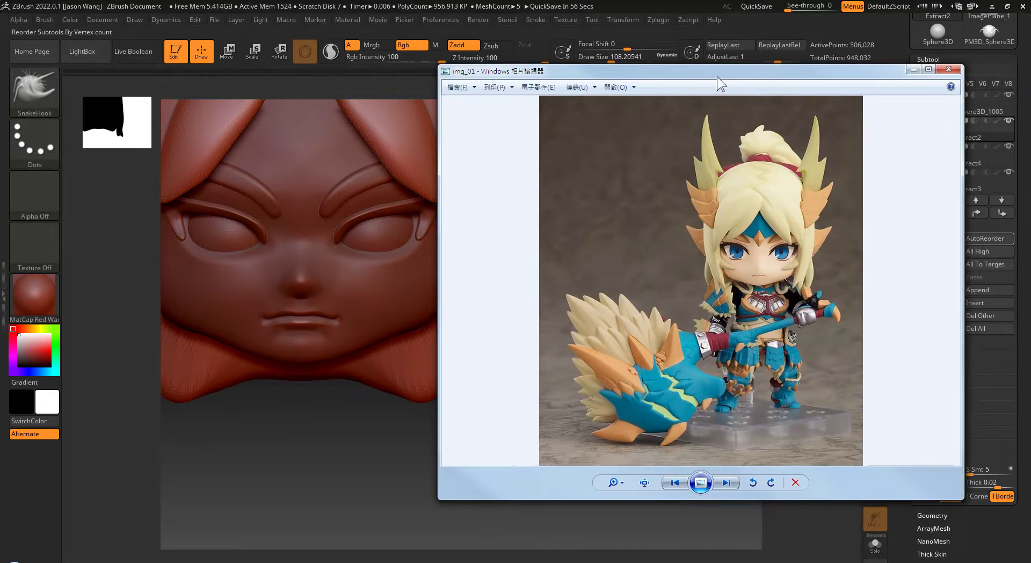
pyautogui.click(813, 311)
pyautogui.moveTo(672, 234)
pyautogui.mouseDown()
pyautogui.moveTo(502, 296)
pyautogui.moveTo(677, 363)
pyautogui.moveTo(483, 269)
pyautogui.mouseUp()
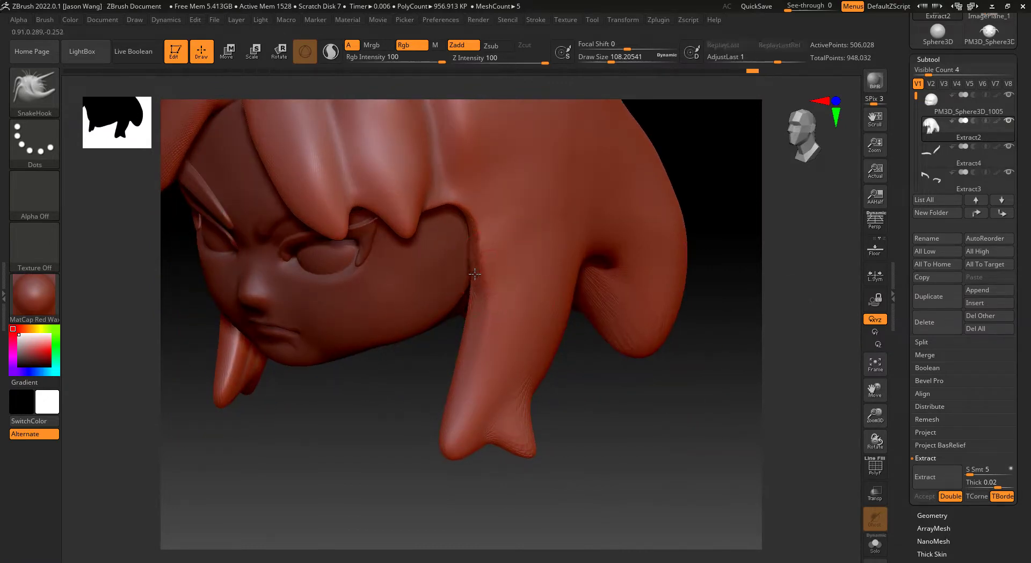
# Step: Make the PM3D_Sphere3D_1005 head mesh active and halve the brush size for cheek masking
pyautogui.click(467, 285)
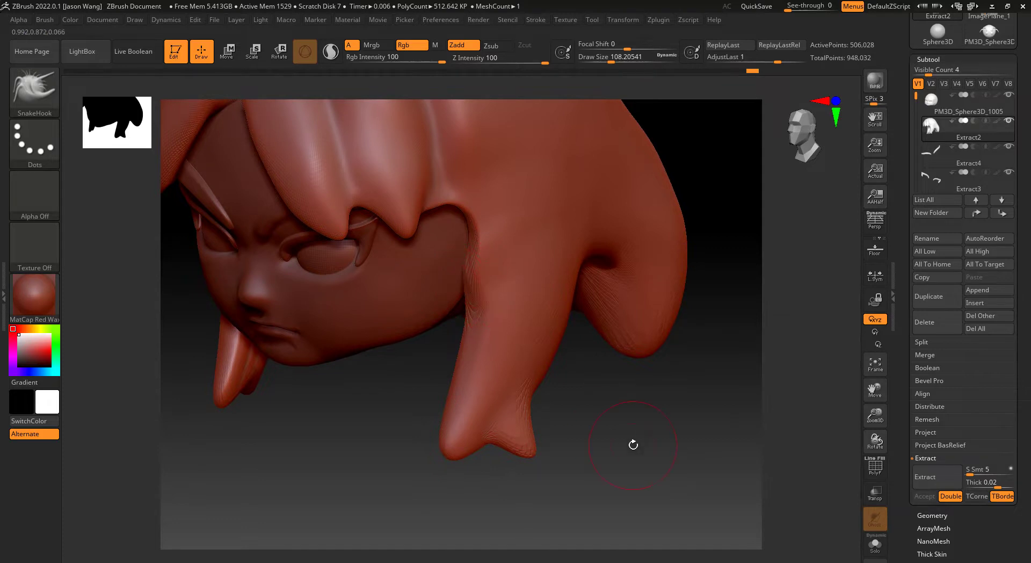
pyautogui.moveTo(633, 445); pyautogui.dragTo(502, 307)
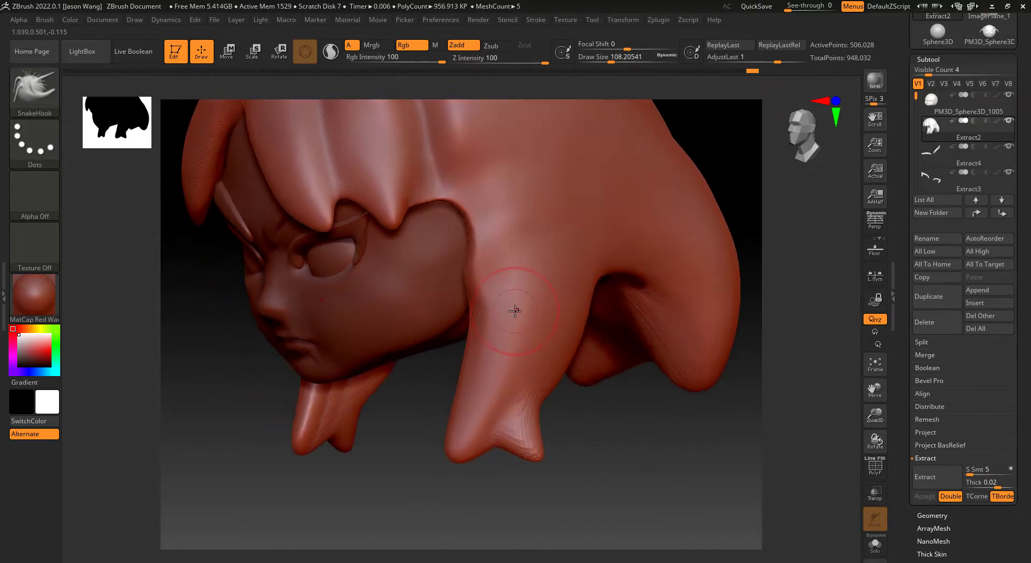
pyautogui.press('ctrl')
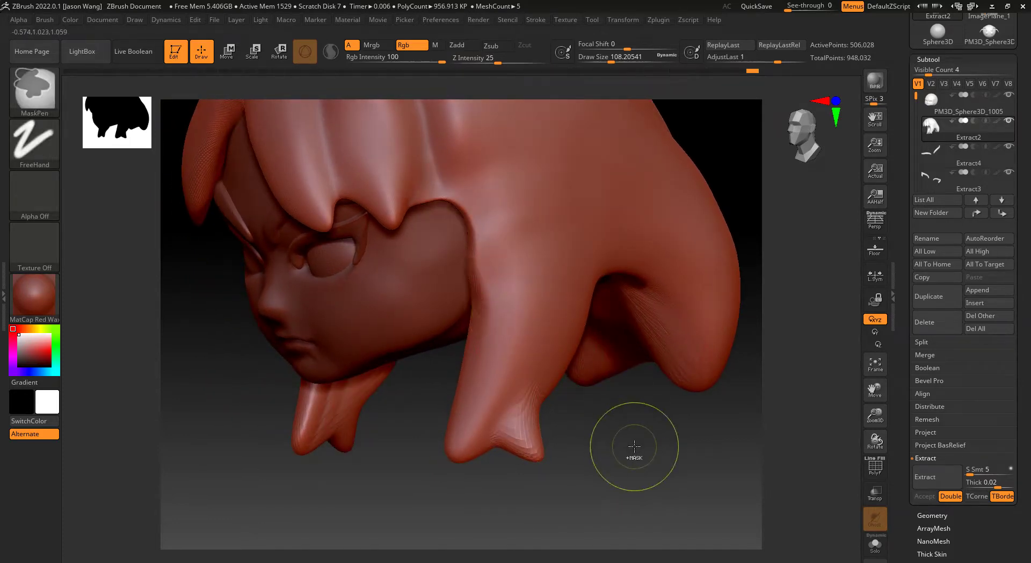
pyautogui.moveTo(652, 466)
pyautogui.mouseDown()
pyautogui.moveTo(667, 415)
pyautogui.moveTo(660, 344)
pyautogui.mouseUp()
pyautogui.keyDown('alt'); pyautogui.click(468, 312); pyautogui.keyUp('alt')
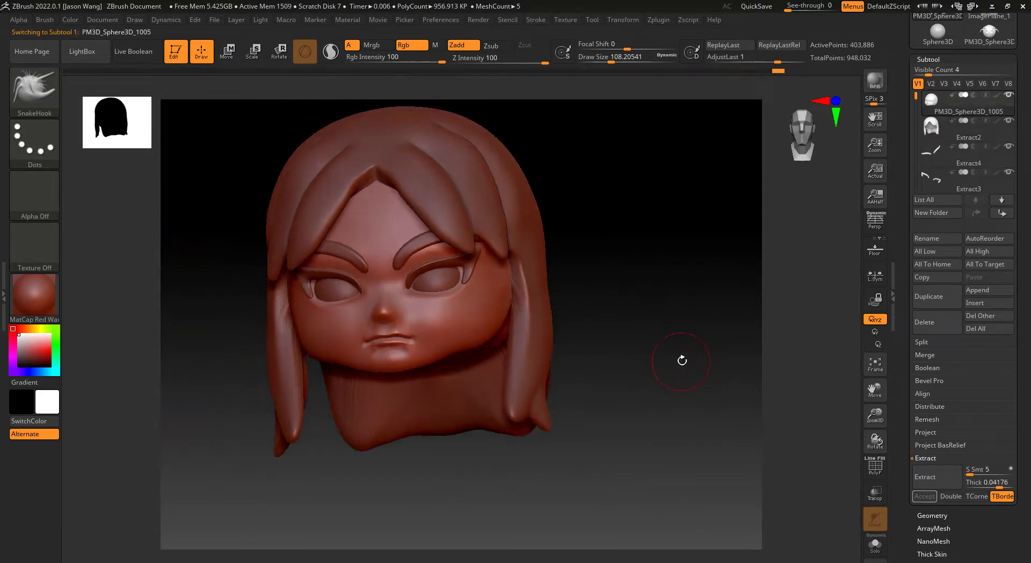
pyautogui.scroll(2, 681, 361)
pyautogui.scroll(3, 686, 361)
pyautogui.moveTo(691, 360)
pyautogui.mouseDown()
pyautogui.moveTo(682, 357)
pyautogui.moveTo(727, 349)
pyautogui.moveTo(656, 304)
pyautogui.mouseUp()
pyautogui.moveTo(732, 327)
pyautogui.mouseDown()
pyautogui.moveTo(726, 334)
pyautogui.moveTo(580, 268)
pyautogui.moveTo(545, 301)
pyautogui.mouseUp()
pyautogui.press('s')
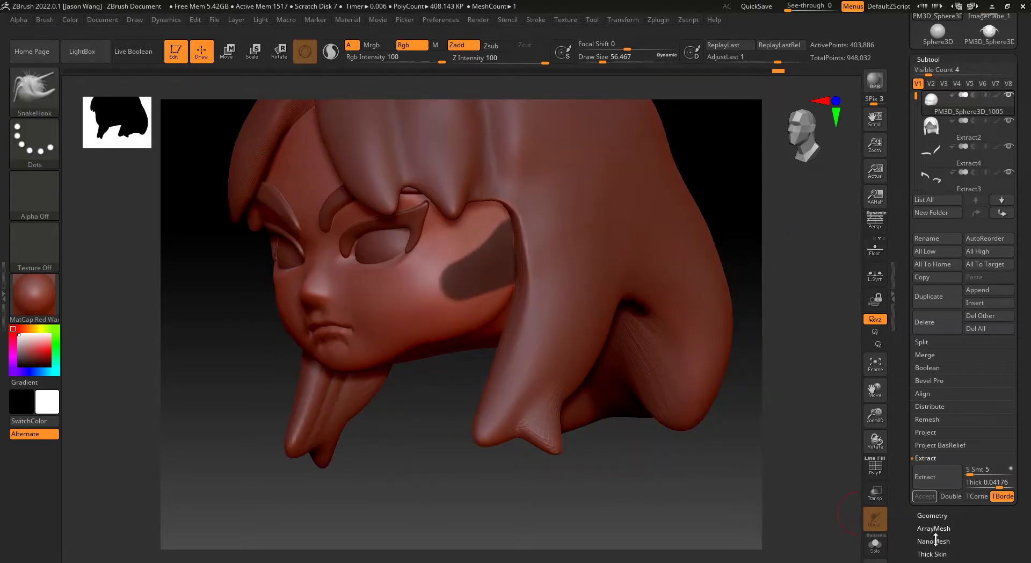
# Step: Solo the head, erase the cheek mask's lower tip and curve its upper edge inward
pyautogui.click(875, 544)
pyautogui.moveTo(668, 392)
pyautogui.mouseDown()
pyautogui.moveTo(646, 442)
pyautogui.moveTo(526, 311)
pyautogui.moveTo(500, 253)
pyautogui.moveTo(506, 277)
pyautogui.mouseUp()
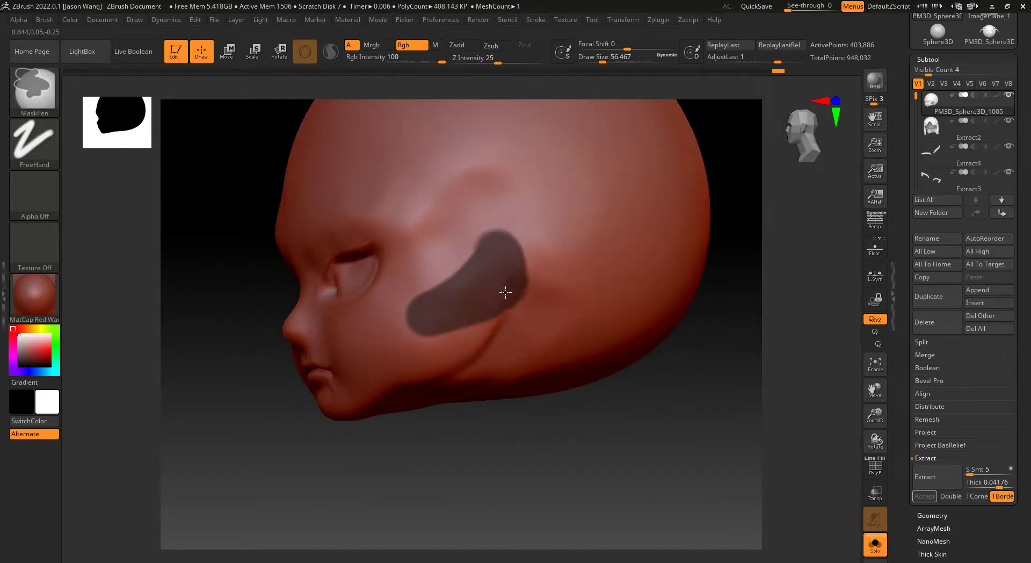
pyautogui.moveTo(605, 421); pyautogui.dragTo(593, 414)
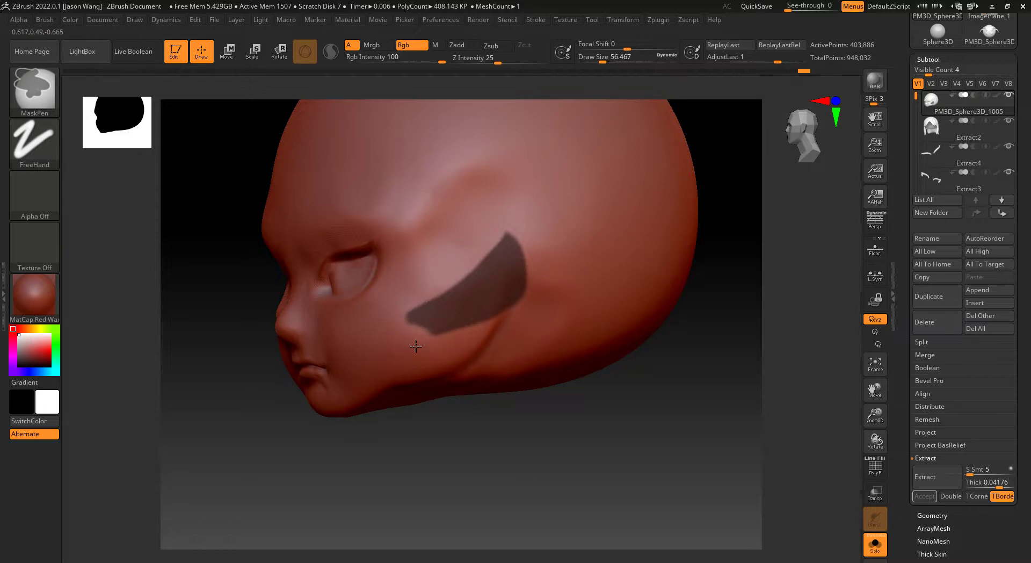
pyautogui.keyDown('ctrl'); pyautogui.keyDown('alt'); pyautogui.moveTo(384, 328); pyautogui.dragTo(423, 338); pyautogui.keyUp('alt'); pyautogui.keyUp('ctrl')
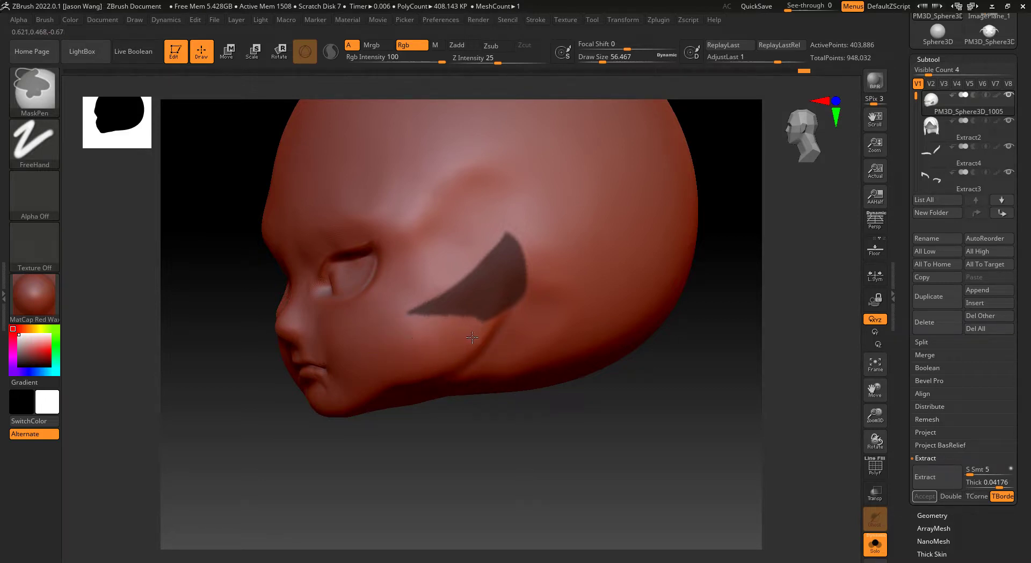
pyautogui.moveTo(580, 387); pyautogui.dragTo(624, 406)
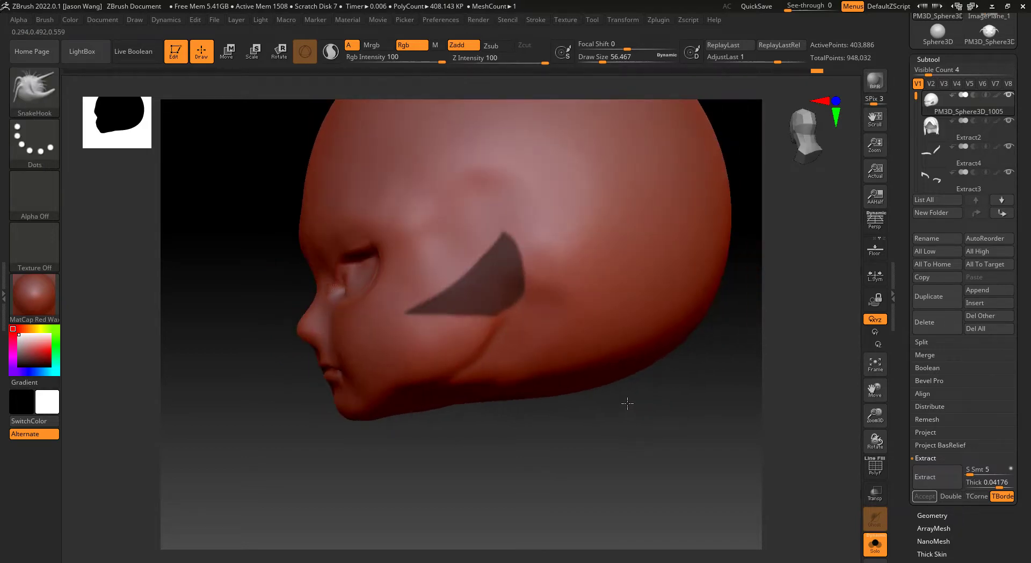
pyautogui.keyDown('ctrl'); pyautogui.keyDown('alt'); pyautogui.moveTo(518, 214); pyautogui.dragTo(531, 275); pyautogui.keyUp('alt'); pyautogui.keyUp('ctrl')
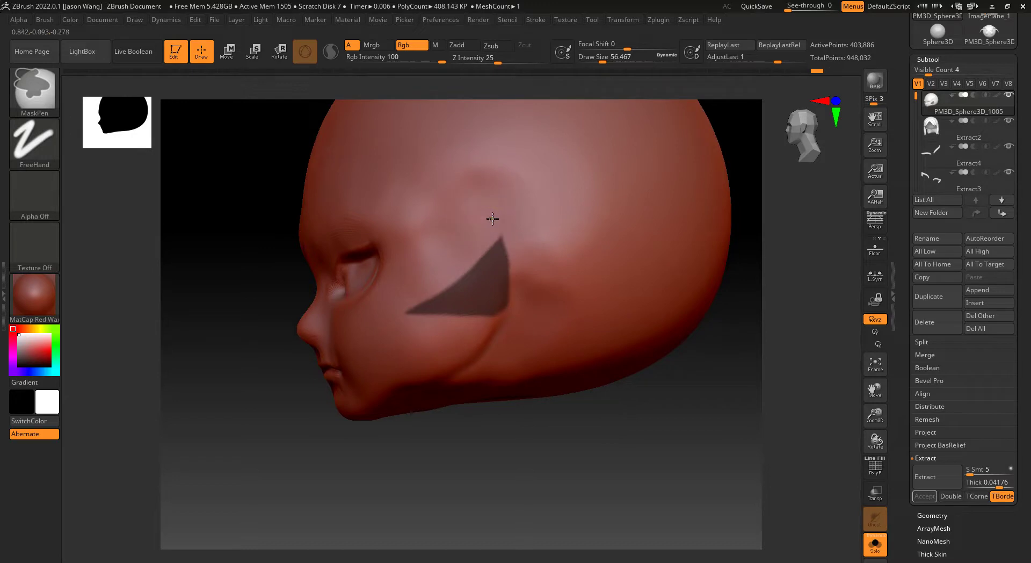
pyautogui.moveTo(645, 437)
pyautogui.mouseDown()
pyautogui.moveTo(704, 454)
pyautogui.moveTo(686, 440)
pyautogui.moveTo(599, 425)
pyautogui.moveTo(591, 413)
pyautogui.mouseUp()
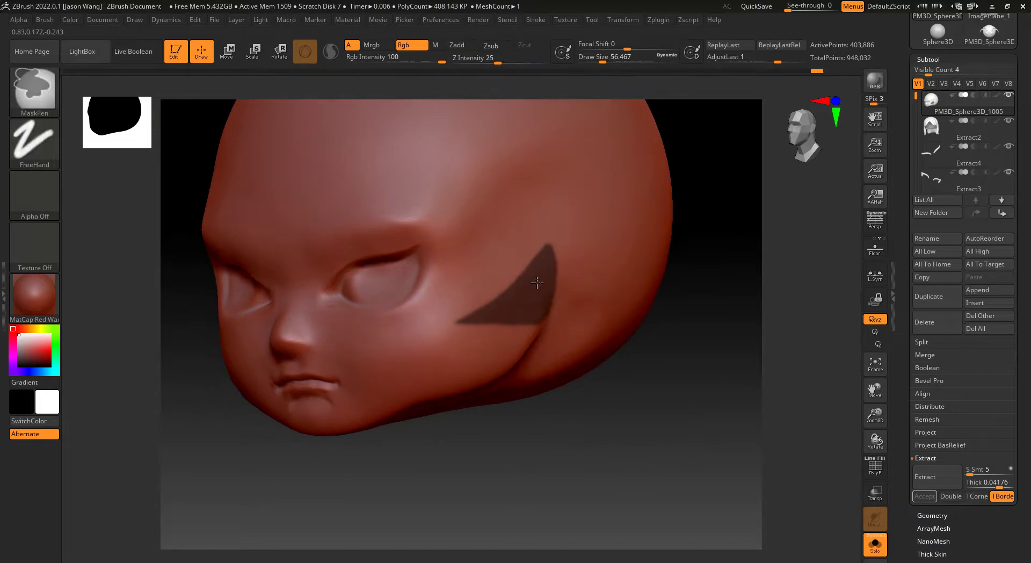
# Step: Extend the cheek mask into a longer band, undoing an oversized stroke
pyautogui.keyDown('ctrl'); pyautogui.moveTo(511, 303); pyautogui.dragTo(424, 336); pyautogui.keyUp('ctrl')
pyautogui.moveTo(559, 428)
pyautogui.keyDown('shift'); pyautogui.mouseDown()
pyautogui.moveTo(591, 423)
pyautogui.moveTo(570, 419)
pyautogui.mouseUp(); pyautogui.keyUp('shift')
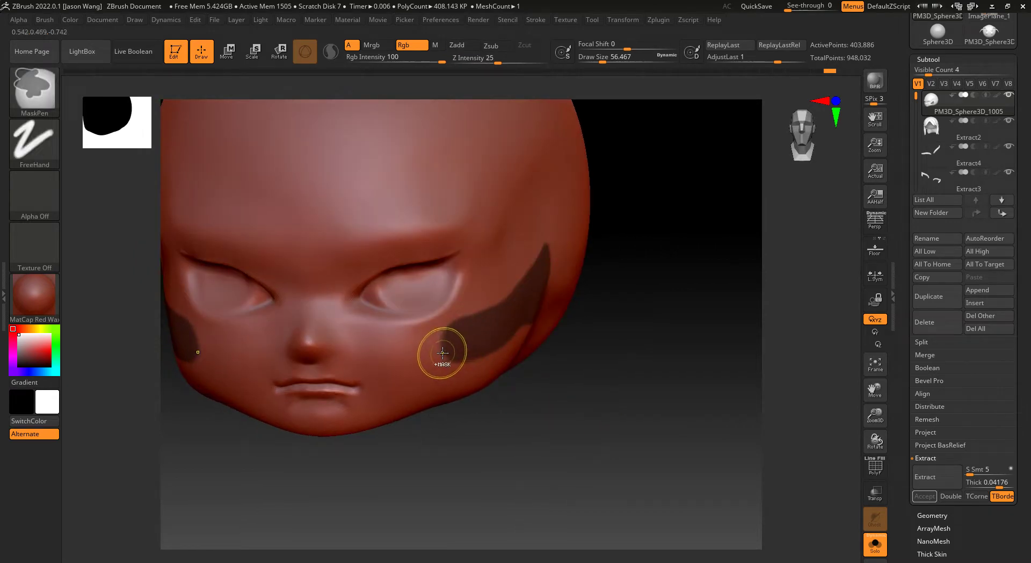
pyautogui.keyDown('ctrl'); pyautogui.moveTo(440, 352); pyautogui.dragTo(451, 351); pyautogui.keyUp('ctrl')
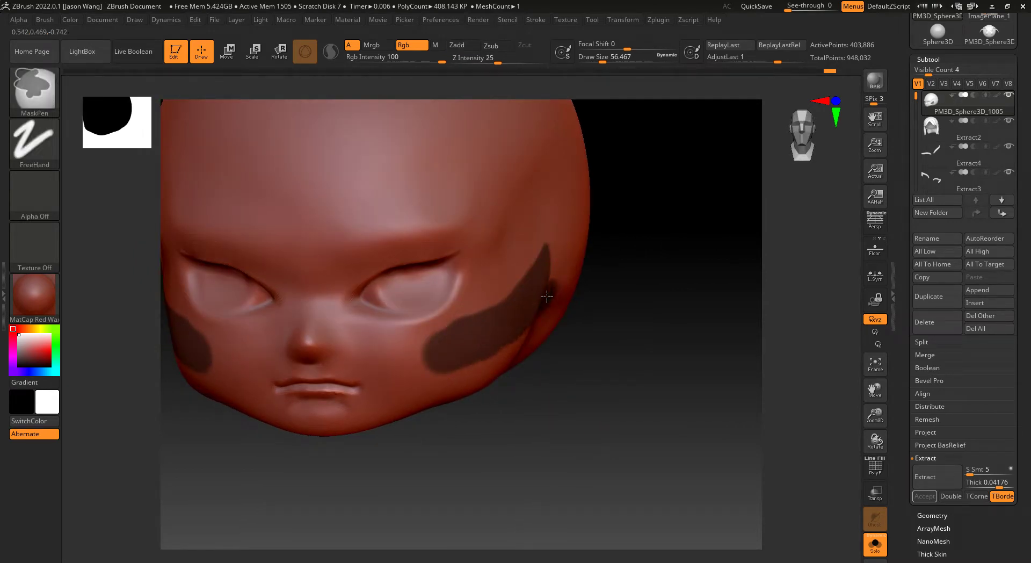
pyautogui.moveTo(585, 301); pyautogui.dragTo(493, 334)
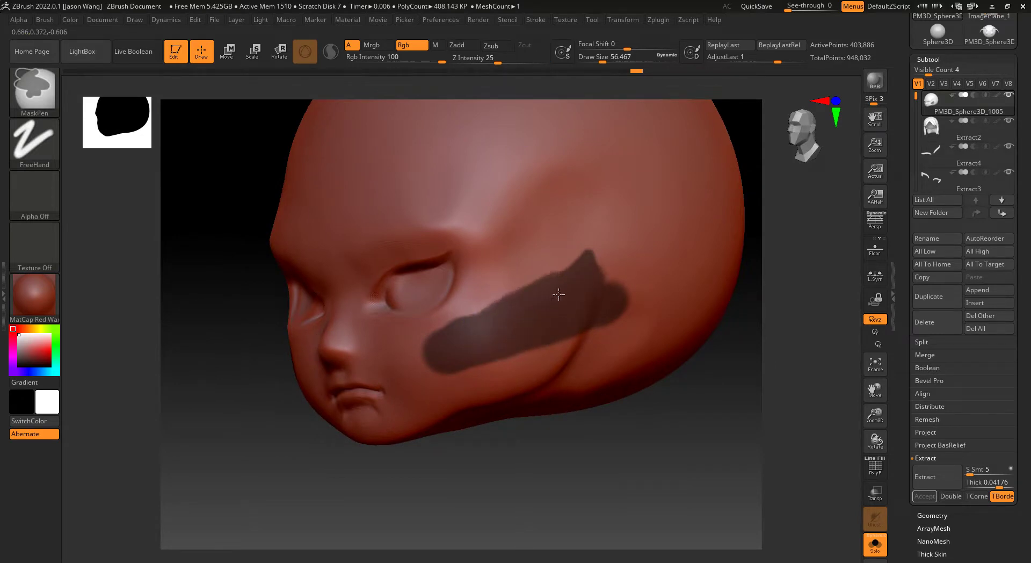
pyautogui.hotkey('ctrl', 'z')
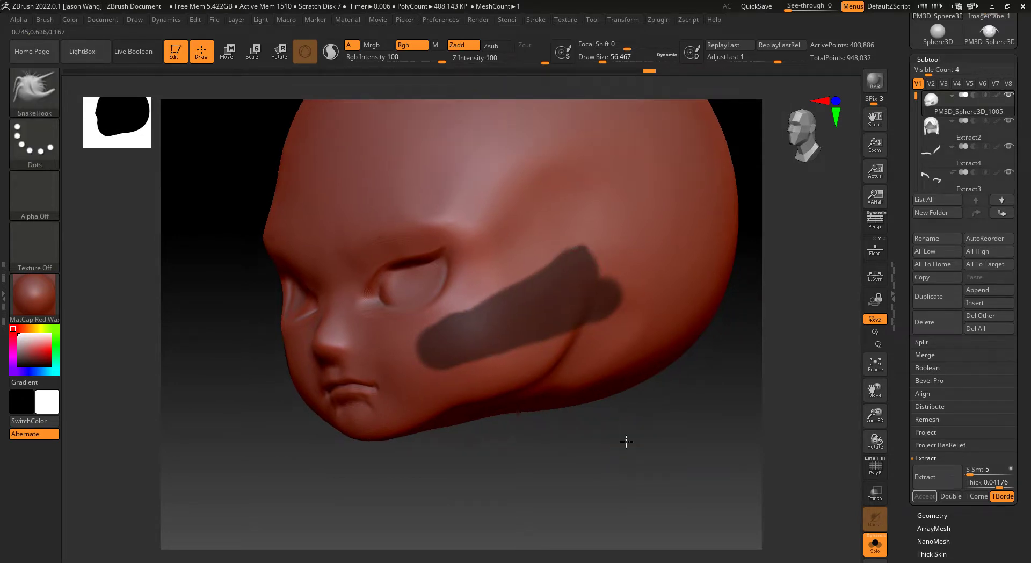
pyautogui.moveTo(638, 449); pyautogui.dragTo(408, 322)
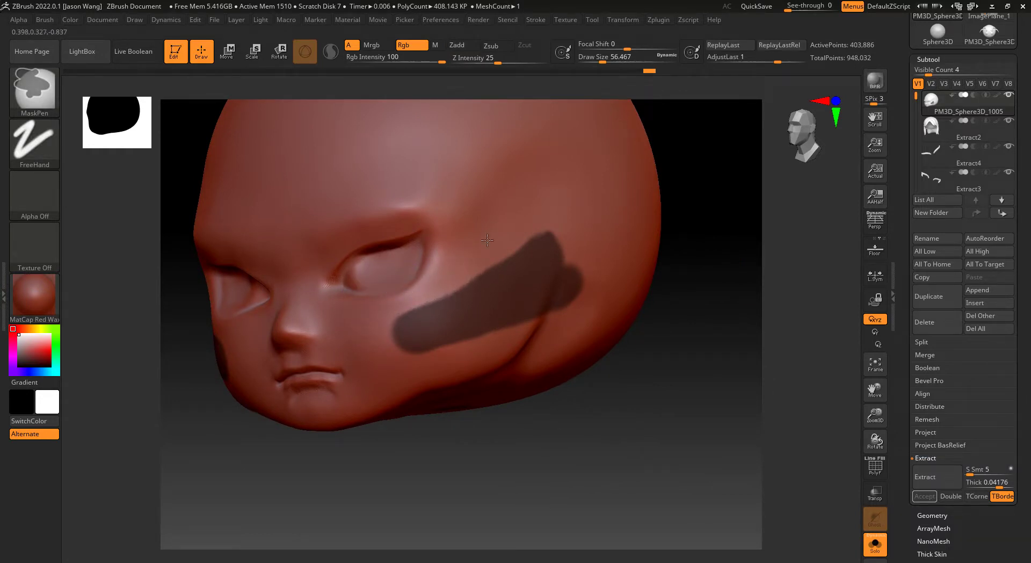
# Step: Trim the mask's lower edge and cut a straight edge off its right lobe into a wedge
pyautogui.keyDown('ctrl'); pyautogui.keyDown('alt'); pyautogui.moveTo(405, 344); pyautogui.dragTo(361, 344); pyautogui.keyUp('alt'); pyautogui.keyUp('ctrl')
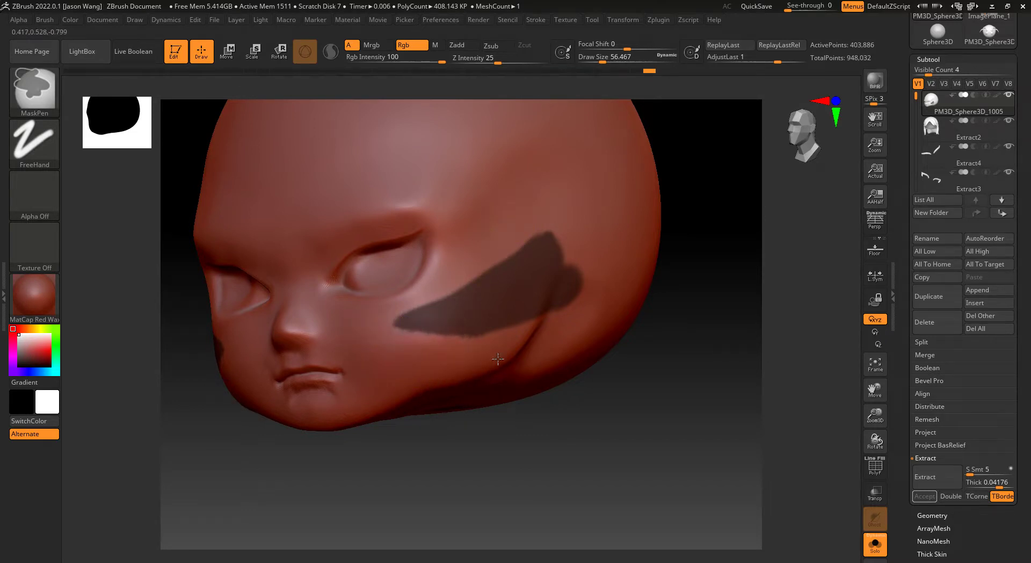
pyautogui.moveTo(638, 454); pyautogui.dragTo(472, 403)
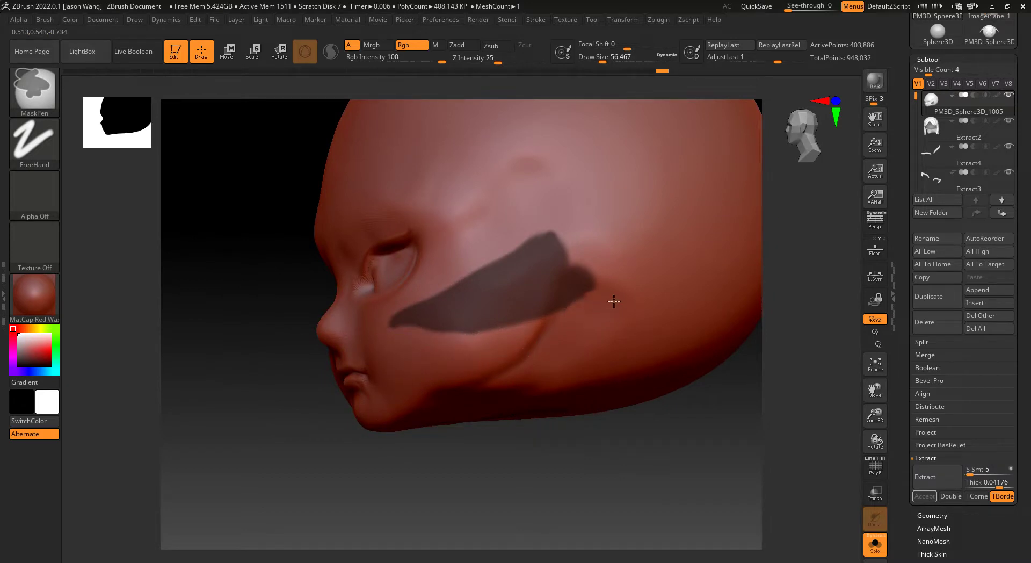
pyautogui.moveTo(635, 480); pyautogui.dragTo(653, 483)
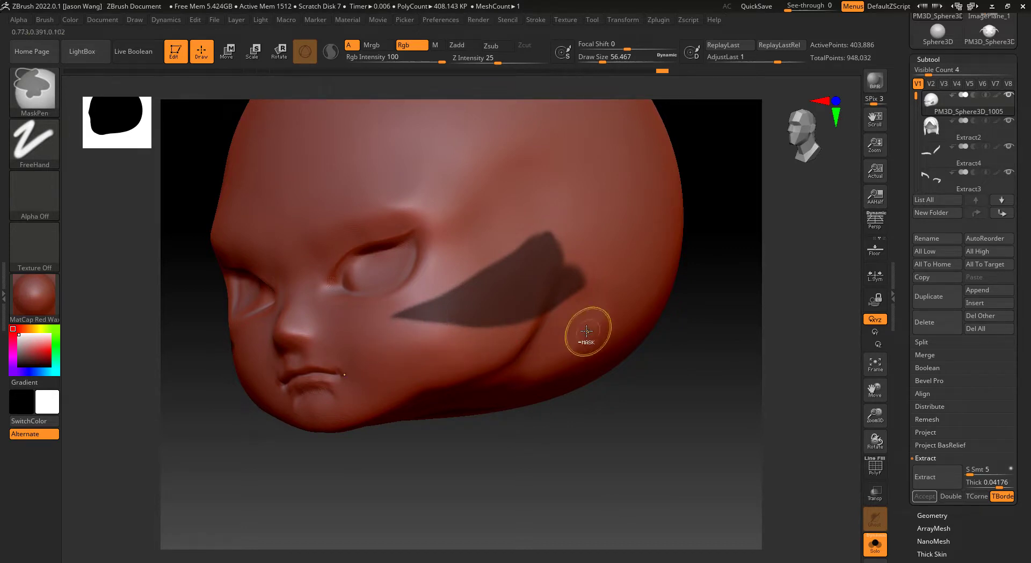
pyautogui.press('ctrl')
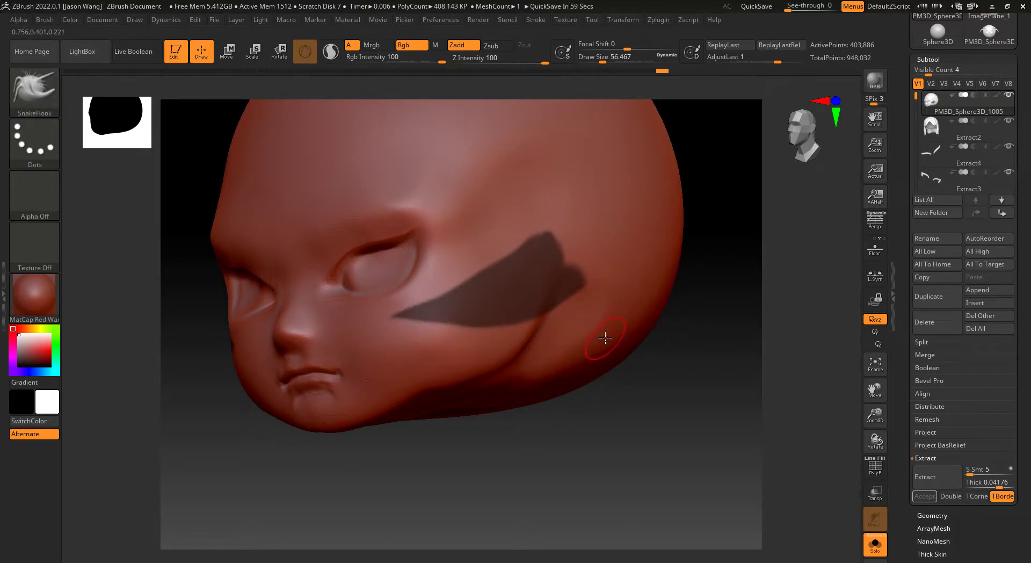
pyautogui.moveTo(691, 483)
pyautogui.mouseDown()
pyautogui.moveTo(653, 478)
pyautogui.moveTo(626, 350)
pyautogui.mouseUp()
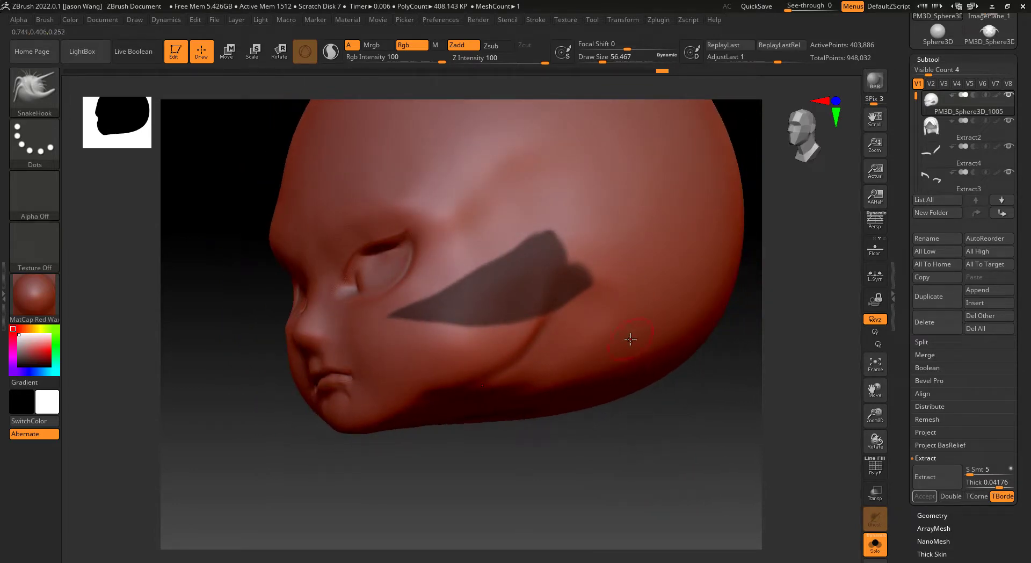
pyautogui.press('ctrl')
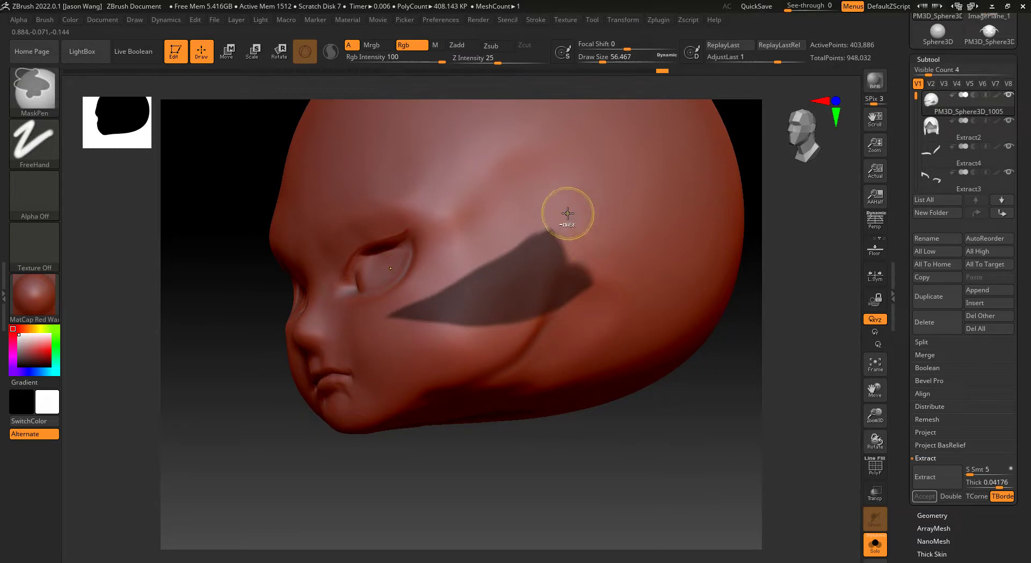
pyautogui.keyDown('ctrl'); pyautogui.keyDown('alt'); pyautogui.moveTo(582, 240); pyautogui.dragTo(594, 308); pyautogui.keyUp('alt'); pyautogui.keyUp('ctrl')
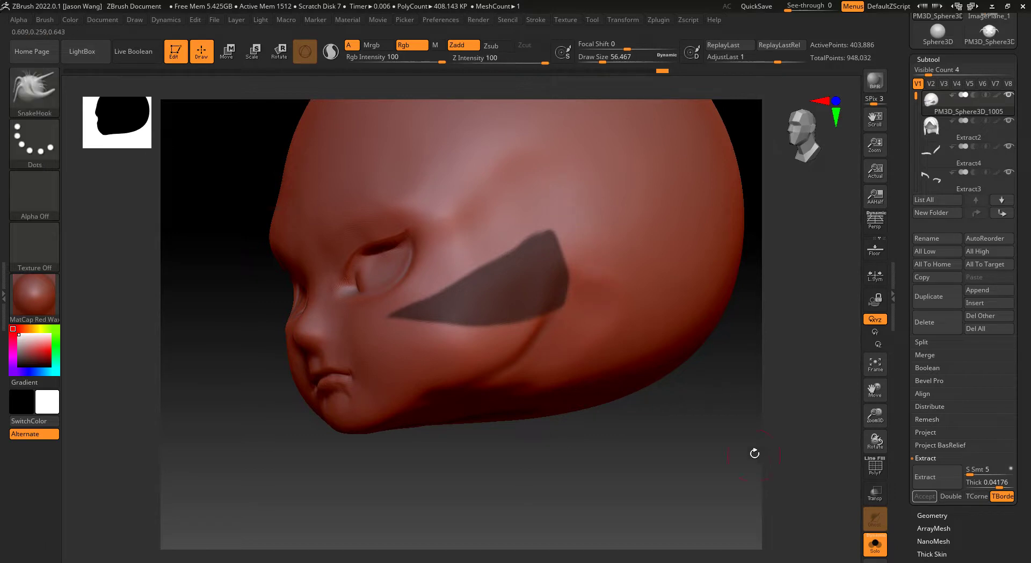
pyautogui.moveTo(714, 469); pyautogui.dragTo(730, 481)
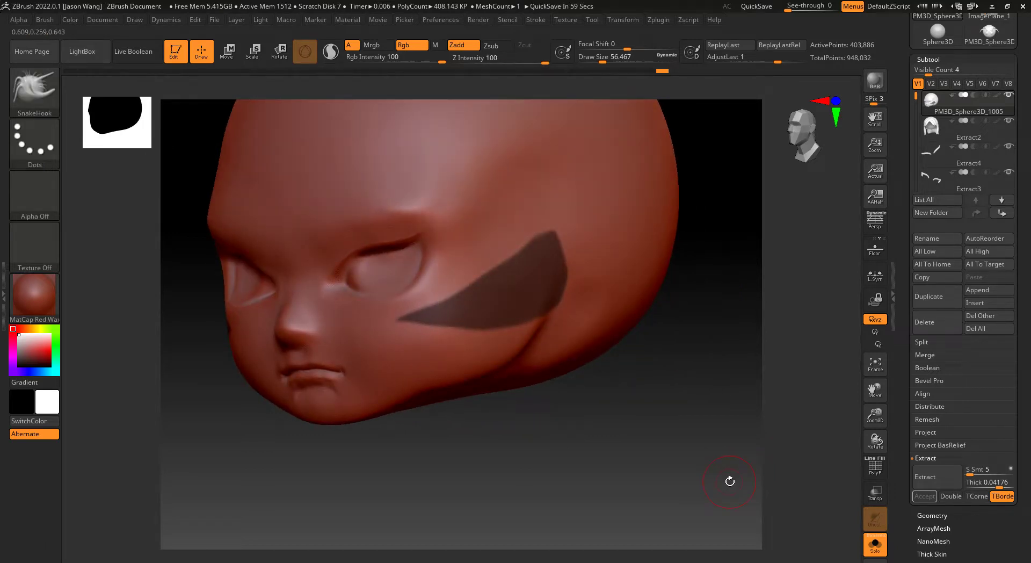
# Step: Turn Solo off and Extract then Accept the masked cheek areas as a new Extract3 subtool
pyautogui.click(875, 544)
pyautogui.keyDown('shift'); pyautogui.moveTo(470, 491); pyautogui.dragTo(460, 478); pyautogui.keyUp('shift')
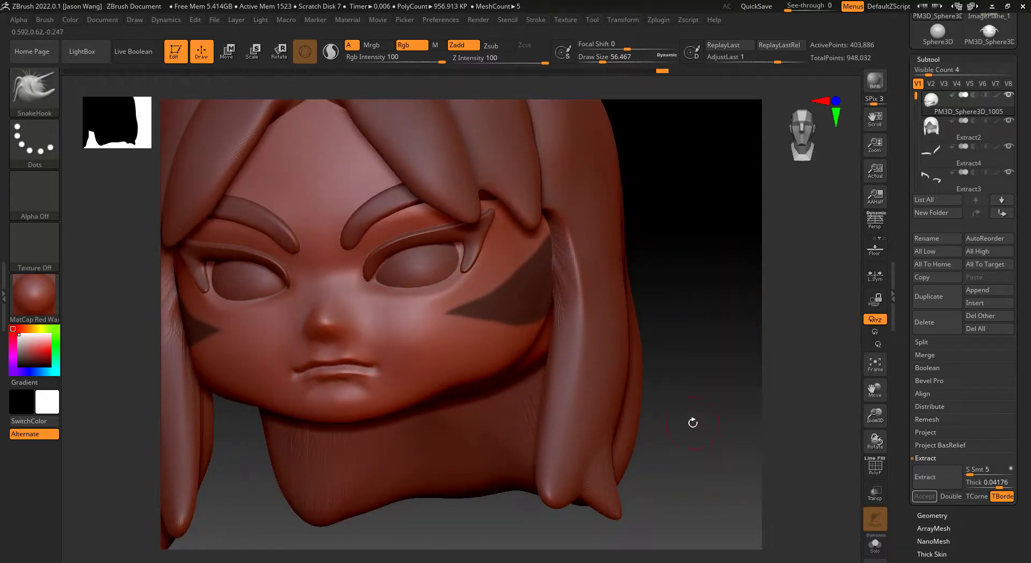
pyautogui.keyDown('alt'); pyautogui.moveTo(690, 420); pyautogui.dragTo(687, 321); pyautogui.keyUp('alt')
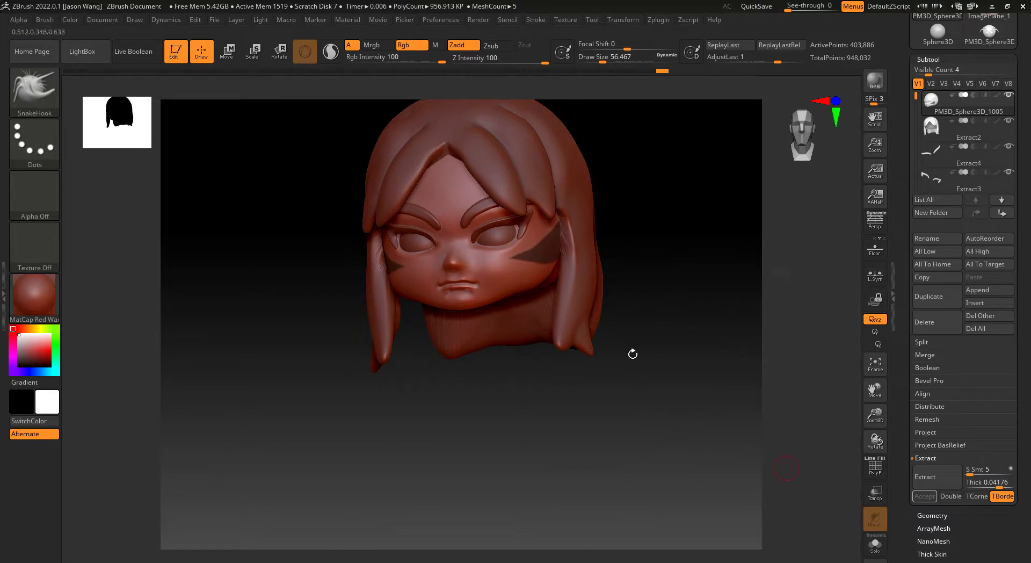
pyautogui.click(925, 476)
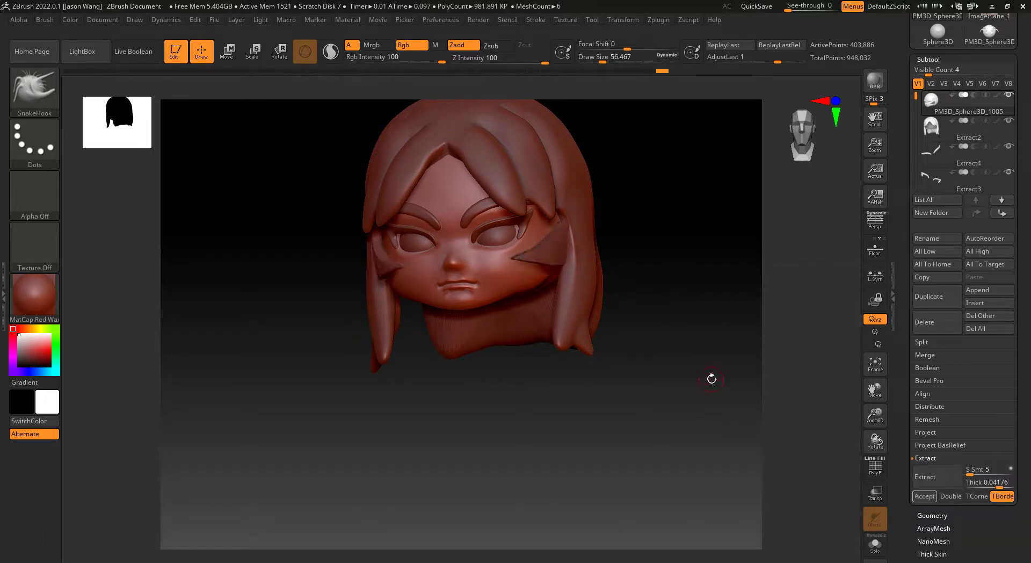
pyautogui.click(918, 498)
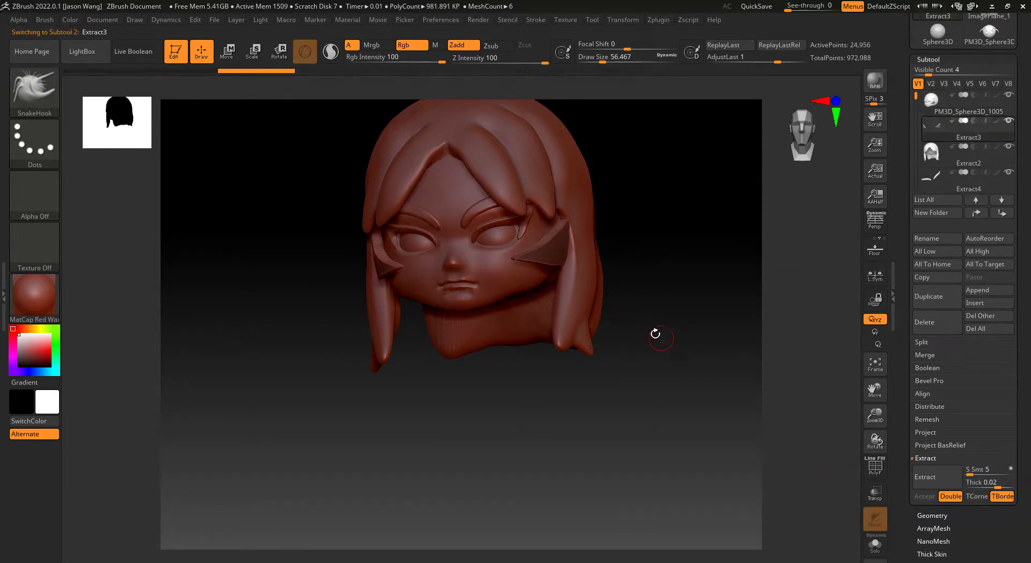
# Step: Solo Extract3, hide one sideburn piece to inspect the other, then unhide both
pyautogui.moveTo(686, 287)
pyautogui.mouseDown()
pyautogui.moveTo(702, 294)
pyautogui.moveTo(690, 272)
pyautogui.moveTo(708, 361)
pyautogui.moveTo(714, 345)
pyautogui.mouseUp()
pyautogui.click(875, 551)
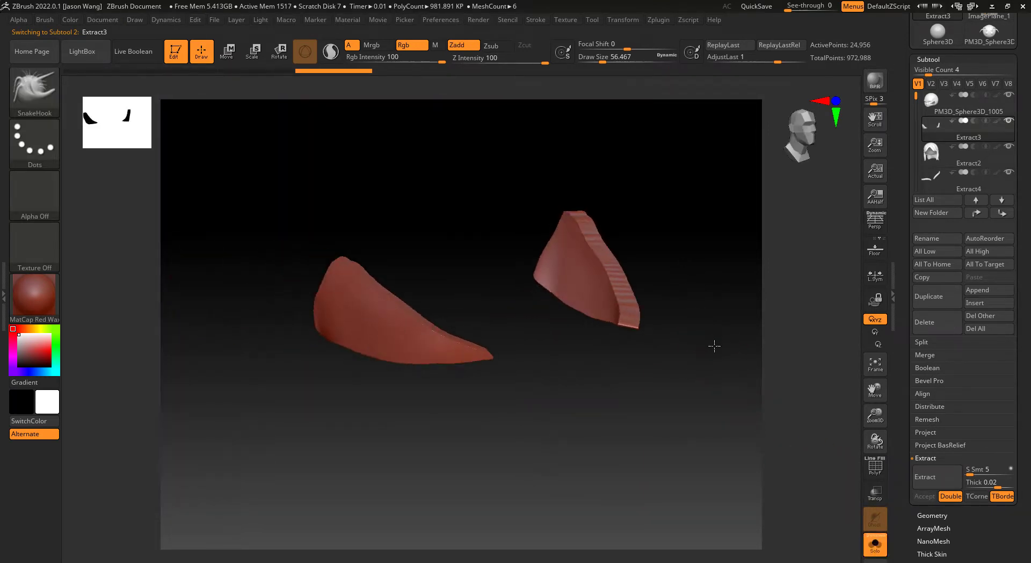
pyautogui.keyDown('ctrl'); pyautogui.keyDown('shift'); pyautogui.click(562, 272); pyautogui.keyUp('shift'); pyautogui.keyUp('ctrl')
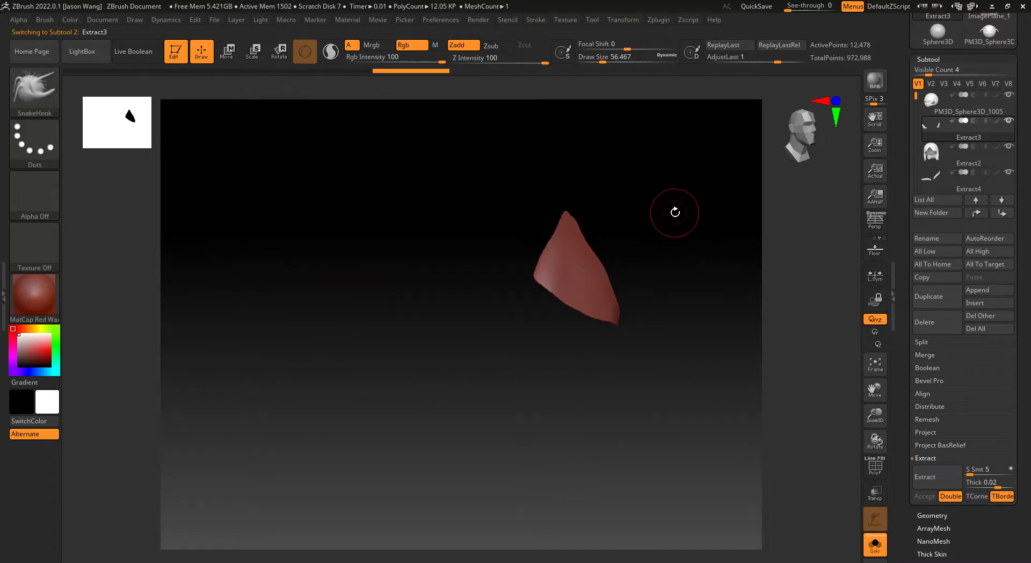
pyautogui.moveTo(675, 212)
pyautogui.mouseDown()
pyautogui.moveTo(693, 316)
pyautogui.moveTo(674, 316)
pyautogui.moveTo(665, 341)
pyautogui.mouseUp()
pyautogui.moveTo(640, 187)
pyautogui.keyDown('ctrl'); pyautogui.mouseDown()
pyautogui.moveTo(638, 203)
pyautogui.moveTo(246, 545)
pyautogui.mouseUp(); pyautogui.keyUp('ctrl')
pyautogui.moveTo(608, 460)
pyautogui.mouseDown()
pyautogui.moveTo(716, 342)
pyautogui.moveTo(724, 405)
pyautogui.moveTo(692, 376)
pyautogui.mouseUp()
# Step: Smooth the sideburns, check them from below and the side, then switch to the Move brush
pyautogui.press('shift')
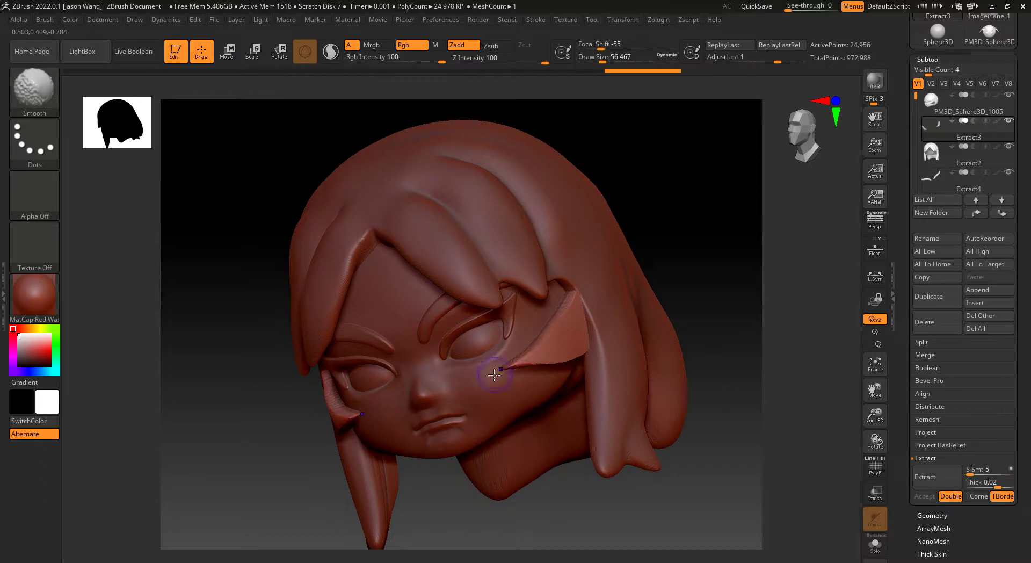
pyautogui.moveTo(590, 493)
pyautogui.mouseDown()
pyautogui.moveTo(732, 418)
pyautogui.moveTo(539, 319)
pyautogui.moveTo(587, 336)
pyautogui.mouseUp()
pyautogui.press('shift')
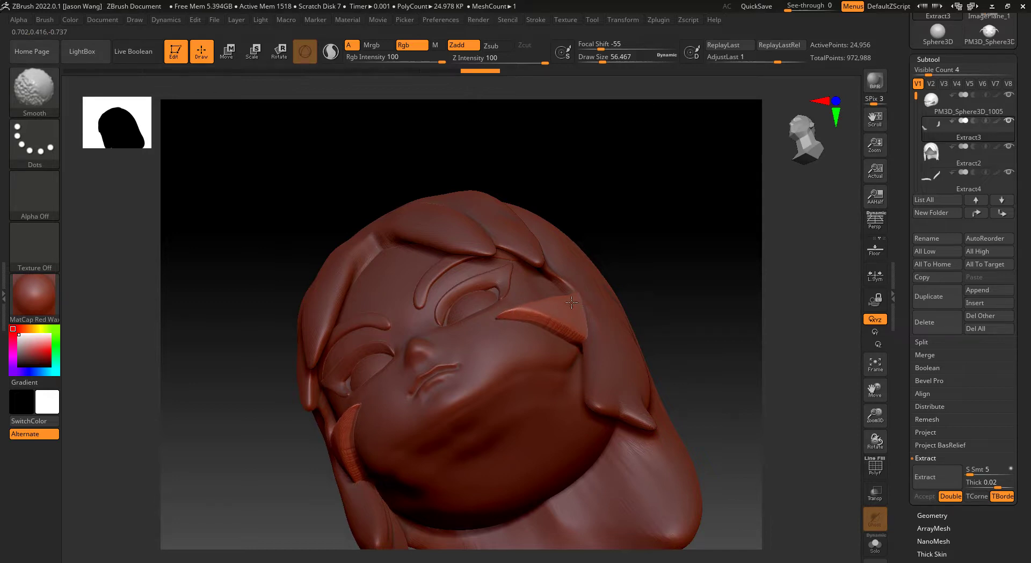
pyautogui.moveTo(644, 301); pyautogui.dragTo(713, 322)
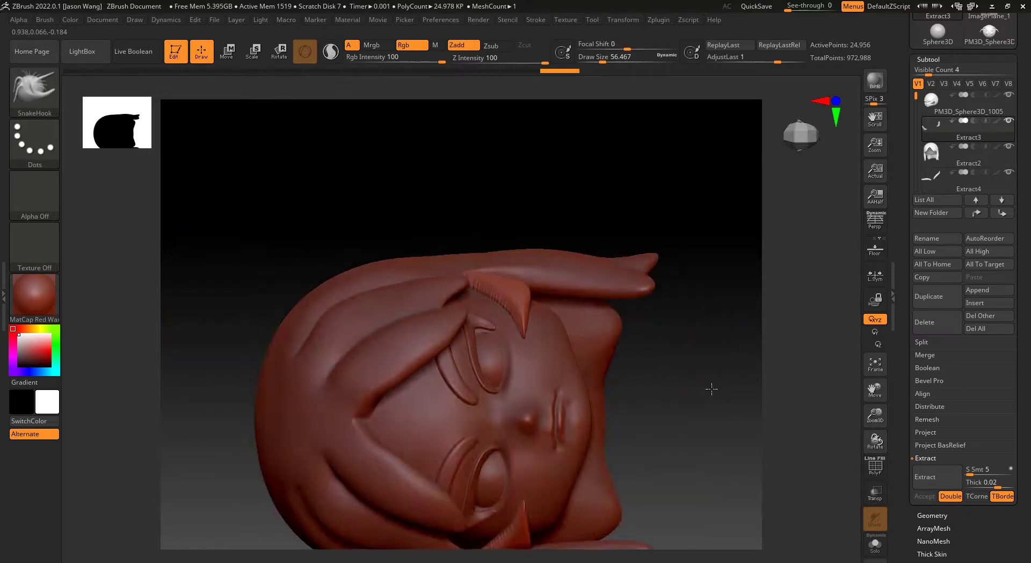
pyautogui.moveTo(711, 388)
pyautogui.mouseDown()
pyautogui.moveTo(656, 292)
pyautogui.moveTo(665, 392)
pyautogui.moveTo(691, 408)
pyautogui.moveTo(698, 349)
pyautogui.mouseUp()
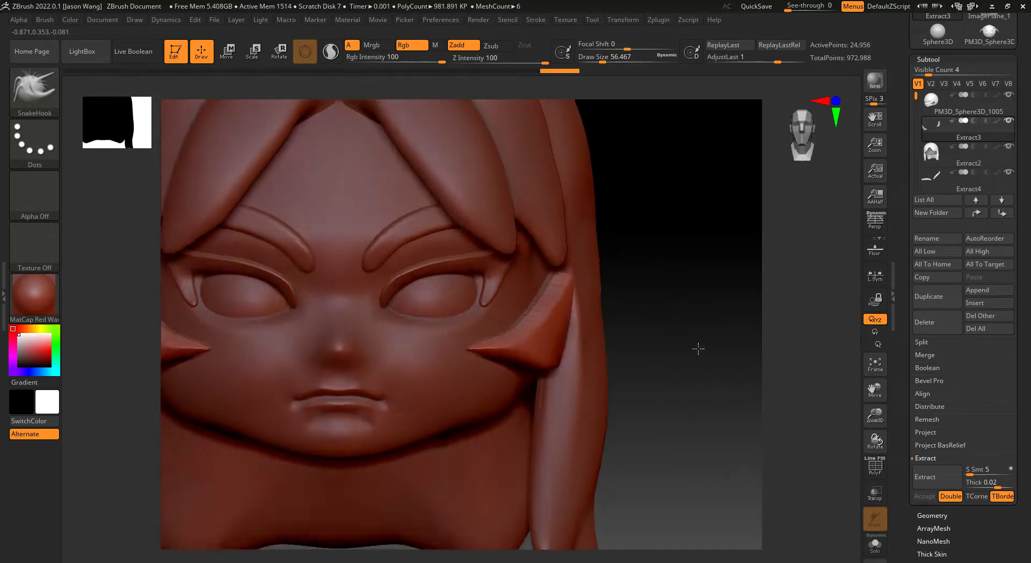
pyautogui.click(35, 87)
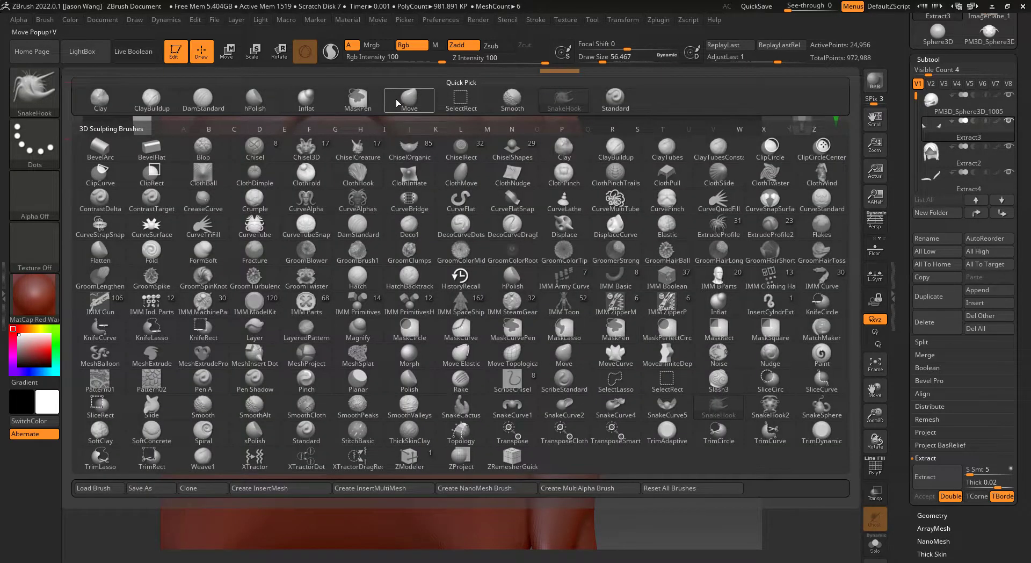
pyautogui.click(419, 101)
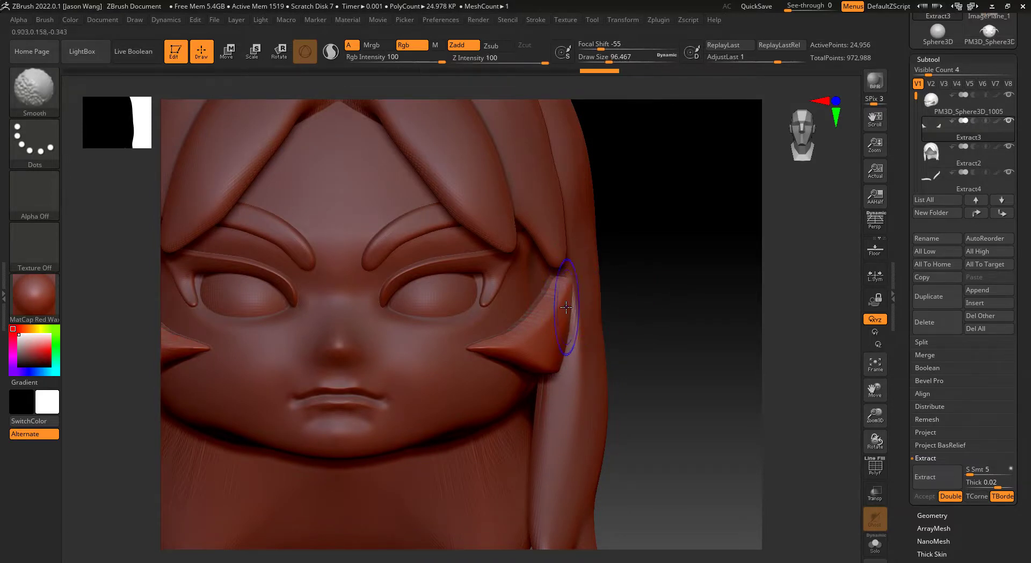
# Step: Smooth the right sideburn's upper edge and body into a clean spike pointing toward the nose
pyautogui.moveTo(720, 370); pyautogui.dragTo(566, 344)
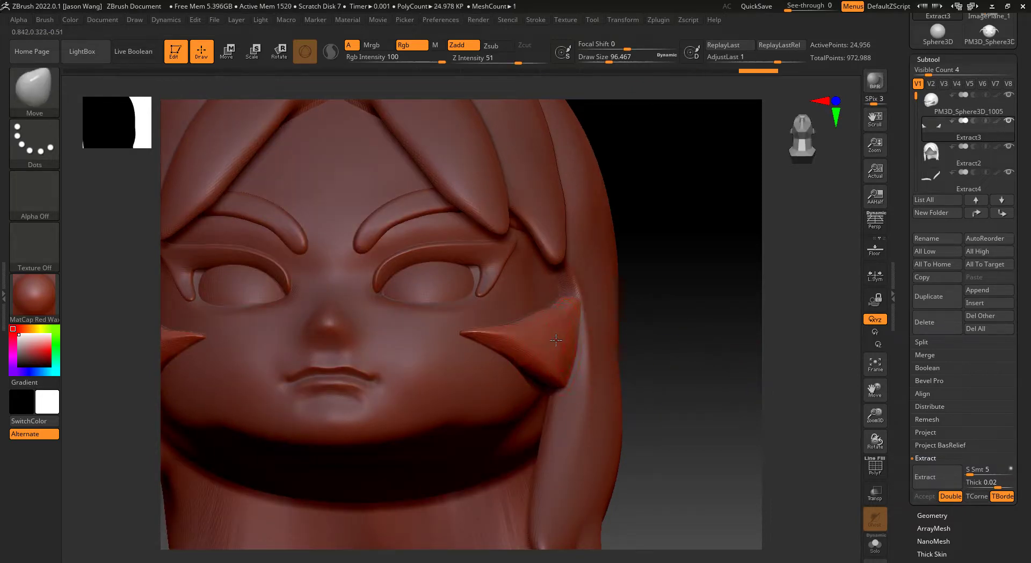
pyautogui.moveTo(576, 340); pyautogui.dragTo(603, 349, button='right')
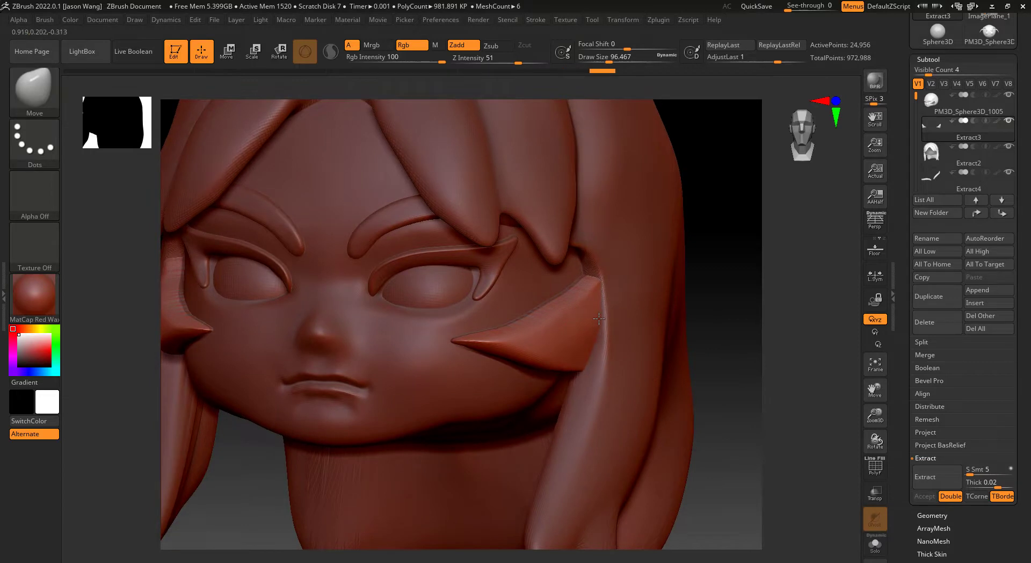
pyautogui.press('shift')
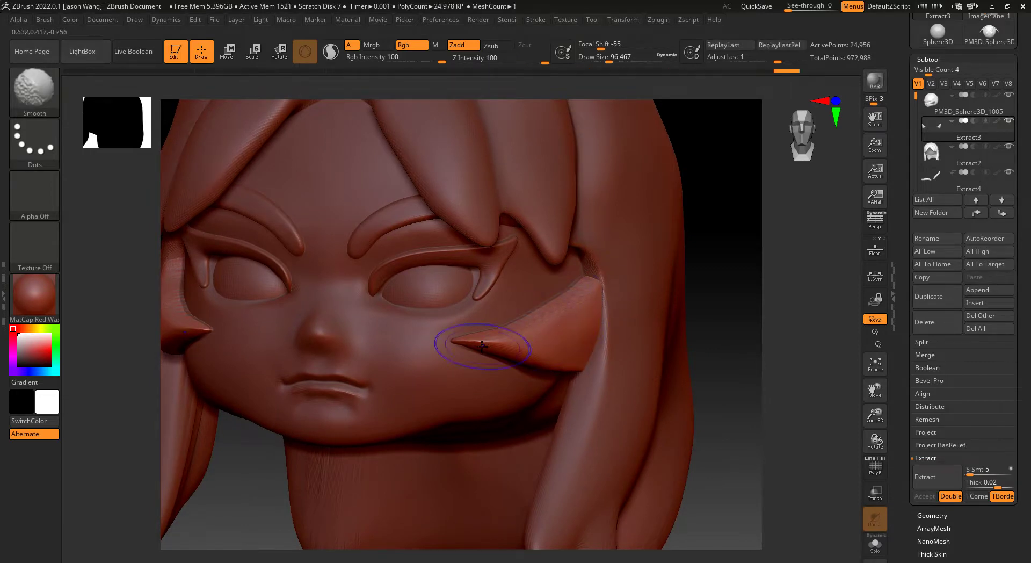
pyautogui.keyDown('shift'); pyautogui.moveTo(593, 294); pyautogui.dragTo(529, 288); pyautogui.keyUp('shift')
pyautogui.moveTo(727, 390); pyautogui.dragTo(743, 357)
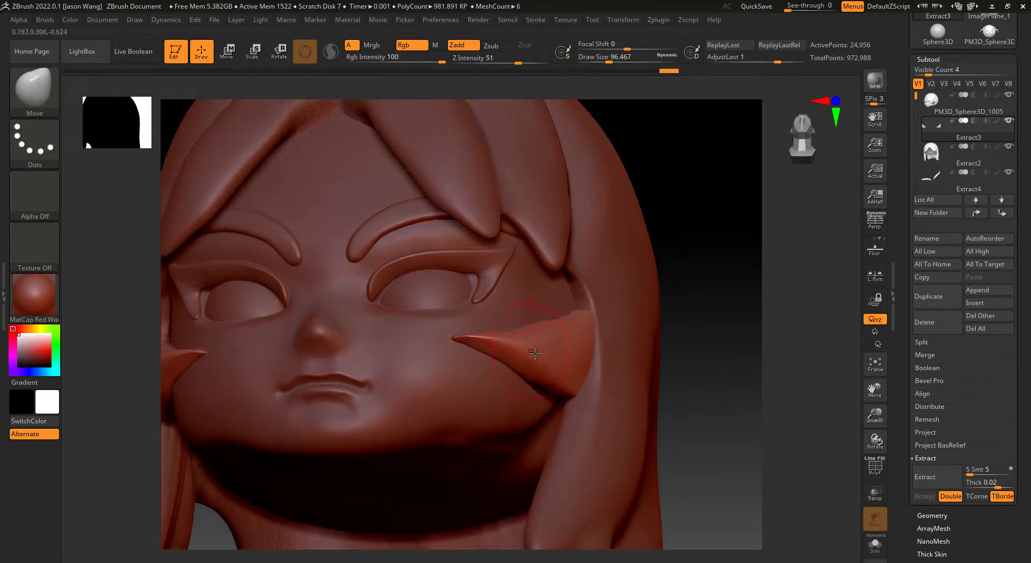
pyautogui.press('shift')
pyautogui.keyDown('shift'); pyautogui.moveTo(531, 363); pyautogui.dragTo(555, 349); pyautogui.keyUp('shift')
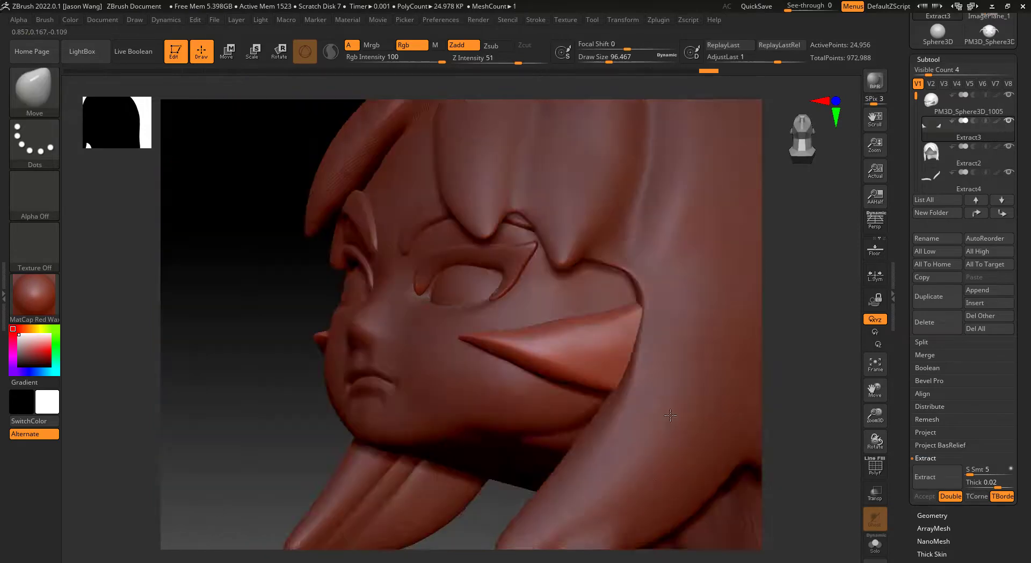
pyautogui.moveTo(677, 376); pyautogui.dragTo(608, 396)
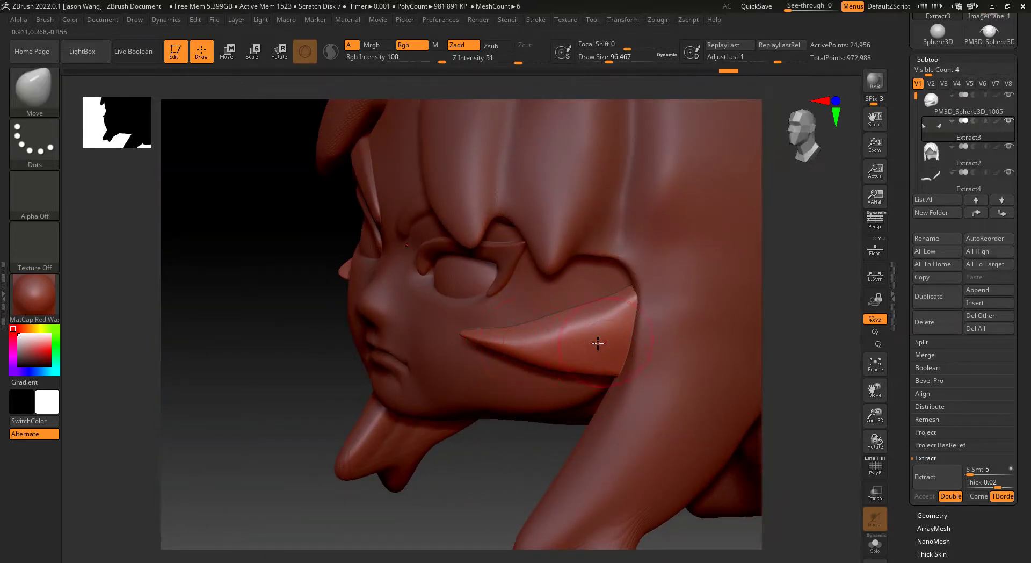
pyautogui.click(37, 98)
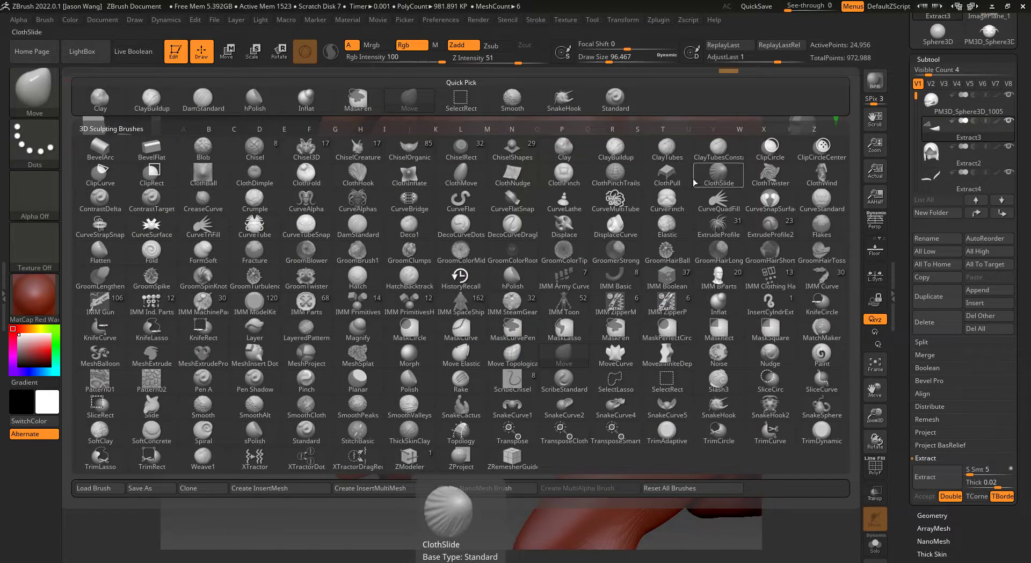
# Step: Carve a strand groove along the right sideburn with DamStandard (Zsub, Z Intensity 16), smooth it, and frame the head
pyautogui.click(357, 224)
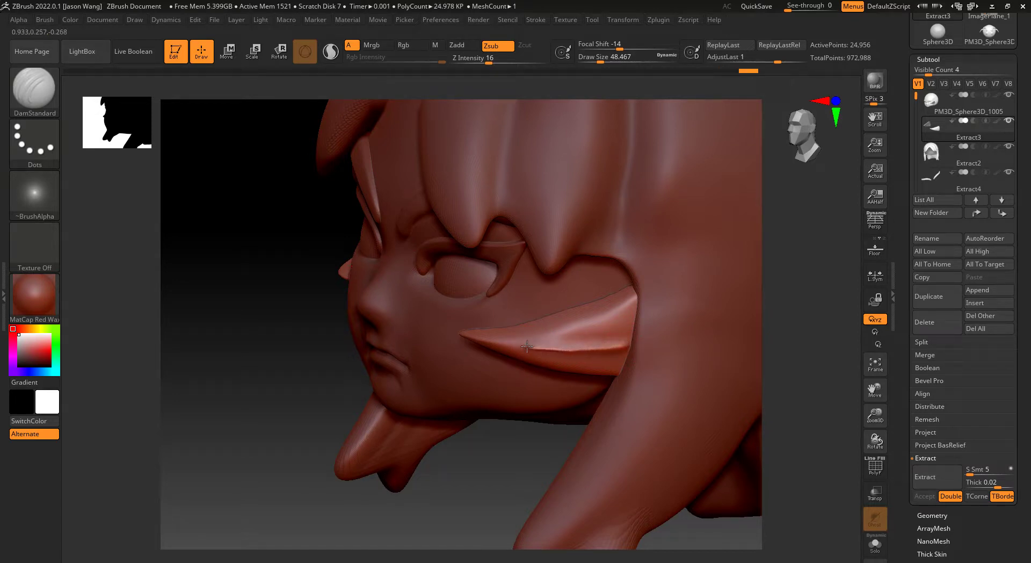
pyautogui.moveTo(500, 473); pyautogui.dragTo(559, 368)
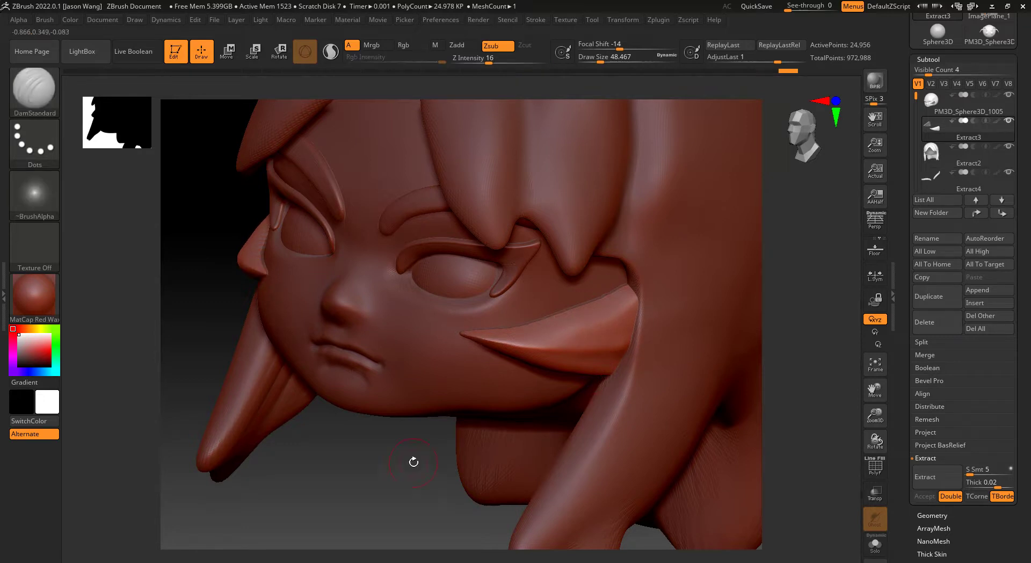
pyautogui.moveTo(414, 459)
pyautogui.mouseDown()
pyautogui.moveTo(379, 430)
pyautogui.moveTo(514, 342)
pyautogui.mouseUp()
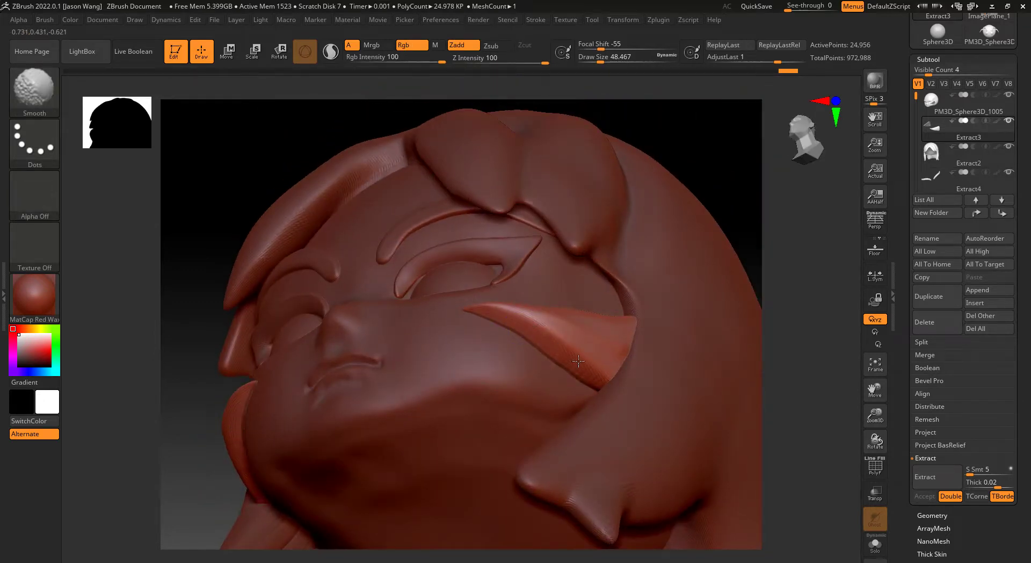
pyautogui.press('shift')
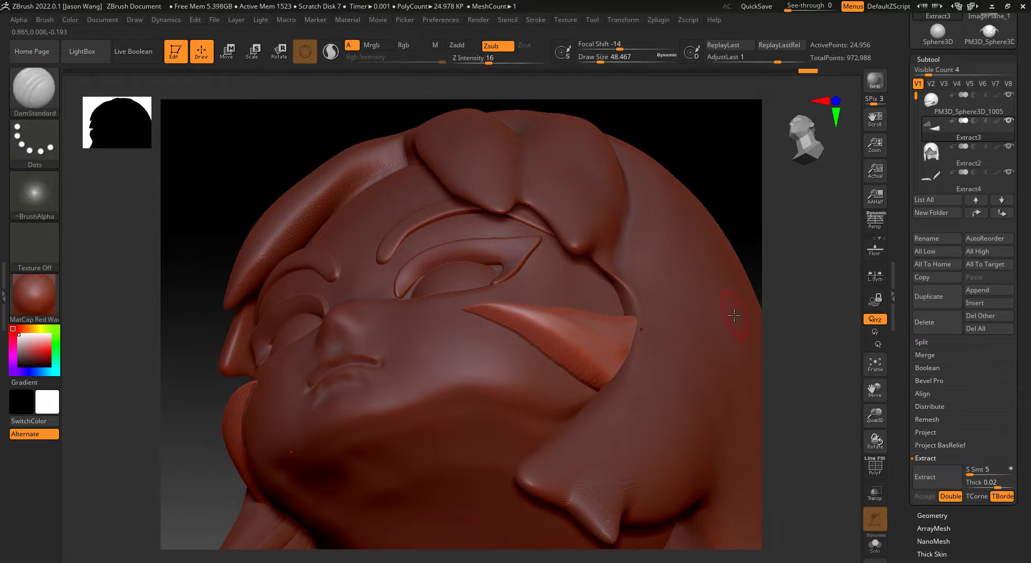
pyautogui.press('f')
pyautogui.keyDown('shift'); pyautogui.moveTo(845, 232); pyautogui.dragTo(673, 381); pyautogui.keyUp('shift')
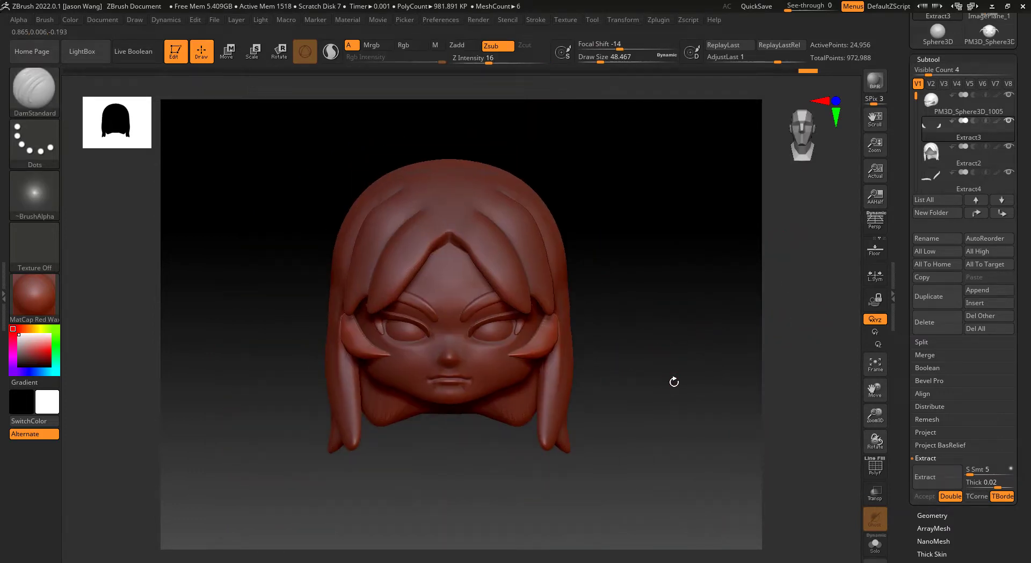
# Step: Inspect the head closely from several angles and make the Extract2 hair cap the active subtool
pyautogui.moveTo(674, 382); pyautogui.dragTo(660, 378)
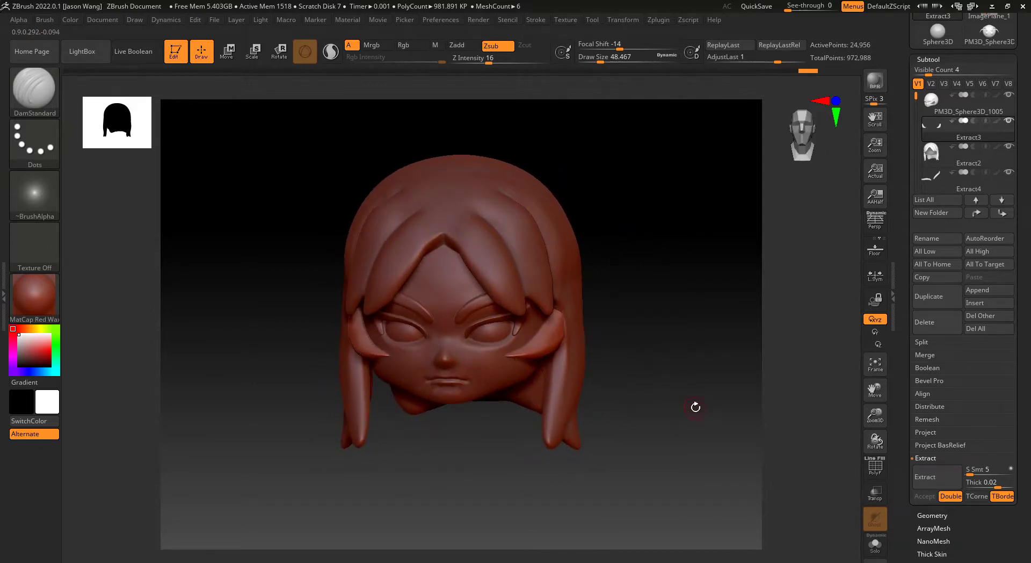
pyautogui.moveTo(695, 407); pyautogui.dragTo(673, 402)
pyautogui.moveTo(625, 367); pyautogui.dragTo(679, 444)
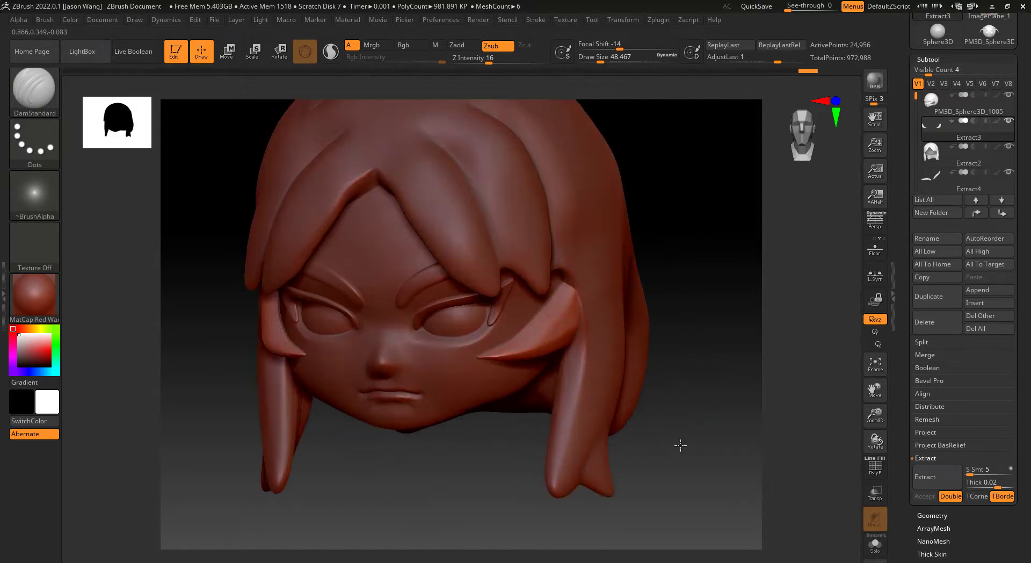
pyautogui.moveTo(660, 409)
pyautogui.mouseDown()
pyautogui.moveTo(707, 361)
pyautogui.moveTo(662, 344)
pyautogui.mouseUp()
pyautogui.keyDown('alt'); pyautogui.click(541, 224); pyautogui.keyUp('alt')
pyautogui.moveTo(720, 361)
pyautogui.mouseDown()
pyautogui.moveTo(697, 395)
pyautogui.moveTo(703, 344)
pyautogui.mouseUp()
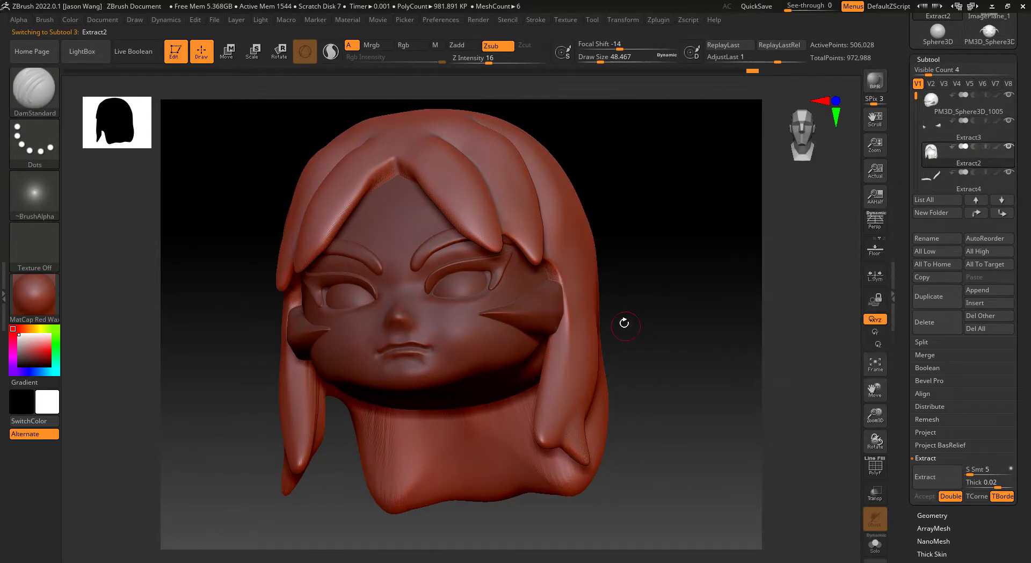
pyautogui.moveTo(624, 323); pyautogui.dragTo(649, 352)
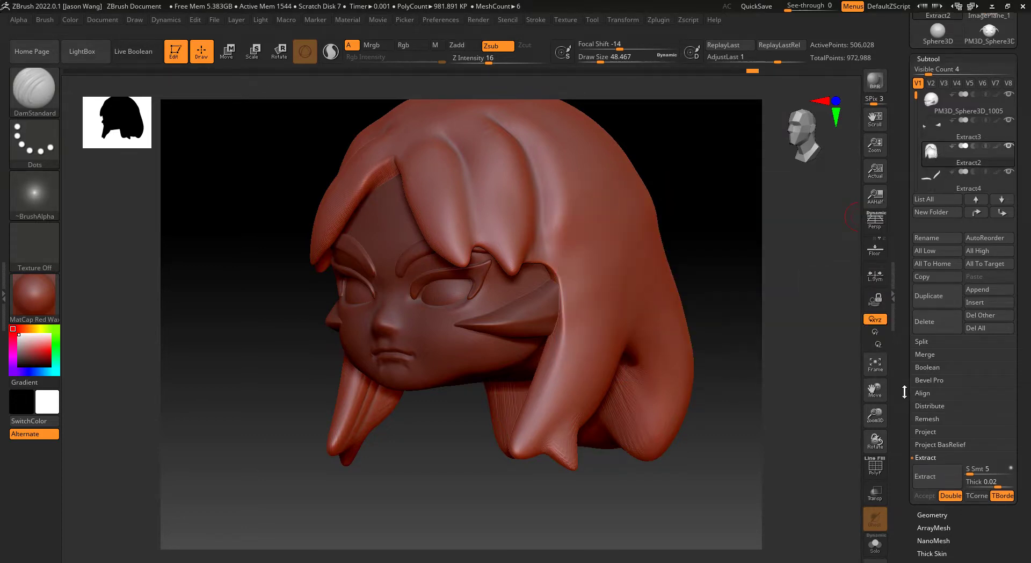
# Step: Expand the Merge subpalette and compare the Extract3 and Extract2 subtools, ending on Extract3
pyautogui.moveTo(909, 393); pyautogui.dragTo(904, 357)
pyautogui.click(925, 313)
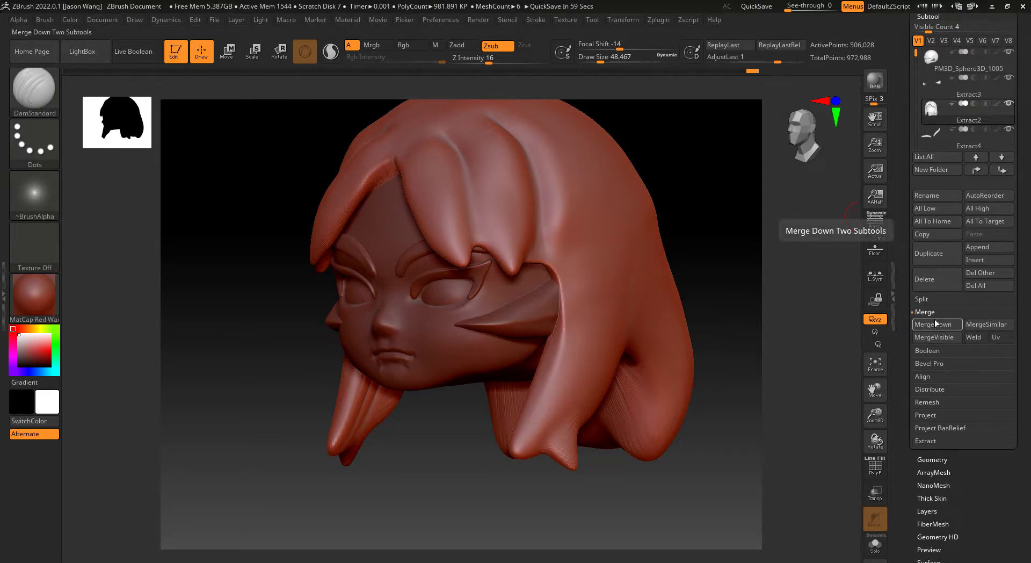
pyautogui.moveTo(931, 108)
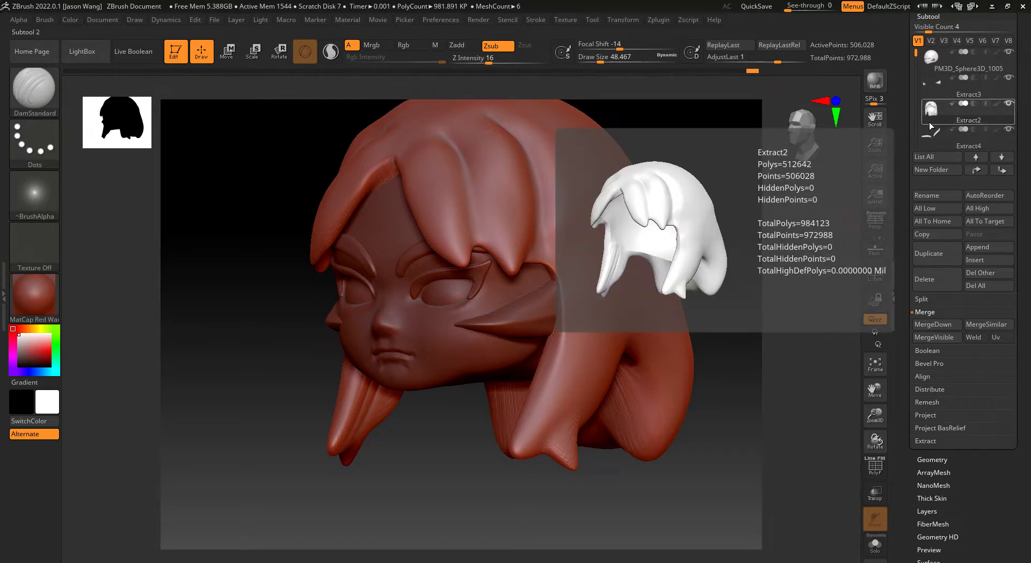
pyautogui.click(936, 87)
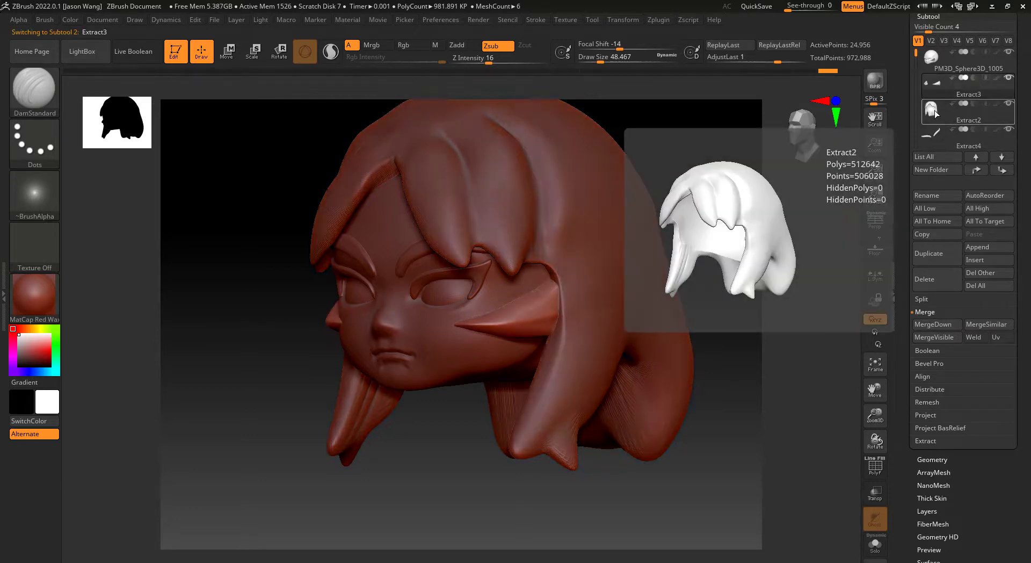
pyautogui.click(933, 111)
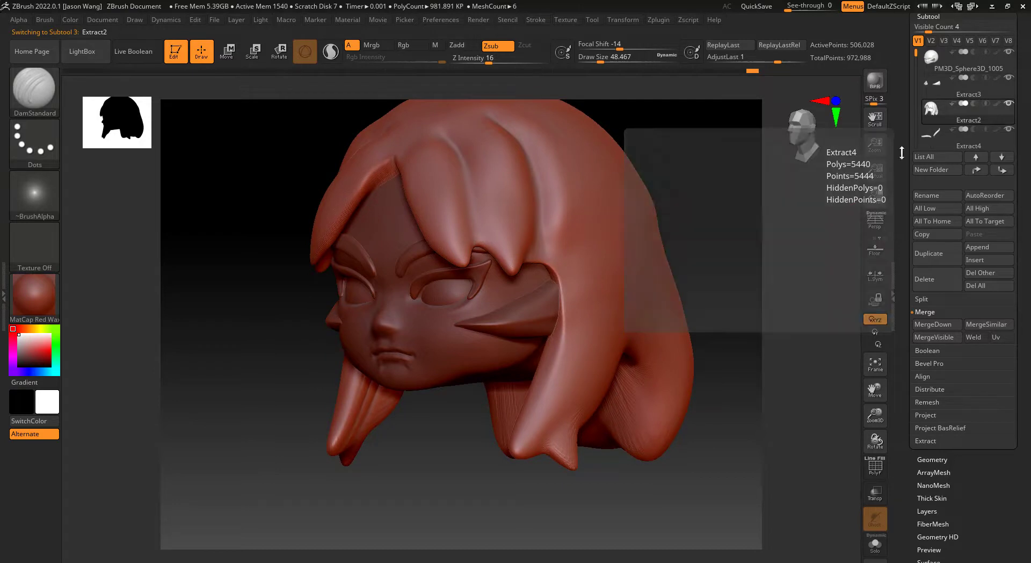
pyautogui.click(936, 88)
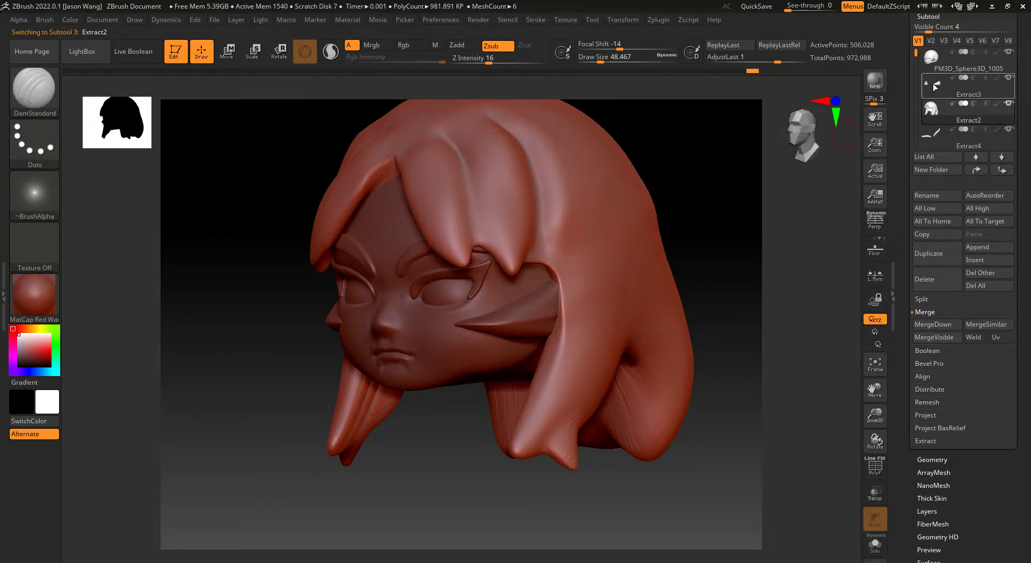
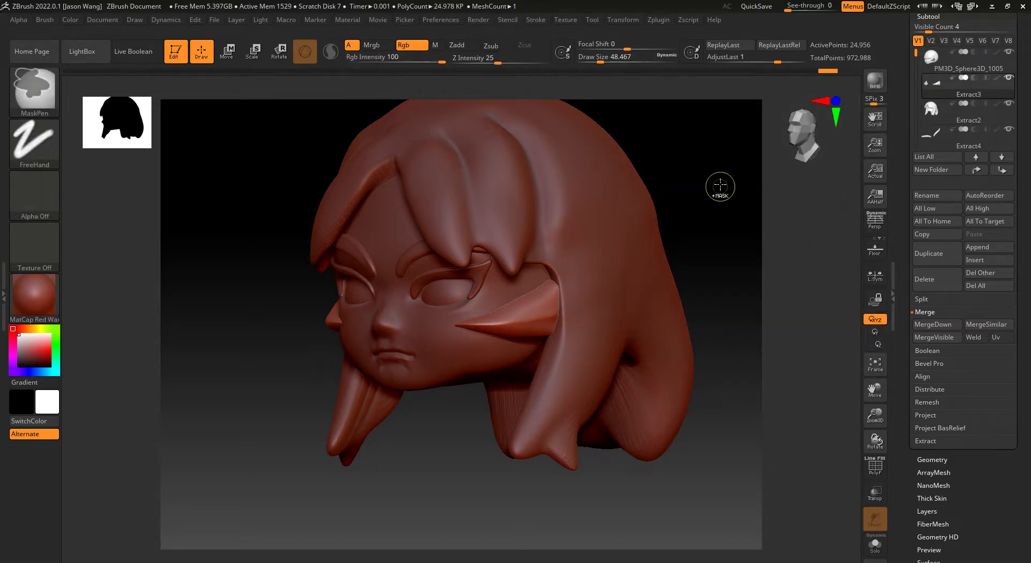
# Step: Merge the Extract2 hair subtool down into the one below, then turn the head to face front
pyautogui.click(925, 109)
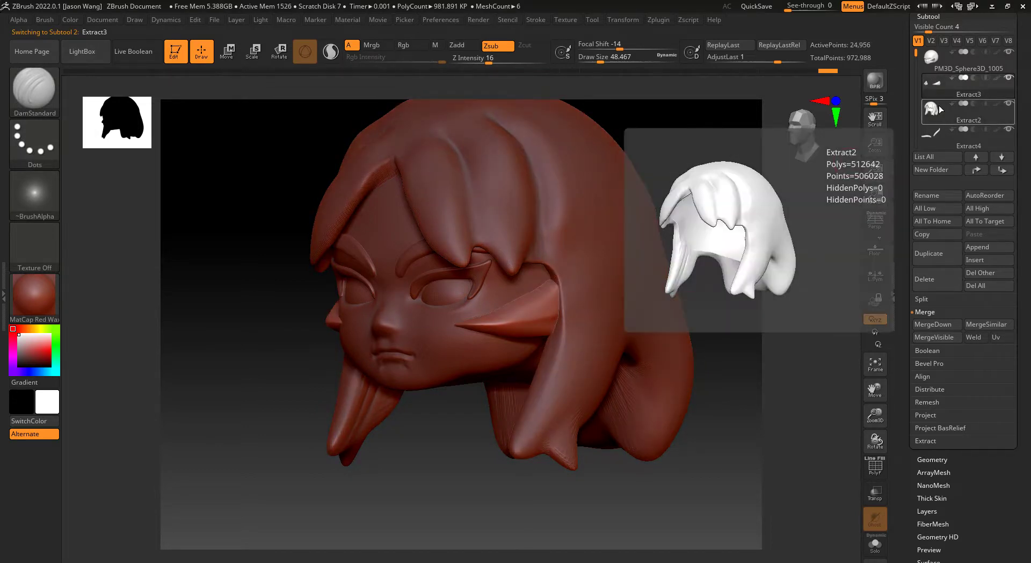
pyautogui.click(945, 329)
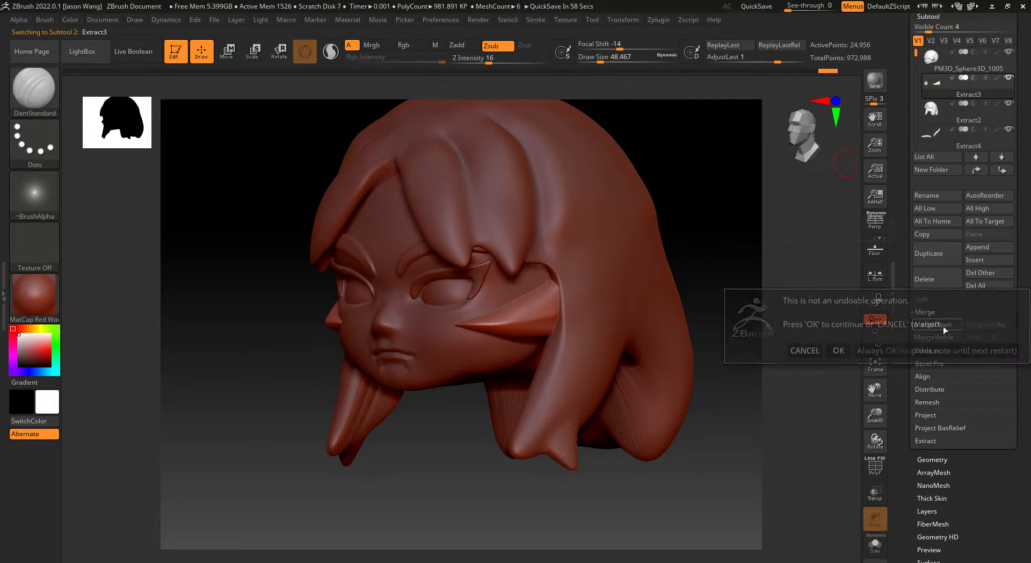
pyautogui.click(839, 350)
pyautogui.moveTo(723, 229)
pyautogui.mouseDown()
pyautogui.moveTo(707, 225)
pyautogui.moveTo(685, 279)
pyautogui.moveTo(626, 293)
pyautogui.moveTo(674, 193)
pyautogui.moveTo(453, 267)
pyautogui.mouseUp()
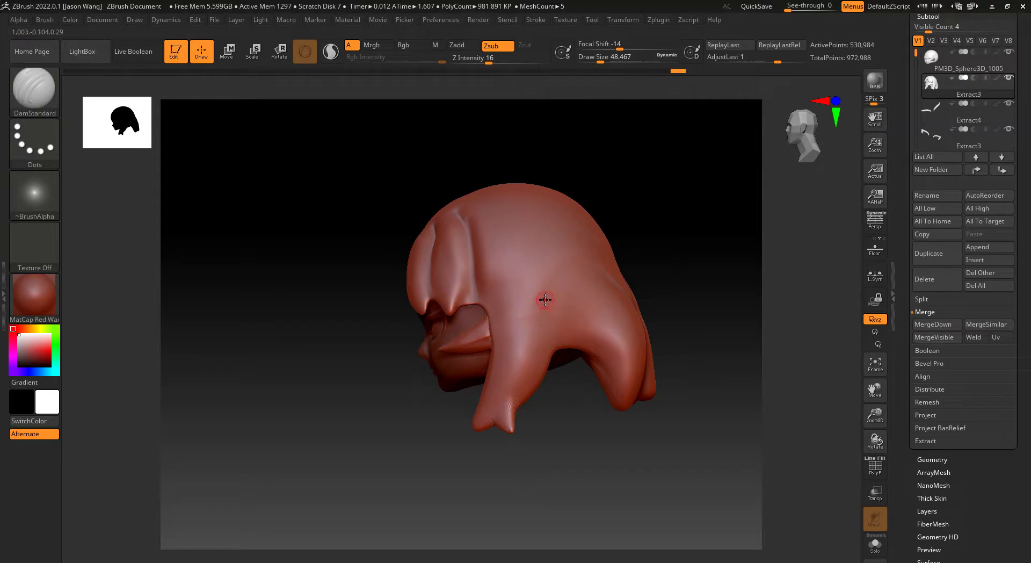
pyautogui.moveTo(548, 466); pyautogui.dragTo(573, 468)
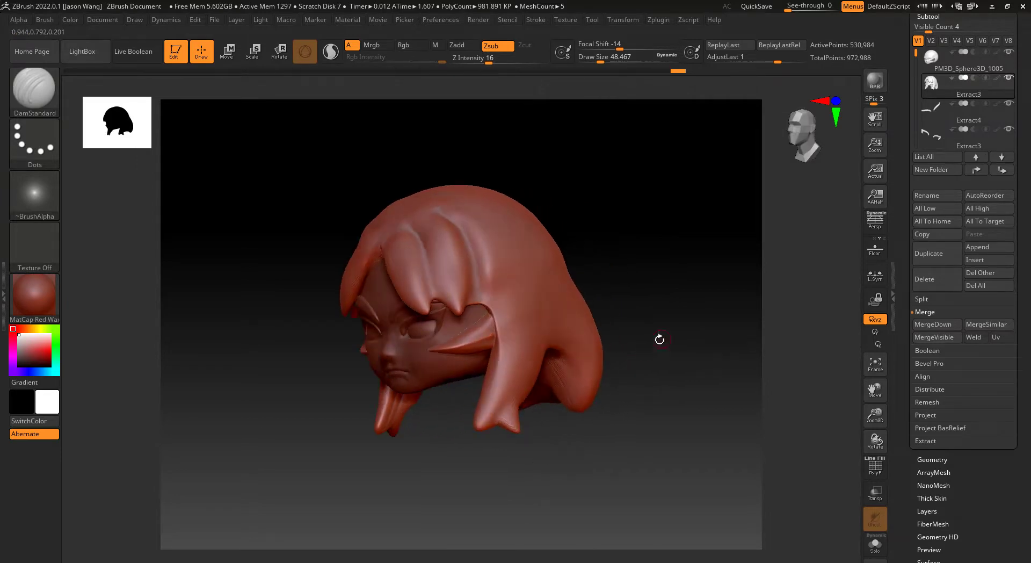
pyautogui.moveTo(677, 335)
pyautogui.keyDown('alt'); pyautogui.mouseDown()
pyautogui.moveTo(404, 196)
pyautogui.moveTo(635, 207)
pyautogui.moveTo(636, 253)
pyautogui.moveTo(695, 235)
pyautogui.moveTo(495, 266)
pyautogui.moveTo(609, 278)
pyautogui.mouseUp(); pyautogui.keyUp('alt')
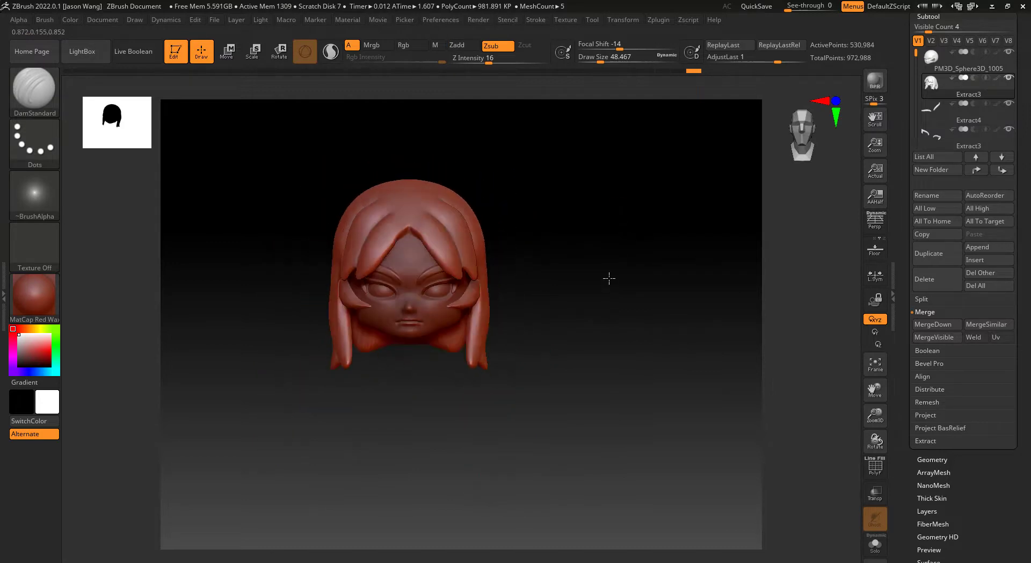
# Step: Insert a Sphere3D subtool, move it up onto the top of the head and shrink it slightly
pyautogui.scroll(2, 945, 242)
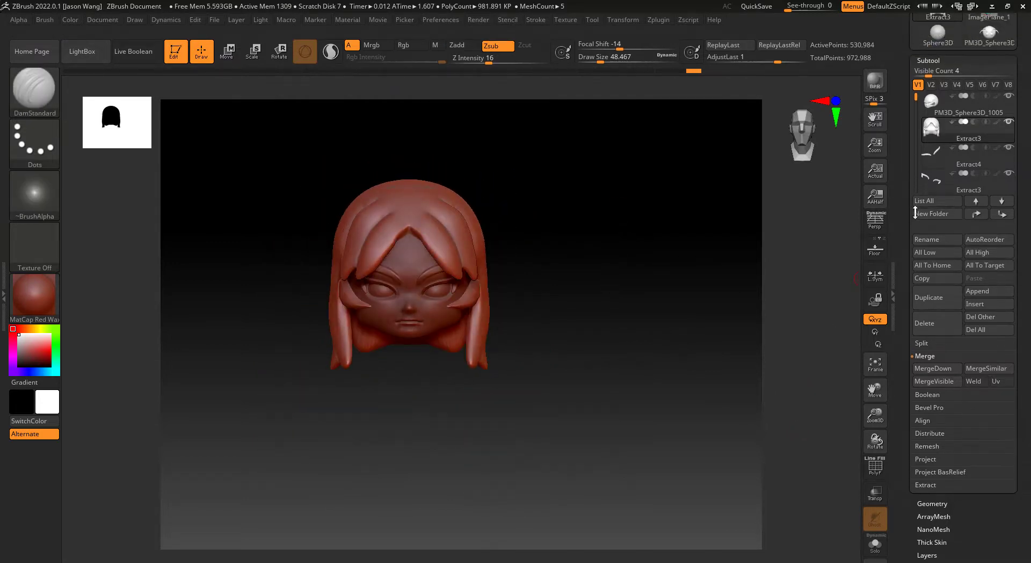
pyautogui.click(983, 304)
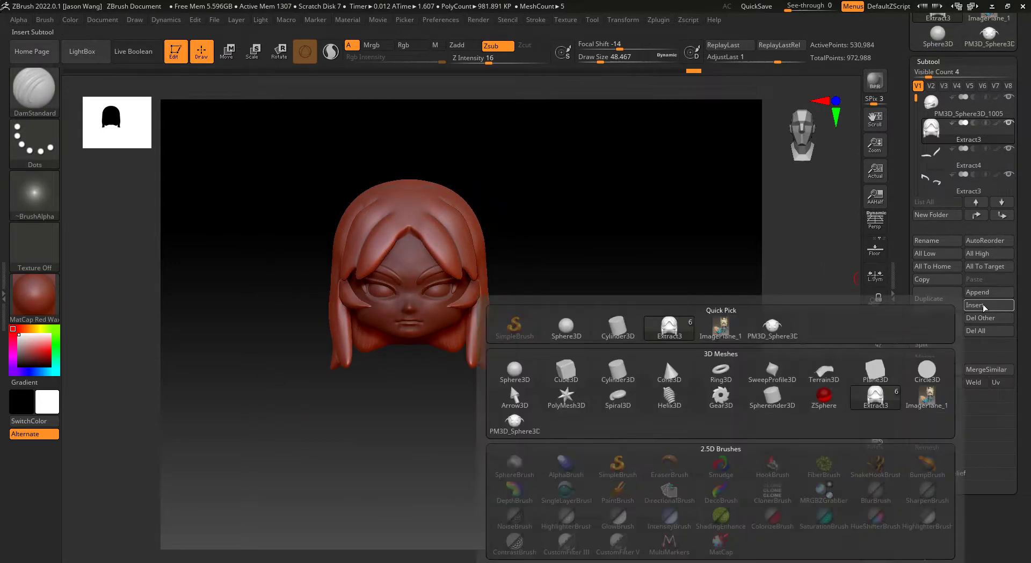
pyautogui.click(520, 373)
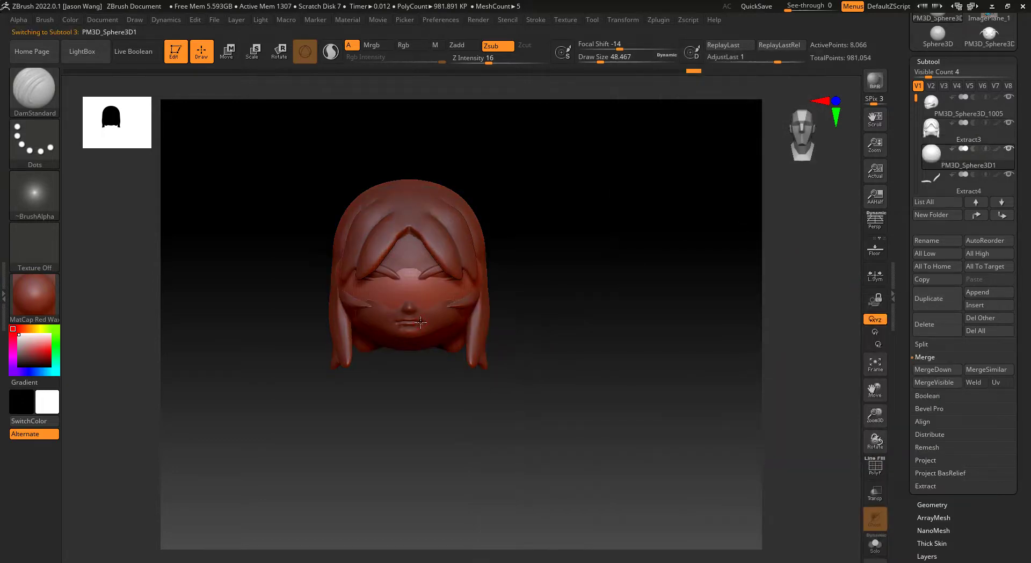
pyautogui.click(227, 52)
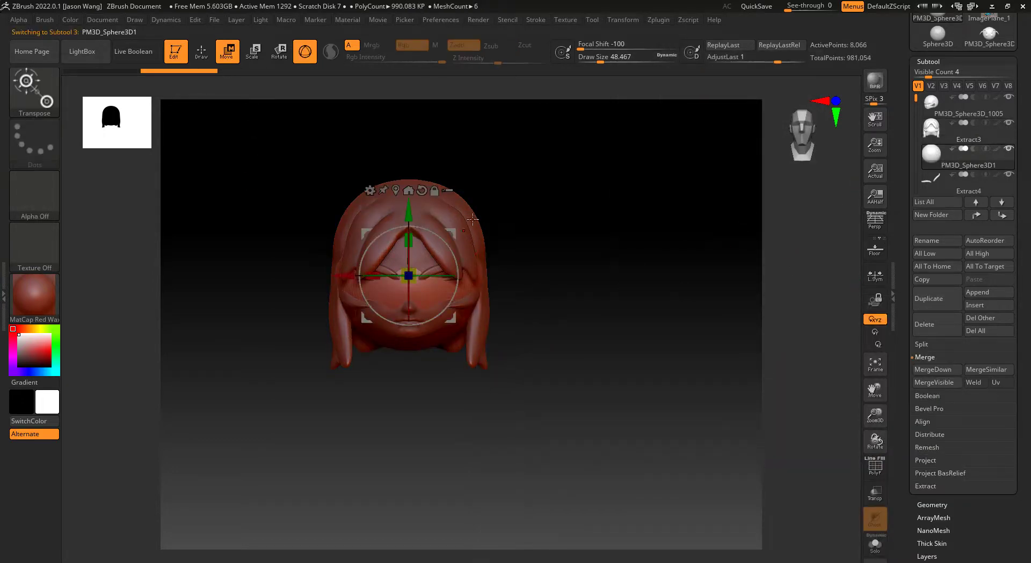
pyautogui.moveTo(409, 236); pyautogui.dragTo(409, 148)
pyautogui.moveTo(593, 234)
pyautogui.keyDown('alt'); pyautogui.mouseDown()
pyautogui.moveTo(593, 368)
pyautogui.moveTo(520, 373)
pyautogui.mouseUp(); pyautogui.keyUp('alt')
pyautogui.moveTo(404, 332); pyautogui.dragTo(488, 261)
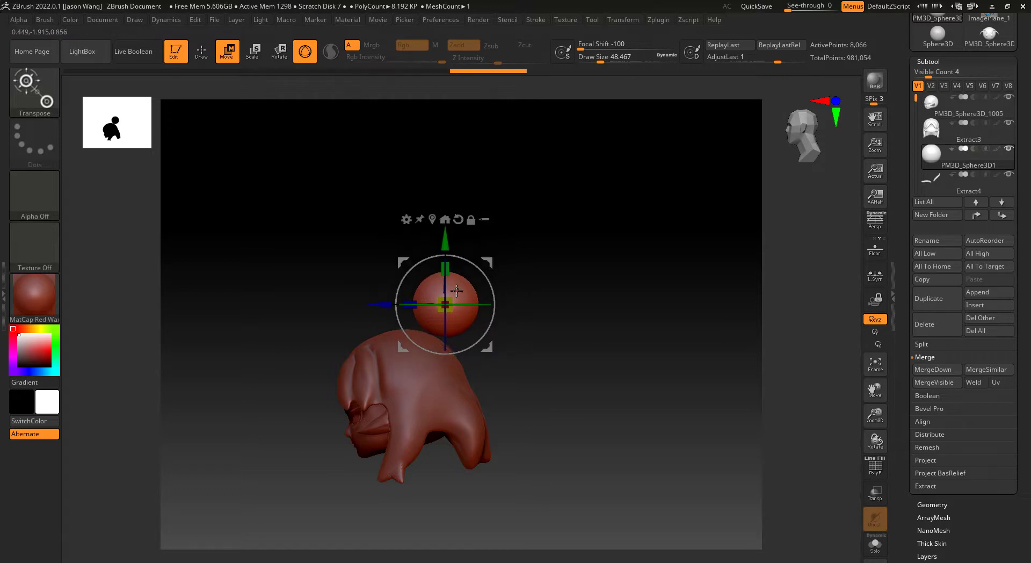
pyautogui.moveTo(445, 304); pyautogui.dragTo(438, 311)
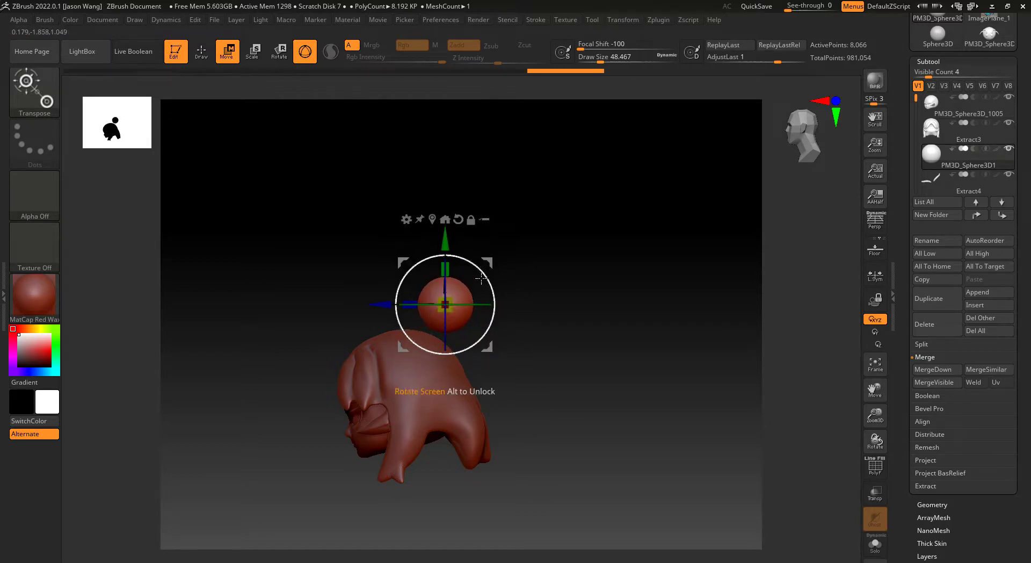
pyautogui.moveTo(561, 306); pyautogui.dragTo(603, 320)
# Step: Return to Draw mode, turn the head to a side view, and pick the Move brush at size about 540
pyautogui.press('f')
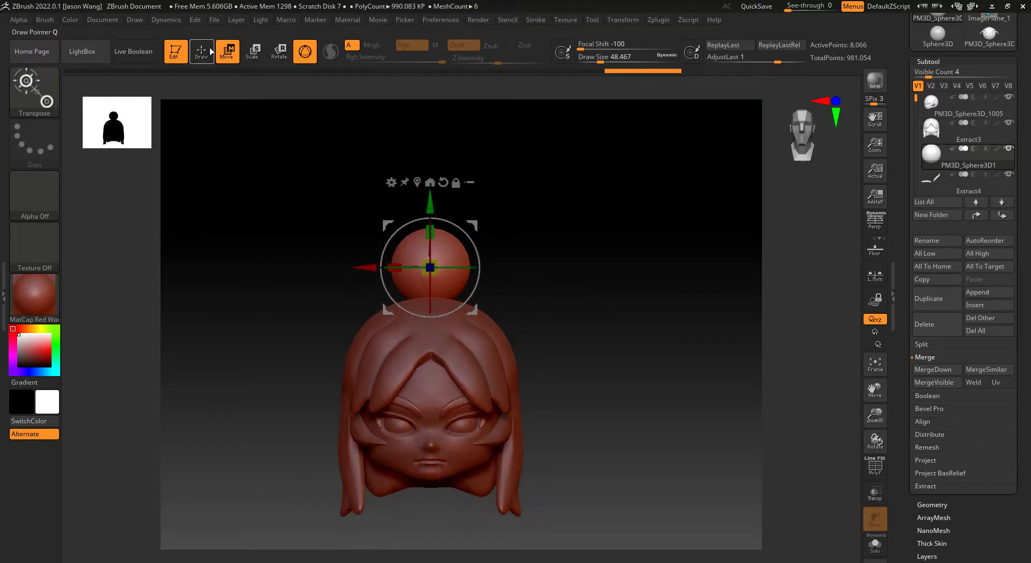
pyautogui.click(210, 49)
pyautogui.moveTo(575, 267)
pyautogui.mouseDown()
pyautogui.moveTo(612, 310)
pyautogui.moveTo(409, 282)
pyautogui.mouseUp()
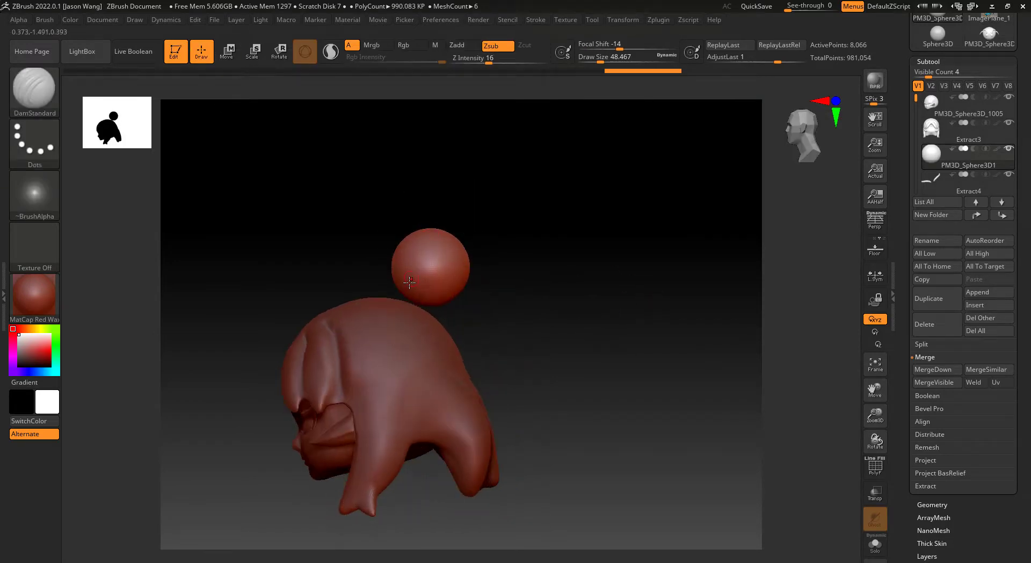
pyautogui.moveTo(532, 293); pyautogui.dragTo(469, 287)
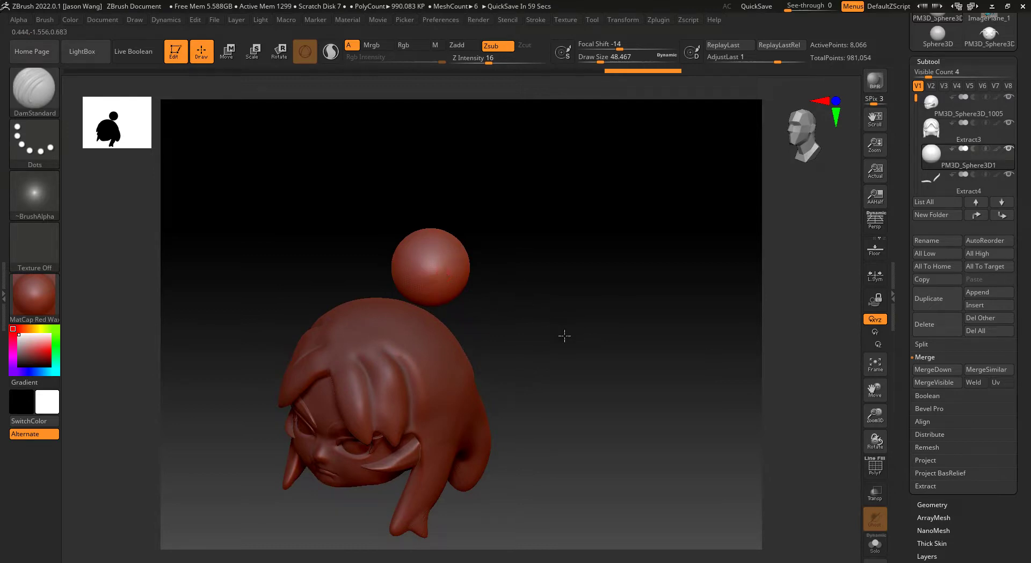
pyautogui.moveTo(565, 336); pyautogui.dragTo(301, 243)
pyautogui.click(34, 89)
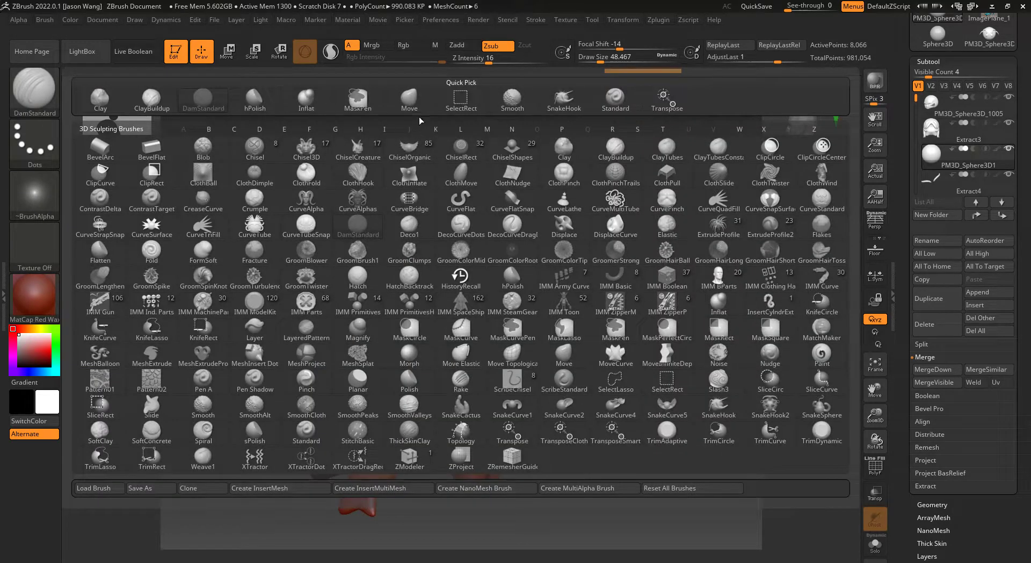
pyautogui.click(409, 100)
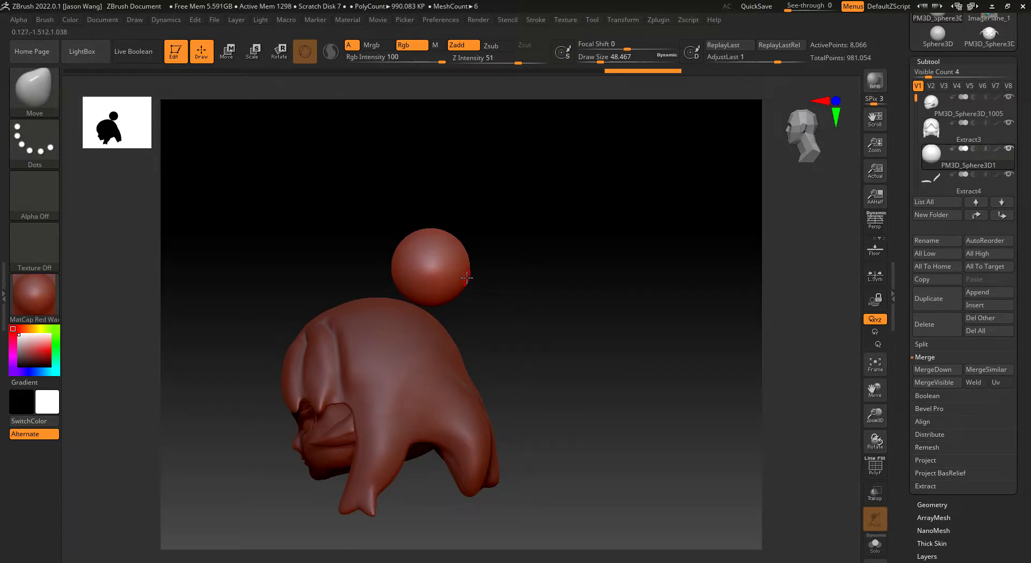
pyautogui.press('s')
pyautogui.moveTo(466, 278); pyautogui.dragTo(512, 288)
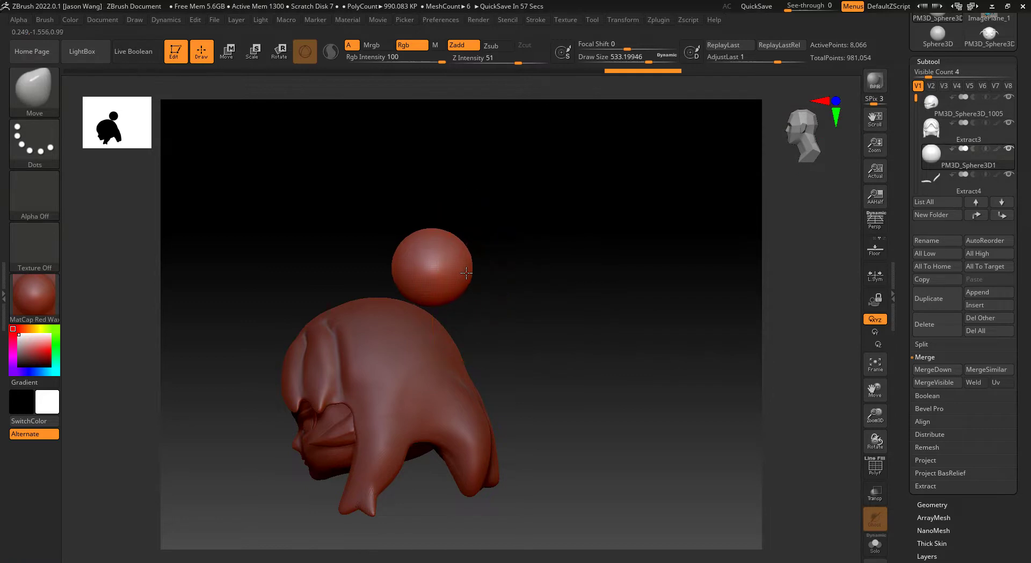
# Step: Pull the sphere back and down into a pointed, hooked ponytail, then smooth its tip and upper edge
pyautogui.moveTo(470, 276)
pyautogui.mouseDown()
pyautogui.moveTo(500, 284)
pyautogui.moveTo(515, 333)
pyautogui.mouseUp()
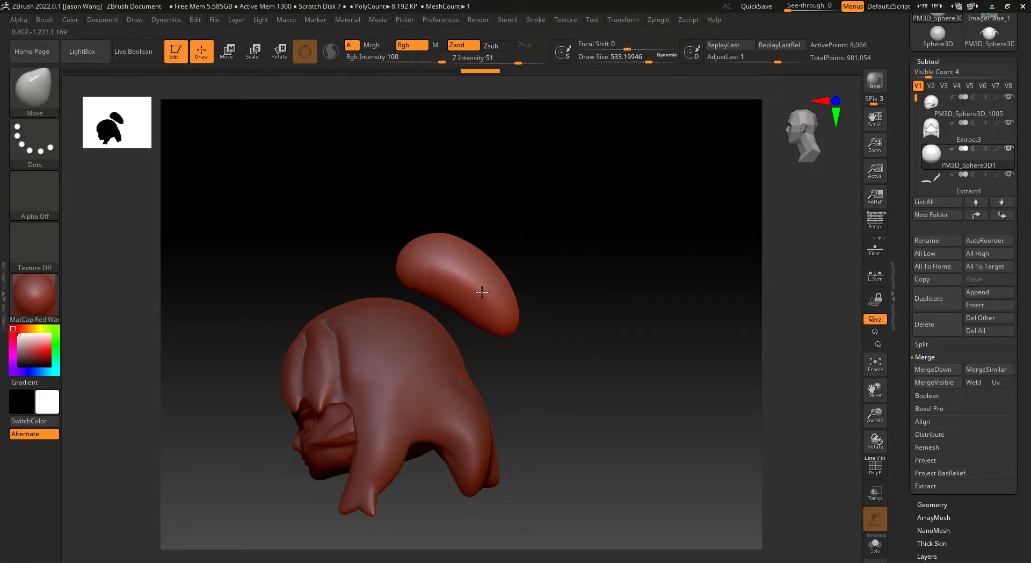
pyautogui.press('s')
pyautogui.moveTo(486, 295); pyautogui.dragTo(465, 298)
pyautogui.moveTo(511, 336); pyautogui.dragTo(527, 355)
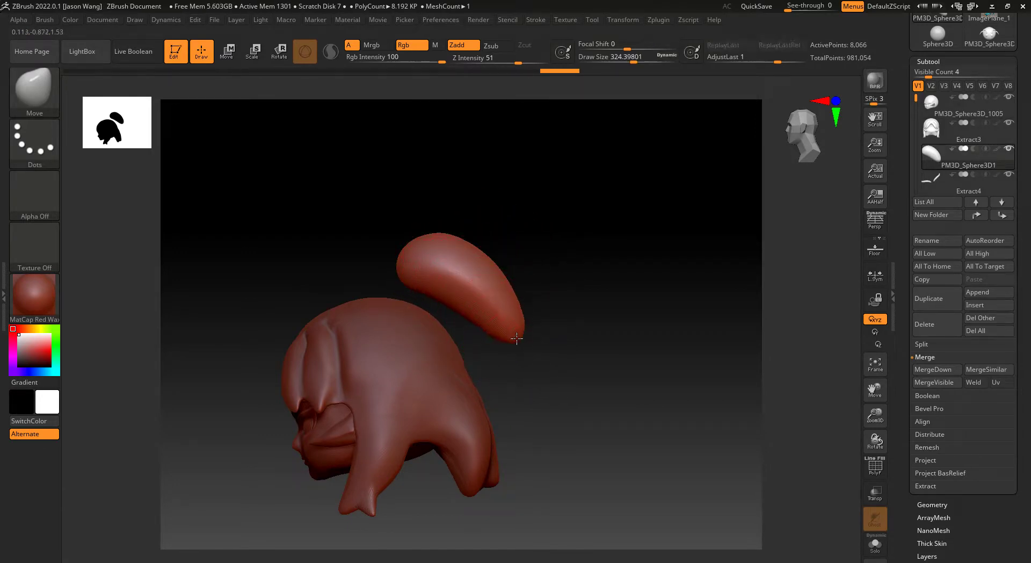
pyautogui.moveTo(516, 314)
pyautogui.mouseDown()
pyautogui.moveTo(524, 330)
pyautogui.moveTo(503, 277)
pyautogui.mouseUp()
pyautogui.press('shift')
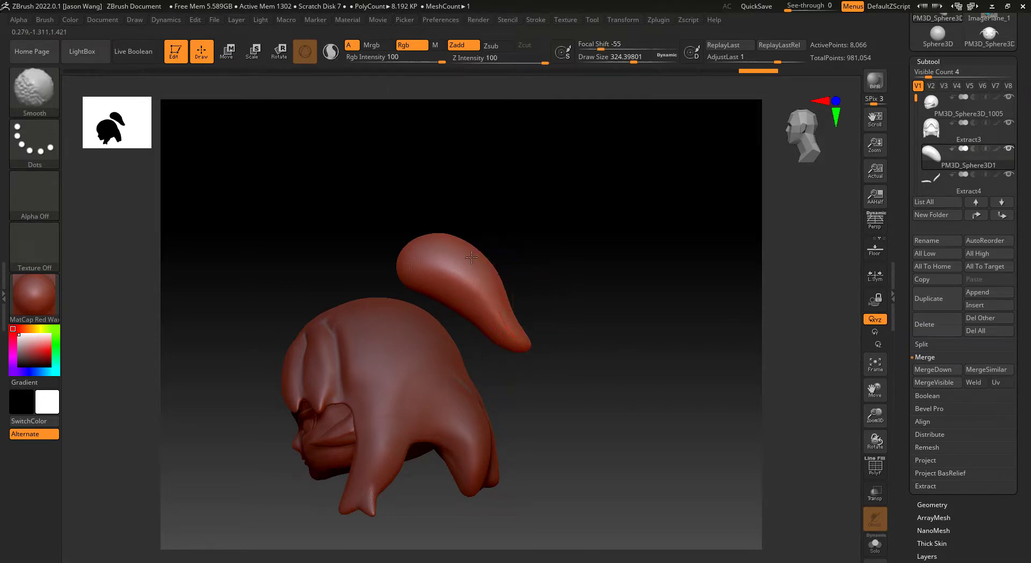
pyautogui.keyDown('shift'); pyautogui.moveTo(519, 328); pyautogui.dragTo(515, 341); pyautogui.keyUp('shift')
pyautogui.keyDown('shift'); pyautogui.moveTo(507, 279); pyautogui.dragTo(490, 303); pyautogui.keyUp('shift')
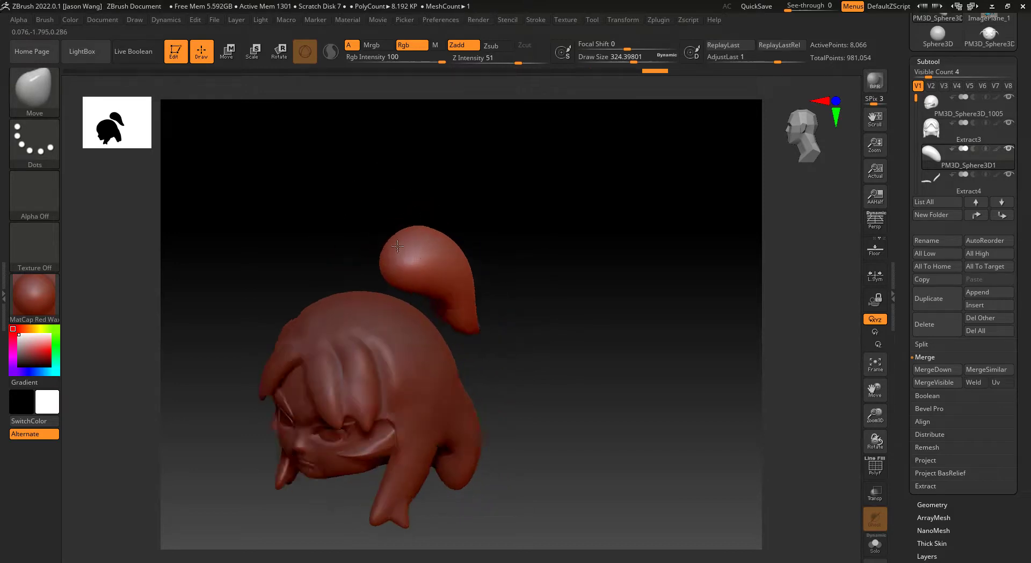
# Step: Bulge out the ponytail's left edge, checking the shape from the back and side
pyautogui.moveTo(400, 263); pyautogui.dragTo(389, 235)
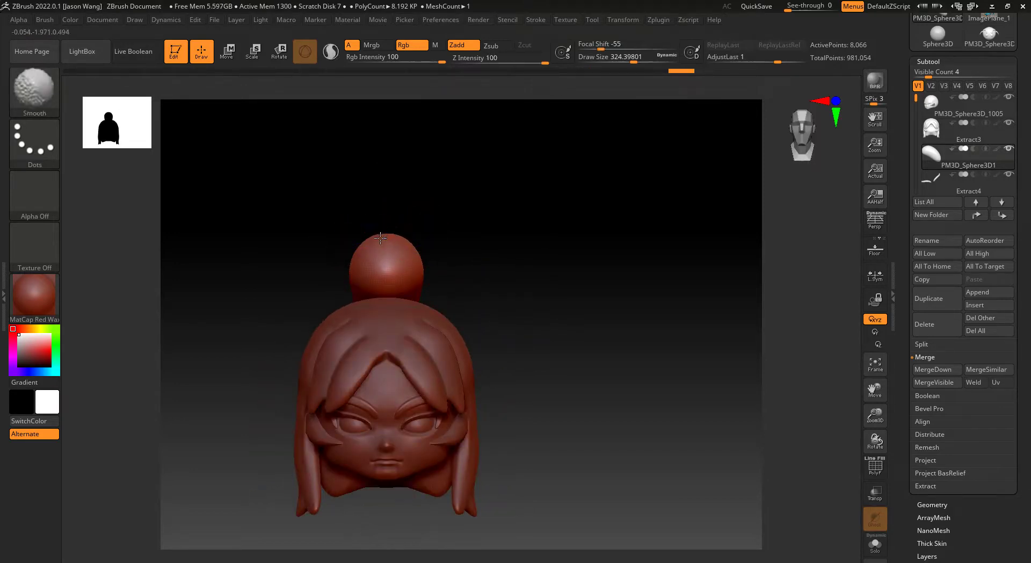
pyautogui.moveTo(483, 236); pyautogui.dragTo(412, 278)
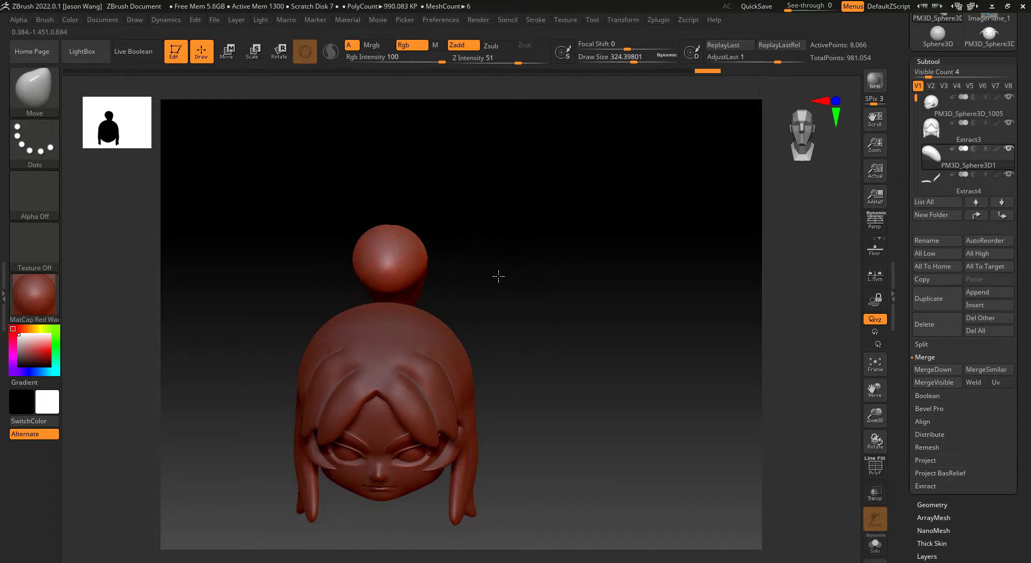
pyautogui.moveTo(497, 275); pyautogui.dragTo(402, 276)
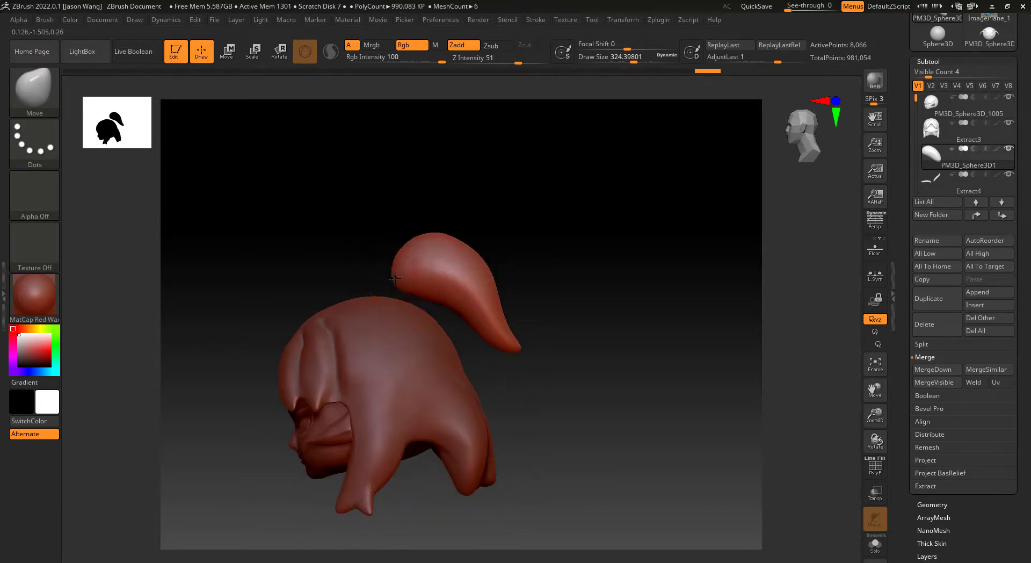
pyautogui.moveTo(398, 275); pyautogui.dragTo(410, 287)
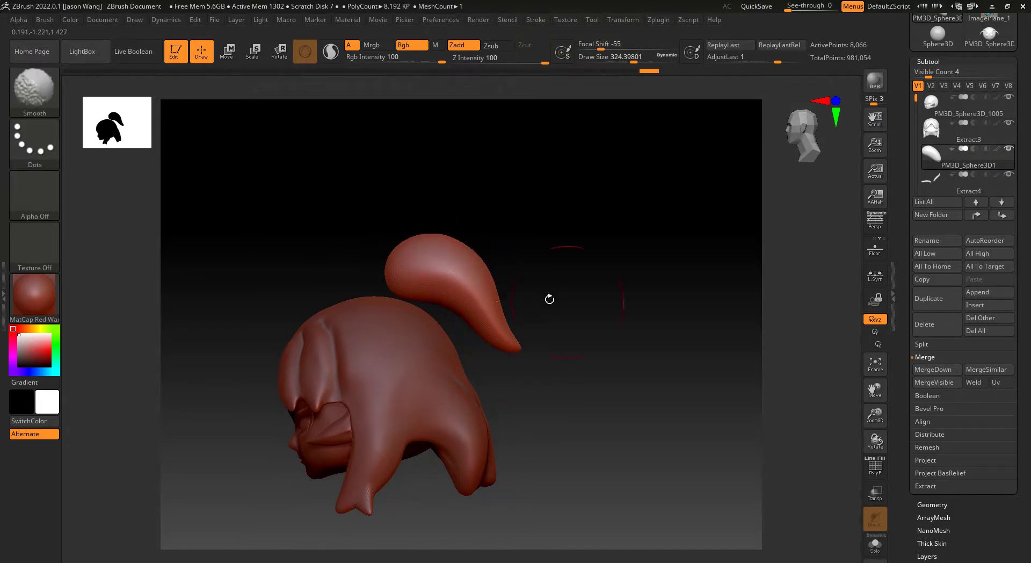
pyautogui.moveTo(550, 299)
pyautogui.mouseDown()
pyautogui.moveTo(596, 324)
pyautogui.moveTo(590, 306)
pyautogui.moveTo(660, 351)
pyautogui.moveTo(647, 356)
pyautogui.mouseUp()
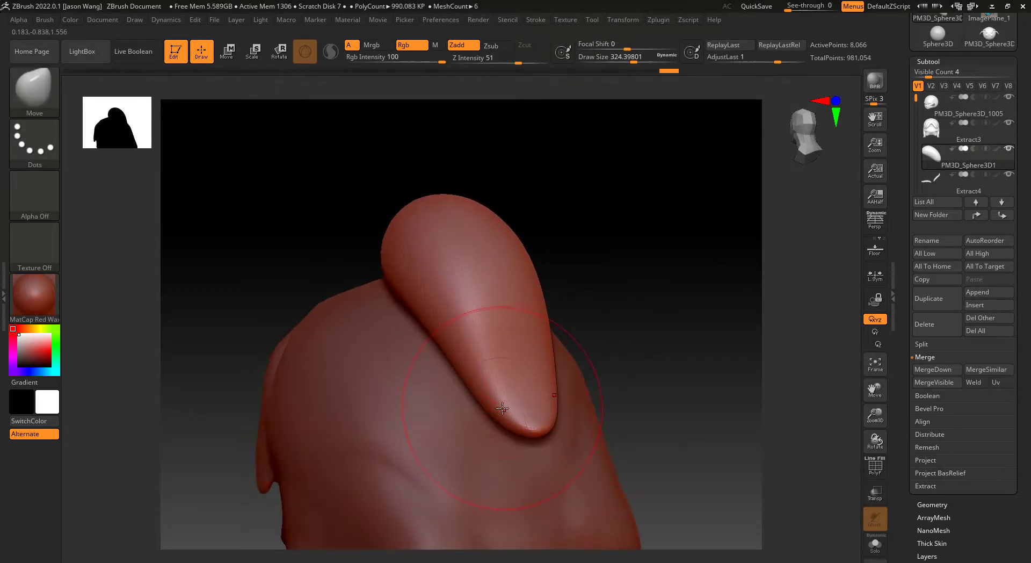
pyautogui.moveTo(518, 401)
pyautogui.mouseDown()
pyautogui.moveTo(652, 306)
pyautogui.moveTo(530, 315)
pyautogui.mouseUp()
pyautogui.click(28, 81)
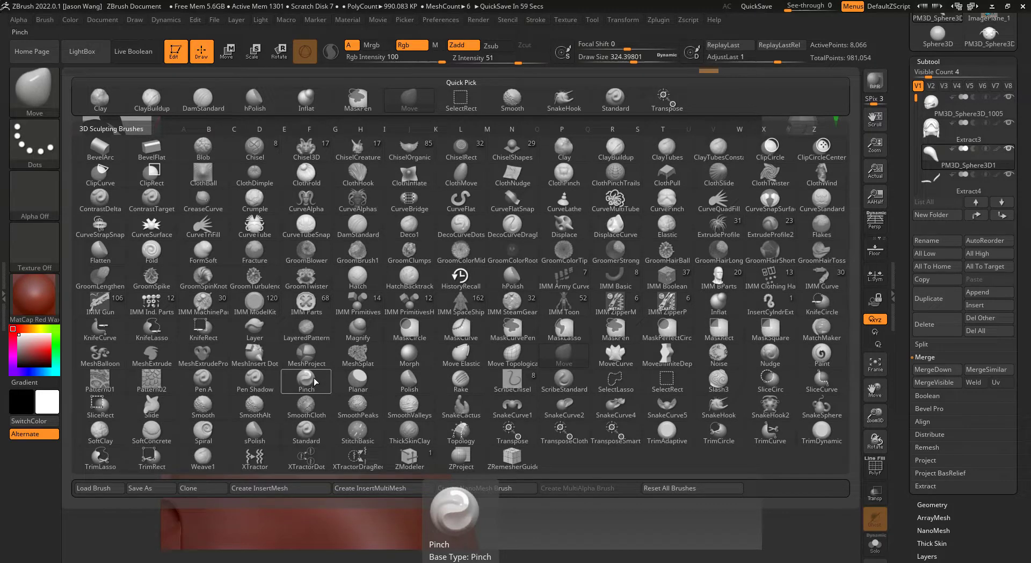
# Step: Pinch a sharper edge into the ponytail with a smaller Pinch brush, undoing the unwanted stroke
pyautogui.click(314, 382)
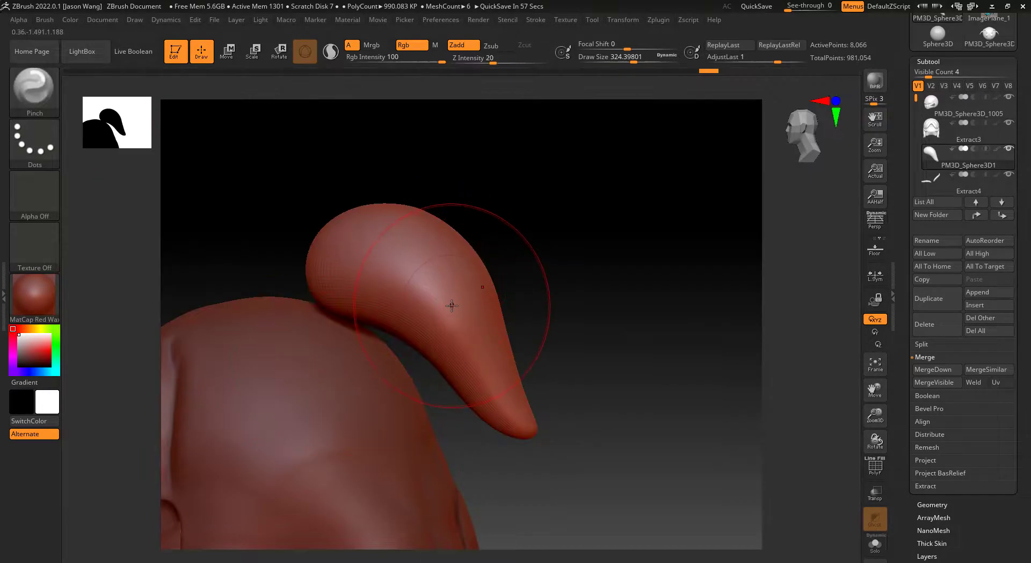
pyautogui.press('[')
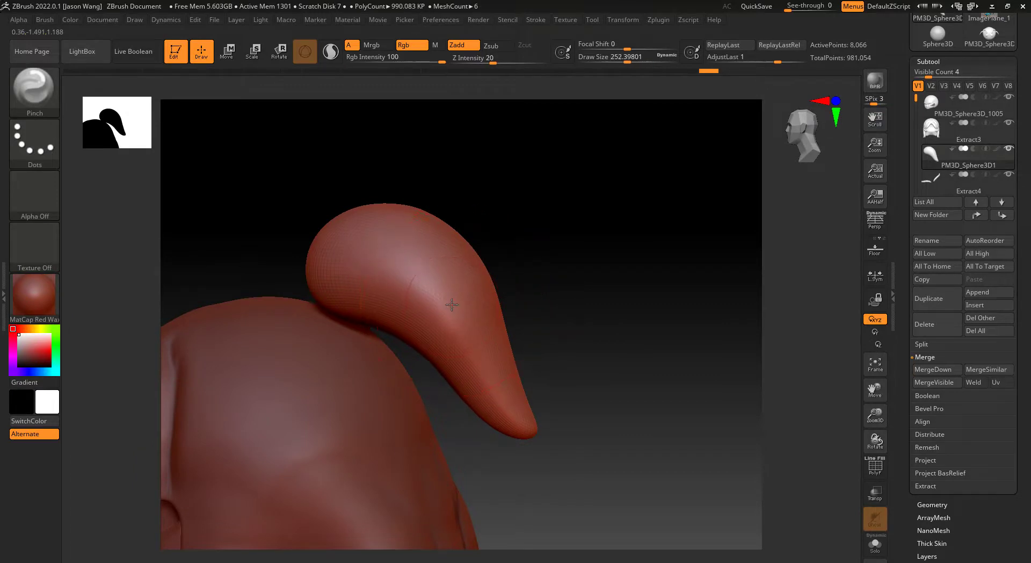
pyautogui.moveTo(596, 311); pyautogui.dragTo(617, 310)
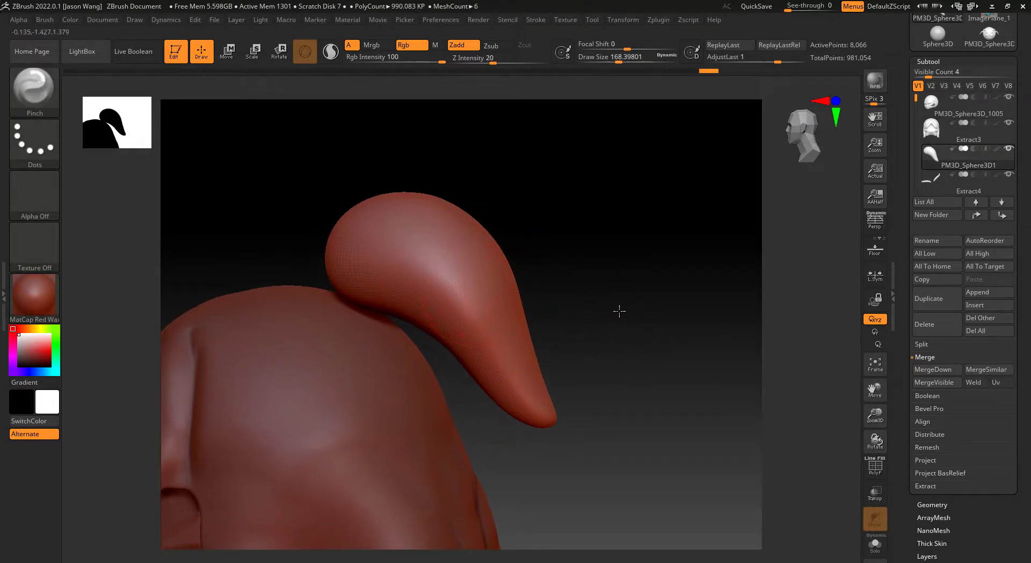
pyautogui.moveTo(370, 252); pyautogui.dragTo(467, 301)
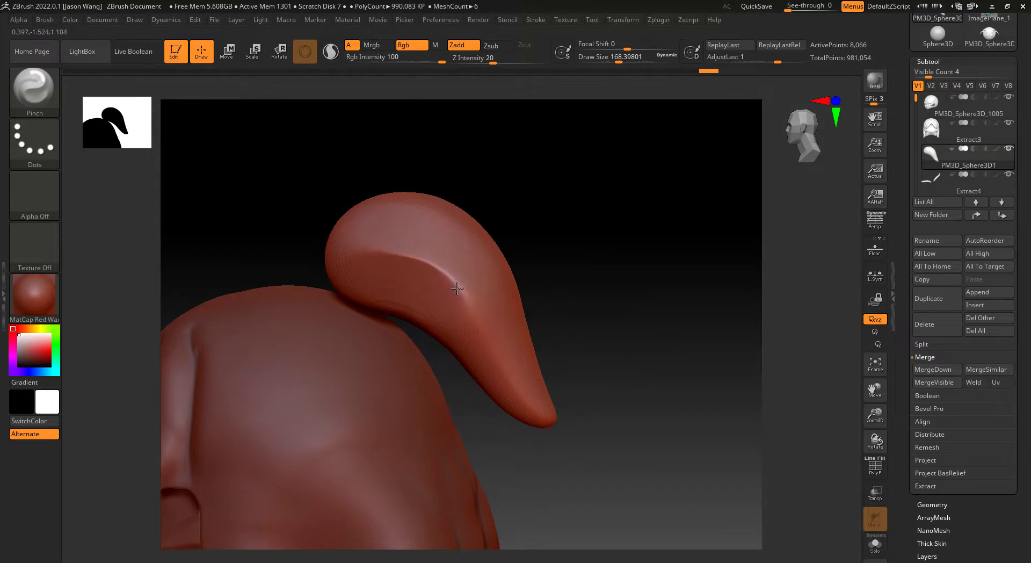
pyautogui.moveTo(605, 323); pyautogui.dragTo(411, 277)
pyautogui.press('ctrl')
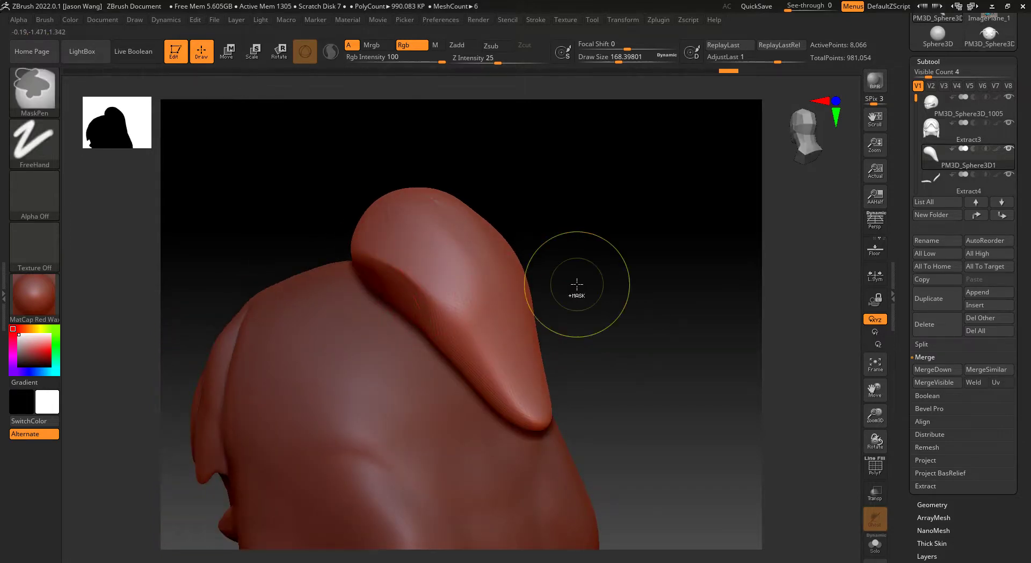
pyautogui.hotkey('ctrl', 'z')
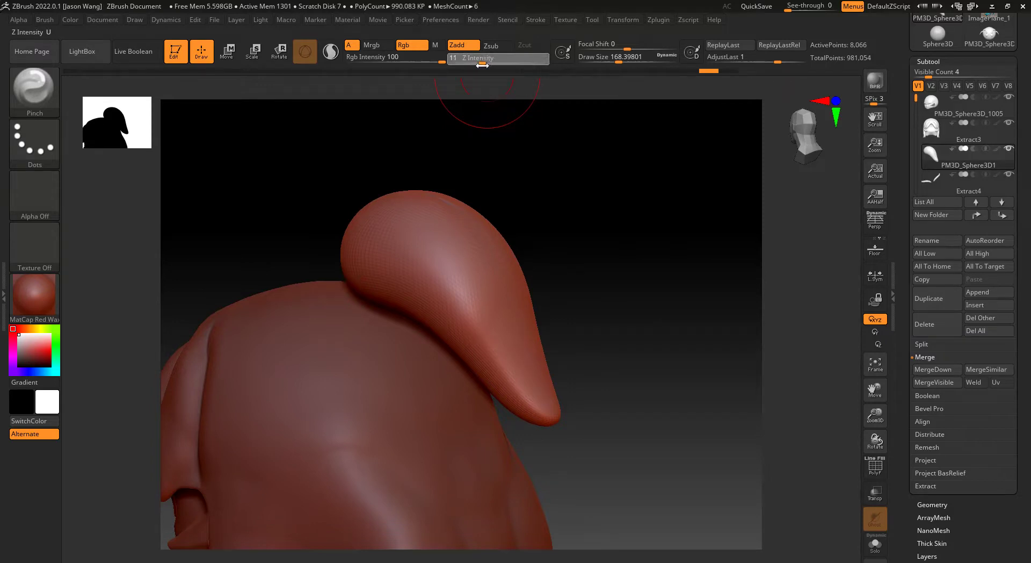
# Step: Pinch a crisp edge along the ponytail and smooth it near the tip
pyautogui.moveTo(586, 191)
pyautogui.mouseDown()
pyautogui.moveTo(620, 214)
pyautogui.moveTo(391, 253)
pyautogui.mouseUp()
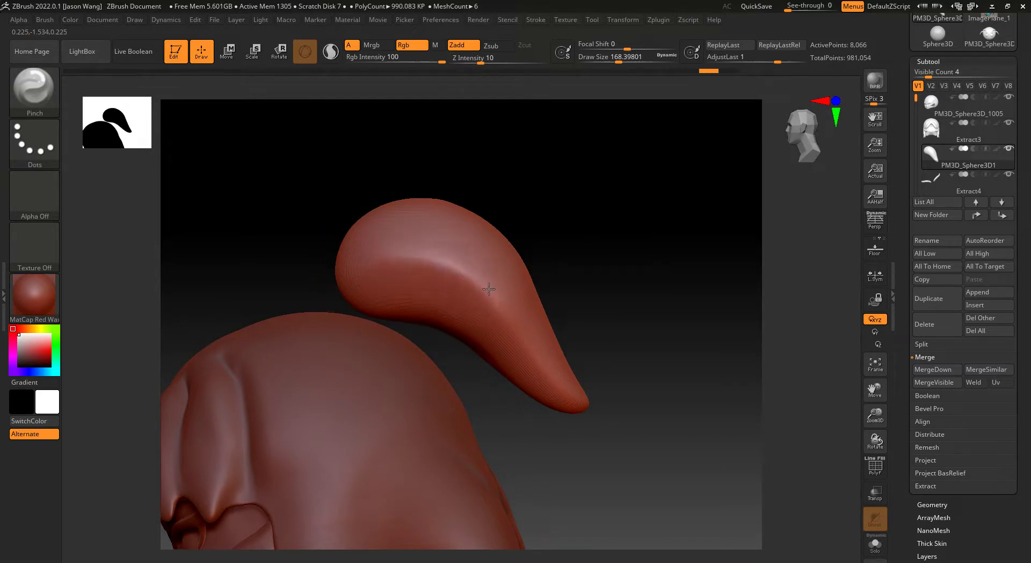
pyautogui.moveTo(587, 396)
pyautogui.mouseDown()
pyautogui.moveTo(608, 433)
pyautogui.moveTo(679, 371)
pyautogui.moveTo(663, 327)
pyautogui.mouseUp()
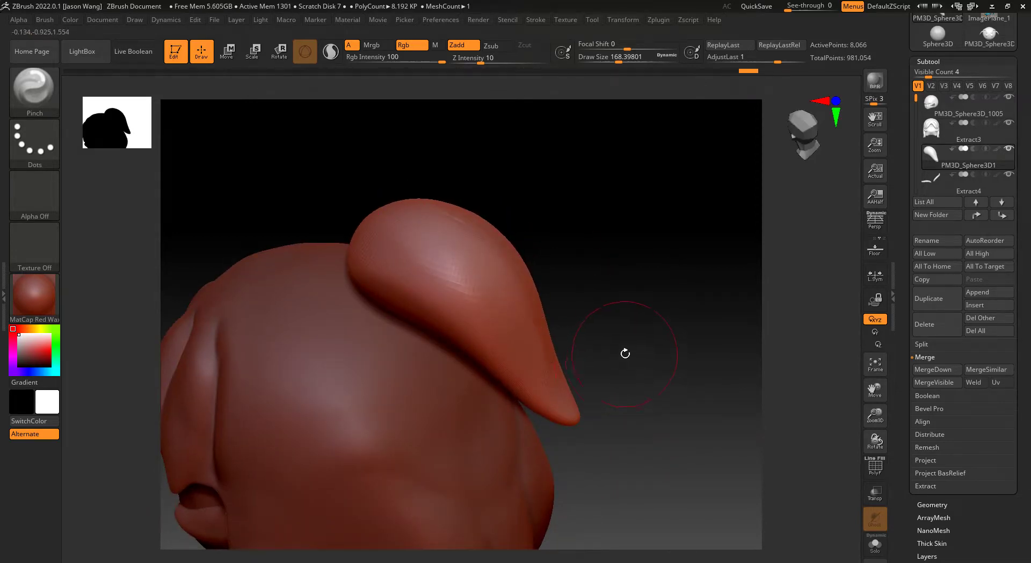
pyautogui.moveTo(623, 352); pyautogui.dragTo(476, 267)
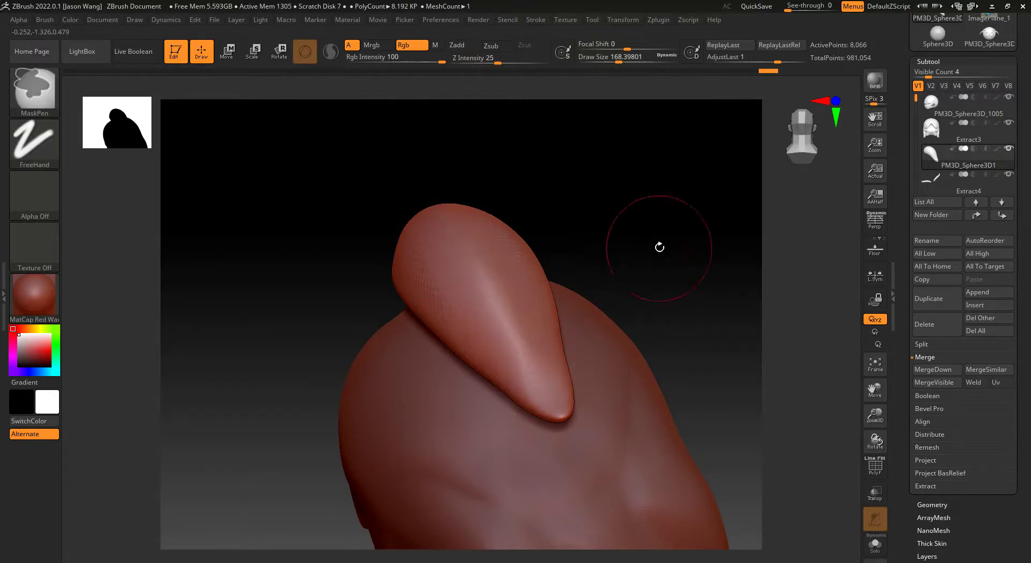
pyautogui.moveTo(660, 246)
pyautogui.mouseDown()
pyautogui.moveTo(630, 227)
pyautogui.moveTo(426, 246)
pyautogui.moveTo(622, 259)
pyautogui.mouseUp()
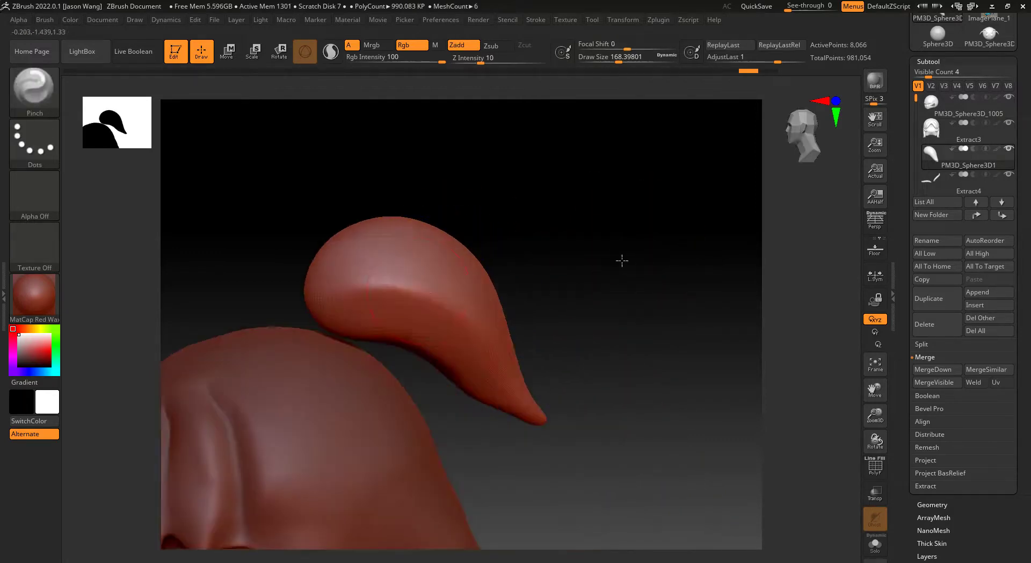
pyautogui.moveTo(322, 304); pyautogui.dragTo(299, 269)
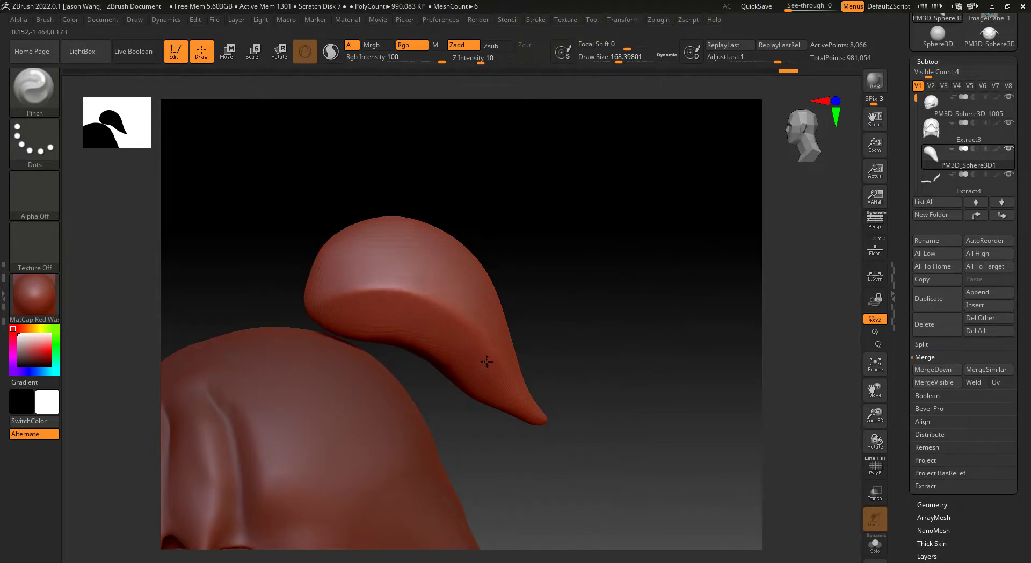
pyautogui.moveTo(594, 386); pyautogui.dragTo(460, 369)
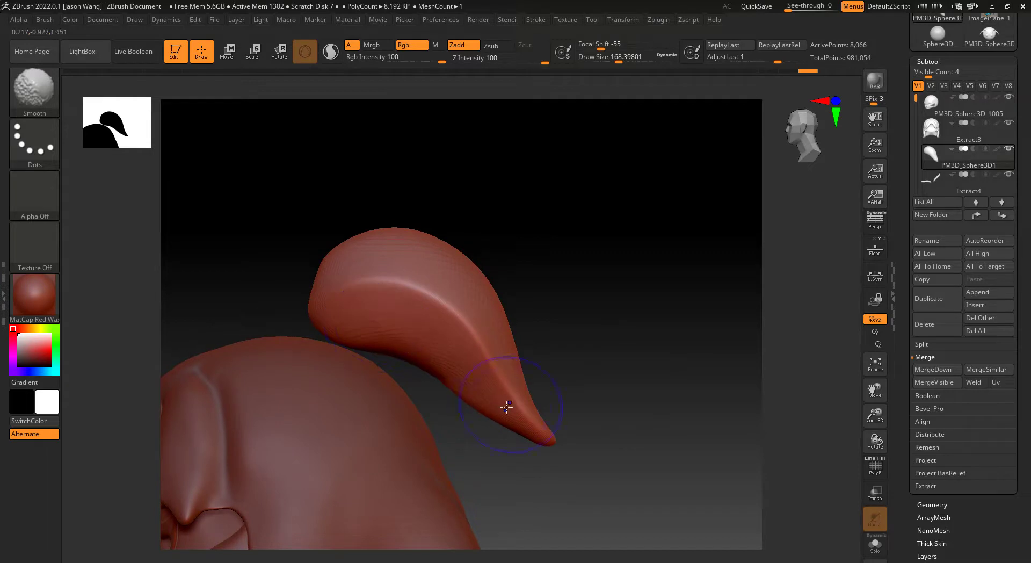
pyautogui.moveTo(578, 289)
pyautogui.mouseDown()
pyautogui.moveTo(614, 322)
pyautogui.moveTo(599, 338)
pyautogui.mouseUp()
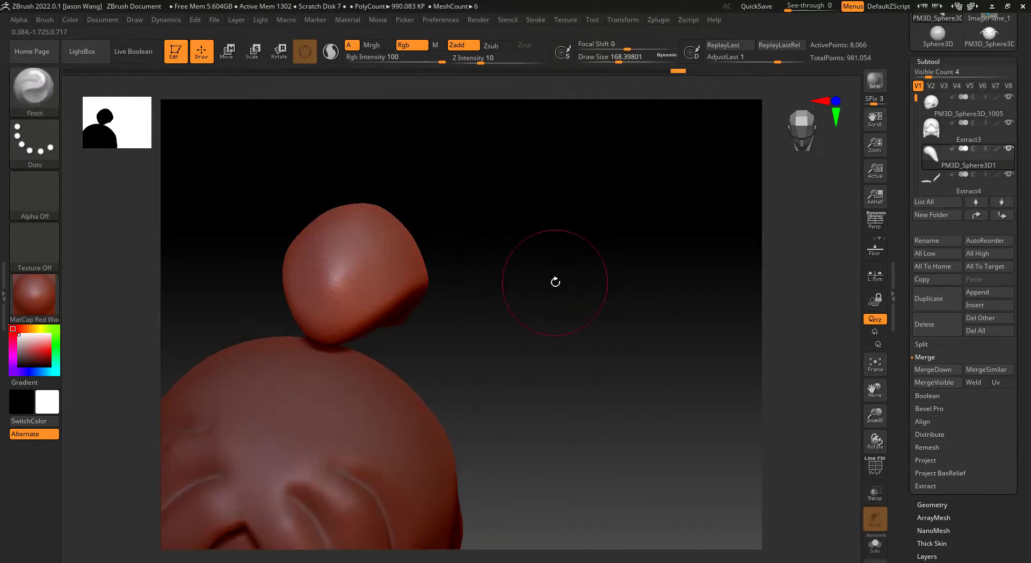
pyautogui.moveTo(555, 281)
pyautogui.mouseDown()
pyautogui.moveTo(541, 289)
pyautogui.moveTo(542, 254)
pyautogui.mouseUp()
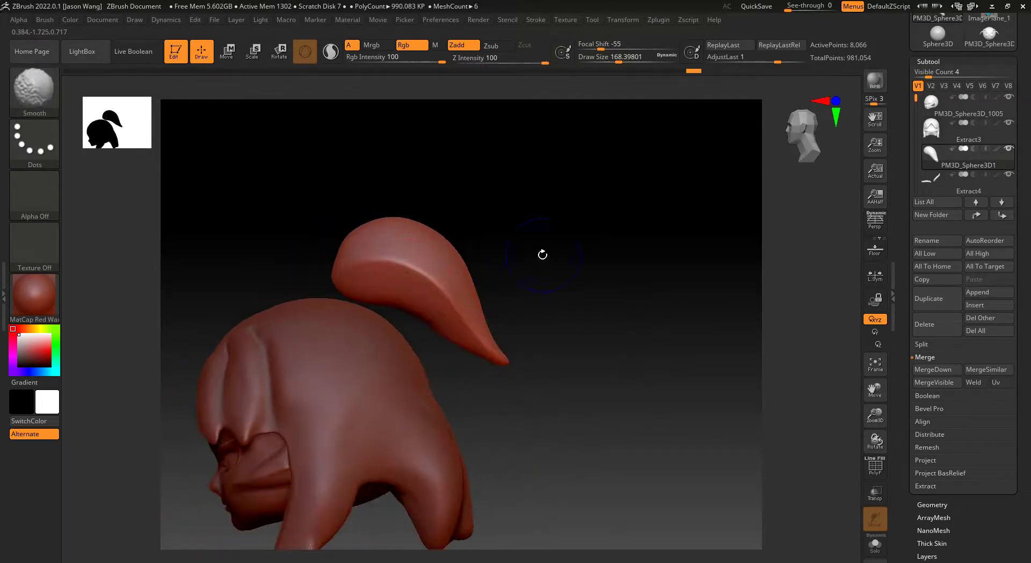
# Step: Switch to the Move brush and insert a Cylinder3D as a new subtool
pyautogui.click(23, 89)
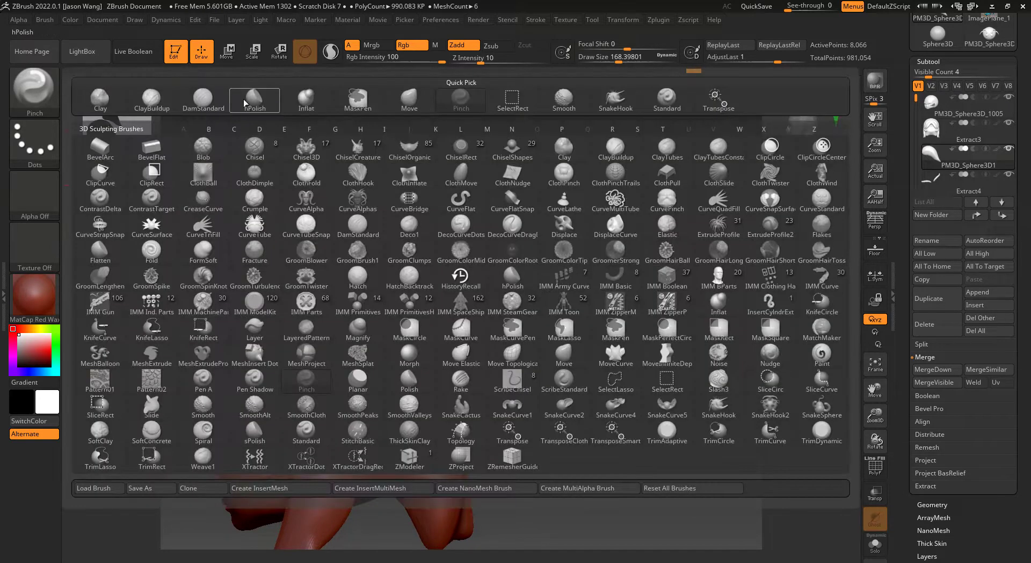
pyautogui.click(409, 99)
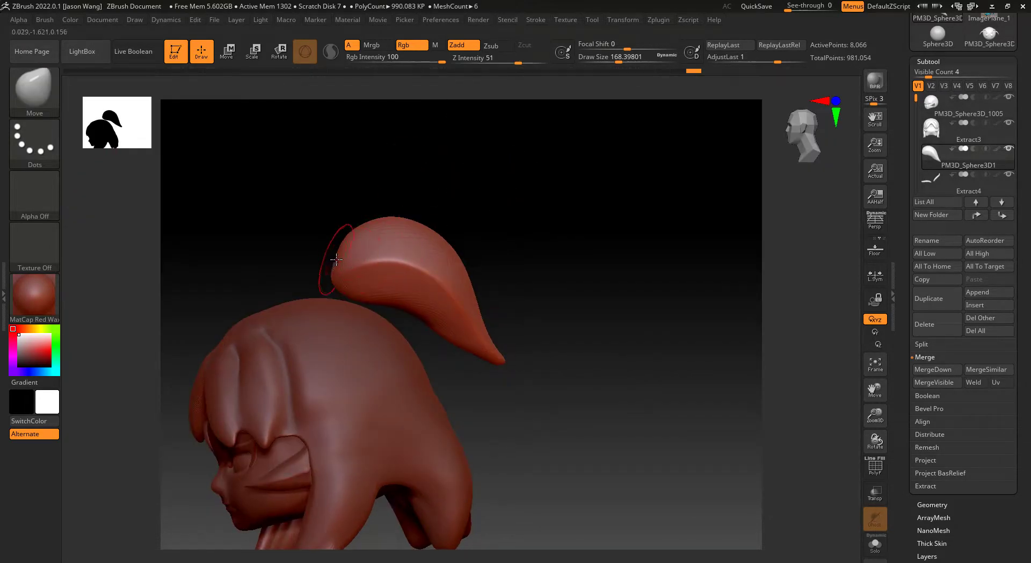
pyautogui.moveTo(337, 260); pyautogui.dragTo(338, 256)
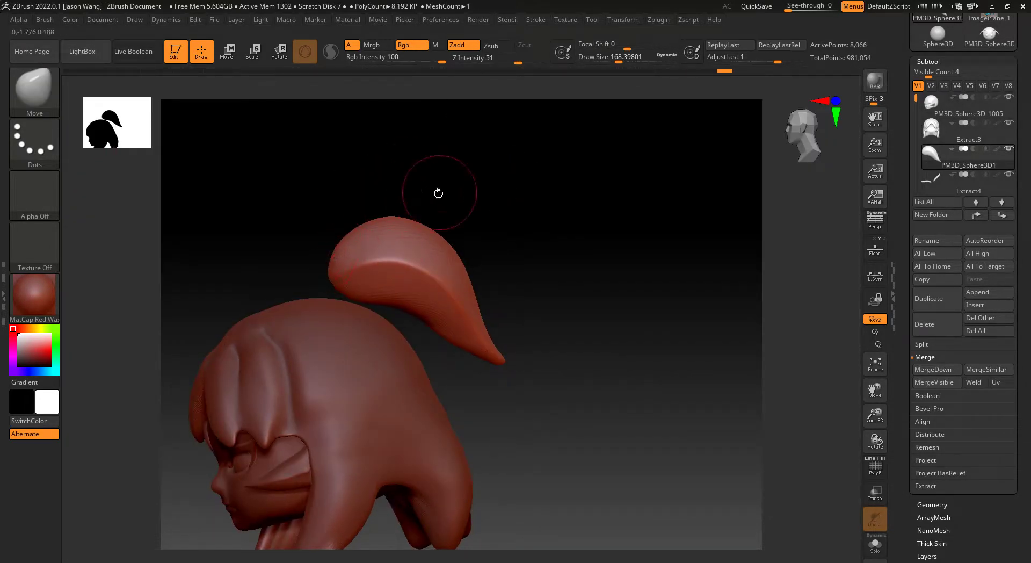
pyautogui.moveTo(437, 191); pyautogui.dragTo(315, 257)
pyautogui.moveTo(545, 285)
pyautogui.mouseDown()
pyautogui.moveTo(572, 289)
pyautogui.moveTo(644, 243)
pyautogui.moveTo(485, 253)
pyautogui.moveTo(621, 256)
pyautogui.mouseUp()
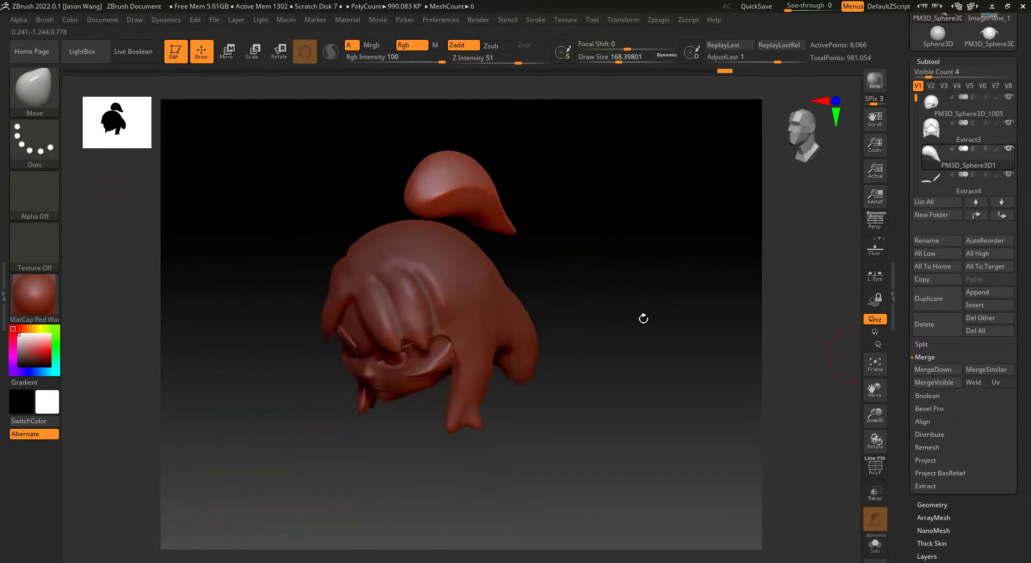
pyautogui.click(975, 305)
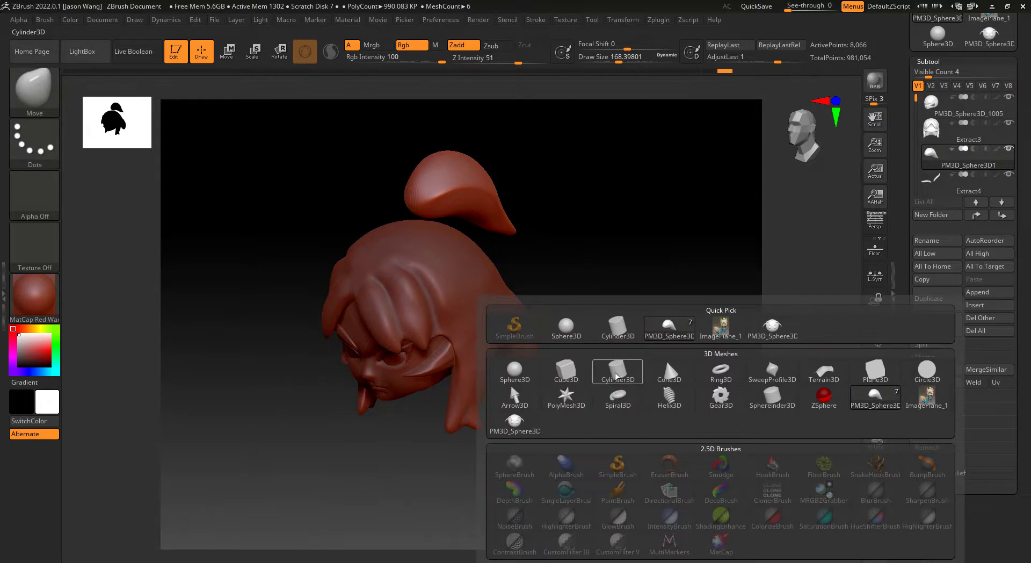
pyautogui.click(619, 370)
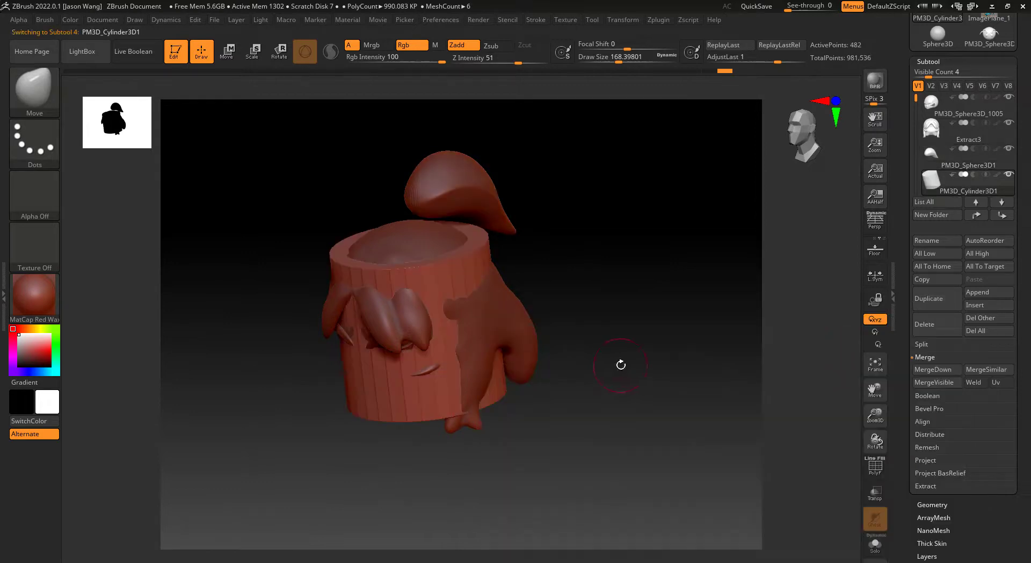
# Step: Shrink the cylinder to a small stub and tilt it onto the ponytail base, checking with transparency
pyautogui.click(226, 51)
pyautogui.keyDown('shift'); pyautogui.moveTo(652, 301); pyautogui.dragTo(515, 300); pyautogui.keyUp('shift')
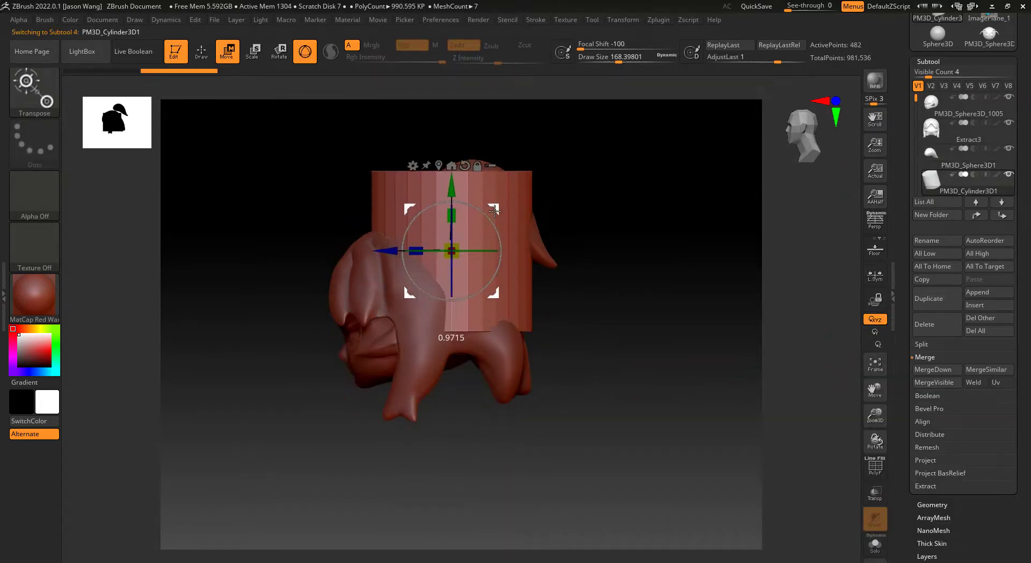
pyautogui.moveTo(494, 211)
pyautogui.mouseDown()
pyautogui.moveTo(449, 194)
pyautogui.moveTo(449, 164)
pyautogui.mouseUp()
pyautogui.moveTo(451, 218); pyautogui.dragTo(450, 224)
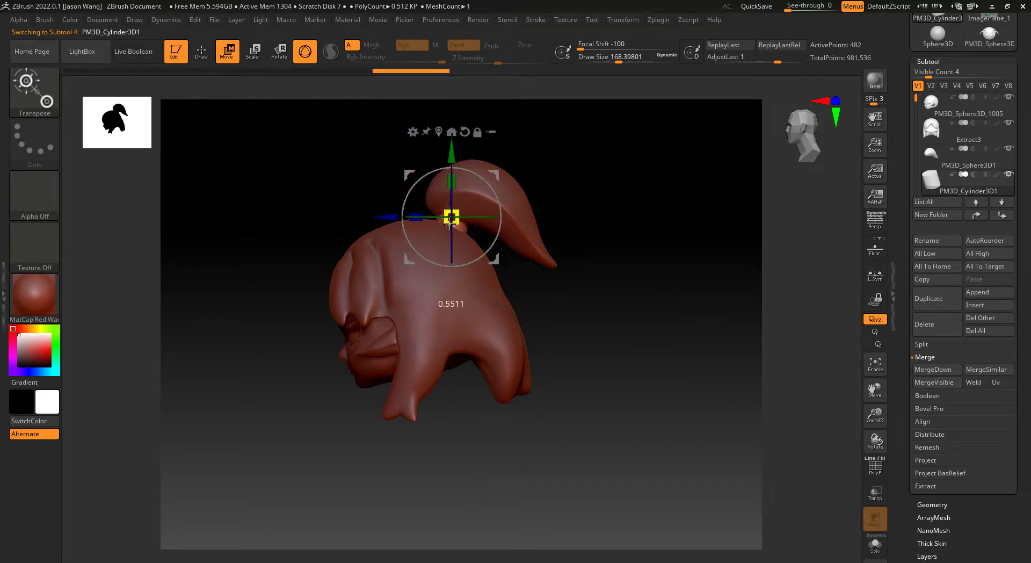
pyautogui.keyDown('ctrl'); pyautogui.moveTo(644, 313); pyautogui.dragTo(526, 324, button='right'); pyautogui.keyUp('ctrl')
pyautogui.moveTo(503, 280); pyautogui.dragTo(514, 294)
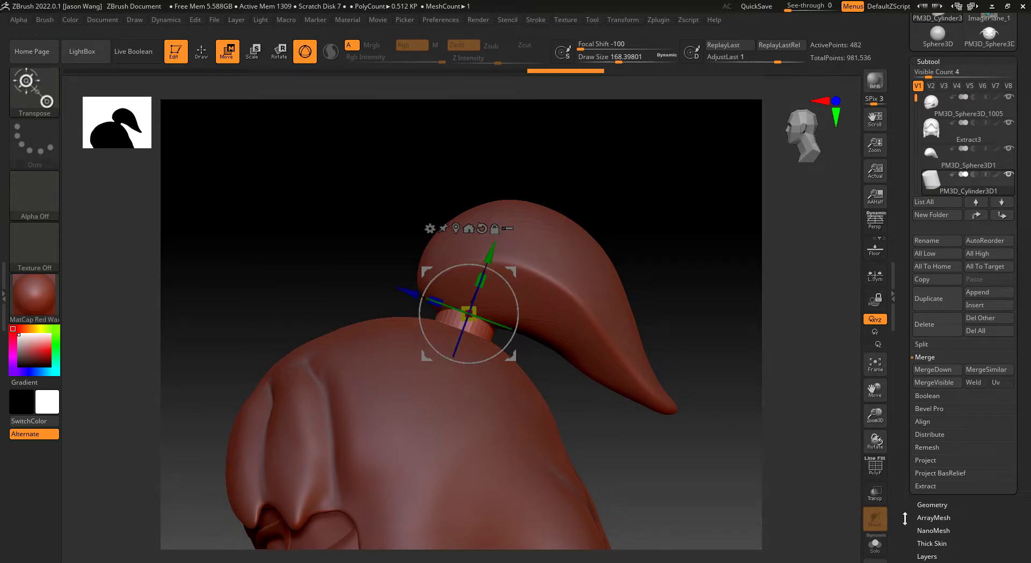
pyautogui.click(874, 493)
pyautogui.moveTo(511, 272); pyautogui.dragTo(472, 271)
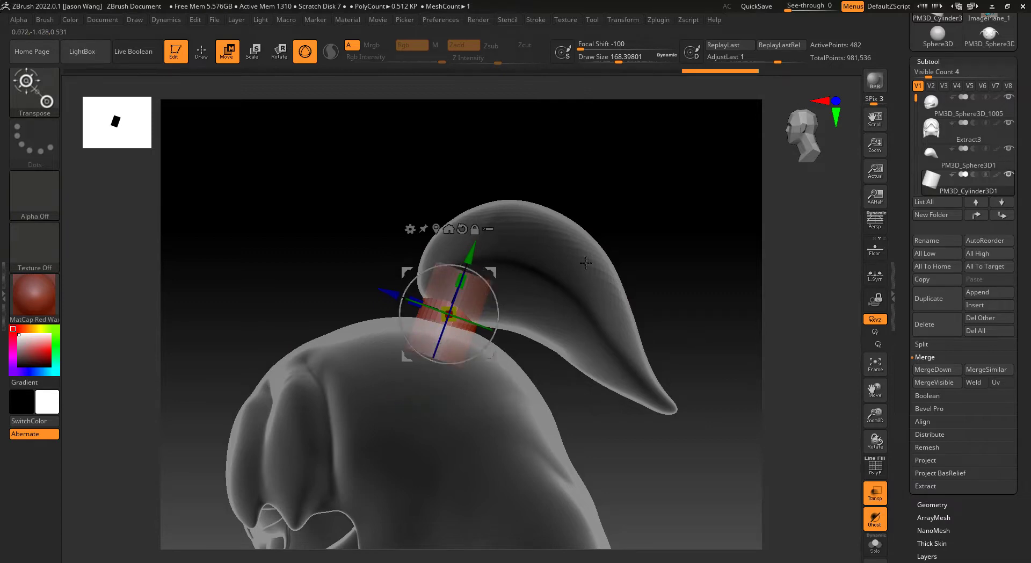
# Step: Turn transparency off, frame the whole head and return to Draw mode to inspect the hair tie
pyautogui.moveTo(616, 212)
pyautogui.mouseDown()
pyautogui.moveTo(679, 232)
pyautogui.moveTo(676, 224)
pyautogui.mouseUp()
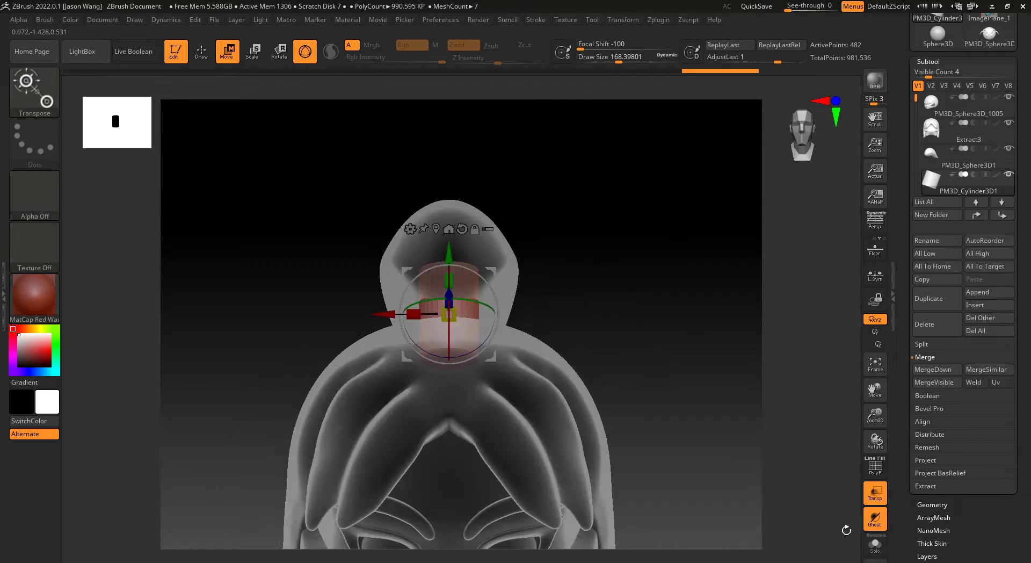
pyautogui.click(875, 493)
pyautogui.press('f')
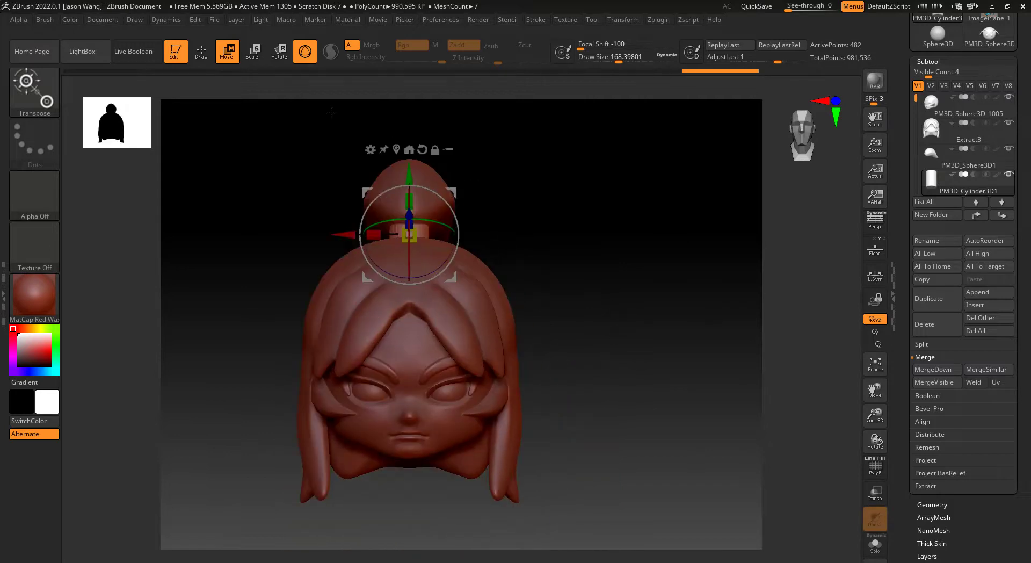
pyautogui.press('q')
pyautogui.moveTo(669, 323); pyautogui.dragTo(634, 365)
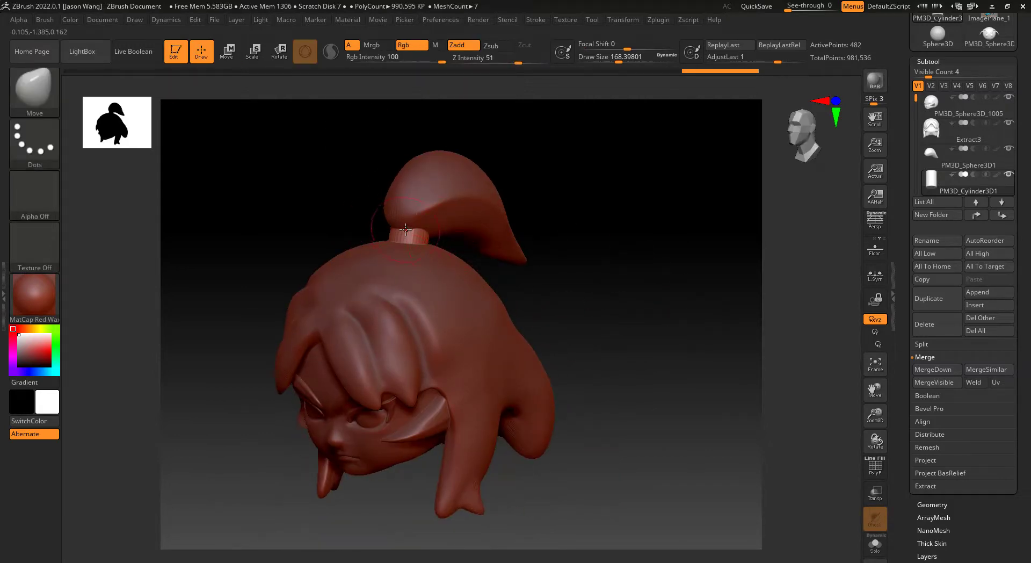
pyautogui.moveTo(654, 312); pyautogui.dragTo(440, 314)
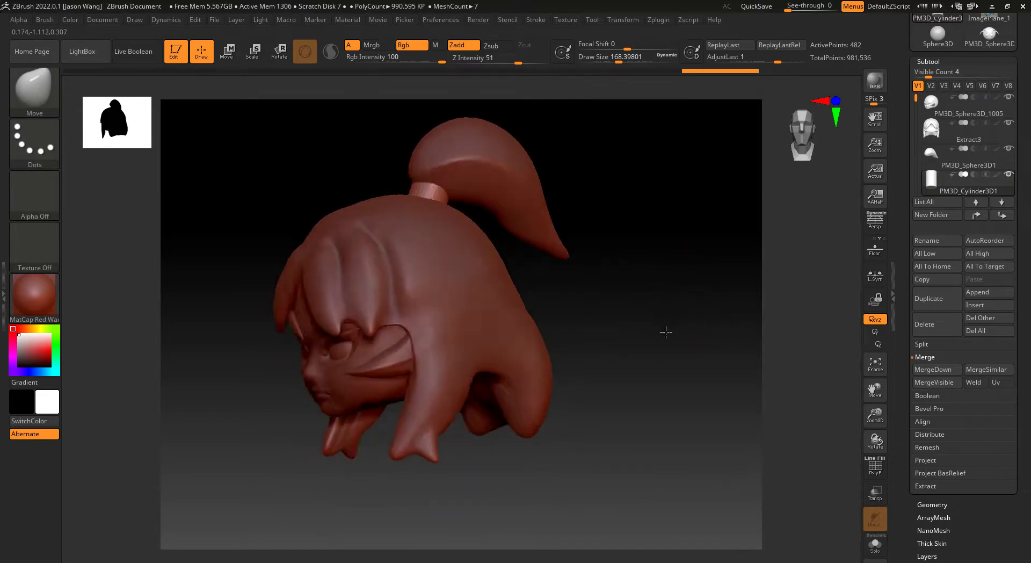
# Step: Select the hair subtool and carve a first strand groove with a smaller DamStandard brush
pyautogui.keyDown('alt'); pyautogui.click(439, 314); pyautogui.keyUp('alt')
pyautogui.moveTo(628, 361); pyautogui.dragTo(76, 143)
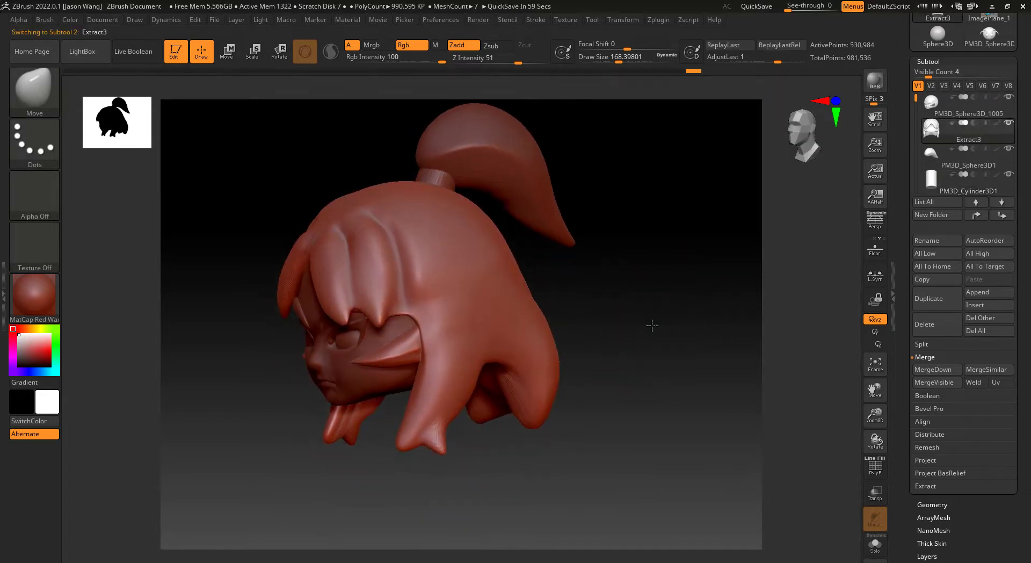
pyautogui.click(41, 95)
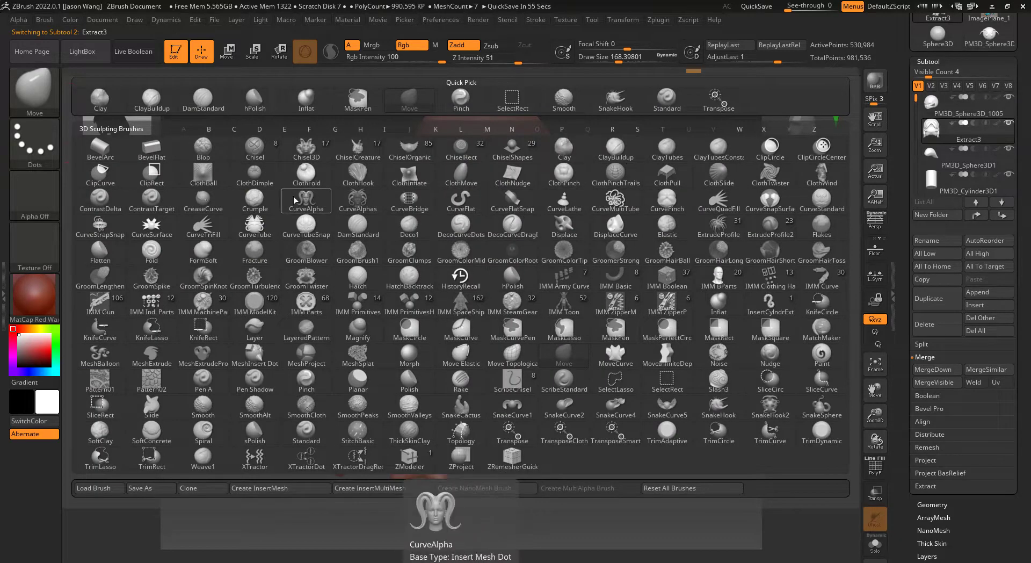
pyautogui.click(358, 225)
pyautogui.moveTo(616, 284)
pyautogui.mouseDown()
pyautogui.moveTo(681, 273)
pyautogui.moveTo(433, 317)
pyautogui.mouseUp()
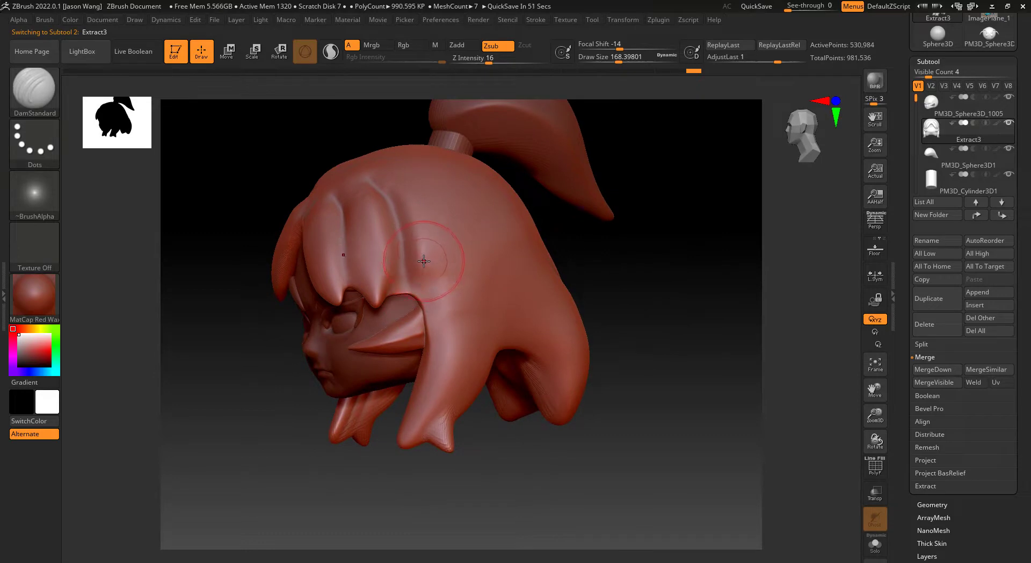
pyautogui.press('[')
pyautogui.press('[')
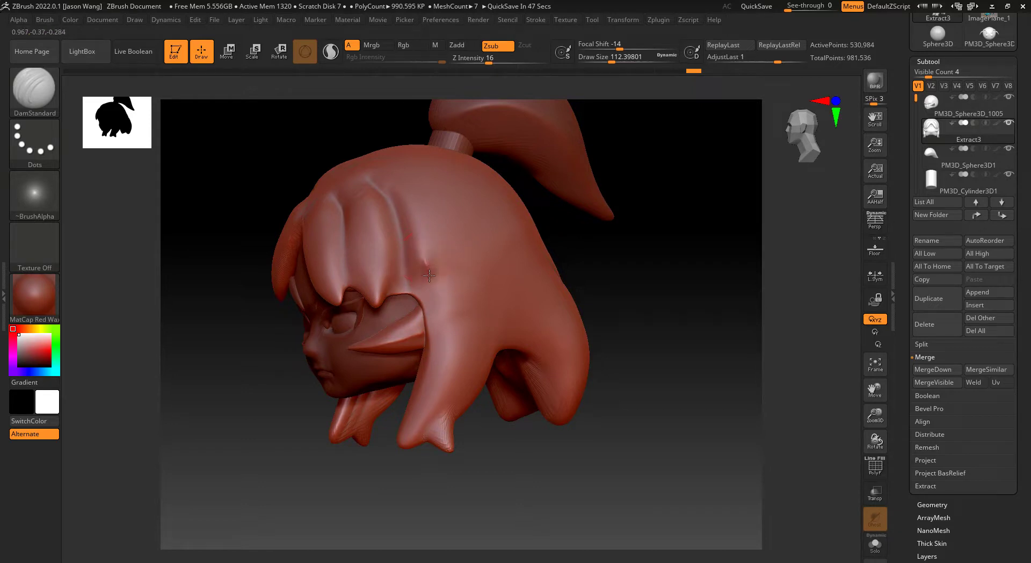
pyautogui.moveTo(445, 323); pyautogui.dragTo(450, 372)
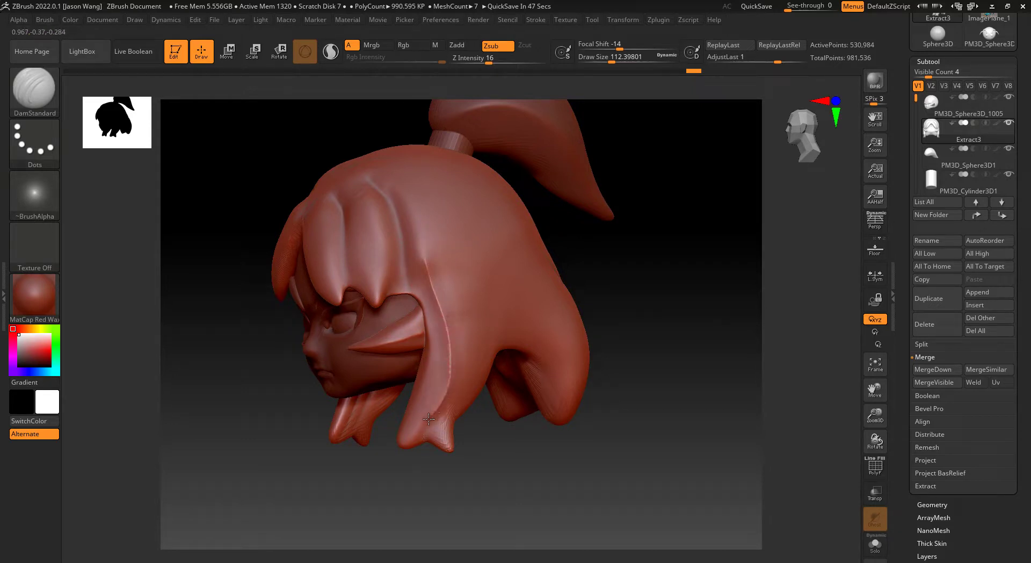
# Step: Carve several more strand grooves down the side and back hair
pyautogui.moveTo(401, 443); pyautogui.dragTo(423, 251)
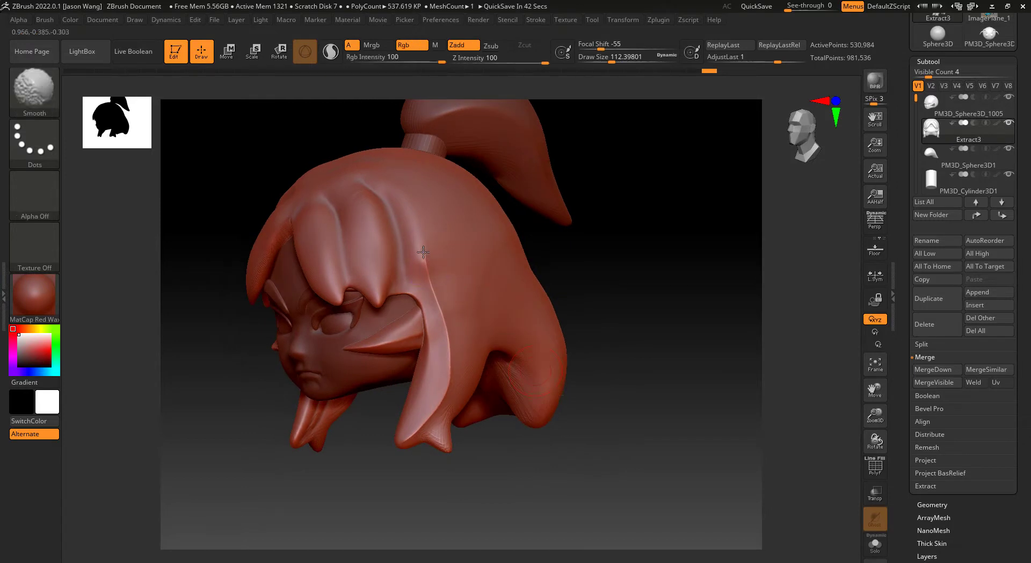
pyautogui.moveTo(626, 283); pyautogui.dragTo(461, 194)
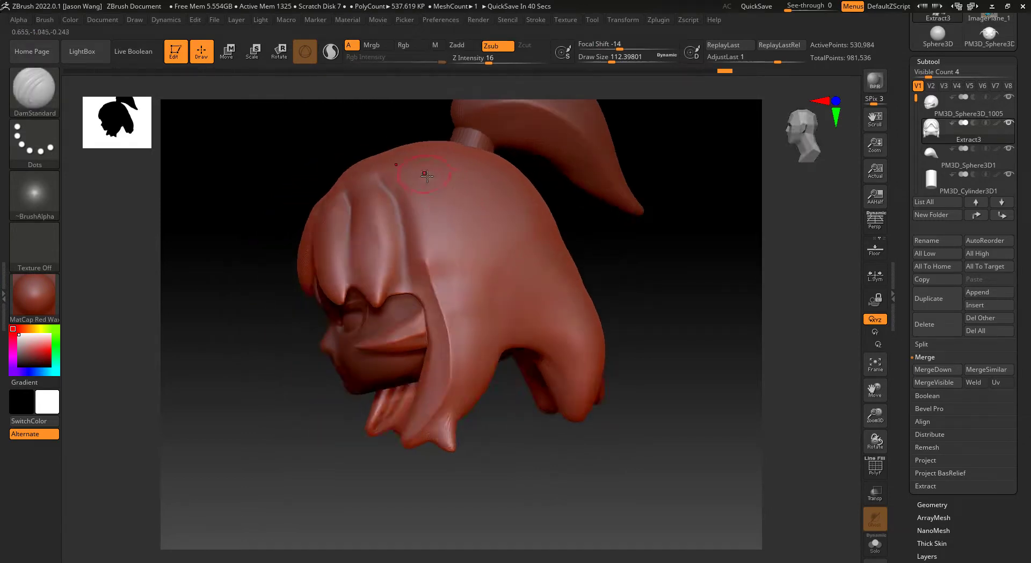
pyautogui.moveTo(456, 240); pyautogui.dragTo(428, 174)
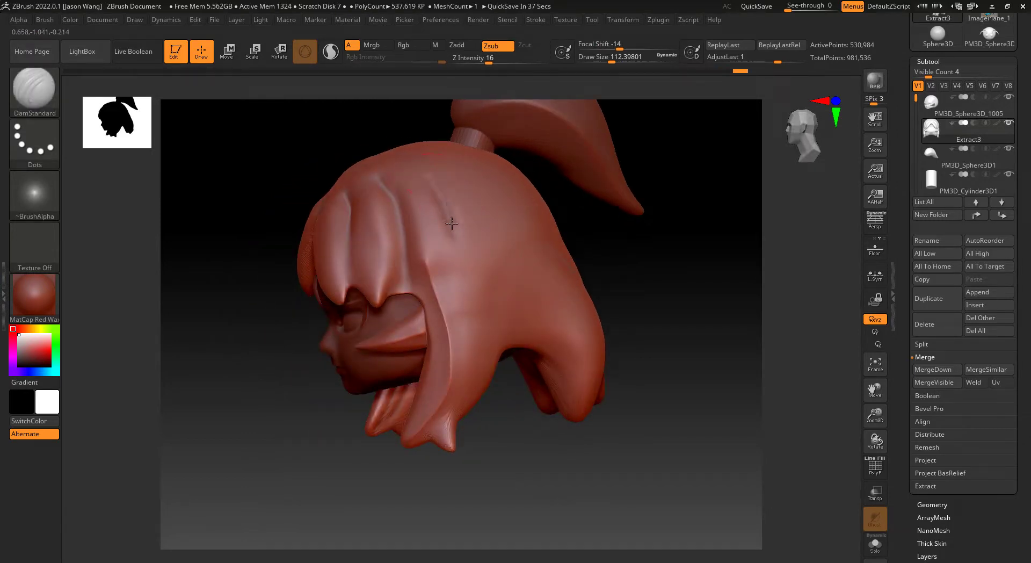
pyautogui.moveTo(465, 267); pyautogui.dragTo(475, 321)
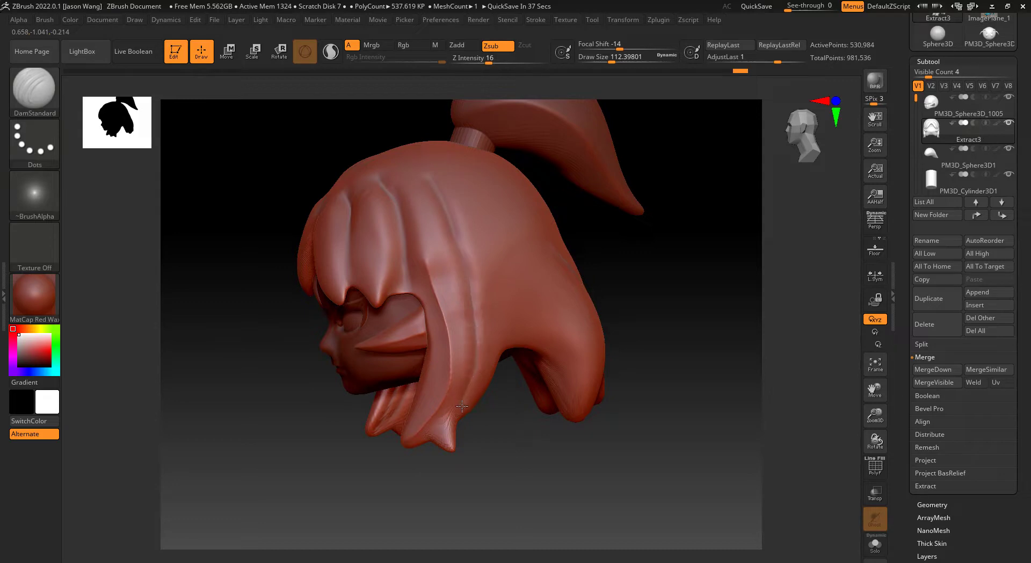
pyautogui.moveTo(461, 406); pyautogui.dragTo(416, 198)
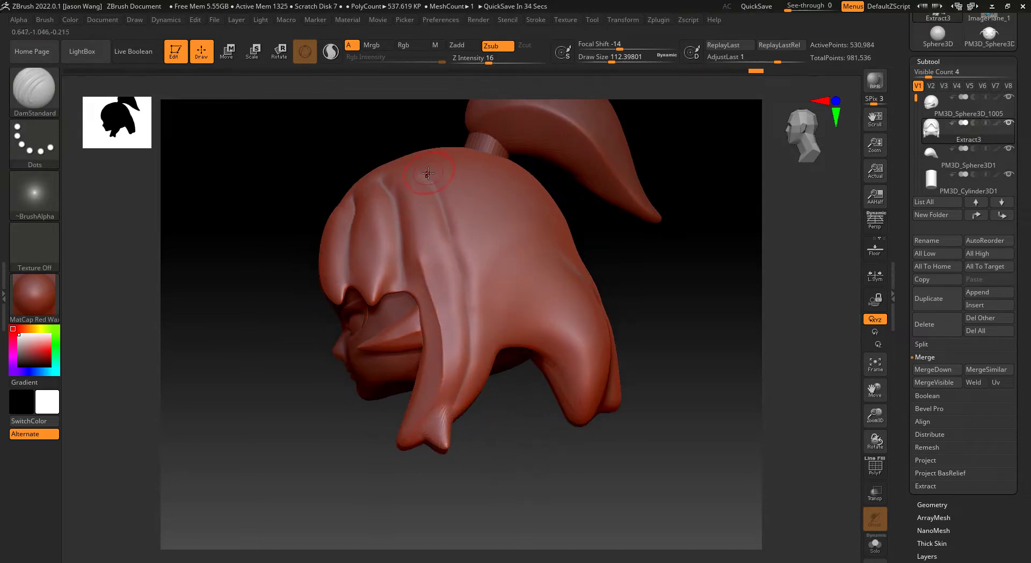
pyautogui.moveTo(450, 238); pyautogui.dragTo(461, 280)
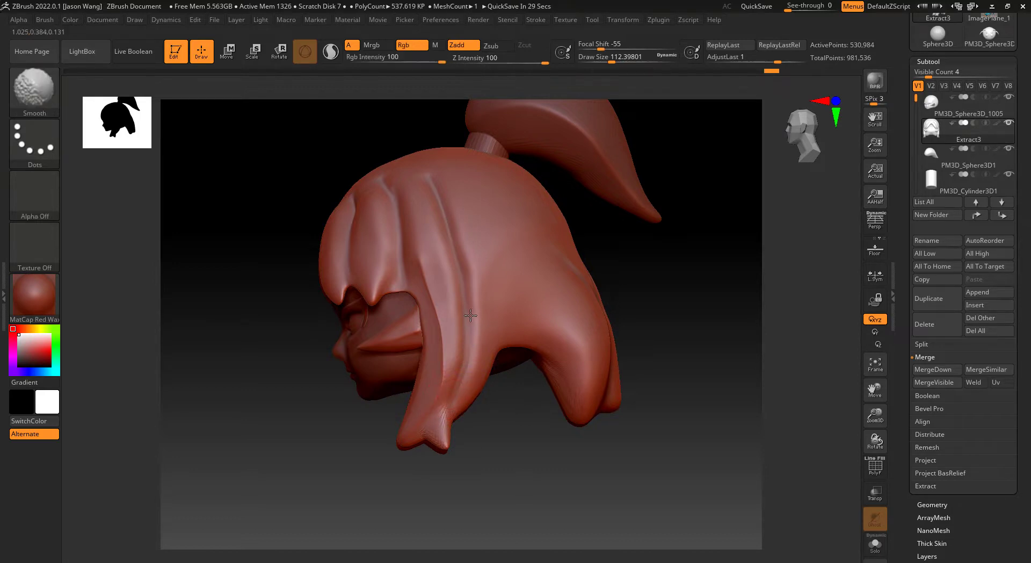
pyautogui.moveTo(614, 240); pyautogui.dragTo(527, 232)
pyautogui.moveTo(477, 192); pyautogui.dragTo(518, 296)
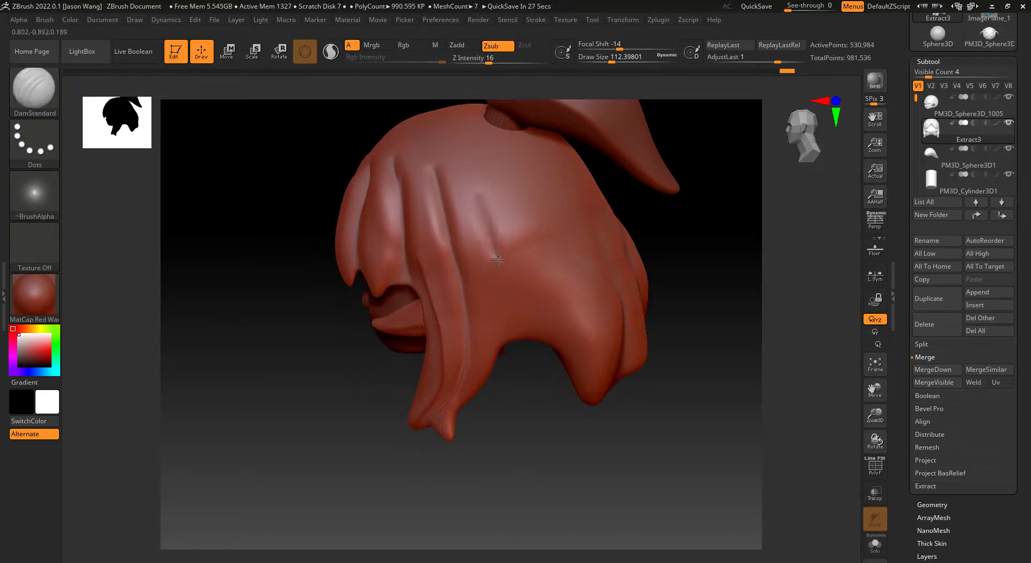
pyautogui.moveTo(471, 184); pyautogui.dragTo(486, 237)
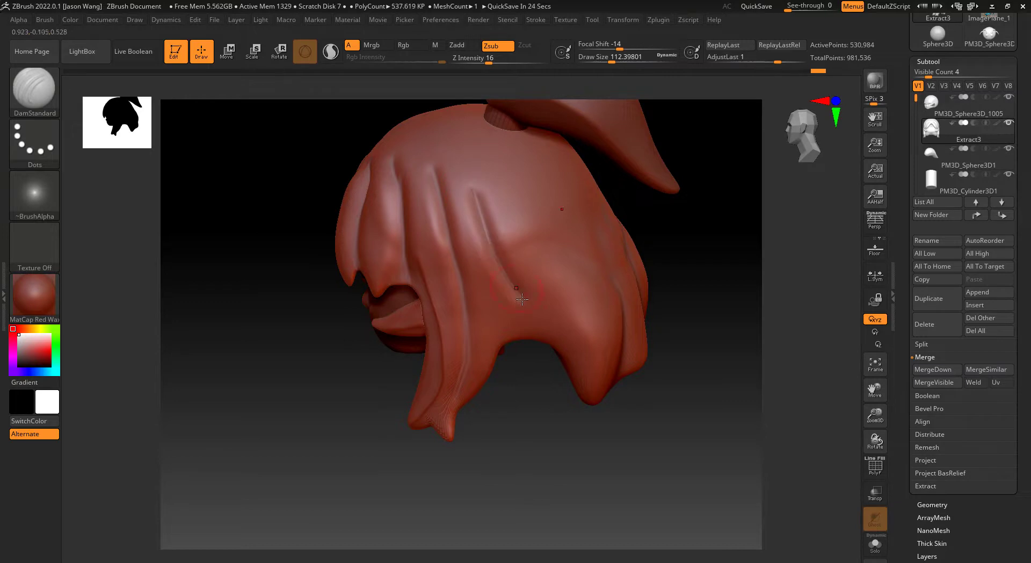
pyautogui.moveTo(534, 310)
pyautogui.mouseDown()
pyautogui.moveTo(681, 414)
pyautogui.moveTo(707, 364)
pyautogui.moveTo(683, 375)
pyautogui.moveTo(695, 377)
pyautogui.mouseUp()
pyautogui.click(875, 544)
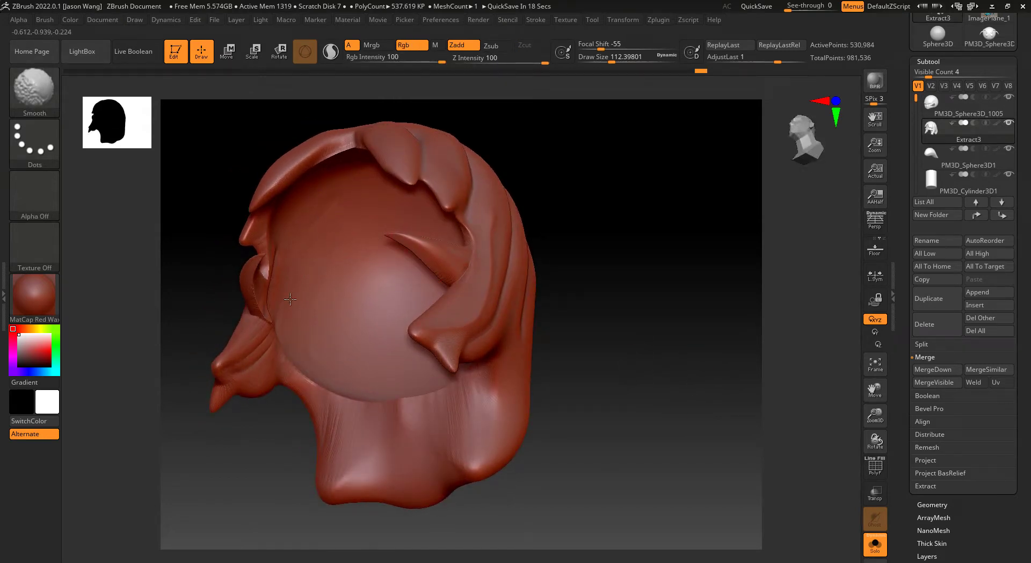
pyautogui.moveTo(732, 320); pyautogui.dragTo(737, 343)
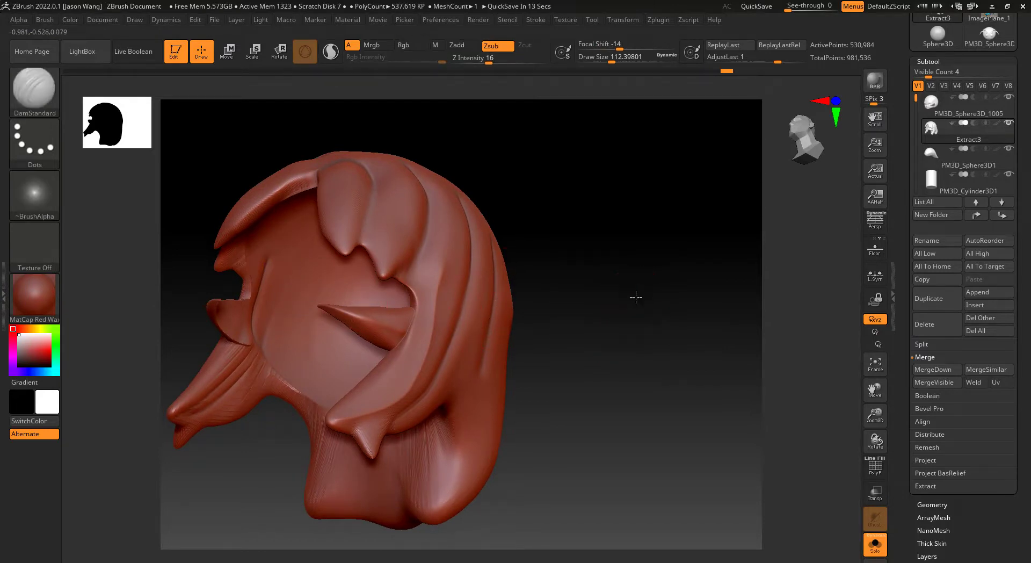
pyautogui.moveTo(636, 297)
pyautogui.mouseDown()
pyautogui.moveTo(681, 288)
pyautogui.moveTo(695, 313)
pyautogui.moveTo(265, 74)
pyautogui.mouseUp()
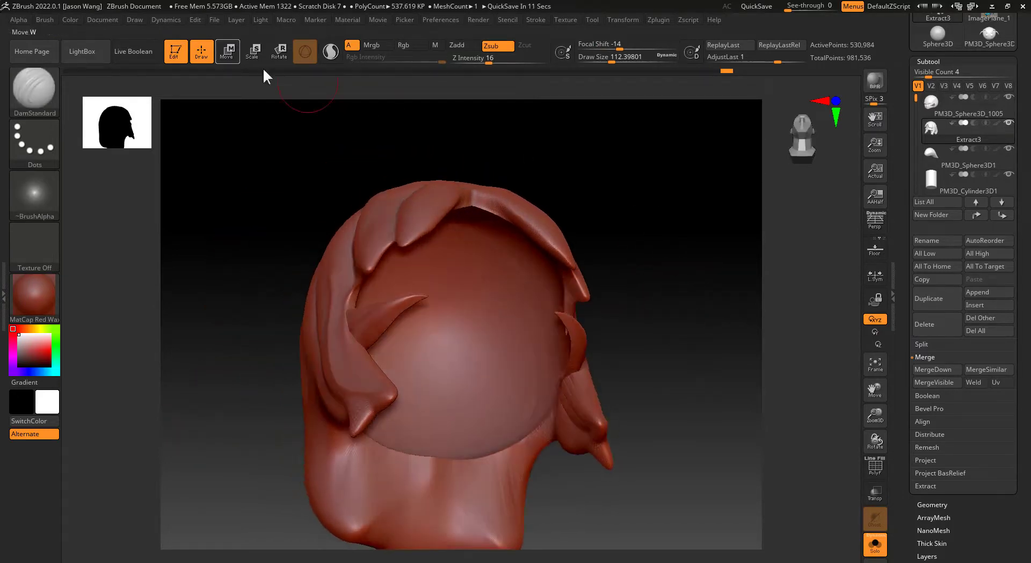
pyautogui.keyDown('ctrl'); pyautogui.keyDown('shift'); pyautogui.click(468, 299); pyautogui.keyUp('shift'); pyautogui.keyUp('ctrl')
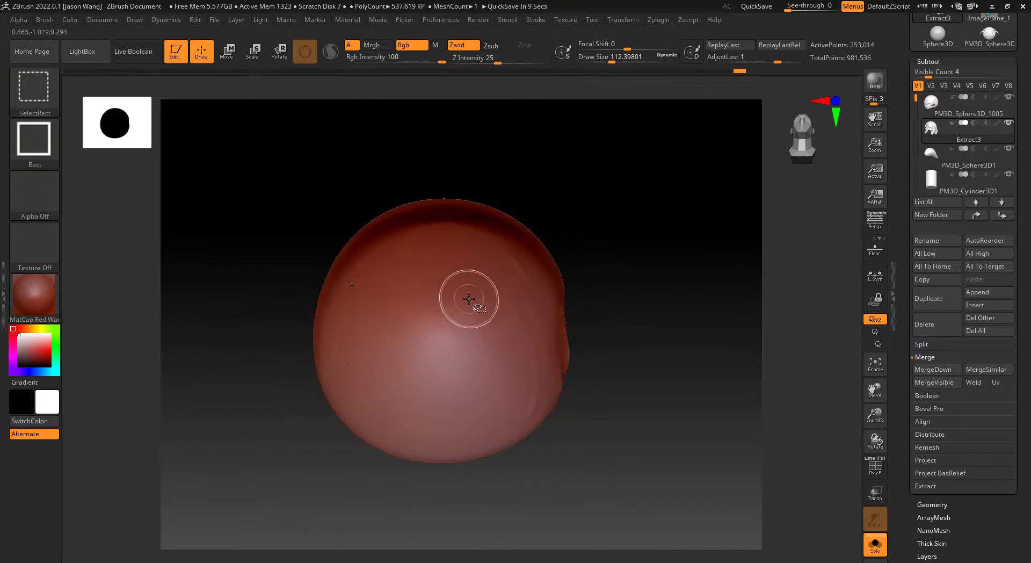
pyautogui.keyDown('ctrl'); pyautogui.moveTo(678, 165); pyautogui.dragTo(281, 489); pyautogui.keyUp('ctrl')
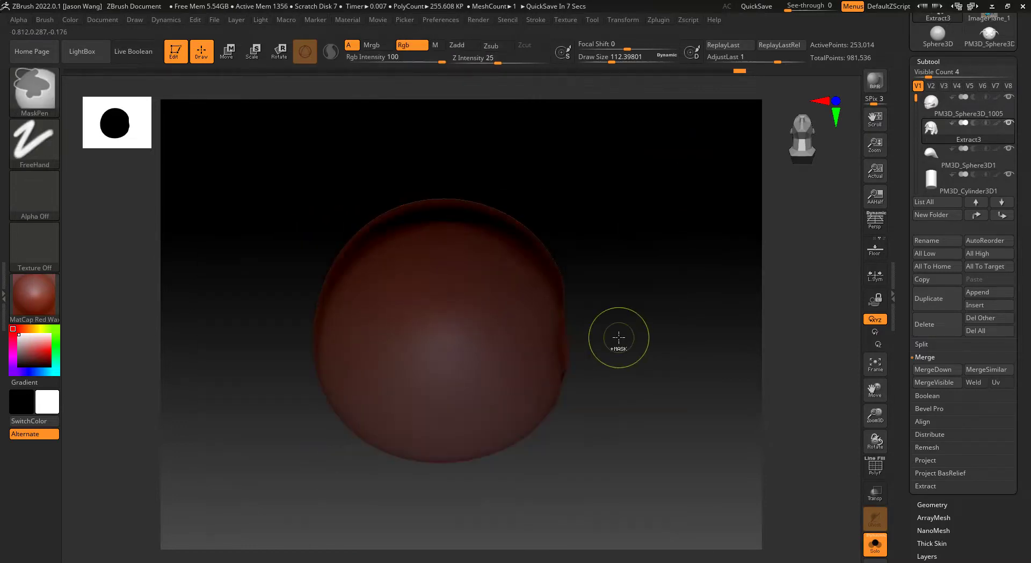
pyautogui.keyDown('ctrl'); pyautogui.keyDown('shift'); pyautogui.click(653, 274); pyautogui.keyUp('shift'); pyautogui.keyUp('ctrl')
pyautogui.moveTo(695, 278)
pyautogui.mouseDown()
pyautogui.moveTo(714, 366)
pyautogui.moveTo(468, 260)
pyautogui.moveTo(665, 360)
pyautogui.mouseUp()
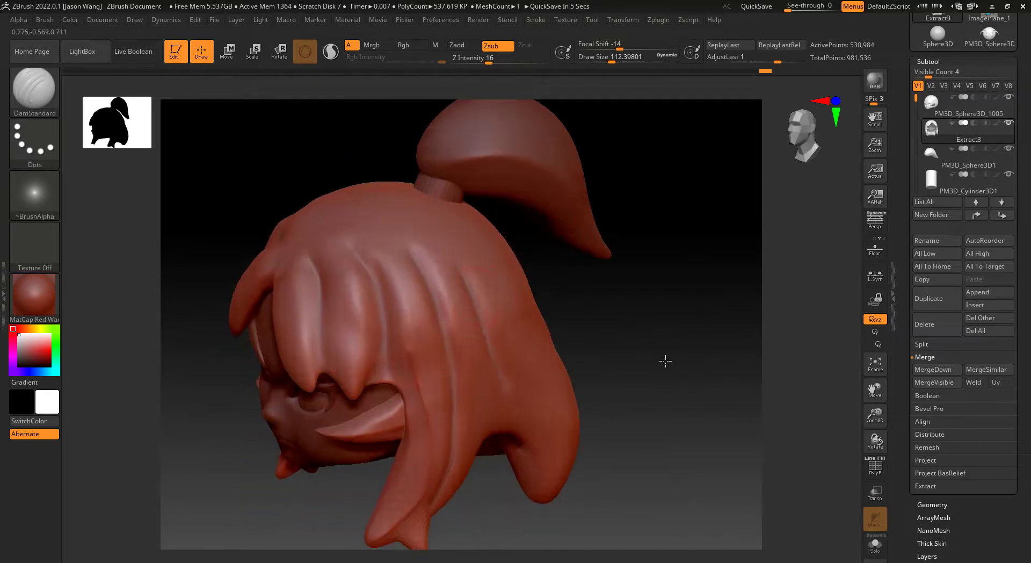
# Step: Carve another groove on the back hair below the ponytail and soften it with Smooth
pyautogui.moveTo(732, 350); pyautogui.dragTo(550, 265)
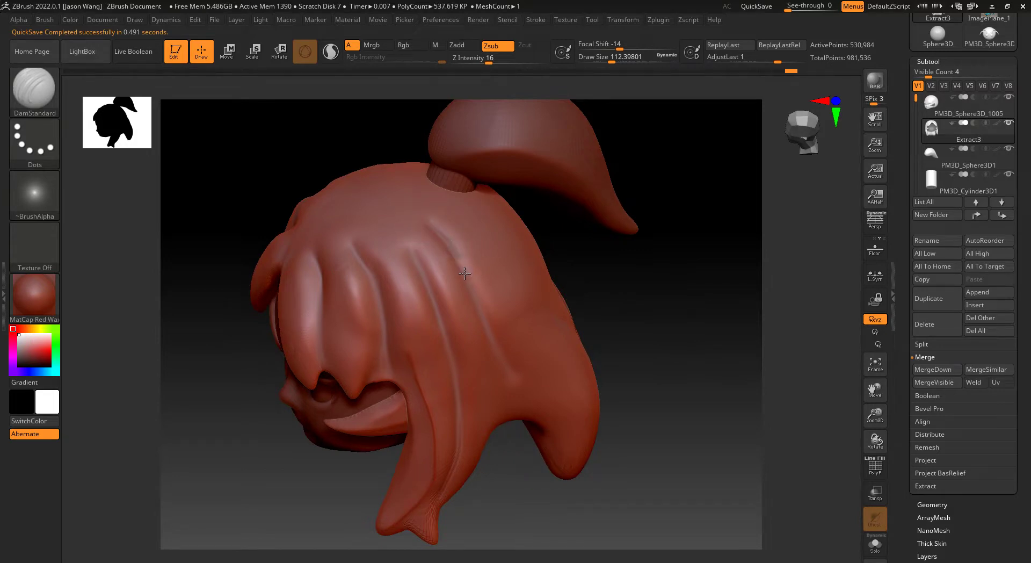
pyautogui.moveTo(454, 242); pyautogui.dragTo(675, 329)
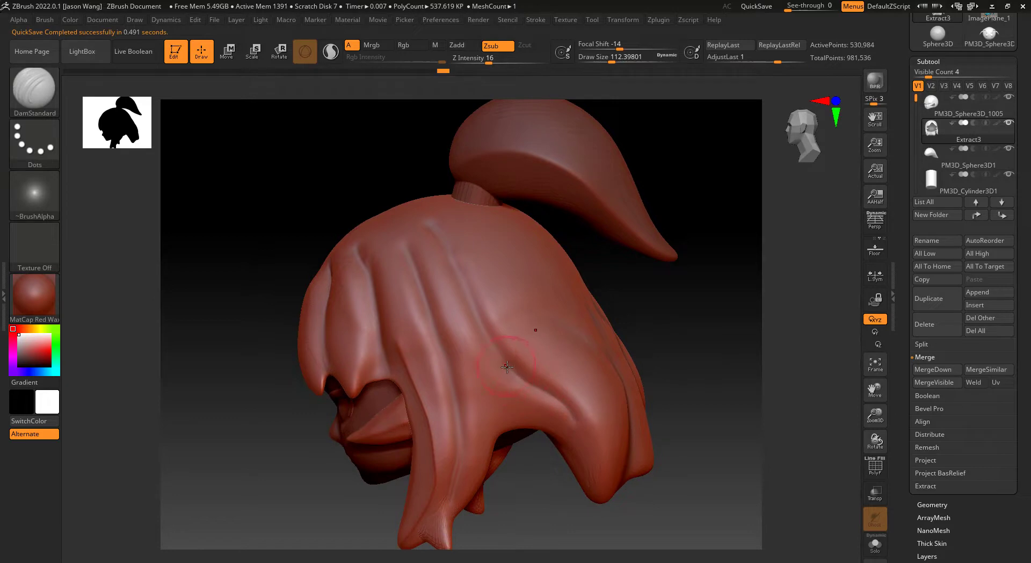
pyautogui.press('shift')
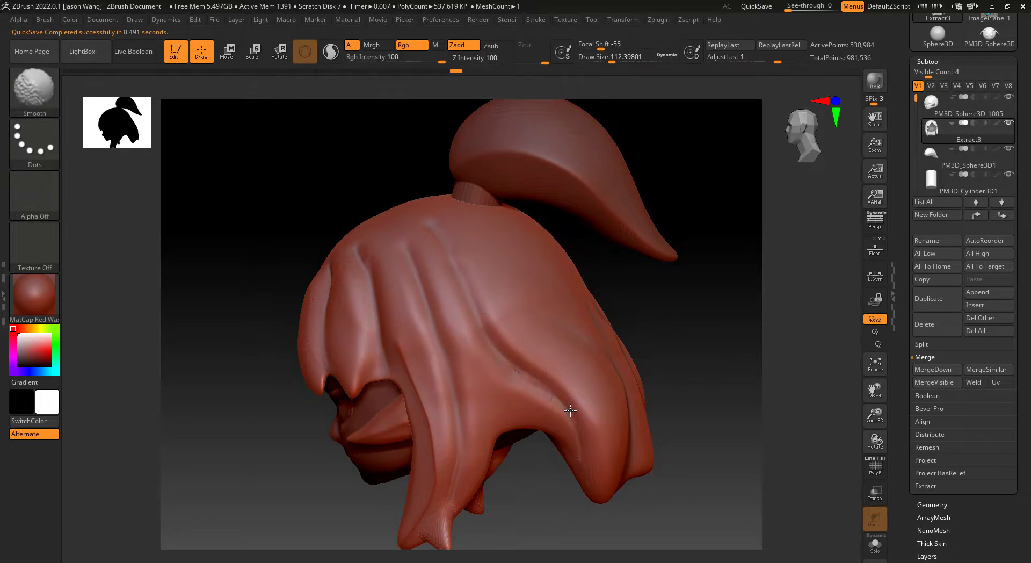
pyautogui.moveTo(725, 403)
pyautogui.mouseDown()
pyautogui.moveTo(594, 316)
pyautogui.moveTo(672, 446)
pyautogui.mouseUp()
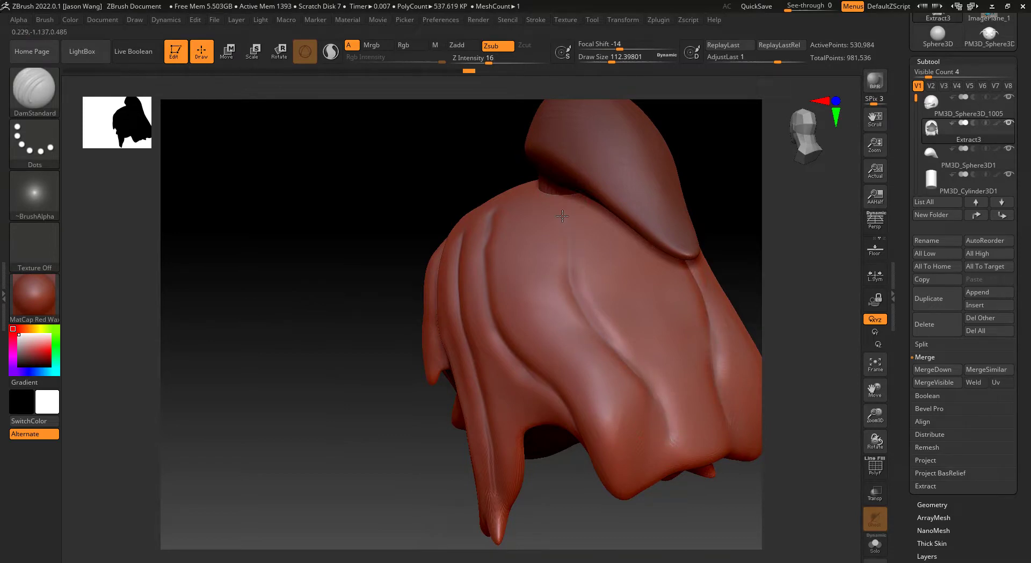
pyautogui.moveTo(595, 319)
pyautogui.mouseDown()
pyautogui.moveTo(644, 378)
pyautogui.moveTo(671, 445)
pyautogui.mouseUp()
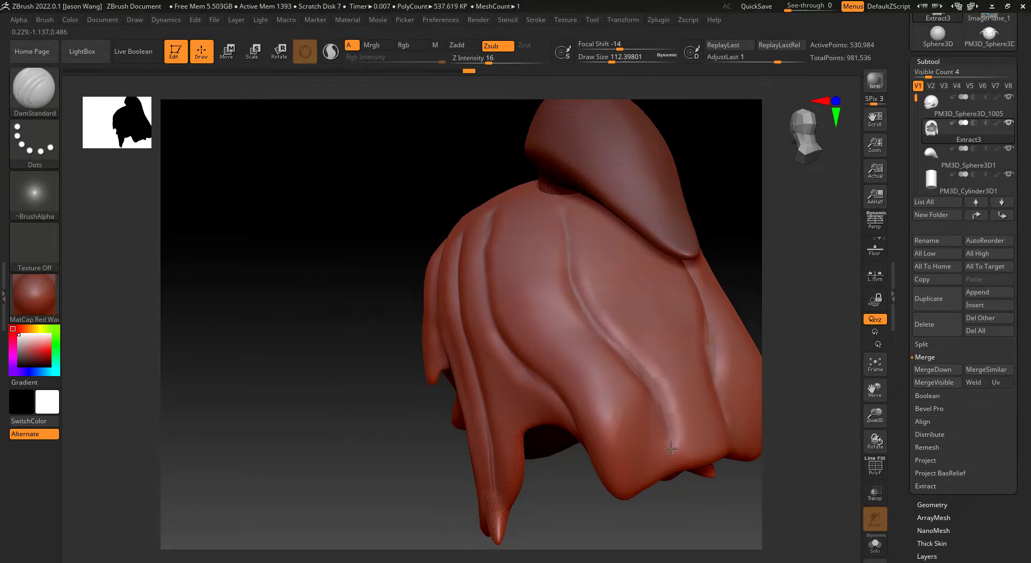
pyautogui.keyDown('shift'); pyautogui.moveTo(598, 311); pyautogui.dragTo(584, 291); pyautogui.keyUp('shift')
pyautogui.moveTo(272, 417)
pyautogui.mouseDown()
pyautogui.moveTo(605, 386)
pyautogui.moveTo(638, 320)
pyautogui.moveTo(662, 321)
pyautogui.mouseUp()
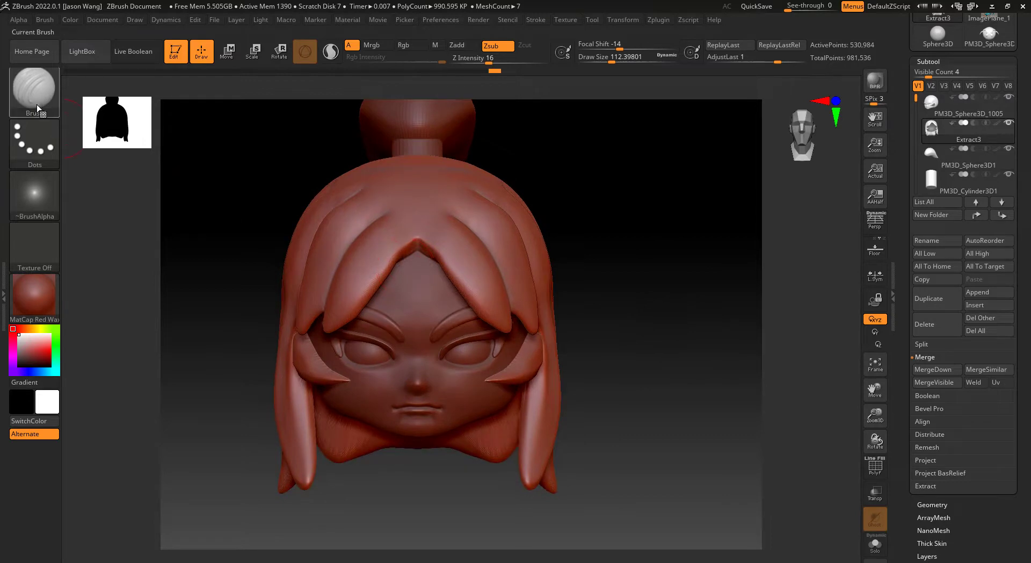
# Step: Pick the Move brush and set its draw size to about 286, turning the head to a side profile
pyautogui.press('b')
pyautogui.click(400, 111)
pyautogui.moveTo(641, 329)
pyautogui.mouseDown()
pyautogui.moveTo(560, 334)
pyautogui.moveTo(570, 310)
pyautogui.mouseUp()
pyautogui.press('s')
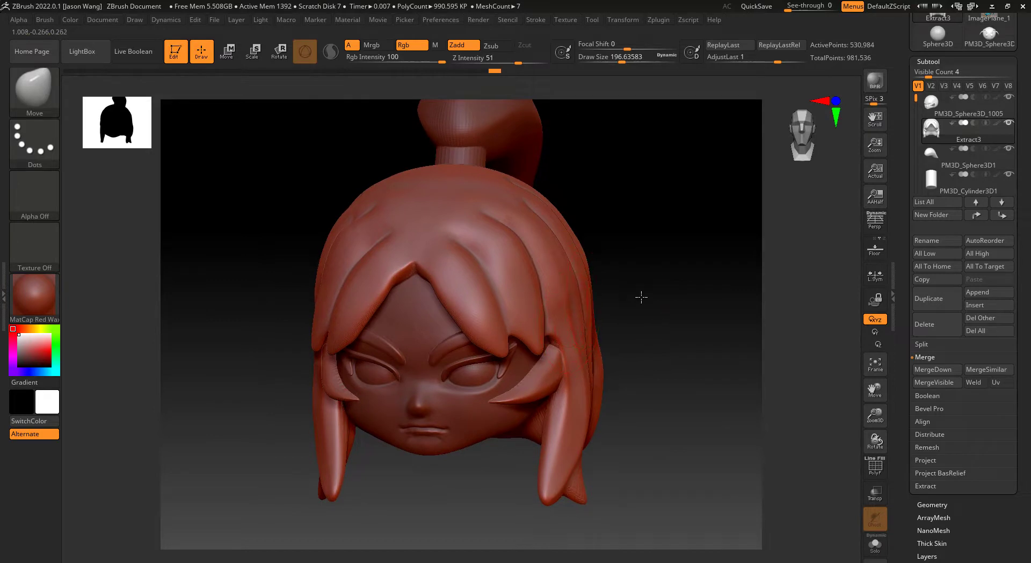
pyautogui.keyDown('shift'); pyautogui.moveTo(641, 296); pyautogui.dragTo(591, 262); pyautogui.keyUp('shift')
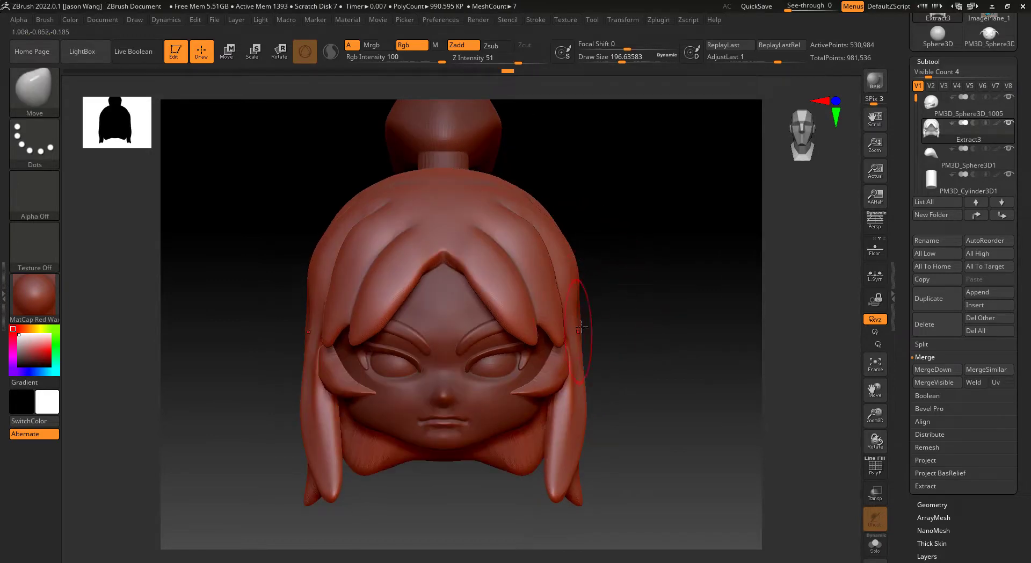
pyautogui.moveTo(578, 337); pyautogui.dragTo(599, 341)
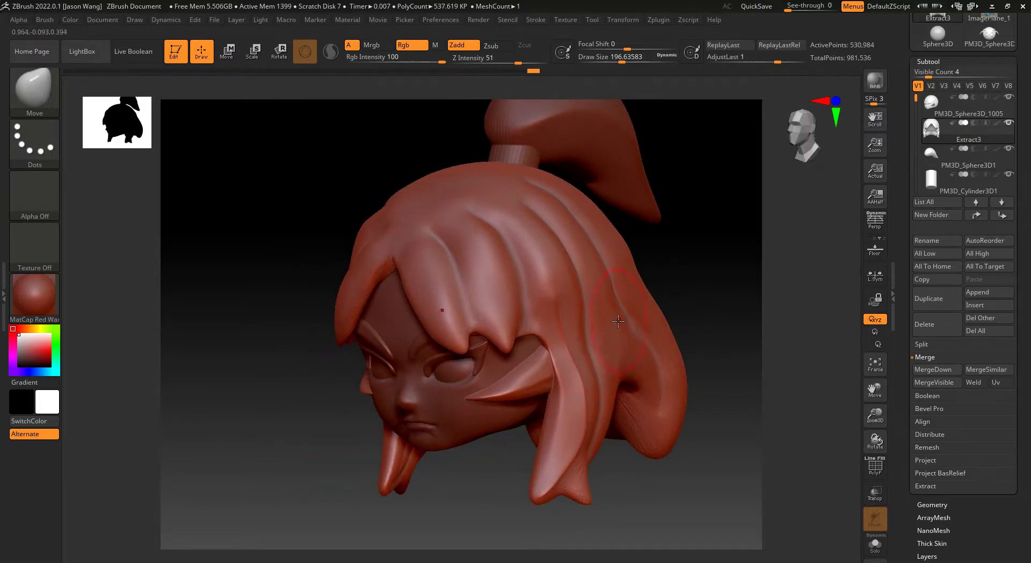
pyautogui.moveTo(704, 280); pyautogui.dragTo(667, 322)
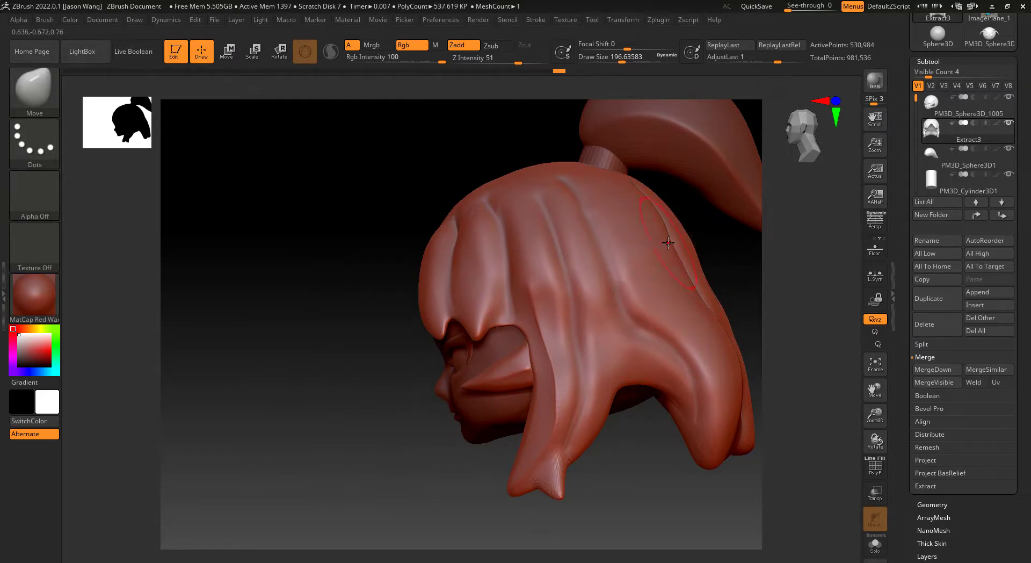
pyautogui.keyDown('alt'); pyautogui.moveTo(671, 305); pyautogui.dragTo(633, 292, button='right'); pyautogui.keyUp('alt')
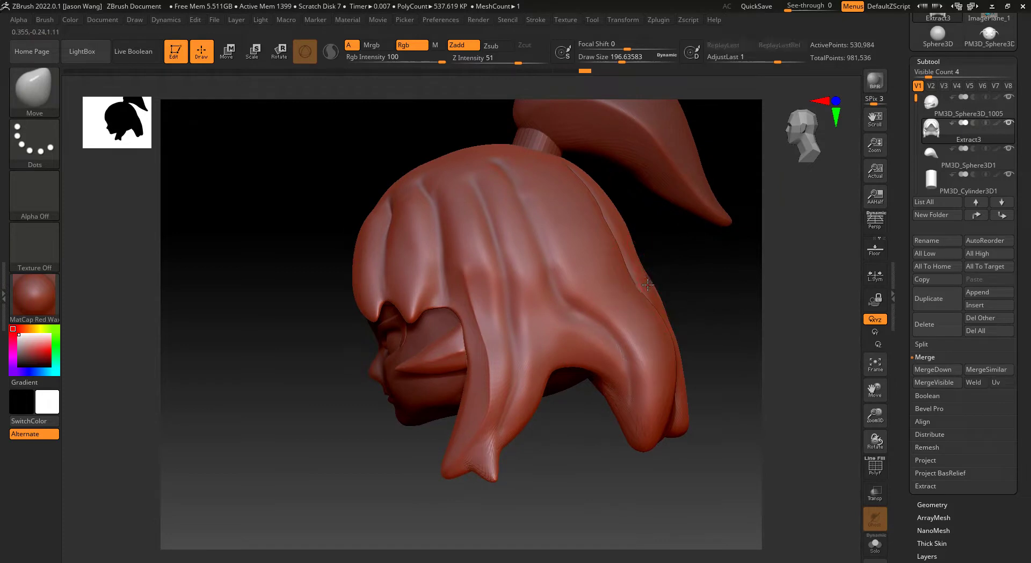
pyautogui.moveTo(744, 300); pyautogui.dragTo(650, 324)
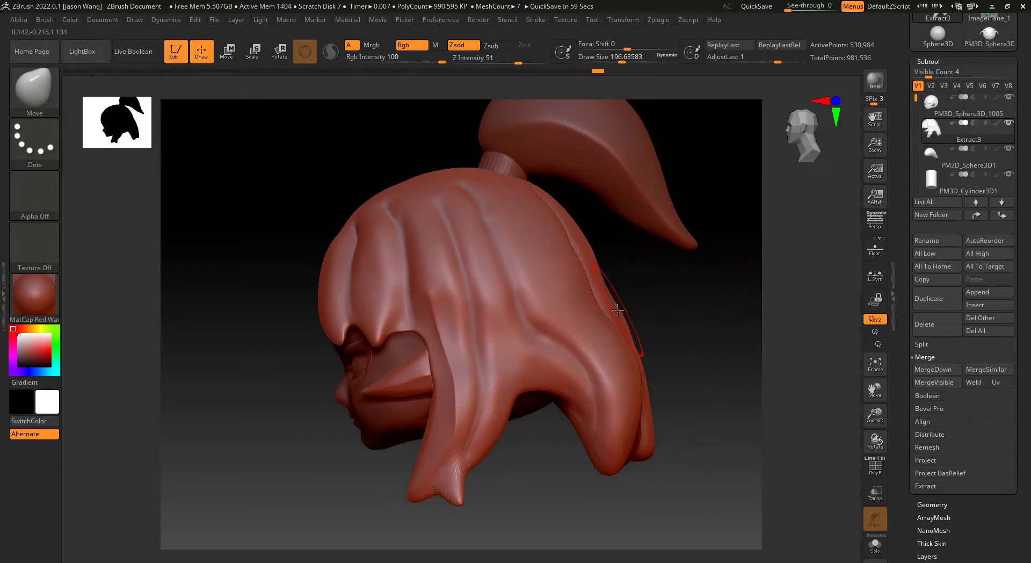
pyautogui.press('s')
pyautogui.moveTo(618, 310); pyautogui.dragTo(645, 310)
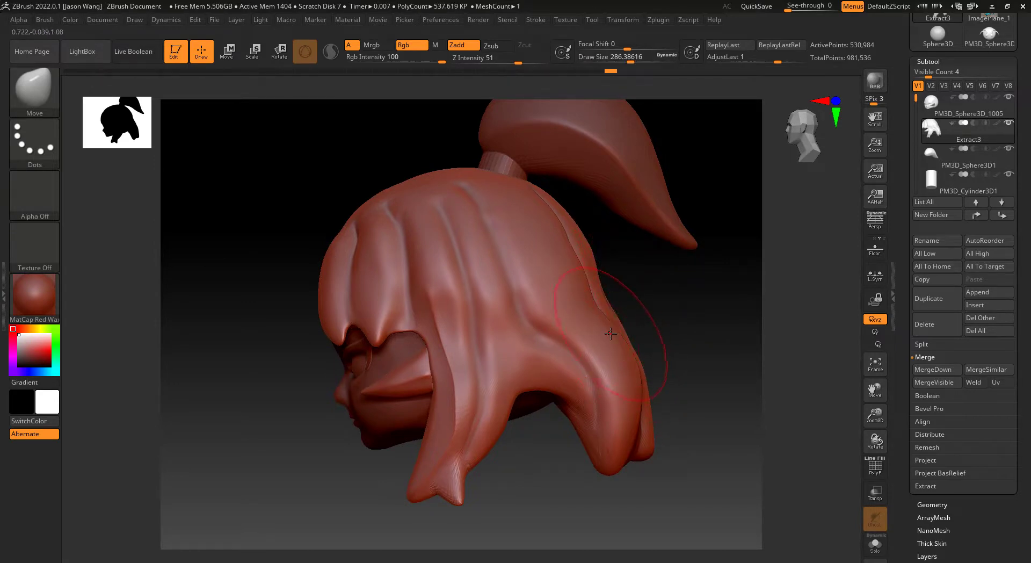
# Step: Push the back hair strand and its fold into shape, then inspect the hair from several angles
pyautogui.moveTo(602, 342)
pyautogui.mouseDown()
pyautogui.moveTo(617, 413)
pyautogui.moveTo(595, 435)
pyautogui.moveTo(611, 441)
pyautogui.moveTo(610, 431)
pyautogui.moveTo(612, 457)
pyautogui.mouseUp()
pyautogui.moveTo(582, 400); pyautogui.dragTo(541, 306)
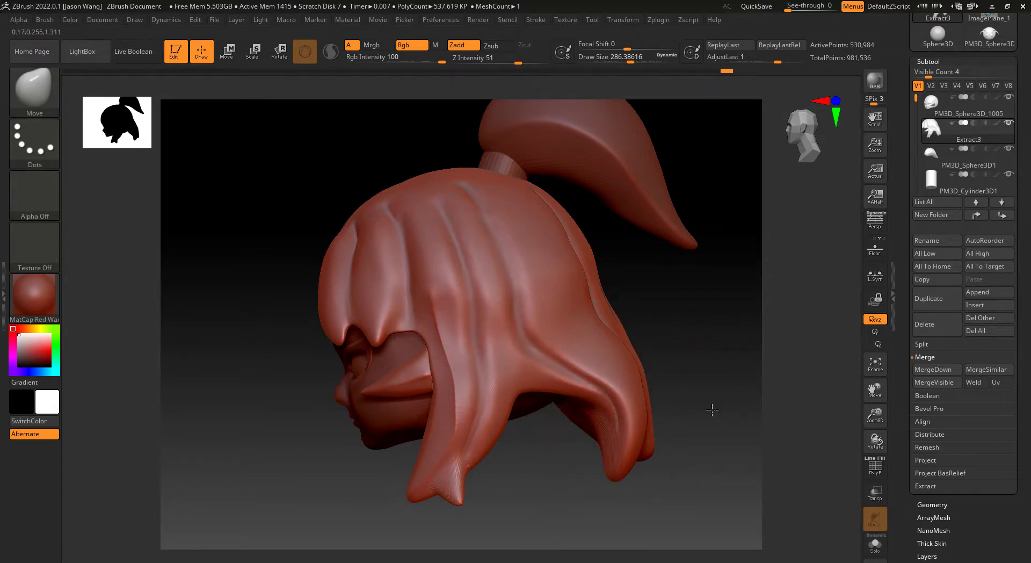
pyautogui.moveTo(712, 410)
pyautogui.mouseDown()
pyautogui.moveTo(630, 413)
pyautogui.moveTo(671, 427)
pyautogui.moveTo(642, 419)
pyautogui.moveTo(622, 380)
pyautogui.mouseUp()
pyautogui.moveTo(626, 288); pyautogui.dragTo(537, 252)
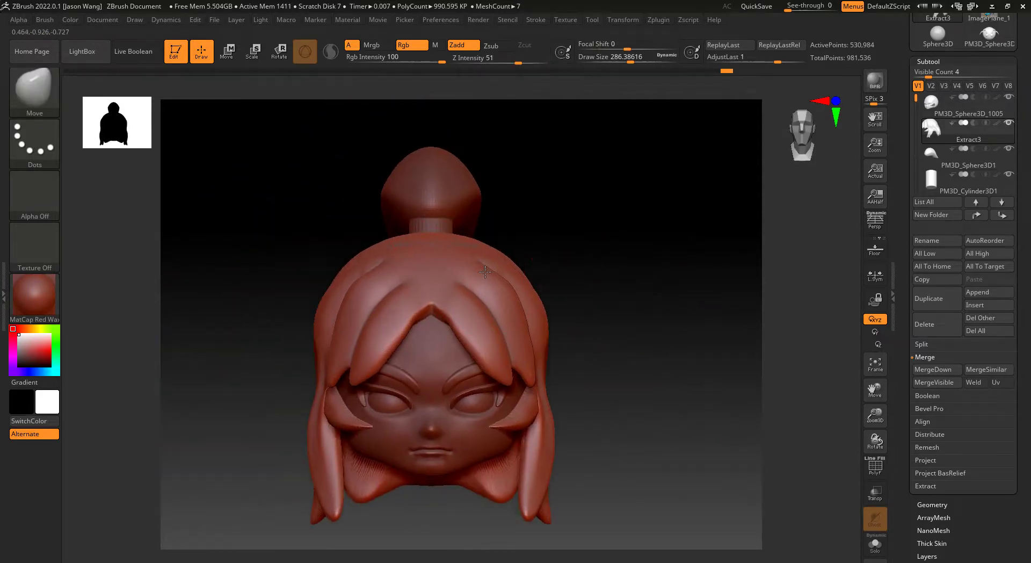
pyautogui.moveTo(580, 279)
pyautogui.mouseDown()
pyautogui.moveTo(593, 274)
pyautogui.moveTo(488, 240)
pyautogui.mouseUp()
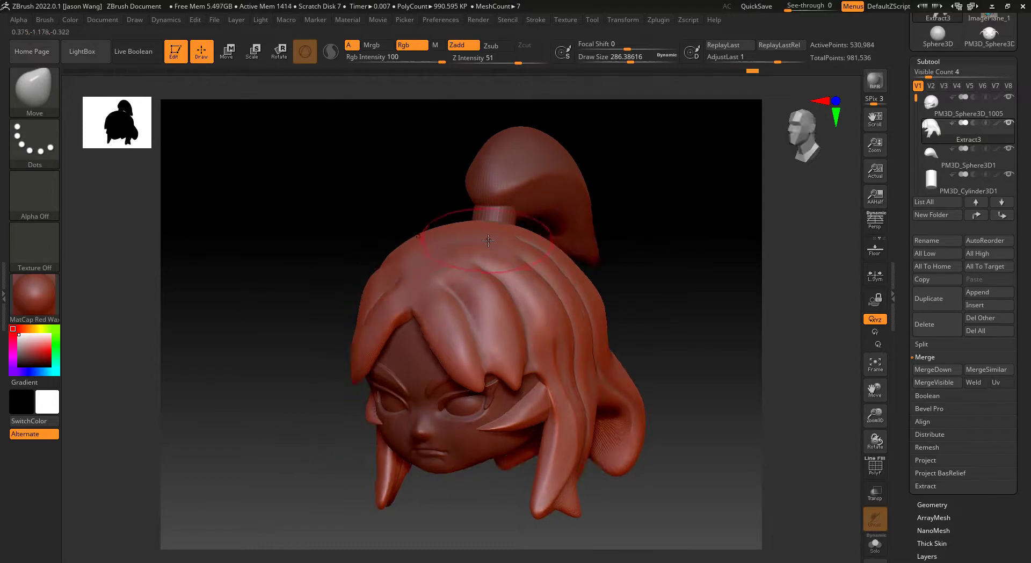
pyautogui.moveTo(663, 246)
pyautogui.mouseDown()
pyautogui.moveTo(555, 240)
pyautogui.moveTo(628, 337)
pyautogui.mouseUp()
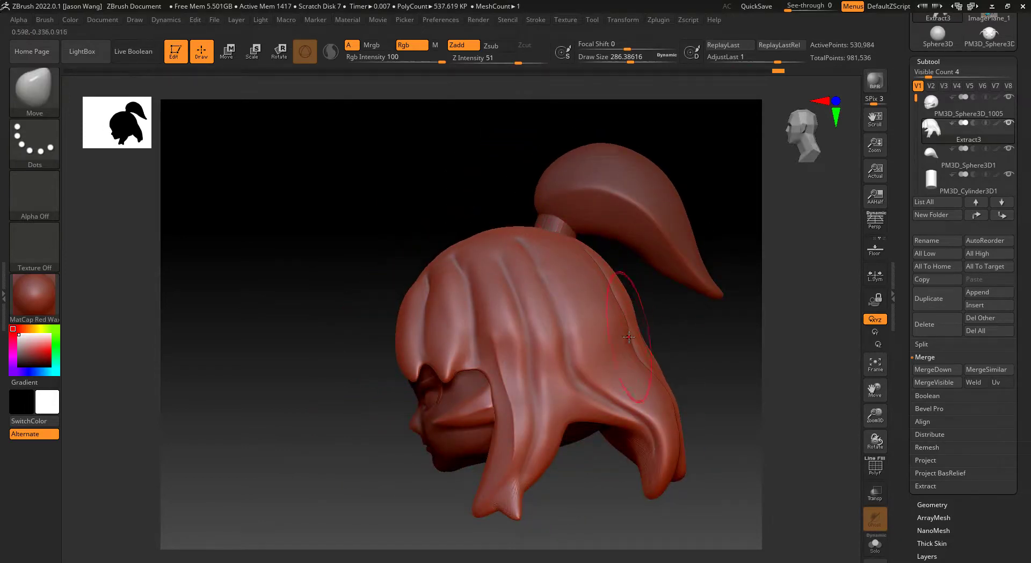
pyautogui.moveTo(709, 356); pyautogui.dragTo(773, 352)
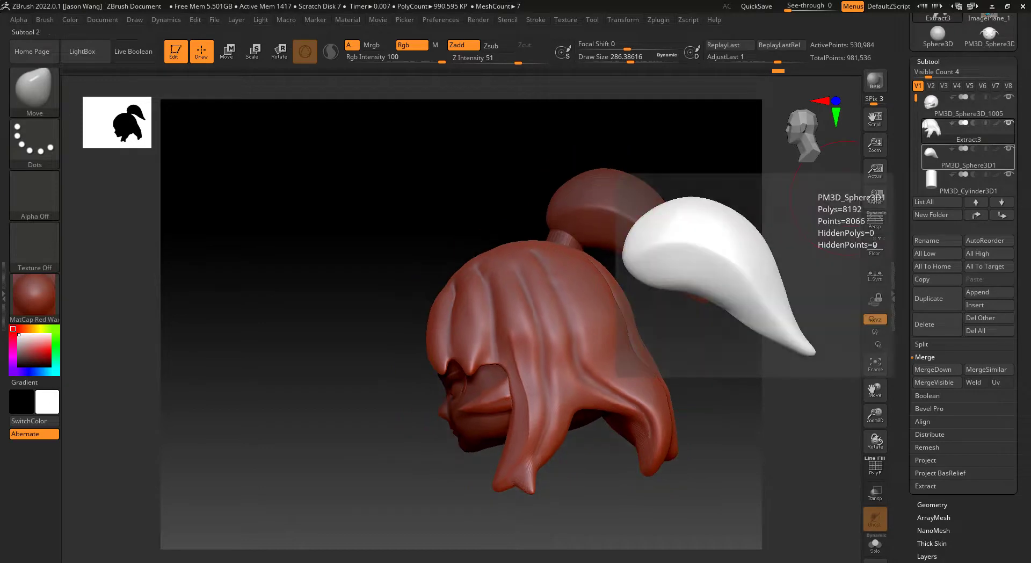